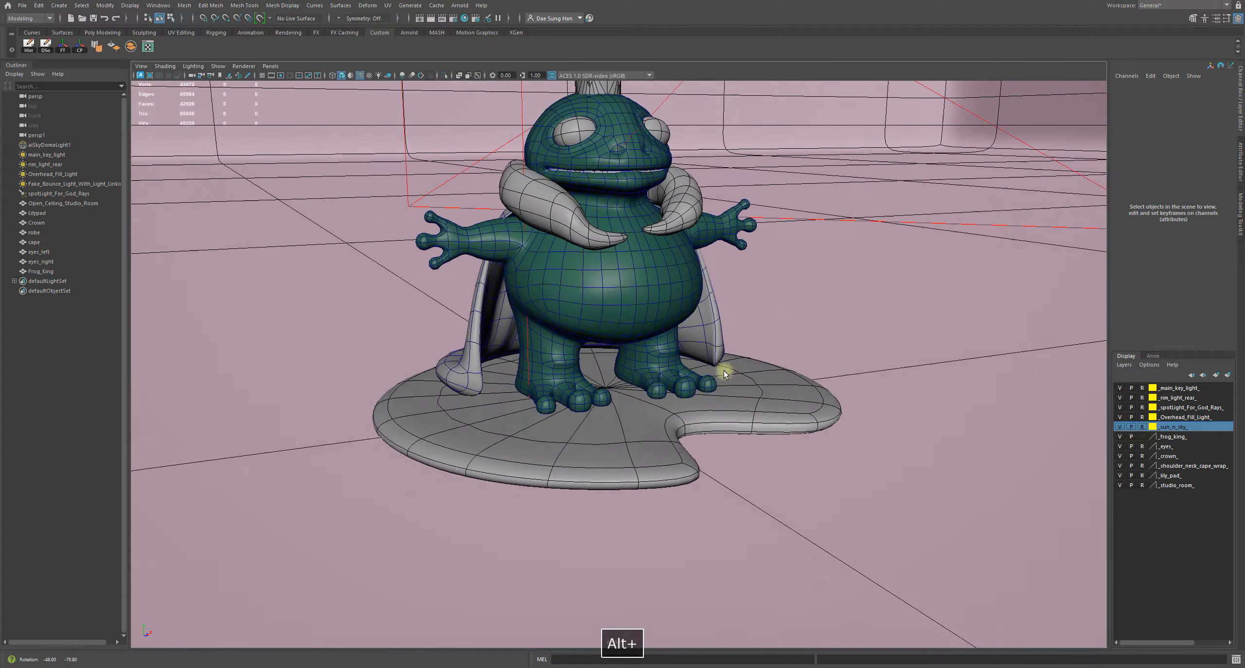
# - Select the cape and examine its lower hem near the frog's foot, comparing the unsmoothed and smoothed display and looking inside the mesh
pyautogui.keyDown('alt'); pyautogui.moveTo(599, 380); pyautogui.dragTo(646, 360); pyautogui.keyUp('alt')
pyautogui.keyDown('alt'); pyautogui.moveTo(679, 345); pyautogui.dragTo(717, 412, button='right'); pyautogui.keyUp('alt')
pyautogui.click(717, 412)
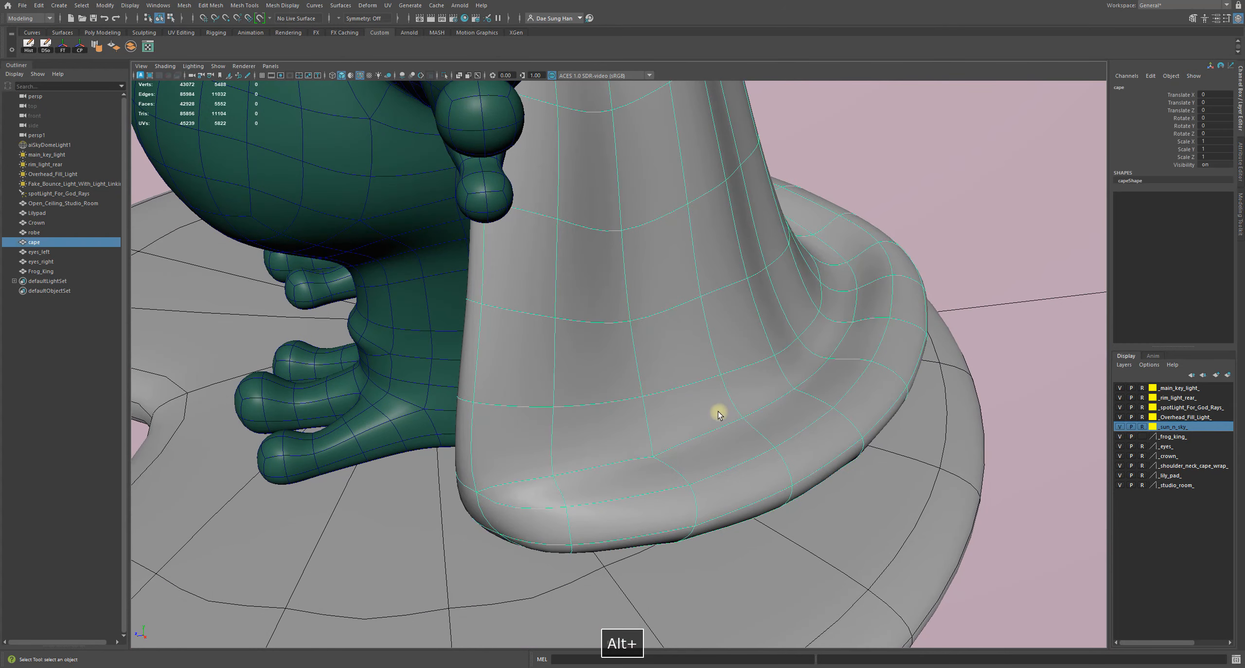
pyautogui.press('1')
pyautogui.press('3')
pyautogui.keyDown('alt'); pyautogui.moveTo(712, 410); pyautogui.dragTo(678, 378); pyautogui.keyUp('alt')
pyautogui.keyDown('alt'); pyautogui.moveTo(678, 378); pyautogui.dragTo(491, 403, button='middle'); pyautogui.keyUp('alt')
pyautogui.keyDown('alt'); pyautogui.moveTo(491, 404); pyautogui.dragTo(933, 497, button='right'); pyautogui.keyUp('alt')
pyautogui.keyDown('alt'); pyautogui.moveTo(934, 497); pyautogui.dragTo(851, 417); pyautogui.keyUp('alt')
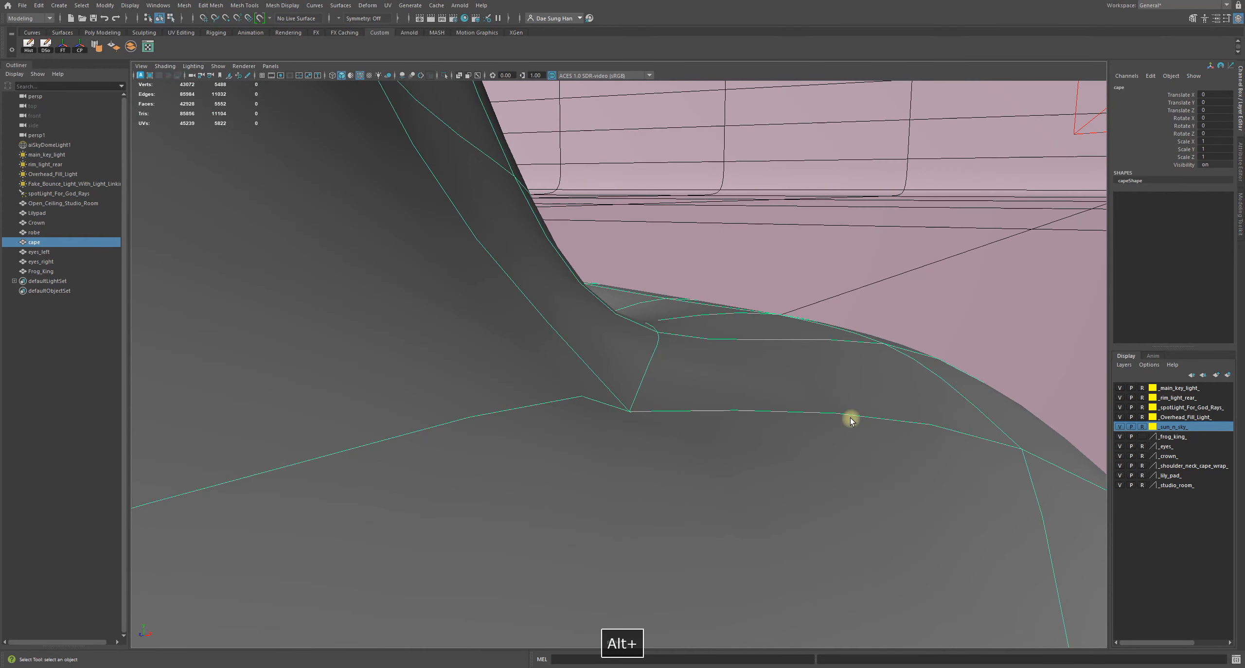
pyautogui.keyDown('alt'); pyautogui.moveTo(850, 416); pyautogui.dragTo(848, 390, button='middle'); pyautogui.keyUp('alt')
pyautogui.keyDown('alt'); pyautogui.moveTo(849, 389); pyautogui.dragTo(860, 376); pyautogui.keyUp('alt')
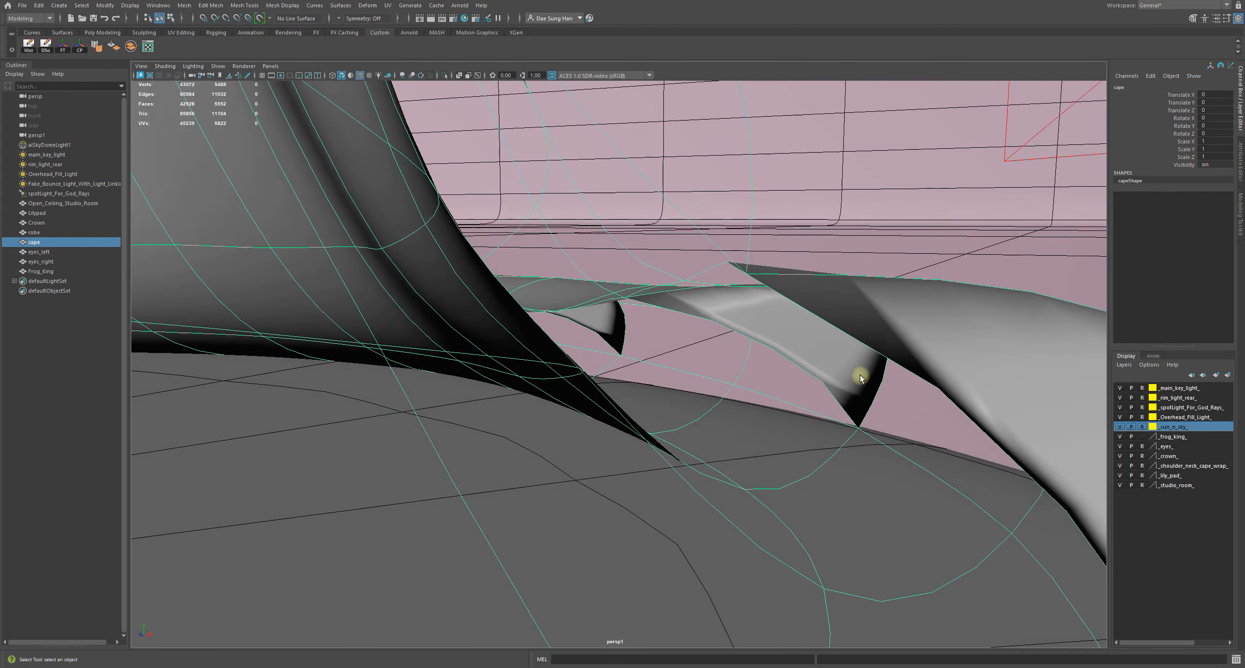
# - Display the viewport with the default material and turn off backface culling
pyautogui.click(164, 67)
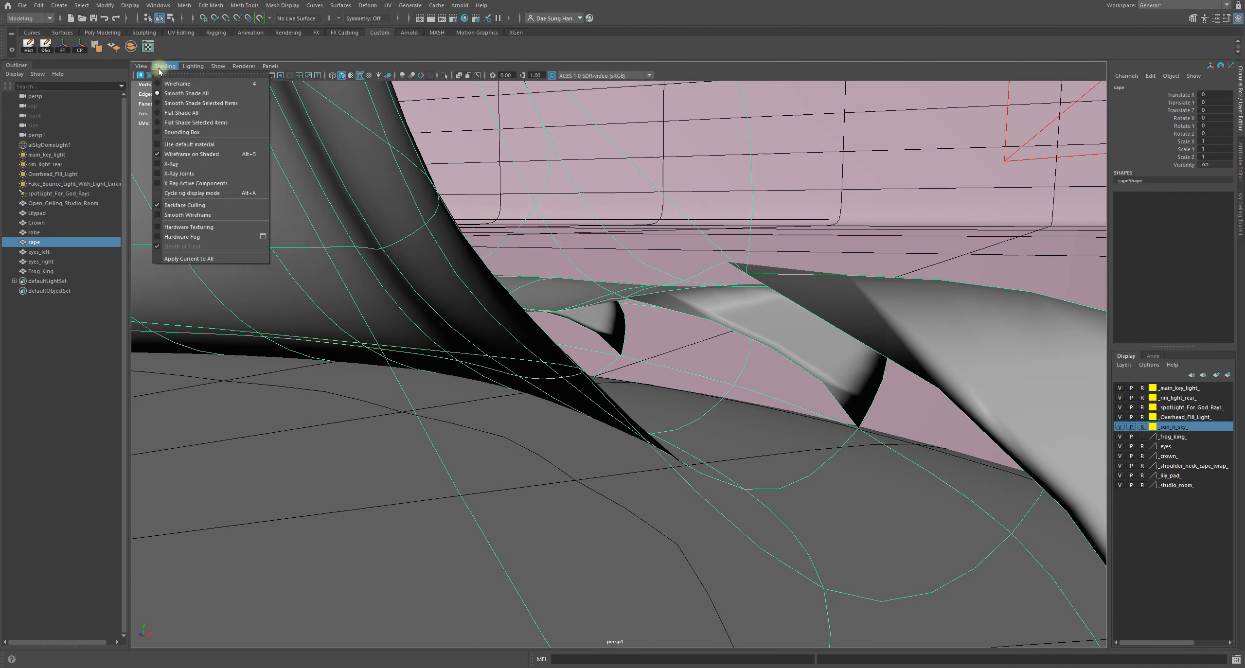
pyautogui.click(193, 144)
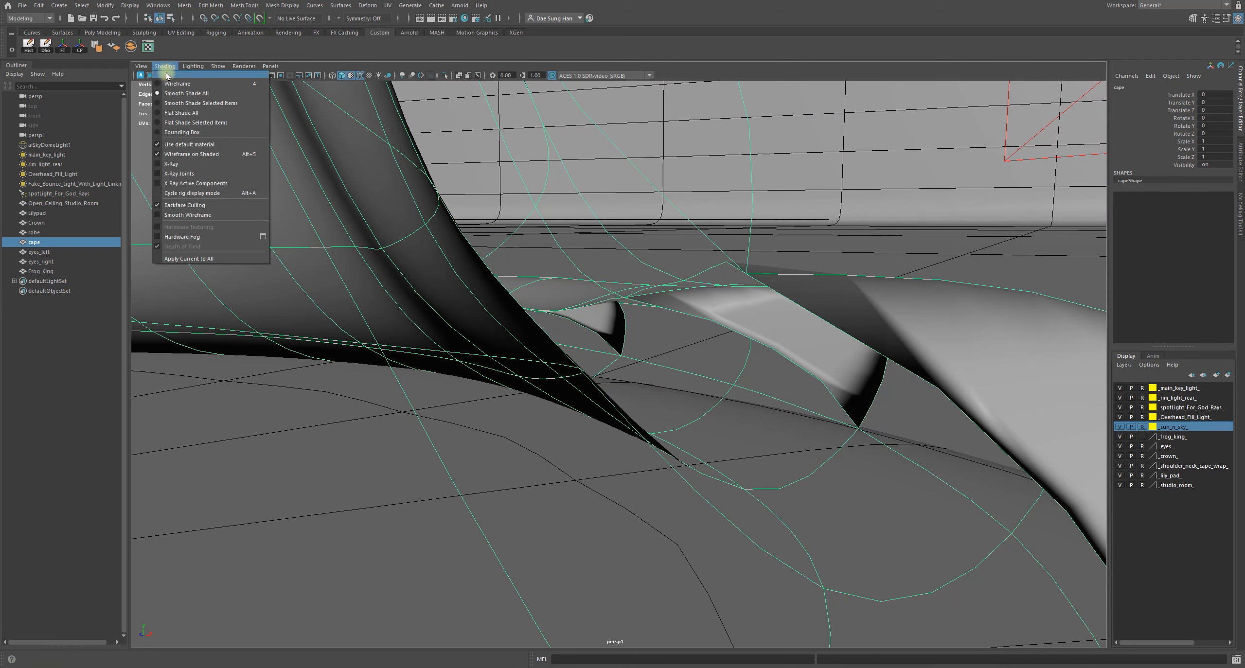
pyautogui.click(206, 205)
# - Hide the frog, eyes, crown, lily pad, studio room, light and sky layers so only the cape is displayed
pyautogui.moveTo(592, 242)
pyautogui.keyDown('alt'); pyautogui.mouseDown()
pyautogui.moveTo(622, 209)
pyautogui.moveTo(569, 158)
pyautogui.moveTo(515, 133)
pyautogui.moveTo(669, 201)
pyautogui.mouseUp(); pyautogui.keyUp('alt')
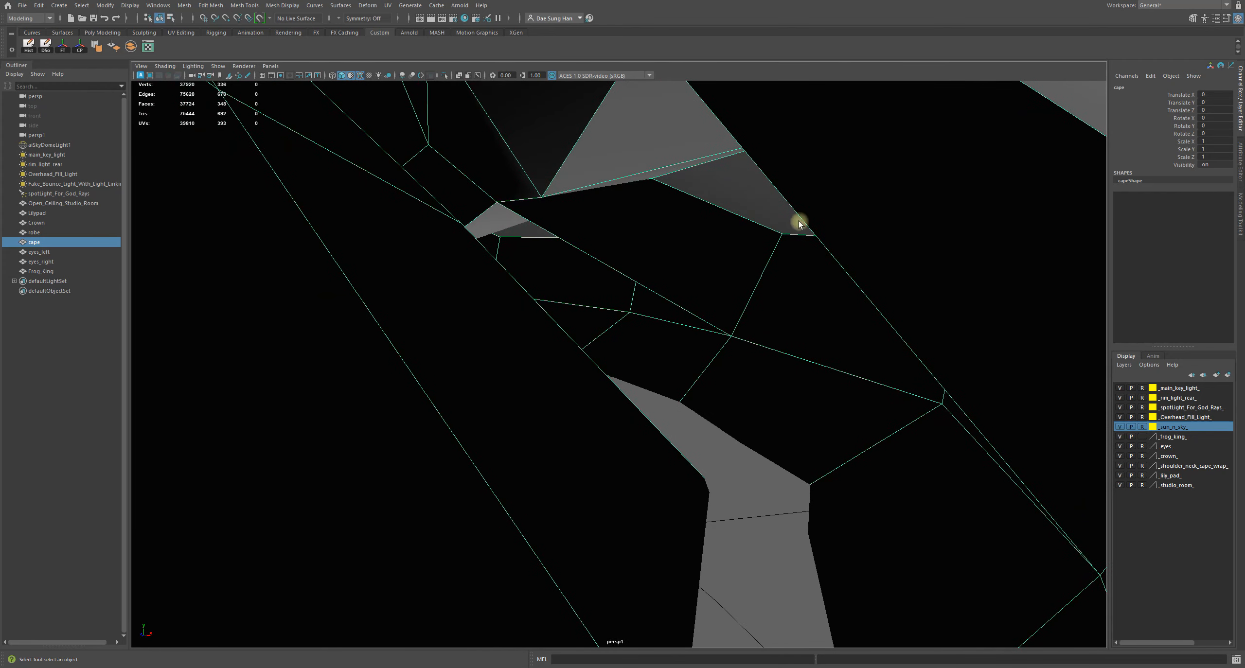
pyautogui.keyDown('alt'); pyautogui.moveTo(789, 199); pyautogui.dragTo(904, 247, button='middle'); pyautogui.keyUp('alt')
pyautogui.moveTo(792, 228)
pyautogui.keyDown('alt'); pyautogui.mouseDown()
pyautogui.moveTo(772, 217)
pyautogui.moveTo(782, 221)
pyautogui.mouseUp(); pyautogui.keyUp('alt')
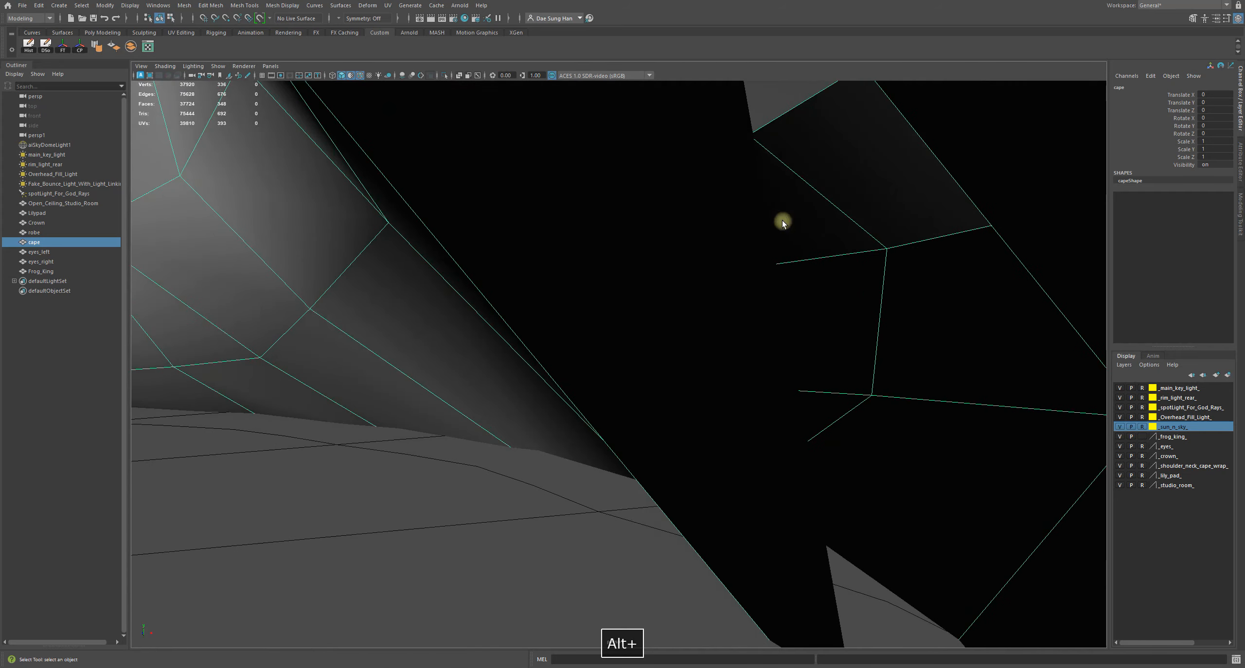
pyautogui.keyDown('alt'); pyautogui.moveTo(782, 221); pyautogui.dragTo(883, 246, button='middle'); pyautogui.keyUp('alt')
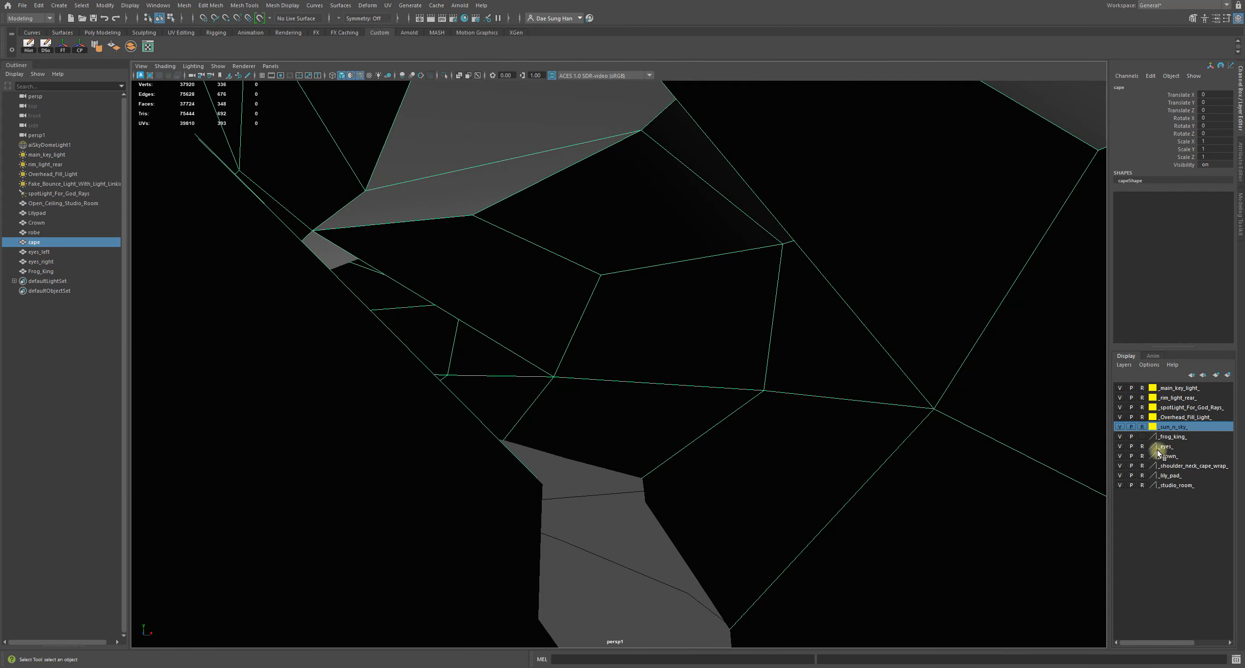
pyautogui.click(1122, 456)
pyautogui.click(1122, 466)
pyautogui.click(1121, 476)
pyautogui.click(1121, 466)
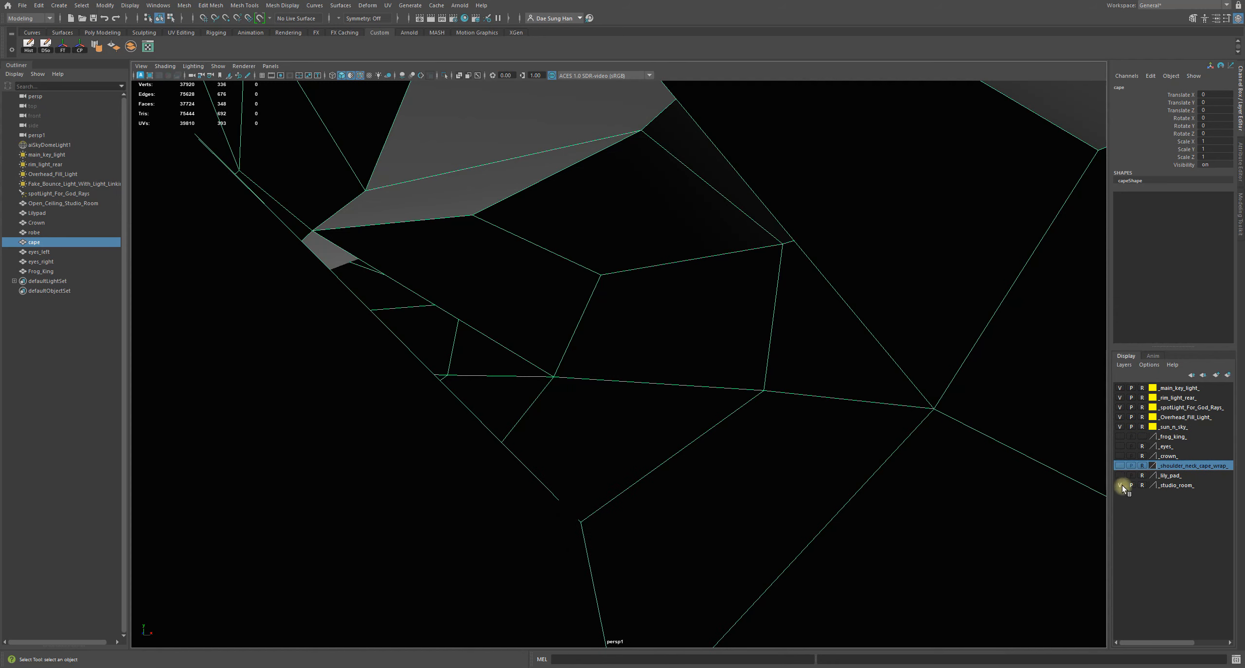
pyautogui.click(1122, 486)
pyautogui.keyDown('alt'); pyautogui.moveTo(778, 426); pyautogui.dragTo(559, 373); pyautogui.keyUp('alt')
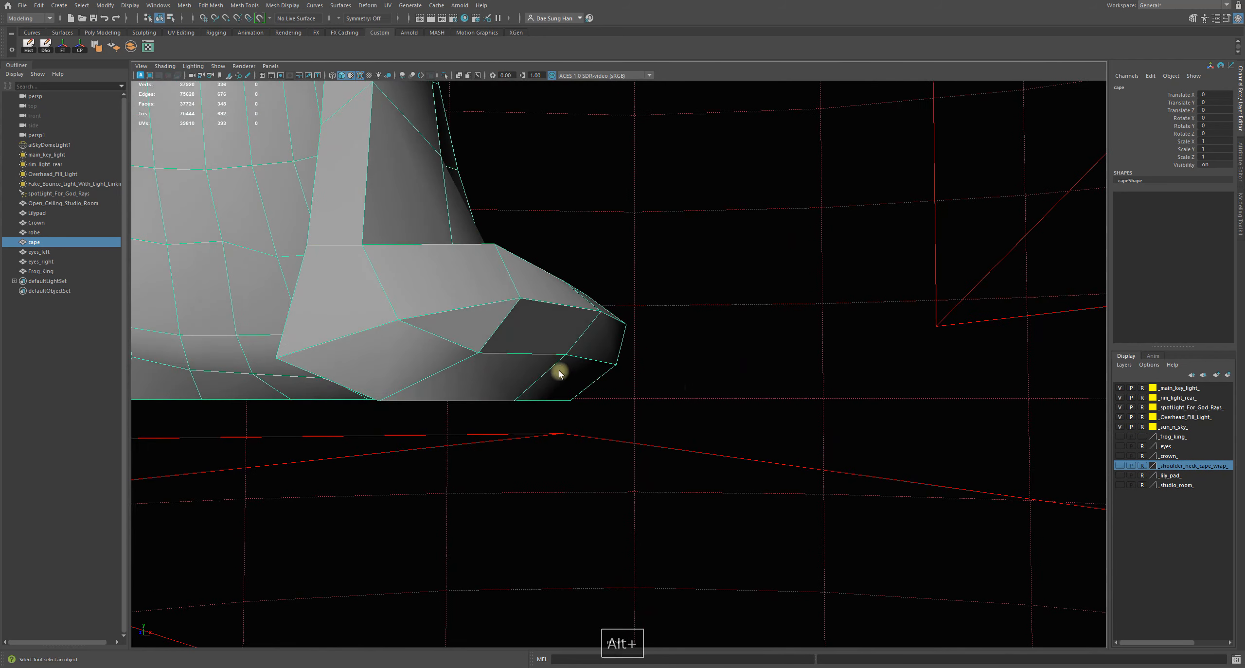
pyautogui.click(1121, 427)
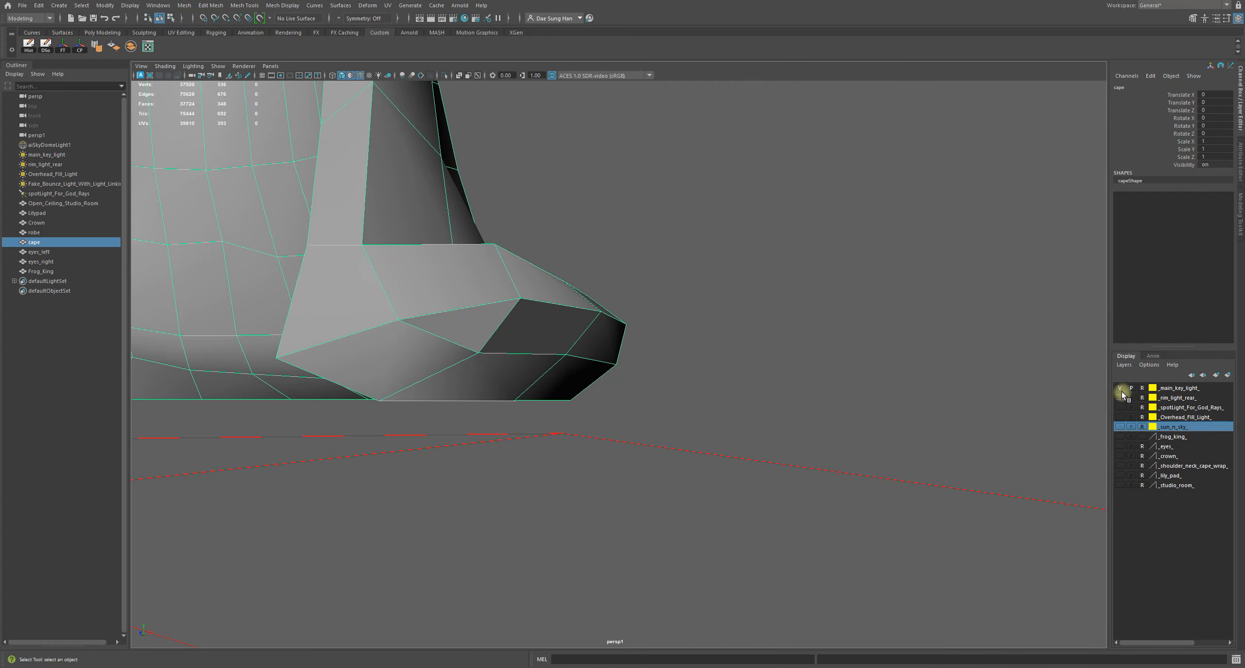
# - Compare the isolated cape's lower hem in smoothed and unsmoothed display along its outer curve
pyautogui.keyDown('alt'); pyautogui.moveTo(940, 404); pyautogui.dragTo(722, 266); pyautogui.keyUp('alt')
pyautogui.press('3')
pyautogui.keyDown('alt'); pyautogui.moveTo(400, 306); pyautogui.dragTo(630, 328, button='middle'); pyautogui.keyUp('alt')
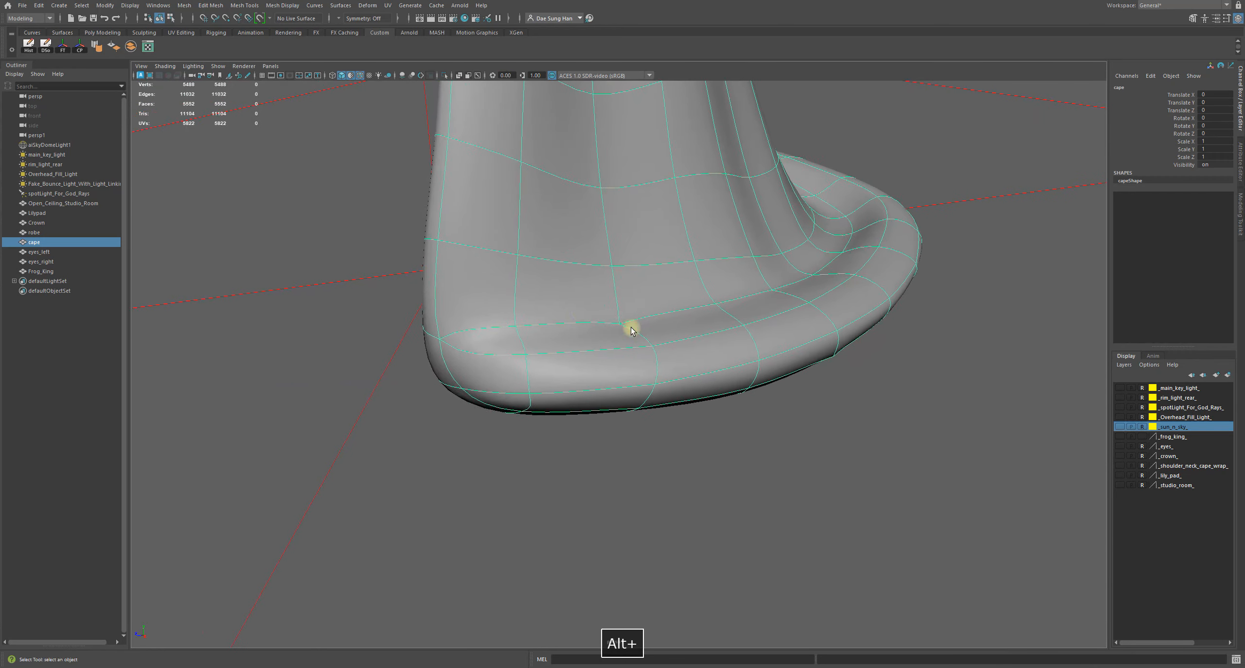
pyautogui.keyDown('alt'); pyautogui.moveTo(631, 328); pyautogui.dragTo(731, 404, button='right'); pyautogui.keyUp('alt')
pyautogui.keyDown('alt'); pyautogui.moveTo(731, 405); pyautogui.dragTo(592, 342); pyautogui.keyUp('alt')
pyautogui.press('1')
pyautogui.press('3')
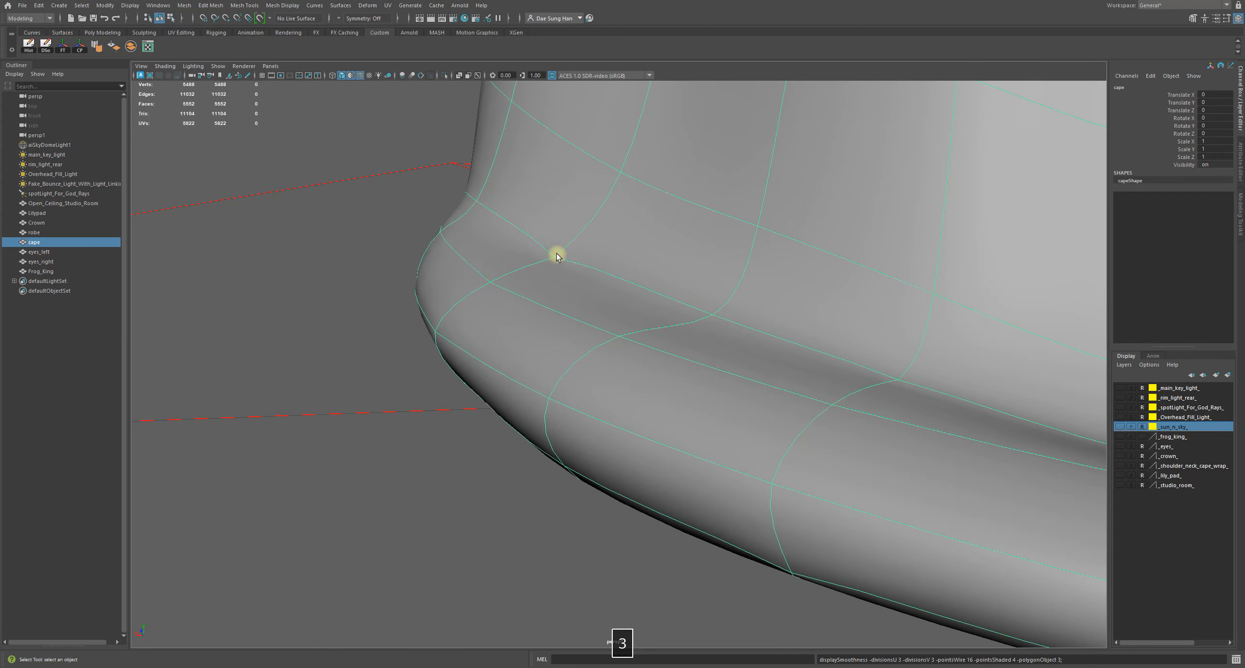
pyautogui.keyDown('alt'); pyautogui.moveTo(559, 274); pyautogui.dragTo(678, 484); pyautogui.keyUp('alt')
pyautogui.click(678, 484)
pyautogui.keyDown('alt'); pyautogui.moveTo(880, 515); pyautogui.dragTo(659, 496, button='right'); pyautogui.keyUp('alt')
pyautogui.hotkey('alt', '5')
pyautogui.keyDown('alt'); pyautogui.moveTo(710, 514); pyautogui.dragTo(637, 483); pyautogui.keyUp('alt')
pyautogui.click(648, 460)
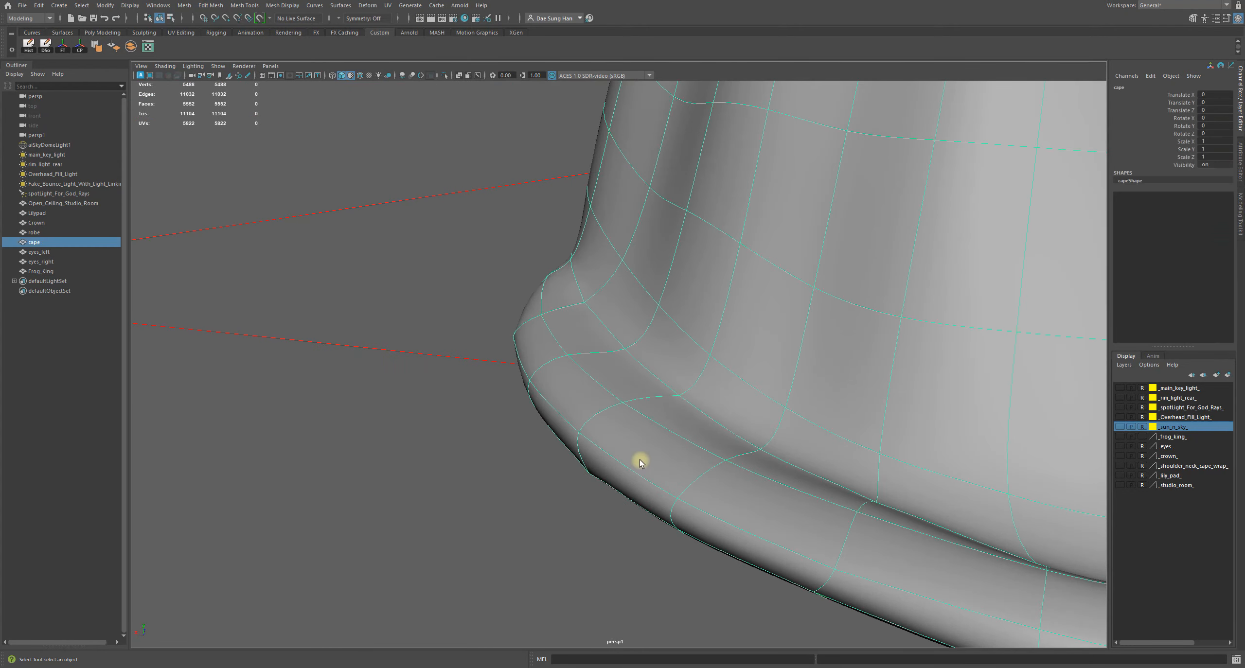
# - Examine the rounded front corner of the cape's hem with smooth preview off and on, and deselect the cape
pyautogui.keyDown('alt'); pyautogui.moveTo(709, 556); pyautogui.dragTo(797, 469); pyautogui.keyUp('alt')
pyautogui.click(764, 569)
pyautogui.keyDown('alt'); pyautogui.moveTo(798, 469); pyautogui.dragTo(600, 462, button='right'); pyautogui.keyUp('alt')
pyautogui.keyDown('alt'); pyautogui.moveTo(600, 462); pyautogui.dragTo(720, 442); pyautogui.keyUp('alt')
pyautogui.keyDown('alt'); pyautogui.moveTo(720, 442); pyautogui.dragTo(855, 397, button='right'); pyautogui.keyUp('alt')
pyautogui.keyDown('alt'); pyautogui.moveTo(856, 397); pyautogui.dragTo(667, 319); pyautogui.keyUp('alt')
pyautogui.click(666, 320)
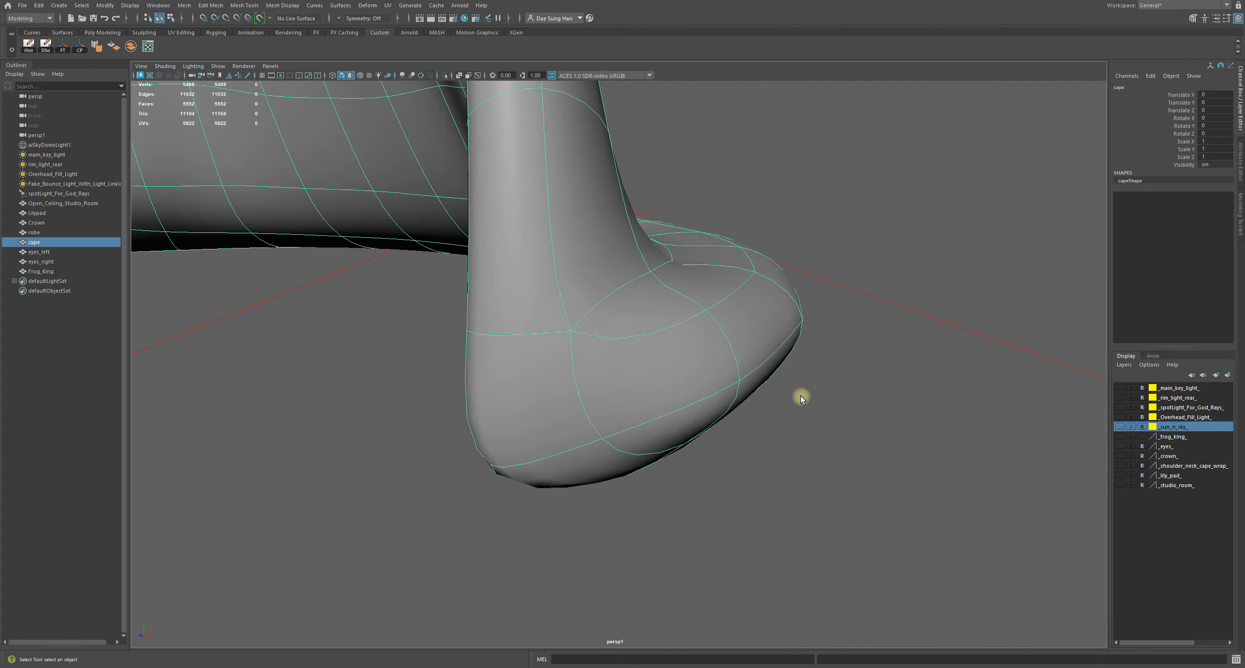
pyautogui.press('1')
pyautogui.press('3')
pyautogui.click(811, 424)
pyautogui.click(677, 361)
pyautogui.hotkey('alt', '5')
pyautogui.click(868, 486)
# - Examine the edge flow along the crease where the cape's folds meet the flared hem
pyautogui.keyDown('alt'); pyautogui.moveTo(890, 482); pyautogui.dragTo(520, 431); pyautogui.keyUp('alt')
pyautogui.moveTo(521, 431)
pyautogui.keyDown('alt'); pyautogui.mouseDown(button='right')
pyautogui.moveTo(424, 426)
pyautogui.moveTo(672, 418)
pyautogui.mouseUp(button='right'); pyautogui.keyUp('alt')
pyautogui.keyDown('alt'); pyautogui.moveTo(672, 418); pyautogui.dragTo(638, 399); pyautogui.keyUp('alt')
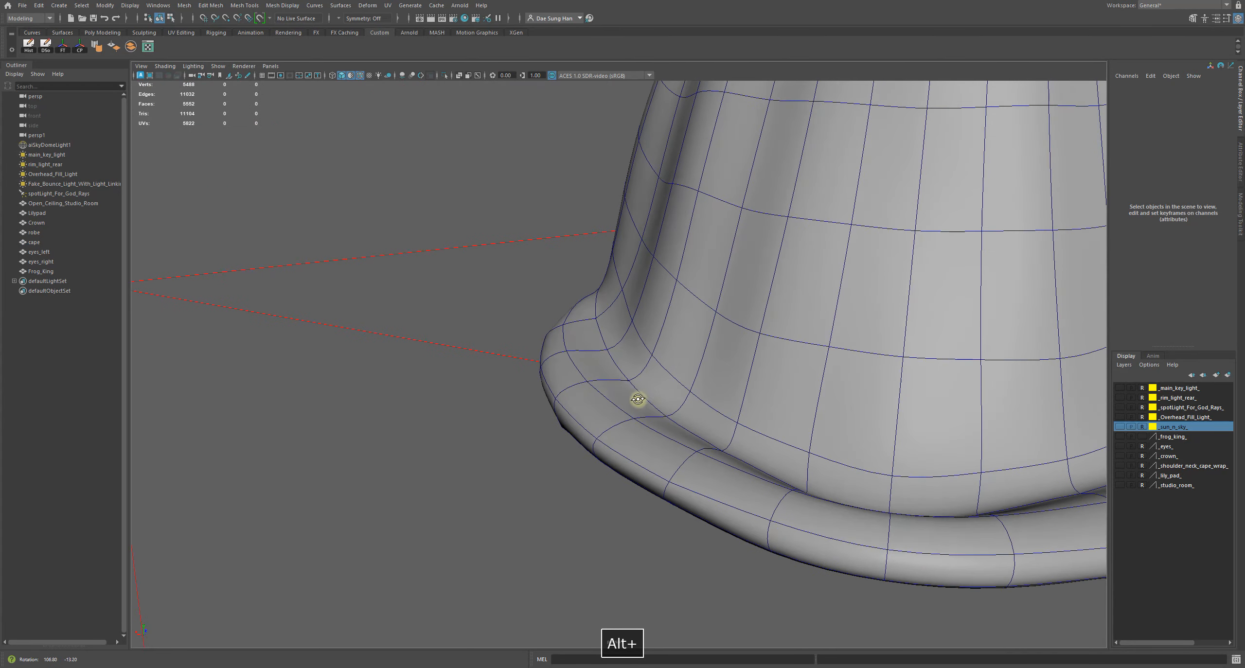
pyautogui.keyDown('alt'); pyautogui.moveTo(812, 166); pyautogui.dragTo(349, 297); pyautogui.keyUp('alt')
pyautogui.keyDown('alt'); pyautogui.moveTo(369, 370); pyautogui.dragTo(362, 280); pyautogui.keyUp('alt')
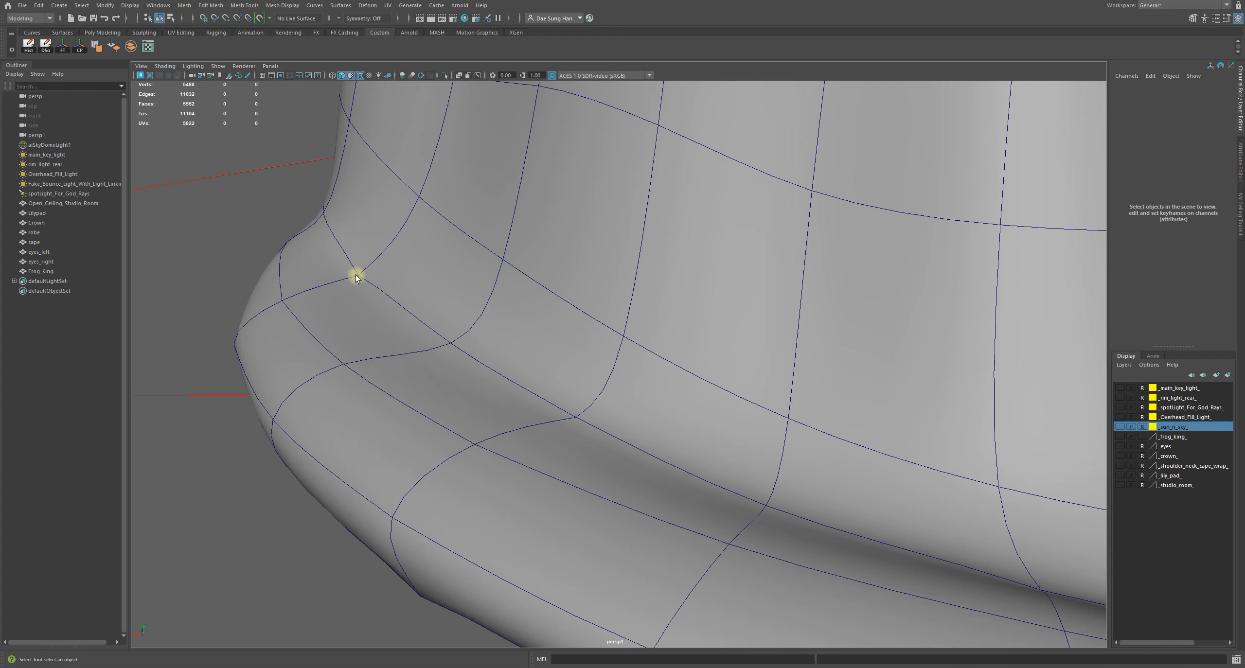
pyautogui.keyDown('alt'); pyautogui.moveTo(590, 433); pyautogui.dragTo(427, 448); pyautogui.keyUp('alt')
pyautogui.keyDown('alt'); pyautogui.moveTo(493, 381); pyautogui.dragTo(510, 419, button='right'); pyautogui.keyUp('alt')
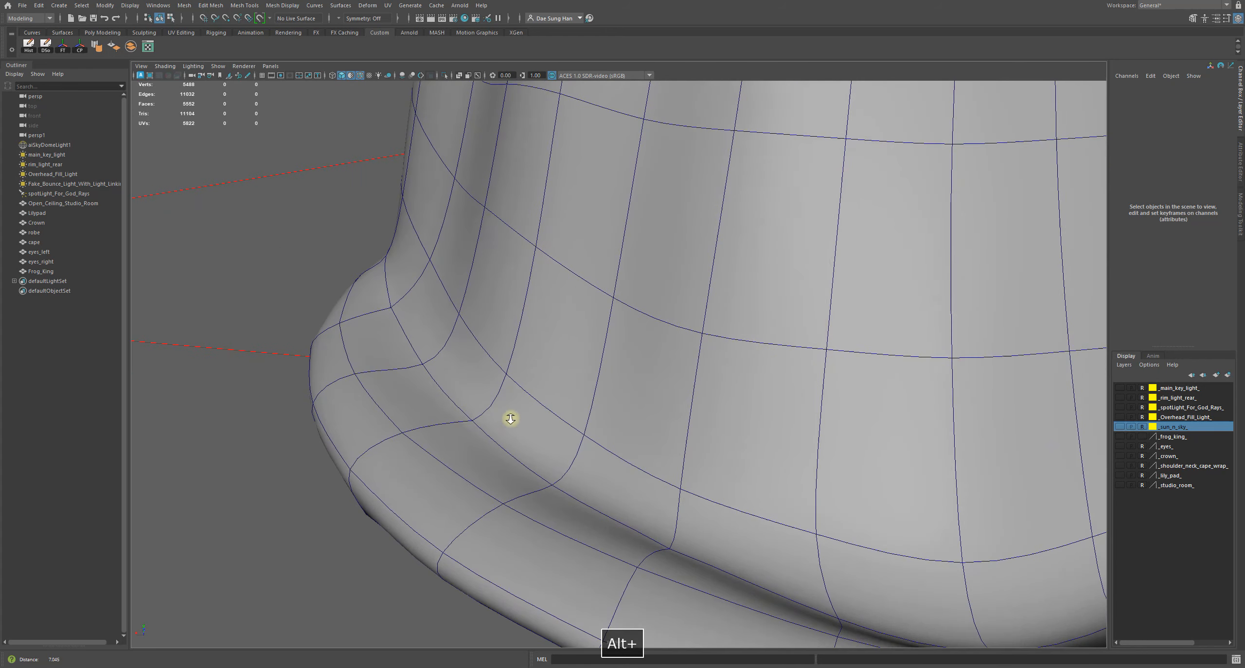
pyautogui.keyDown('alt'); pyautogui.moveTo(472, 424); pyautogui.dragTo(625, 331); pyautogui.keyUp('alt')
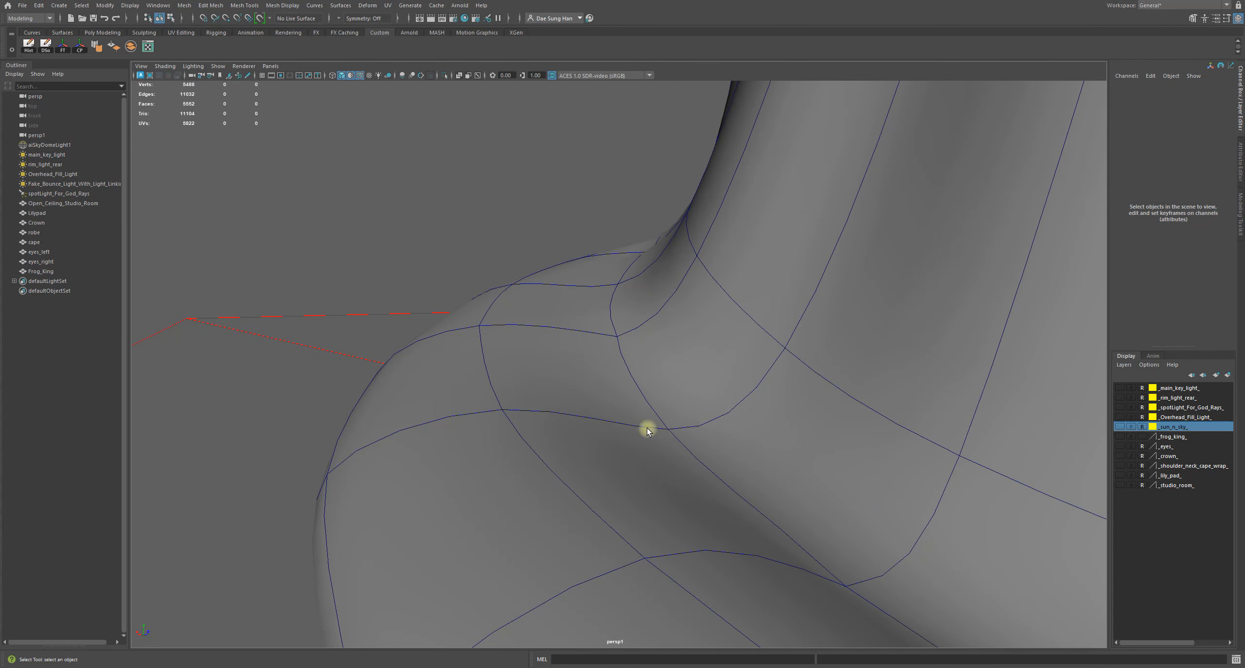
pyautogui.keyDown('alt'); pyautogui.moveTo(848, 560); pyautogui.dragTo(778, 465); pyautogui.keyUp('alt')
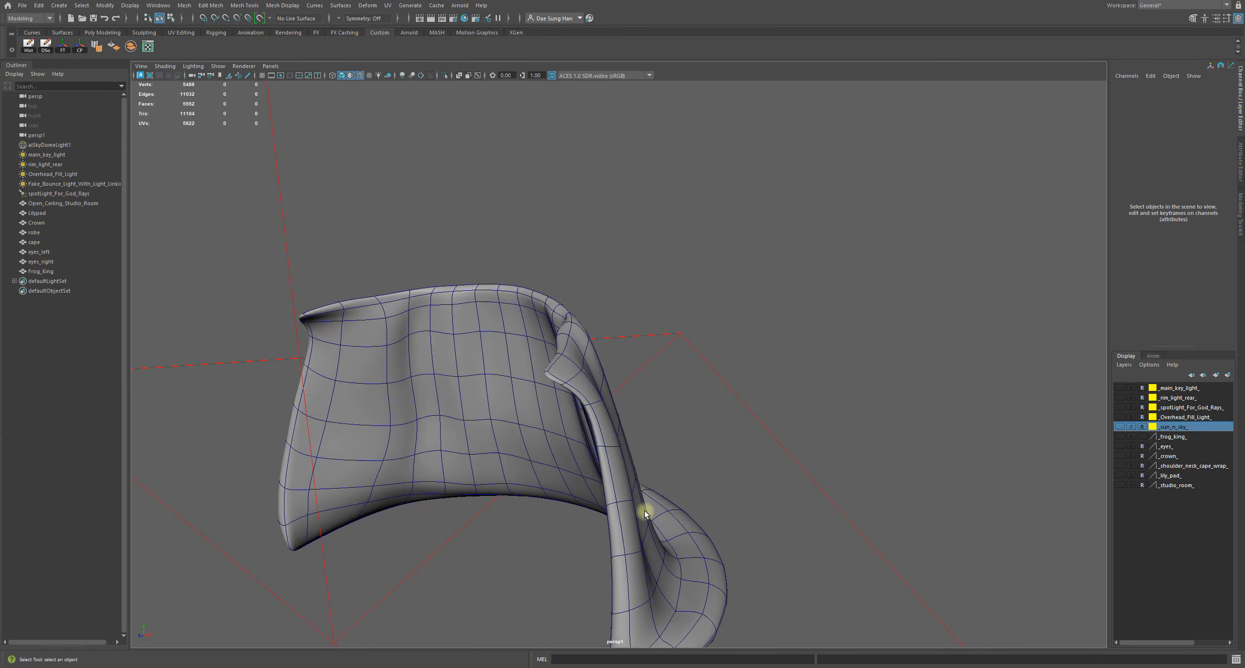
# - Show the cape in smooth preview and examine the inside of its hem for faces hidden within the mesh
pyautogui.click(628, 508)
pyautogui.press('3')
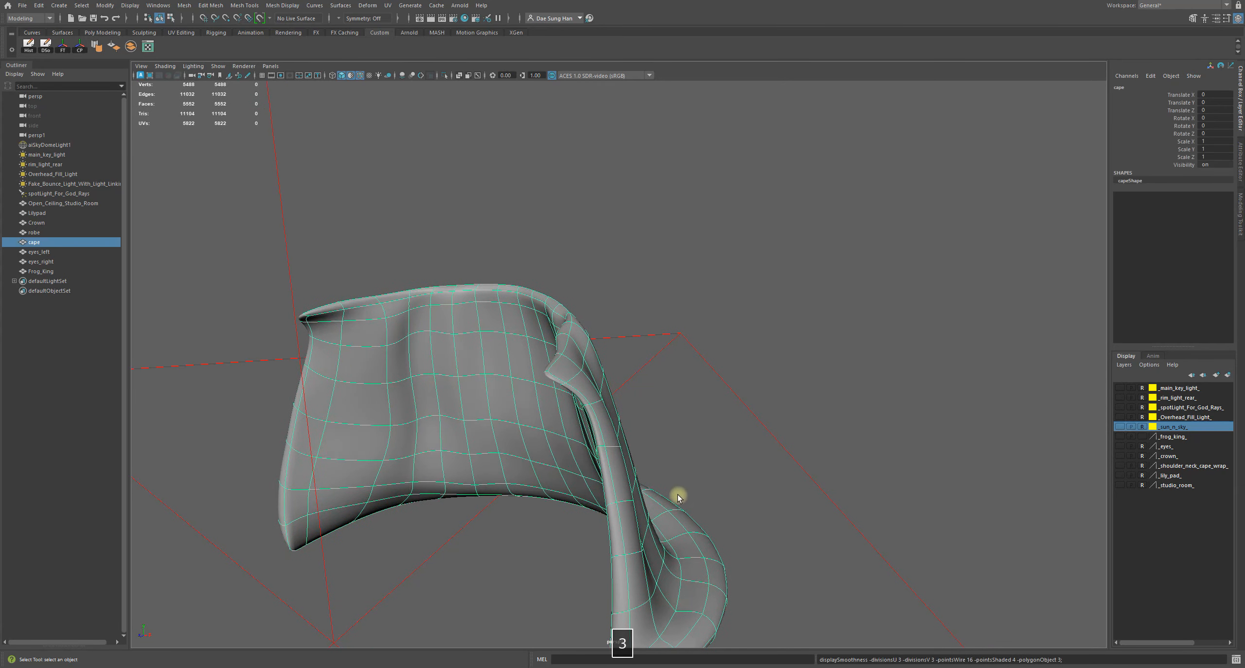
pyautogui.click(678, 495)
pyautogui.keyDown('alt'); pyautogui.moveTo(579, 492); pyautogui.dragTo(571, 361); pyautogui.keyUp('alt')
pyautogui.keyDown('alt'); pyautogui.moveTo(571, 361); pyautogui.dragTo(947, 495, button='right'); pyautogui.keyUp('alt')
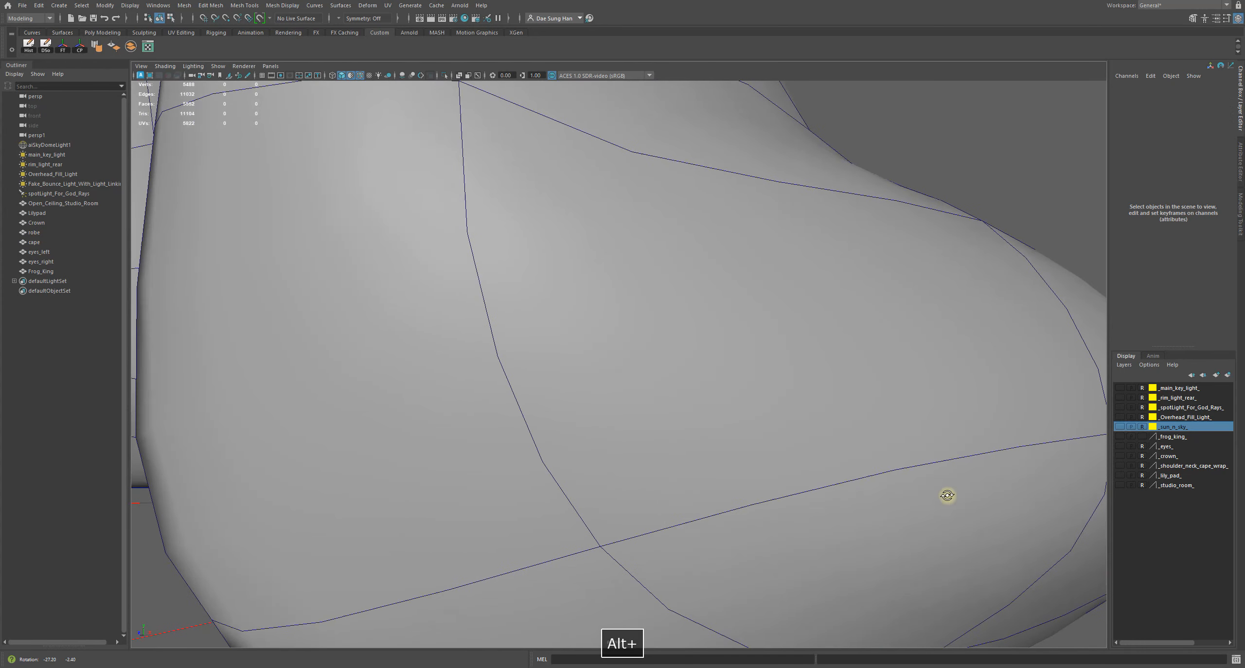
pyautogui.keyDown('alt'); pyautogui.moveTo(837, 457); pyautogui.dragTo(887, 483, button='right'); pyautogui.keyUp('alt')
pyautogui.keyDown('alt'); pyautogui.moveTo(887, 484); pyautogui.dragTo(876, 446, button='middle'); pyautogui.keyUp('alt')
pyautogui.keyDown('alt'); pyautogui.moveTo(938, 511); pyautogui.dragTo(843, 466); pyautogui.keyUp('alt')
pyautogui.keyDown('alt'); pyautogui.moveTo(769, 405); pyautogui.dragTo(782, 412); pyautogui.keyUp('alt')
pyautogui.keyDown('alt'); pyautogui.moveTo(742, 387); pyautogui.dragTo(724, 349, button='middle'); pyautogui.keyUp('alt')
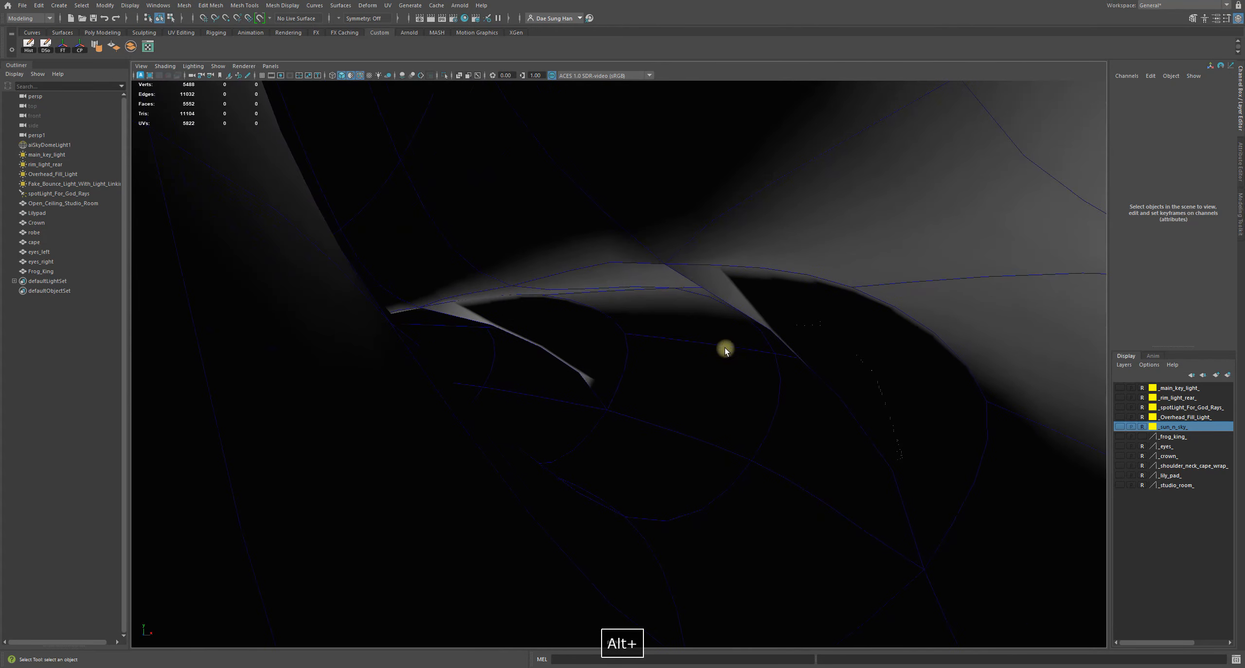
# - Switch the cape to face selection, pick a face inside the hem and turn smooth preview off
pyautogui.click(800, 270)
pyautogui.moveTo(800, 270); pyautogui.dragTo(826, 350, button='right')
pyautogui.click(829, 352)
pyautogui.press('1')
pyautogui.press('3')
pyautogui.press('1')
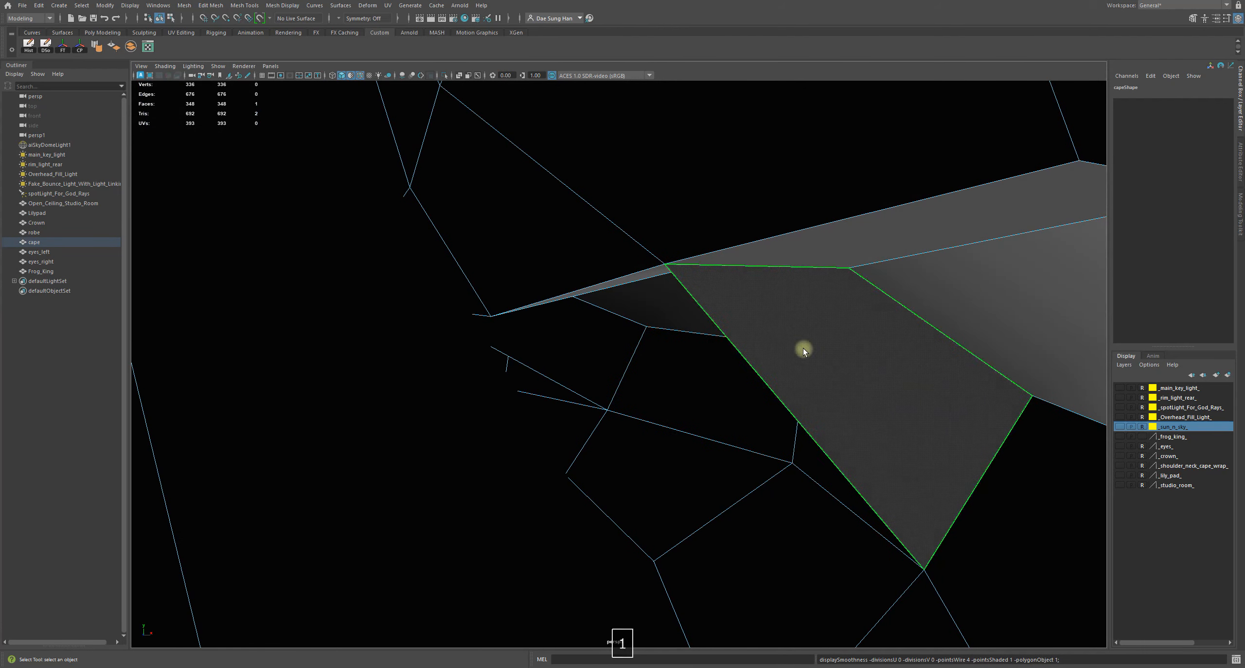
# - Select and delete the two stray interior faces cutting through the inside of the cape's hem
pyautogui.click(619, 369)
pyautogui.keyDown('shift'); pyautogui.click(898, 411); pyautogui.keyUp('shift')
pyautogui.keyDown('alt'); pyautogui.moveTo(764, 415); pyautogui.dragTo(774, 358); pyautogui.keyUp('alt')
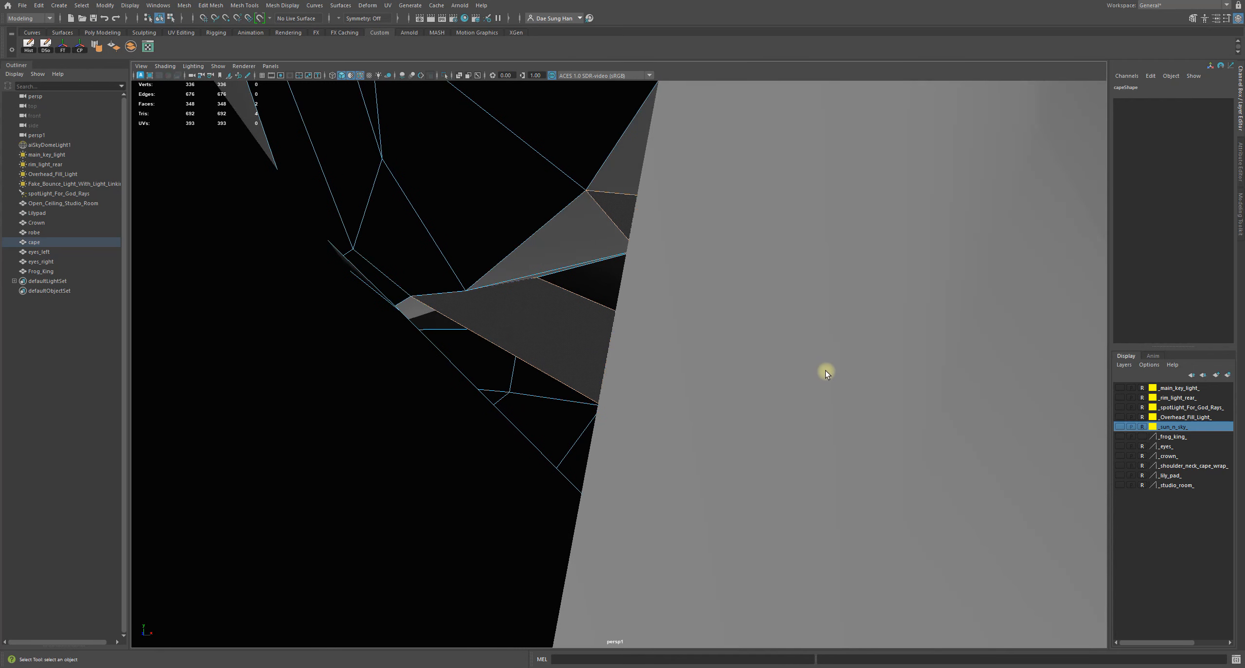
pyautogui.keyDown('alt'); pyautogui.moveTo(914, 362); pyautogui.dragTo(843, 373); pyautogui.keyUp('alt')
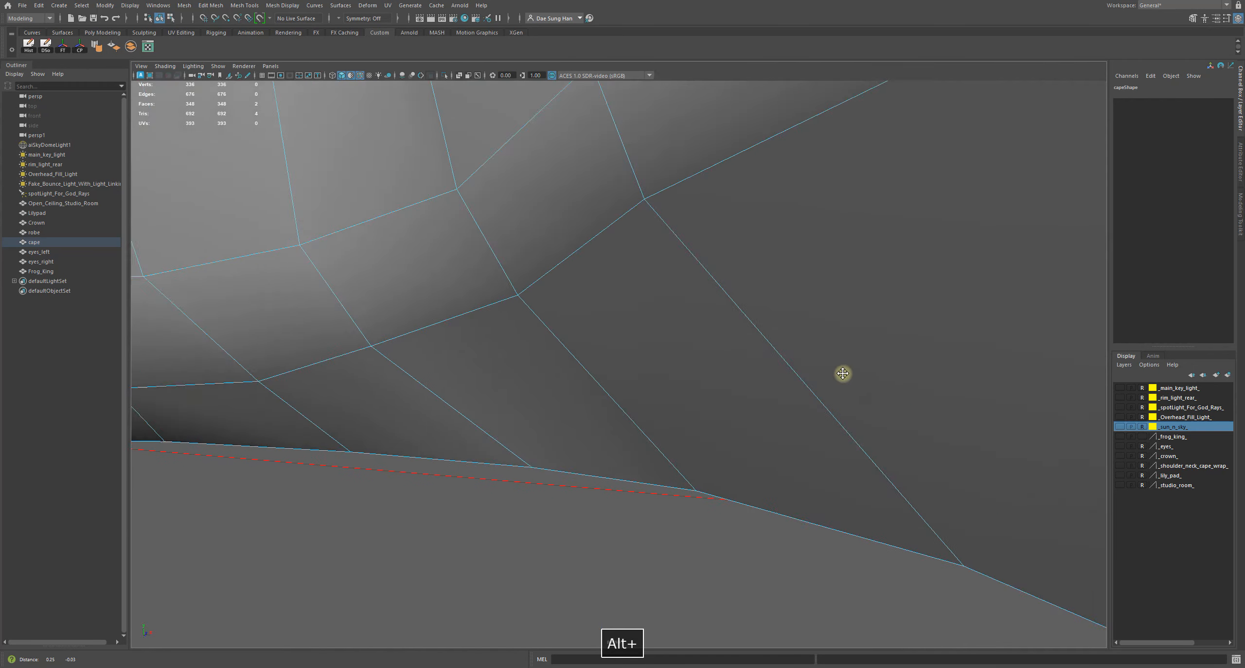
pyautogui.keyDown('alt'); pyautogui.moveTo(842, 373); pyautogui.dragTo(618, 349, button='middle'); pyautogui.keyUp('alt')
pyautogui.keyDown('alt'); pyautogui.moveTo(618, 348); pyautogui.dragTo(494, 381); pyautogui.keyUp('alt')
pyautogui.keyDown('alt'); pyautogui.moveTo(570, 374); pyautogui.dragTo(514, 336); pyautogui.keyUp('alt')
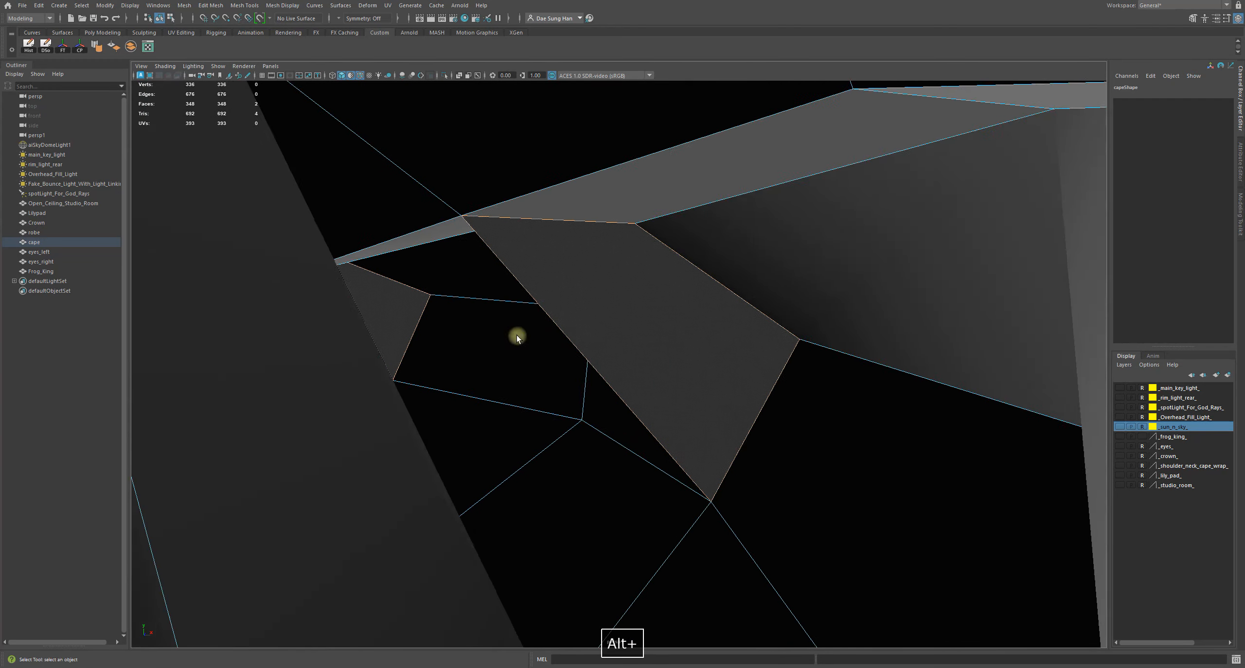
pyautogui.keyDown('alt'); pyautogui.moveTo(514, 336); pyautogui.dragTo(606, 377, button='right'); pyautogui.keyUp('alt')
pyautogui.keyDown('alt'); pyautogui.moveTo(335, 323); pyautogui.dragTo(387, 307); pyautogui.keyUp('alt')
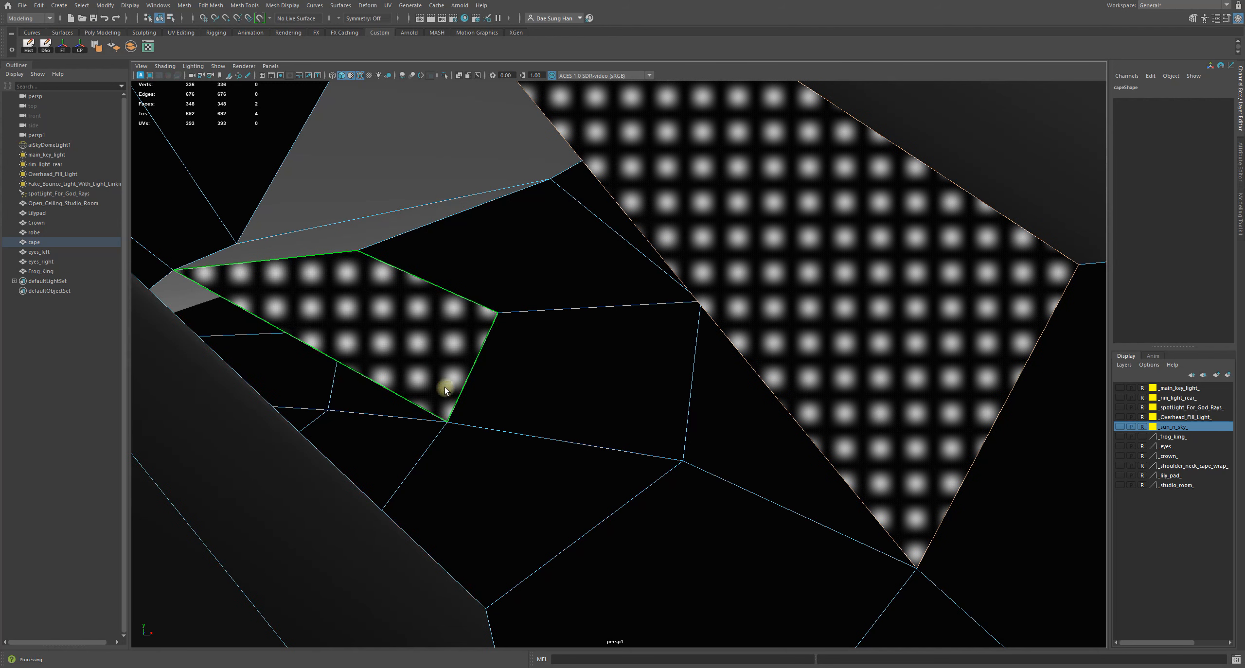
pyautogui.keyDown('ctrl'); pyautogui.click(465, 328); pyautogui.keyUp('ctrl')
pyautogui.press('BackSpace')
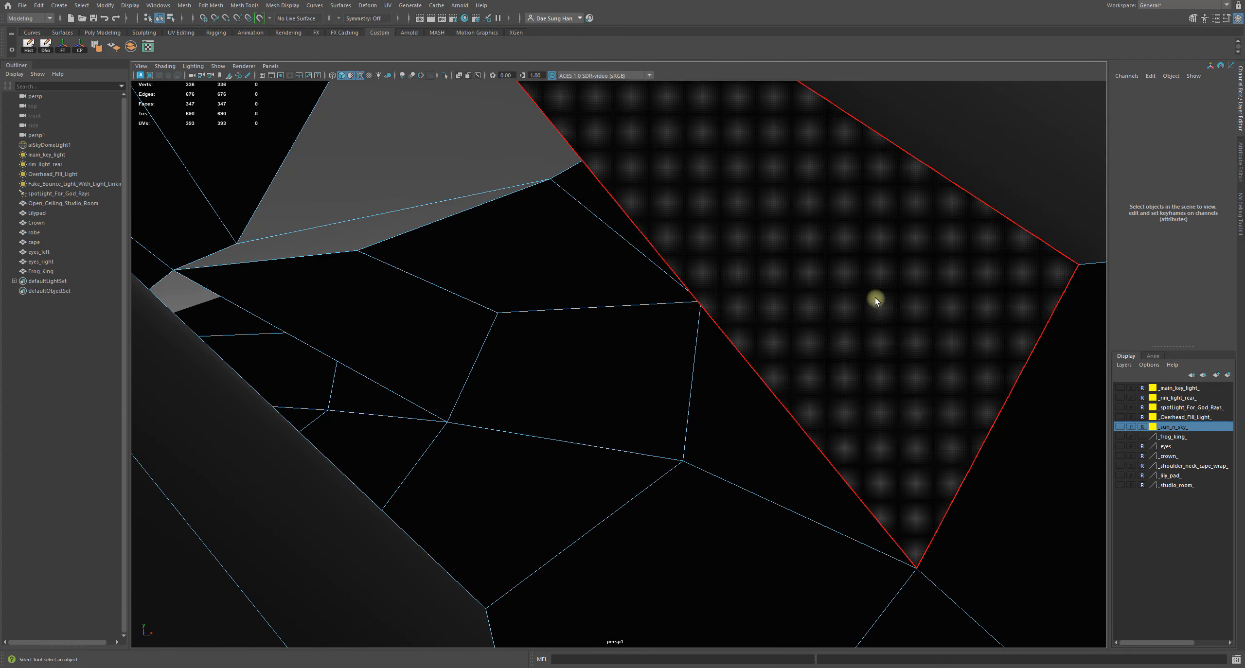
pyautogui.click(875, 297)
pyautogui.press('BackSpace')
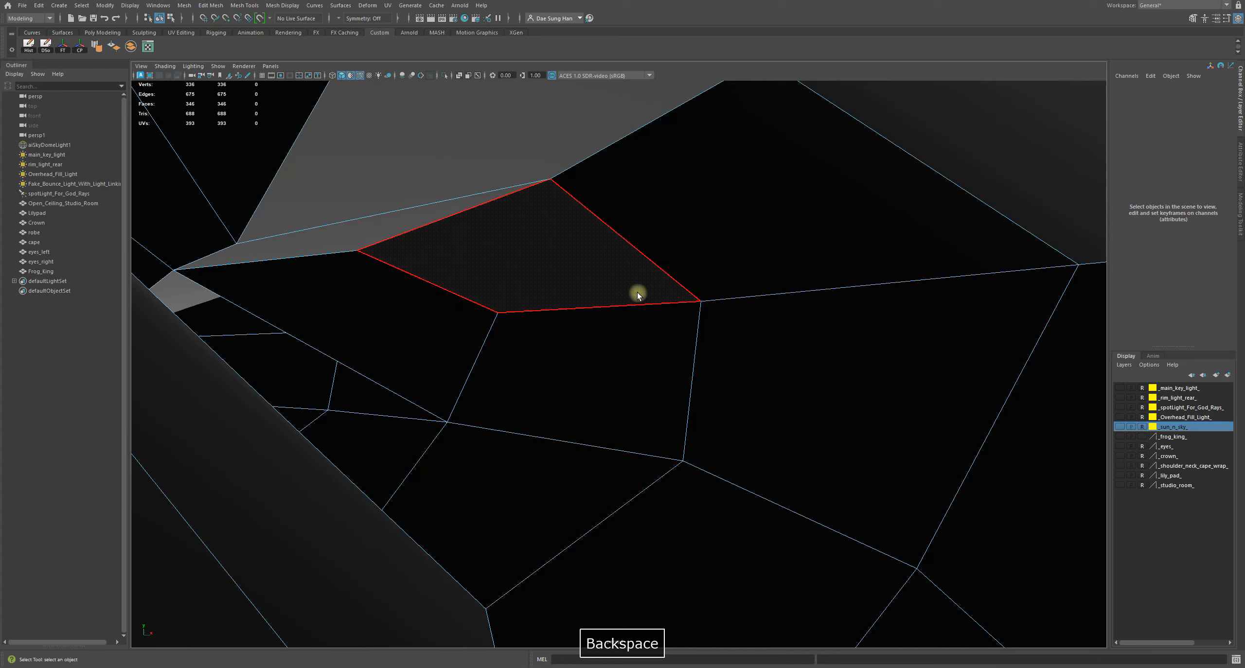
# - Turn smooth preview back on and delete two more interior faces inside the cape's hem
pyautogui.press('3')
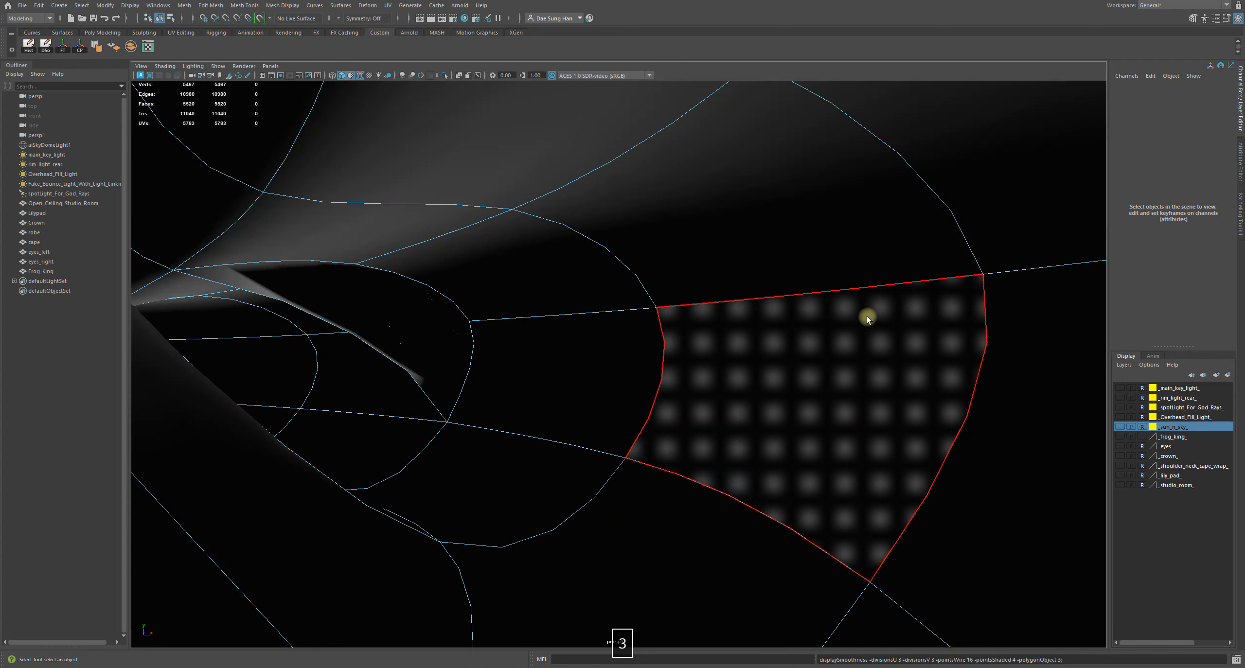
pyautogui.keyDown('alt'); pyautogui.moveTo(432, 313); pyautogui.dragTo(675, 264); pyautogui.keyUp('alt')
pyautogui.click(673, 260)
pyautogui.press('BackSpace')
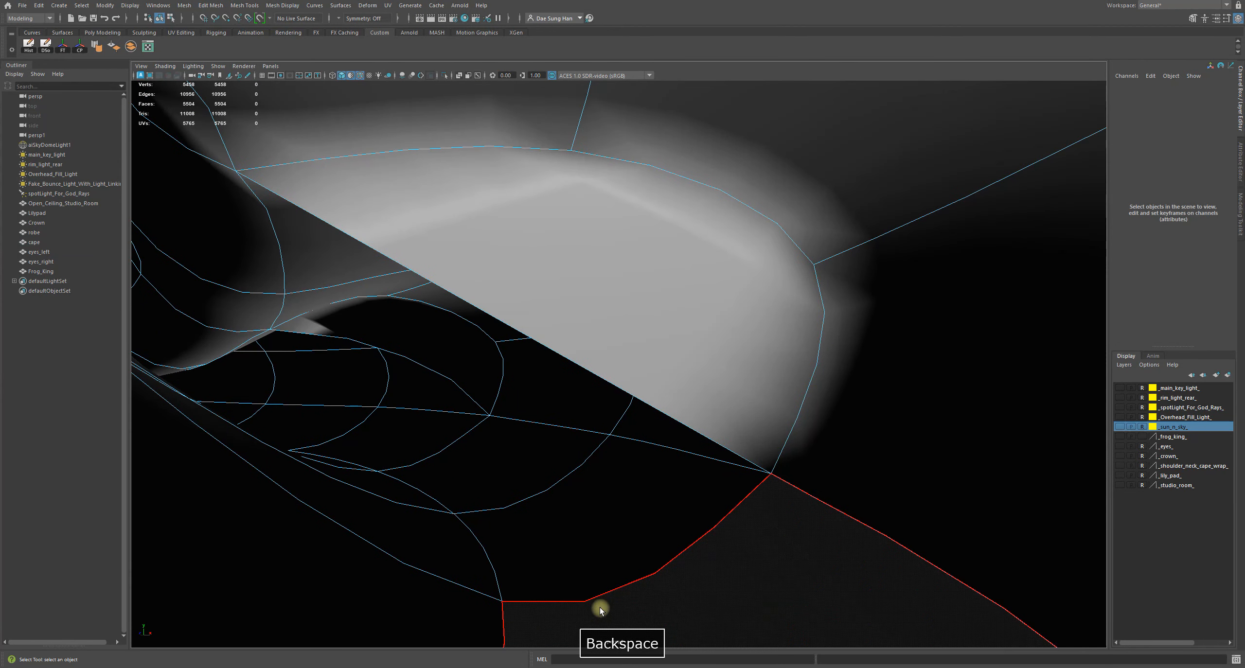
pyautogui.click(623, 255)
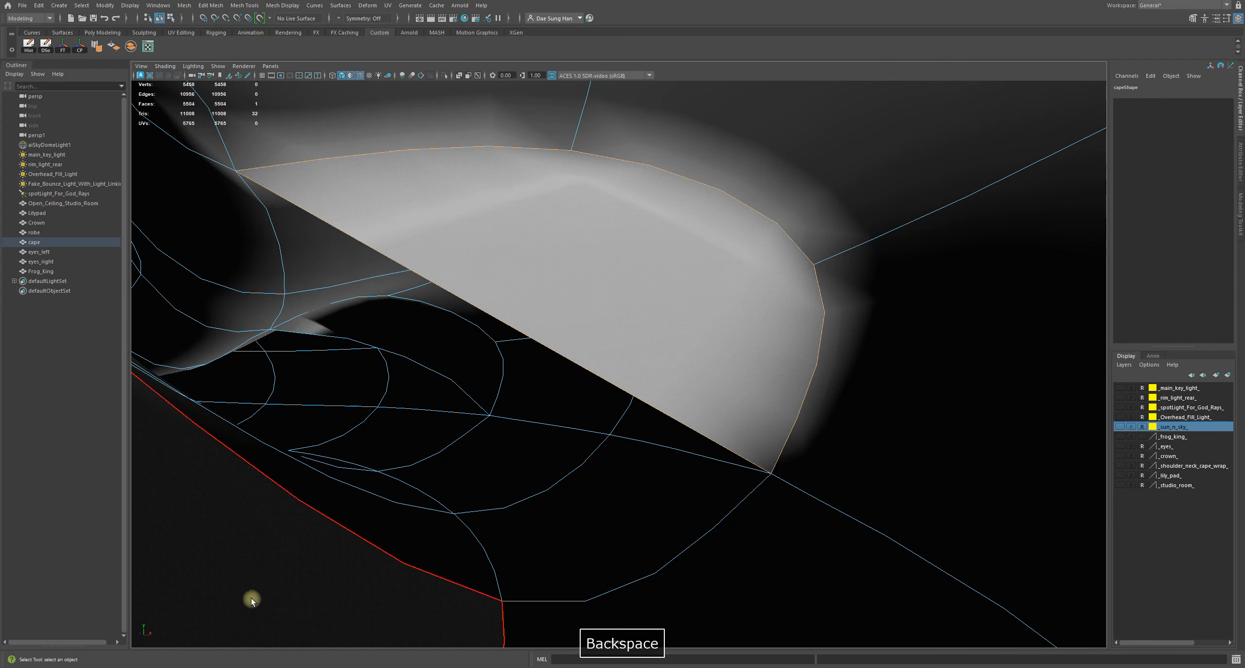
pyautogui.press('BackSpace')
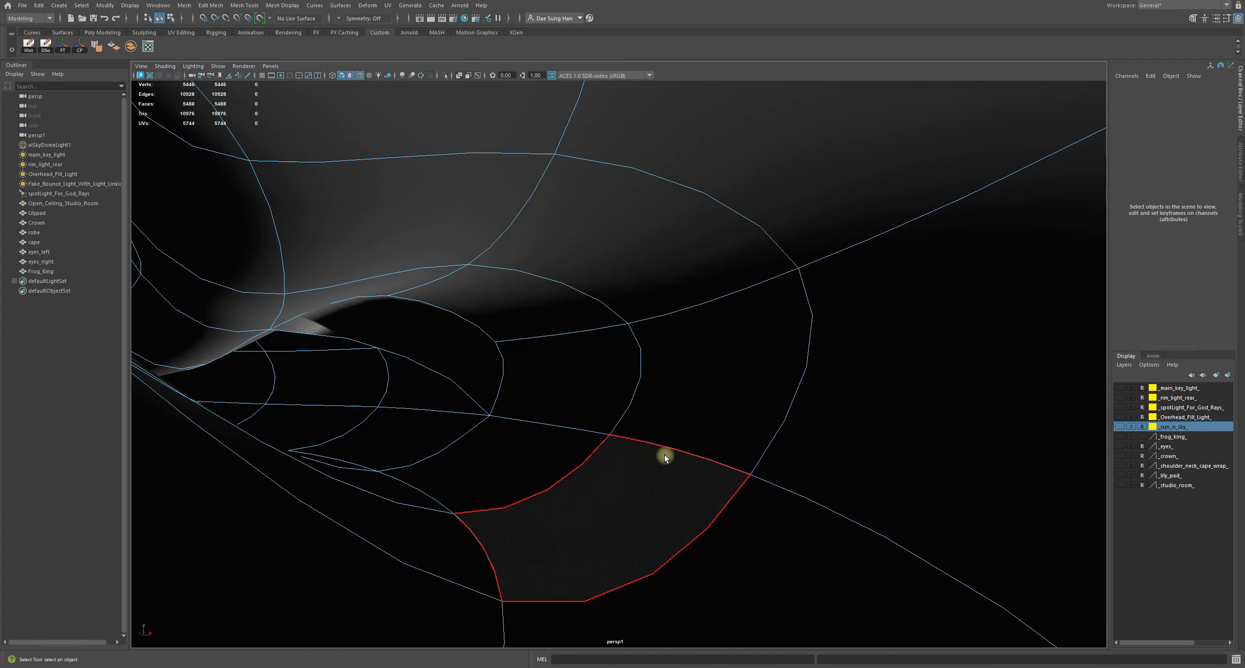
# - Delete the stray curved interior face cutting across the cape's hem opening
pyautogui.keyDown('alt'); pyautogui.moveTo(360, 421); pyautogui.dragTo(409, 425); pyautogui.keyUp('alt')
pyautogui.keyDown('alt'); pyautogui.moveTo(408, 426); pyautogui.dragTo(575, 289, button='right'); pyautogui.keyUp('alt')
pyautogui.click(575, 289)
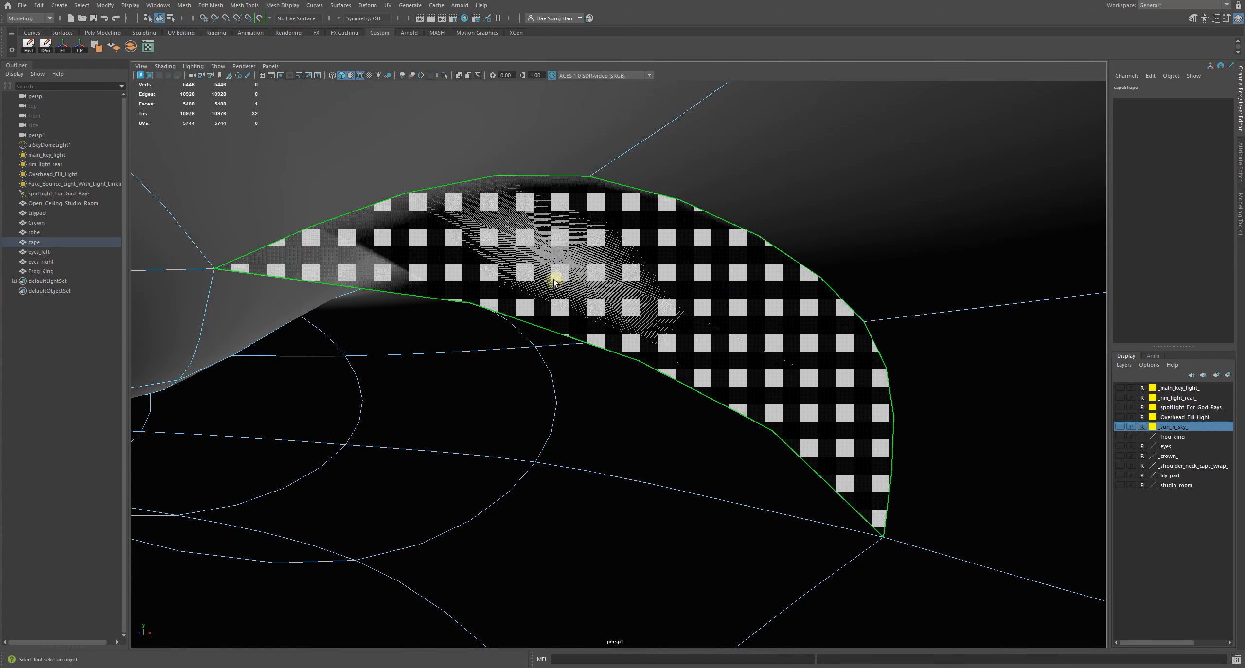
pyautogui.press('BackSpace')
# - Try deleting two overlapping faces inside the hem together, and undo that deletion
pyautogui.click(614, 283)
pyautogui.press('BackSpace')
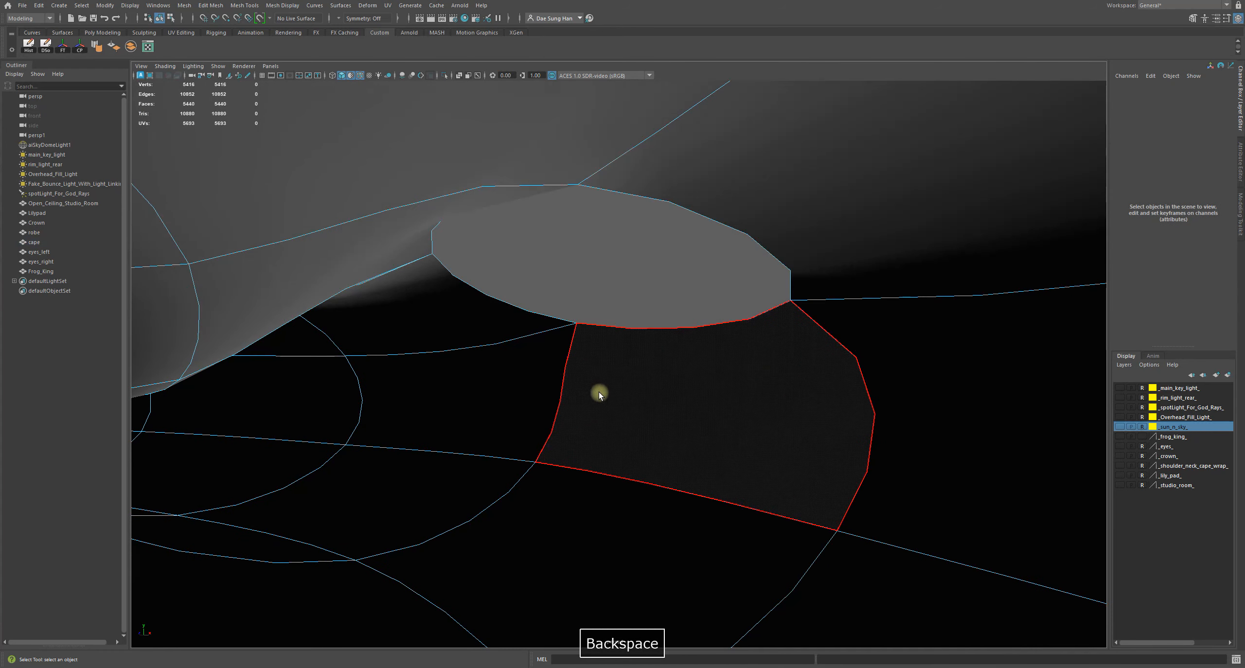
pyautogui.keyDown('alt'); pyautogui.moveTo(620, 300); pyautogui.dragTo(640, 272); pyautogui.keyUp('alt')
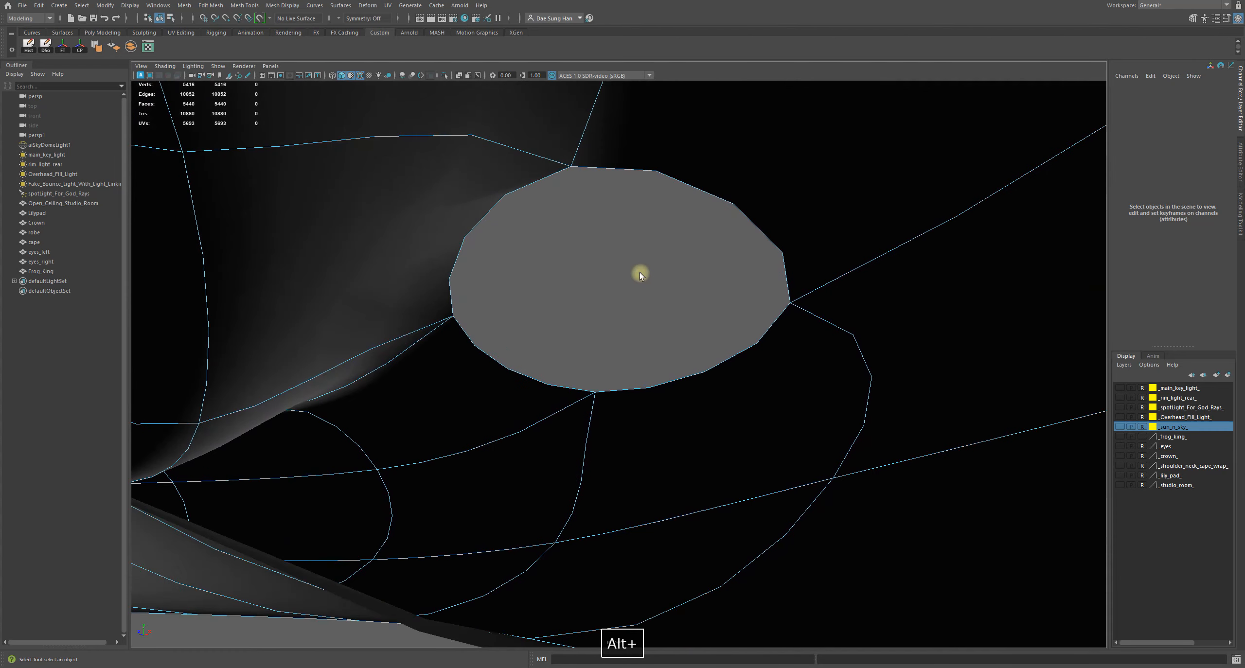
pyautogui.press('z')
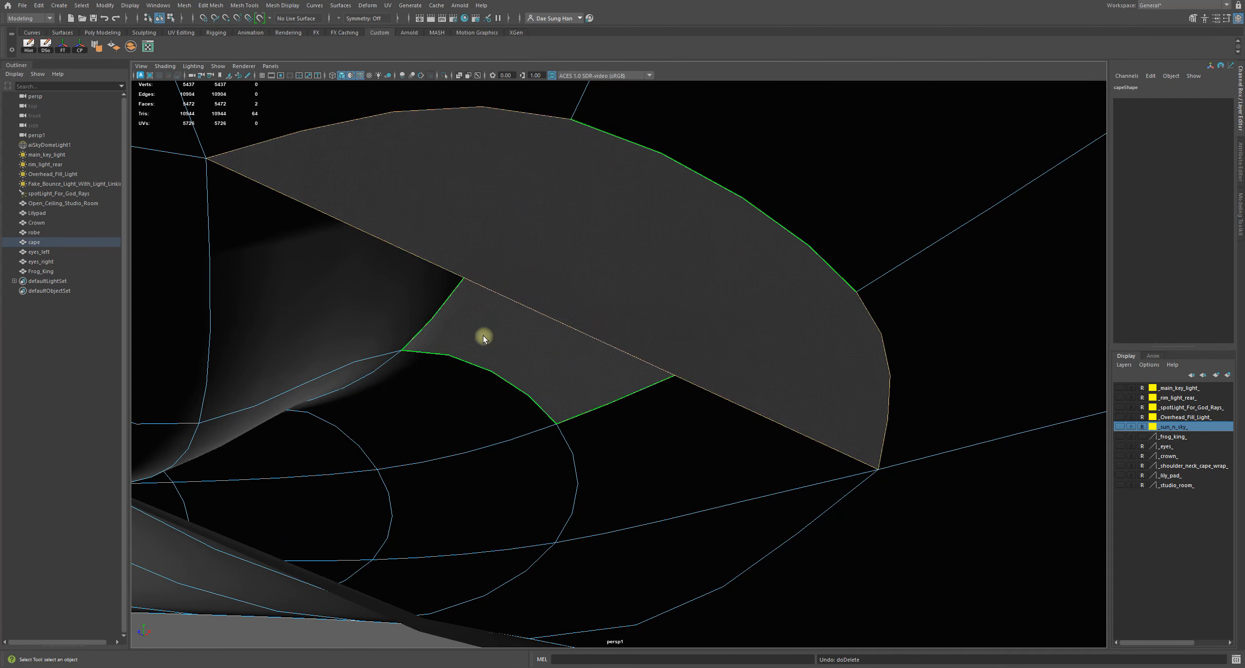
# - Single out the large flat stray face crossing the inside of the hem and delete only that face
pyautogui.keyDown('alt'); pyautogui.moveTo(535, 336); pyautogui.dragTo(533, 343, button='right'); pyautogui.keyUp('alt')
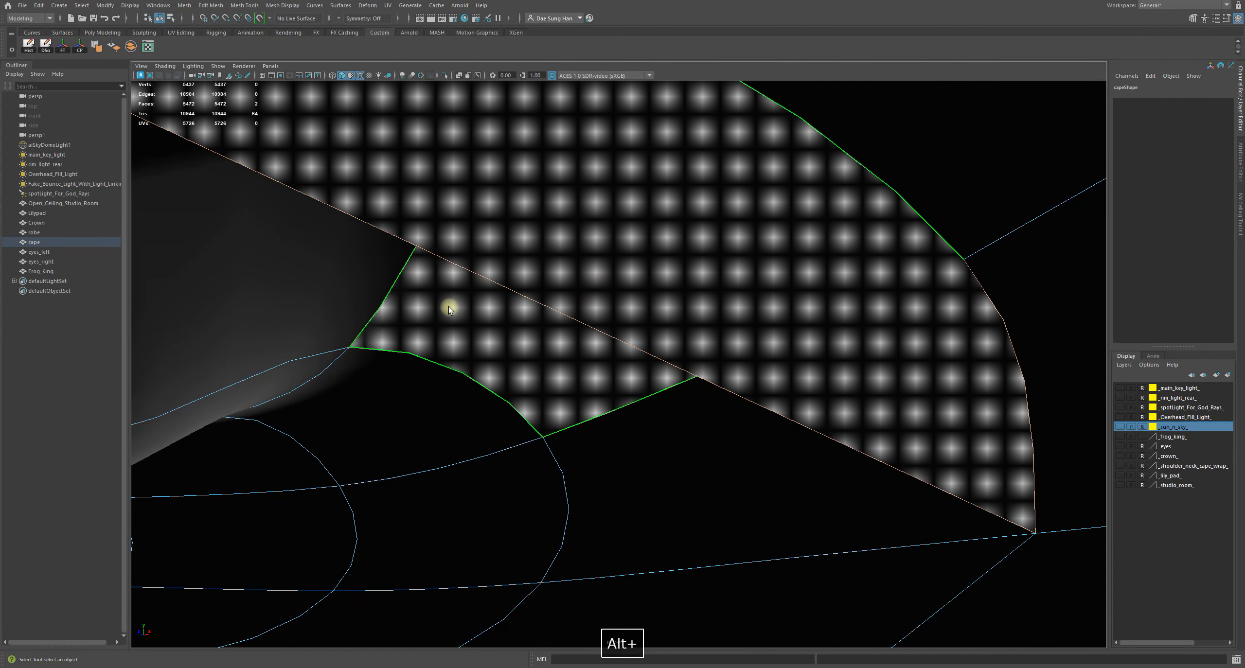
pyautogui.click(752, 276)
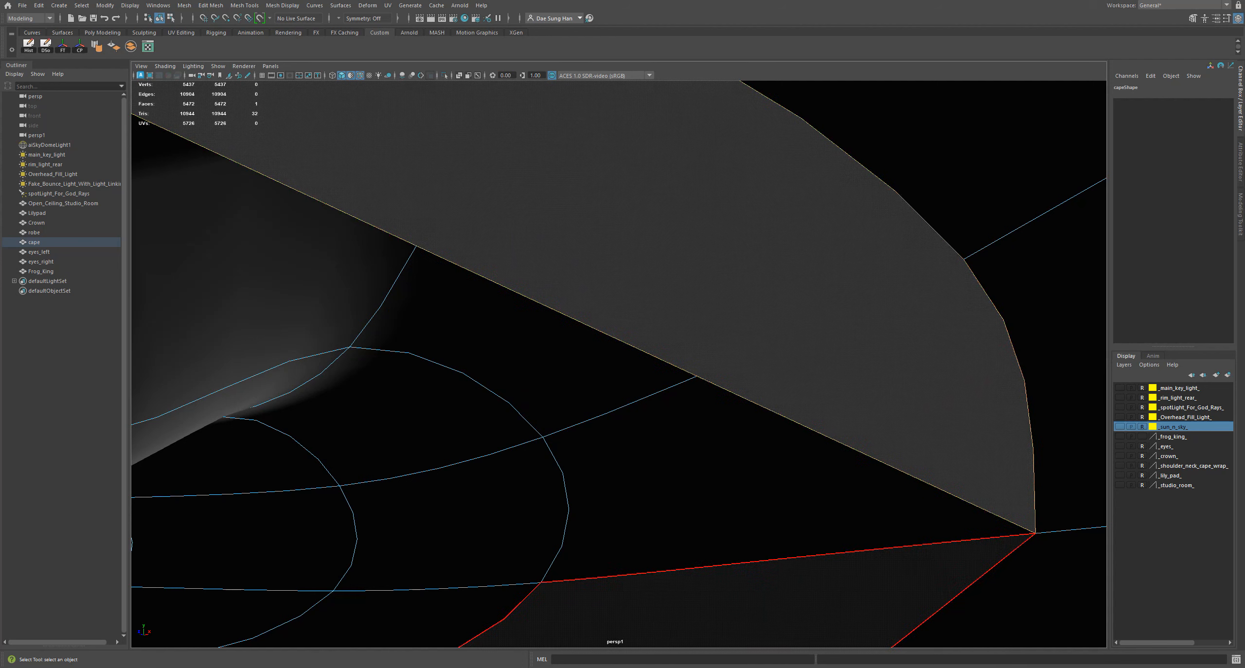
pyautogui.click(570, 361)
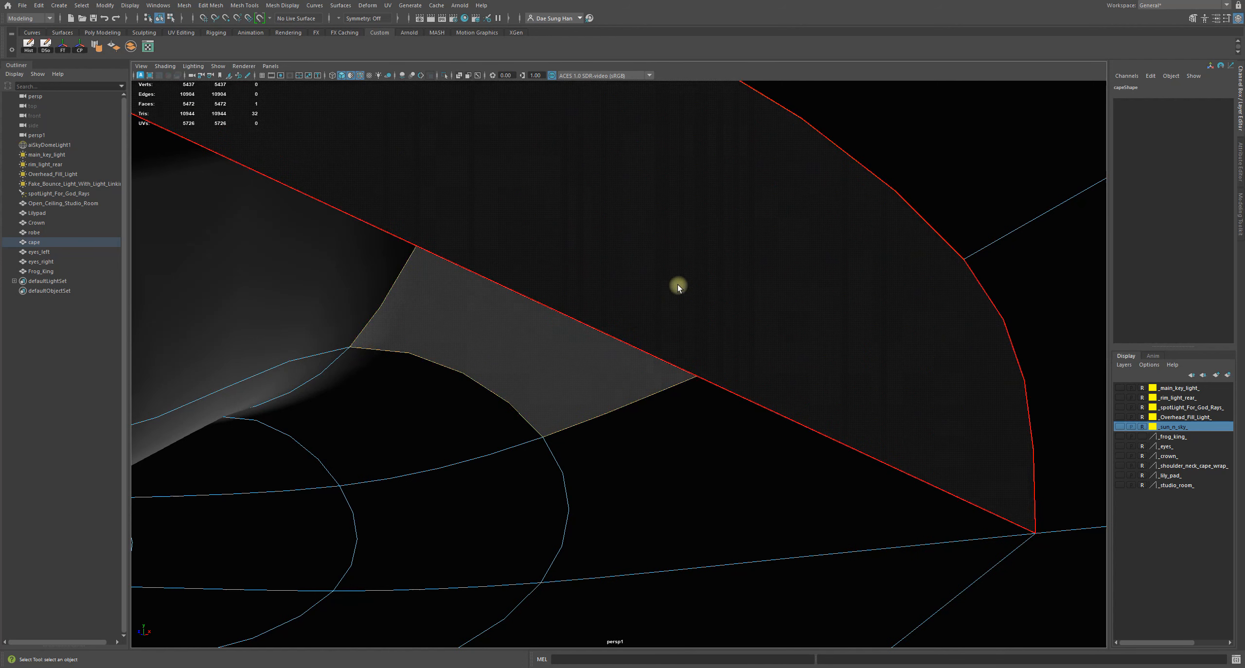
pyautogui.click(706, 239)
pyautogui.press('BackSpace')
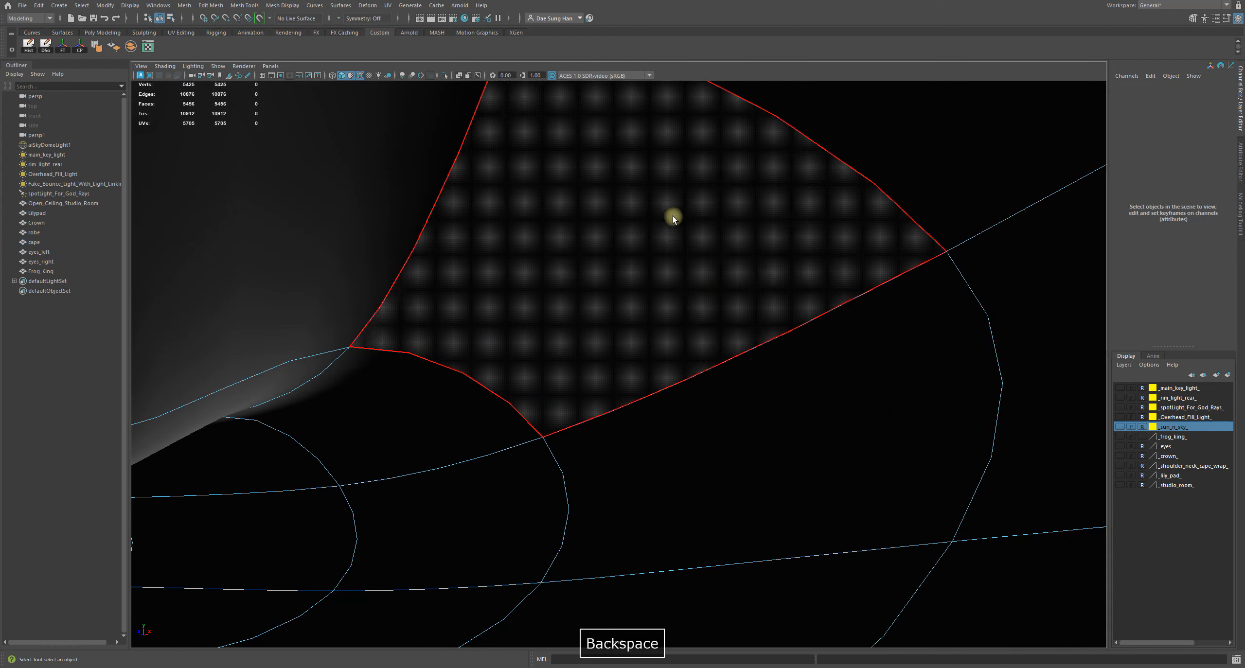
# - Delete the stray interior geometry at the next fold along the inside of the hem
pyautogui.moveTo(295, 385)
pyautogui.keyDown('alt'); pyautogui.mouseDown(button='right')
pyautogui.moveTo(236, 439)
pyautogui.moveTo(208, 444)
pyautogui.moveTo(319, 394)
pyautogui.moveTo(293, 391)
pyautogui.mouseUp(button='right'); pyautogui.keyUp('alt')
pyautogui.keyDown('alt'); pyautogui.moveTo(283, 407); pyautogui.dragTo(496, 450); pyautogui.keyUp('alt')
pyautogui.click(497, 452)
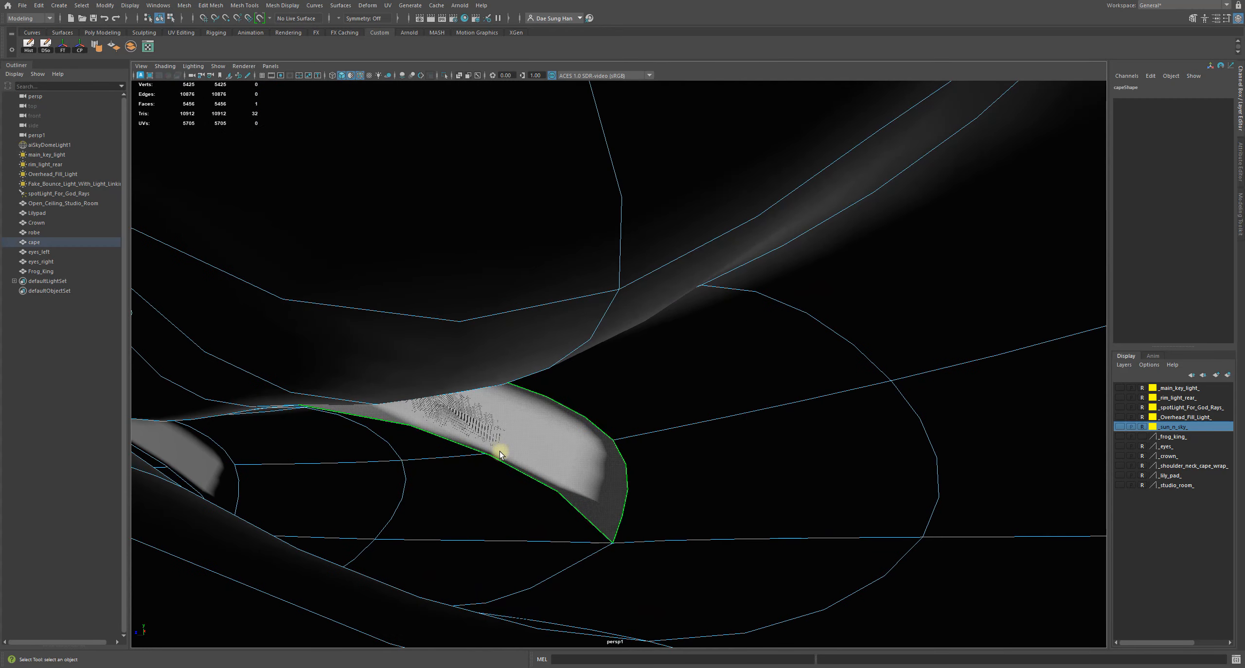
pyautogui.press('BackSpace')
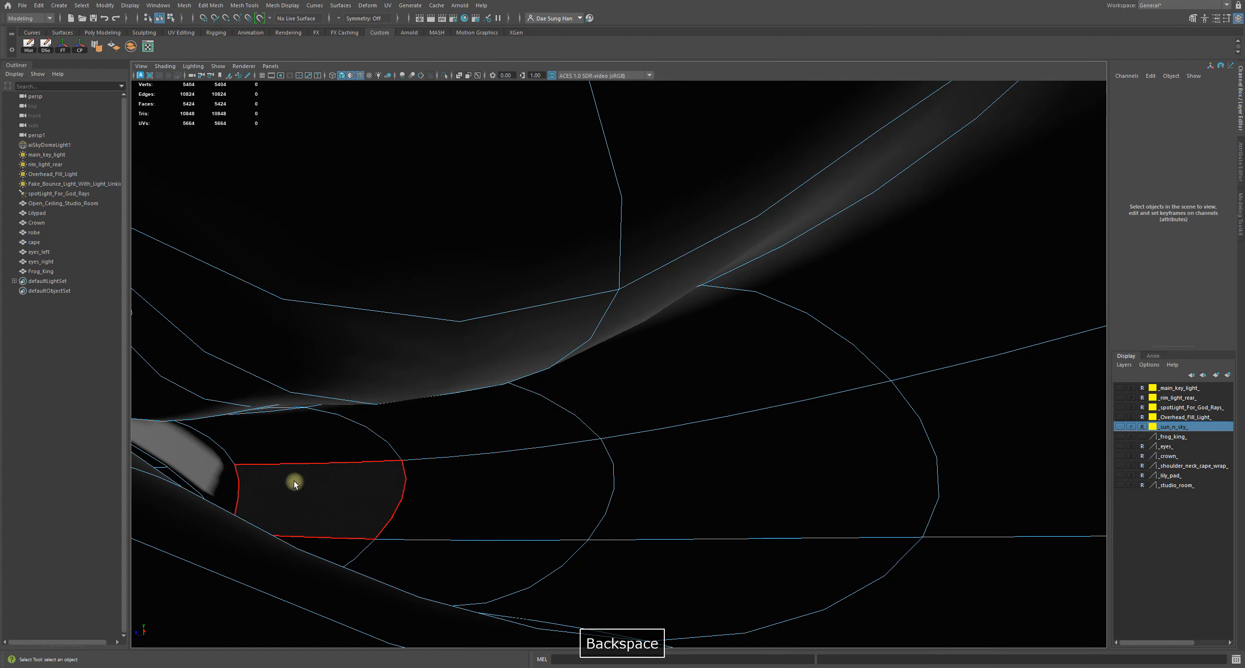
# - Delete the four stray interior faces farther along the narrowing end of the hem, one after another
pyautogui.click(190, 465)
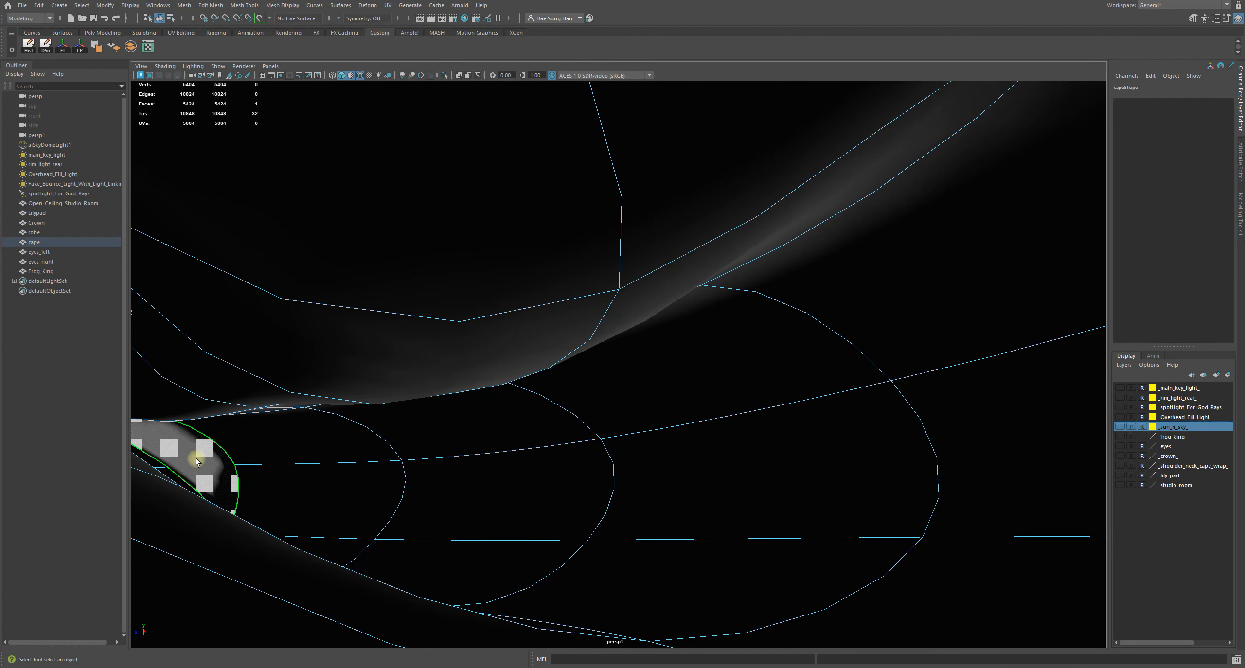
pyautogui.press('f')
pyautogui.keyDown('alt'); pyautogui.moveTo(525, 517); pyautogui.dragTo(392, 495, button='right'); pyautogui.keyUp('alt')
pyautogui.keyDown('alt'); pyautogui.moveTo(392, 495); pyautogui.dragTo(301, 482); pyautogui.keyUp('alt')
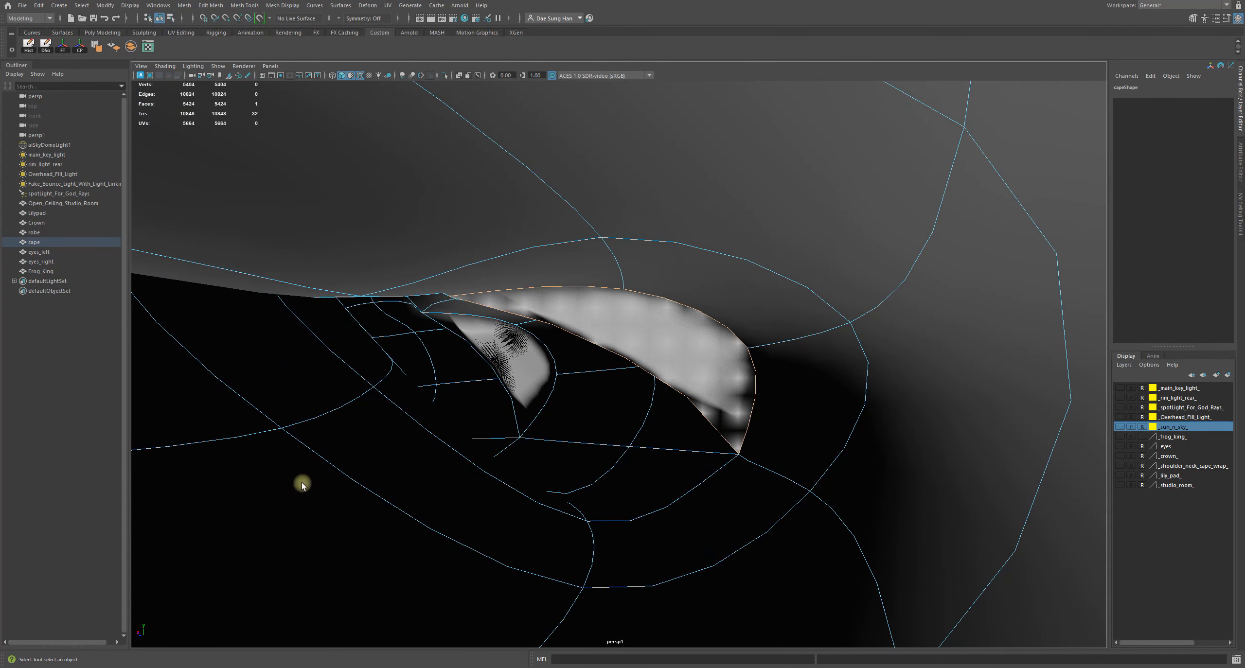
pyautogui.press('BackSpace')
pyautogui.click(625, 362)
pyautogui.press('BackSpace')
pyautogui.click(531, 367)
pyautogui.press('BackSpace')
pyautogui.click(517, 363)
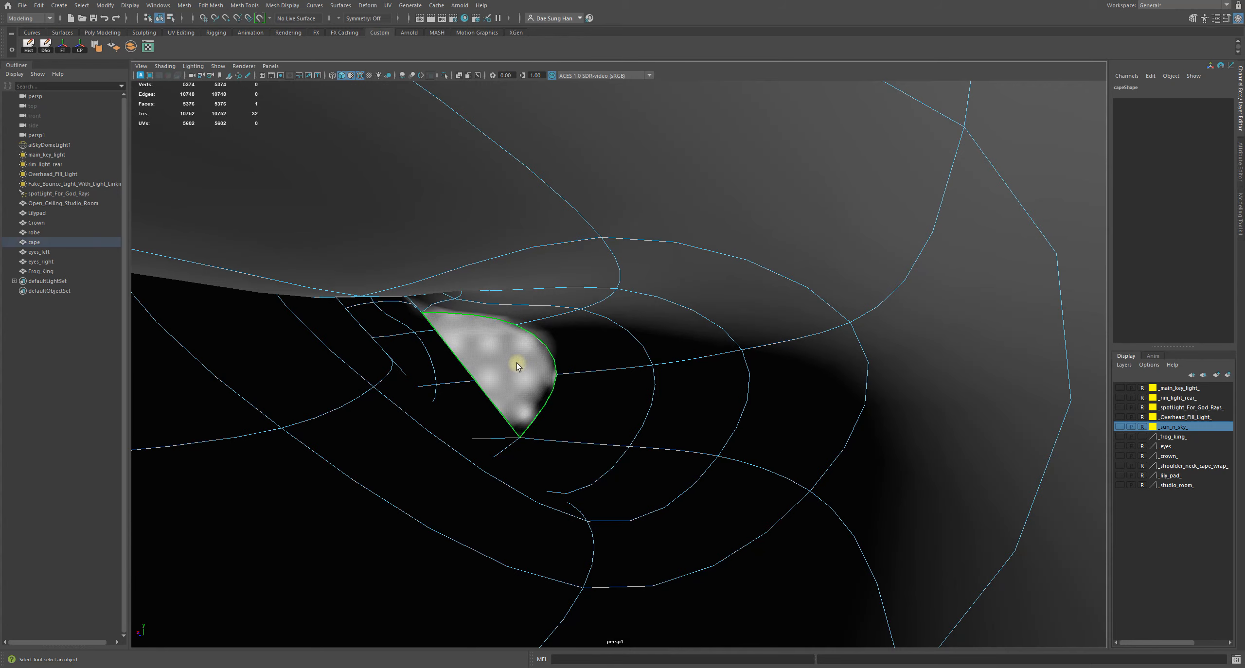
pyautogui.press('BackSpace')
# - Examine the rest of the cape's hem from the inside for leftover interior faces
pyautogui.keyDown('alt'); pyautogui.moveTo(406, 459); pyautogui.dragTo(339, 493); pyautogui.keyUp('alt')
pyautogui.keyDown('alt'); pyautogui.moveTo(339, 493); pyautogui.dragTo(1036, 548, button='right'); pyautogui.keyUp('alt')
pyautogui.keyDown('alt'); pyautogui.moveTo(1036, 548); pyautogui.dragTo(866, 439); pyautogui.keyUp('alt')
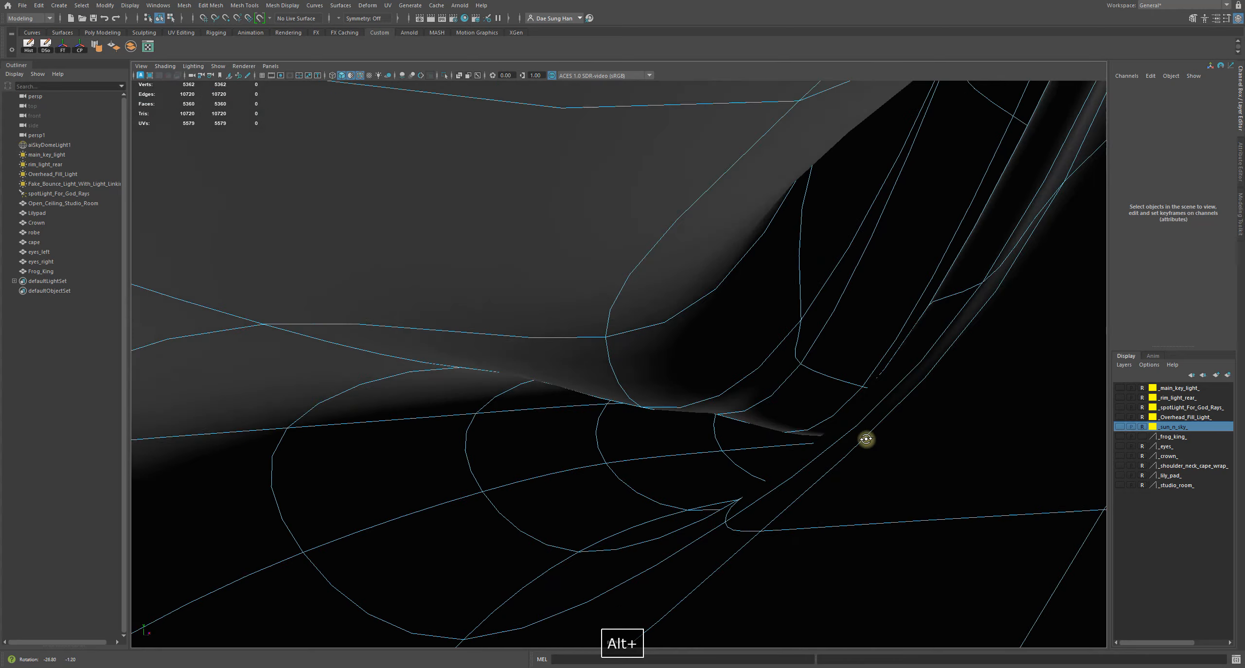
pyautogui.keyDown('alt'); pyautogui.moveTo(702, 474); pyautogui.dragTo(705, 441, button='middle'); pyautogui.keyUp('alt')
pyautogui.keyDown('alt'); pyautogui.moveTo(705, 440); pyautogui.dragTo(592, 479); pyautogui.keyUp('alt')
pyautogui.keyDown('alt'); pyautogui.moveTo(592, 478); pyautogui.dragTo(801, 454, button='right'); pyautogui.keyUp('alt')
pyautogui.keyDown('alt'); pyautogui.moveTo(800, 454); pyautogui.dragTo(878, 317, button='middle'); pyautogui.keyUp('alt')
pyautogui.keyDown('alt'); pyautogui.moveTo(878, 317); pyautogui.dragTo(537, 420, button='right'); pyautogui.keyUp('alt')
pyautogui.keyDown('alt'); pyautogui.moveTo(537, 420); pyautogui.dragTo(637, 465); pyautogui.keyUp('alt')
pyautogui.keyDown('alt'); pyautogui.moveTo(637, 465); pyautogui.dragTo(869, 510, button='right'); pyautogui.keyUp('alt')
pyautogui.keyDown('alt'); pyautogui.moveTo(868, 510); pyautogui.dragTo(873, 493, button='middle'); pyautogui.keyUp('alt')
pyautogui.keyDown('alt'); pyautogui.moveTo(632, 290); pyautogui.dragTo(700, 485); pyautogui.keyUp('alt')
pyautogui.keyDown('alt'); pyautogui.moveTo(701, 485); pyautogui.dragTo(931, 381, button='right'); pyautogui.keyUp('alt')
pyautogui.moveTo(931, 381)
pyautogui.keyDown('alt'); pyautogui.mouseDown()
pyautogui.moveTo(909, 359)
pyautogui.moveTo(925, 384)
pyautogui.mouseUp(); pyautogui.keyUp('alt')
pyautogui.keyDown('alt'); pyautogui.moveTo(926, 384); pyautogui.dragTo(834, 110, button='middle'); pyautogui.keyUp('alt')
pyautogui.keyDown('alt'); pyautogui.moveTo(835, 110); pyautogui.dragTo(668, 419); pyautogui.keyUp('alt')
# - Compare the whole cape's unsmoothed mesh with its smooth preview from several sides
pyautogui.hotkey('alt', '1')
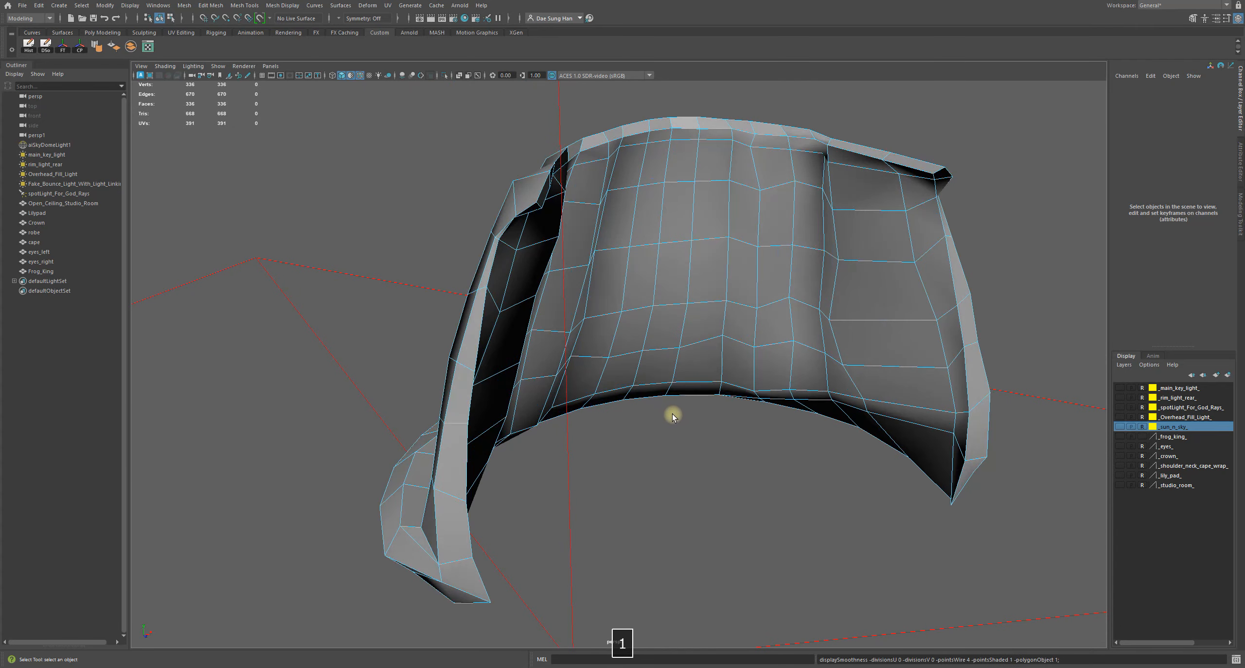
pyautogui.moveTo(661, 410)
pyautogui.keyDown('alt'); pyautogui.mouseDown()
pyautogui.moveTo(594, 387)
pyautogui.moveTo(594, 343)
pyautogui.moveTo(642, 391)
pyautogui.moveTo(628, 433)
pyautogui.moveTo(675, 393)
pyautogui.moveTo(681, 408)
pyautogui.mouseUp(); pyautogui.keyUp('alt')
pyautogui.press('3')
pyautogui.keyDown('alt'); pyautogui.moveTo(754, 232); pyautogui.dragTo(397, 409); pyautogui.keyUp('alt')
pyautogui.press('1')
pyautogui.click(608, 421)
pyautogui.keyDown('alt'); pyautogui.moveTo(524, 398); pyautogui.dragTo(531, 569); pyautogui.keyUp('alt')
pyautogui.press('3')
# - Select the whole cape as an object with smooth preview on
pyautogui.click(804, 326)
pyautogui.keyDown('alt'); pyautogui.moveTo(803, 327); pyautogui.dragTo(729, 415); pyautogui.keyUp('alt')
pyautogui.keyDown('alt'); pyautogui.moveTo(533, 392); pyautogui.dragTo(681, 402); pyautogui.keyUp('alt')
pyautogui.click(739, 455)
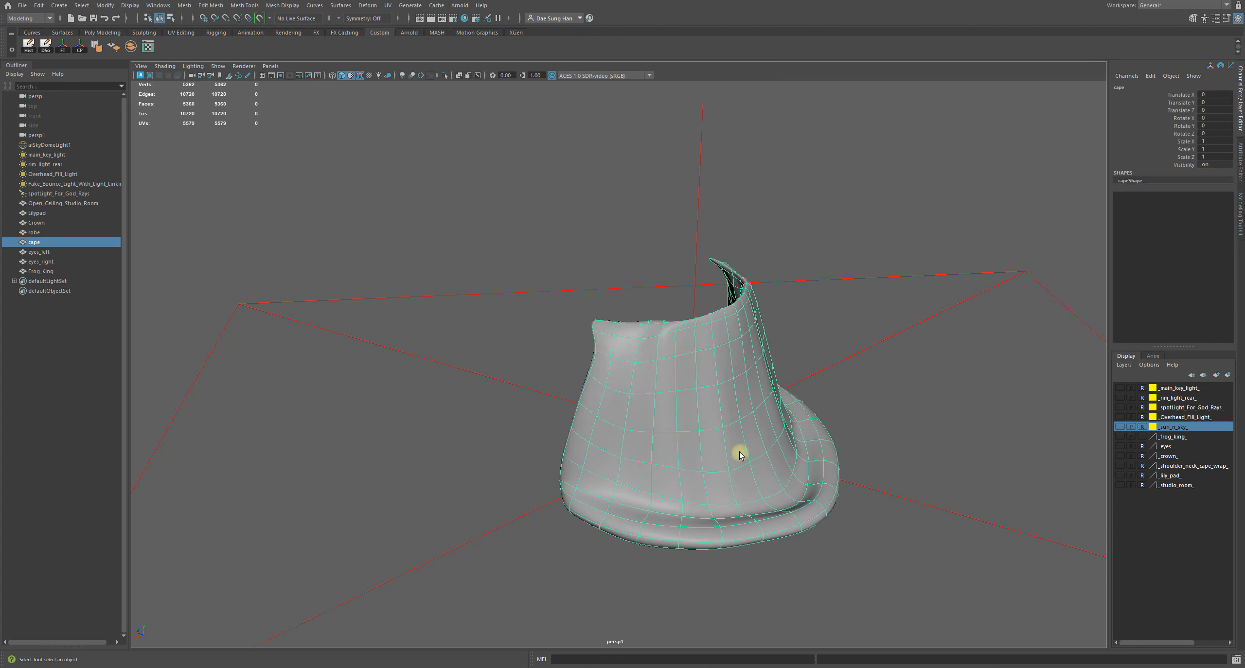
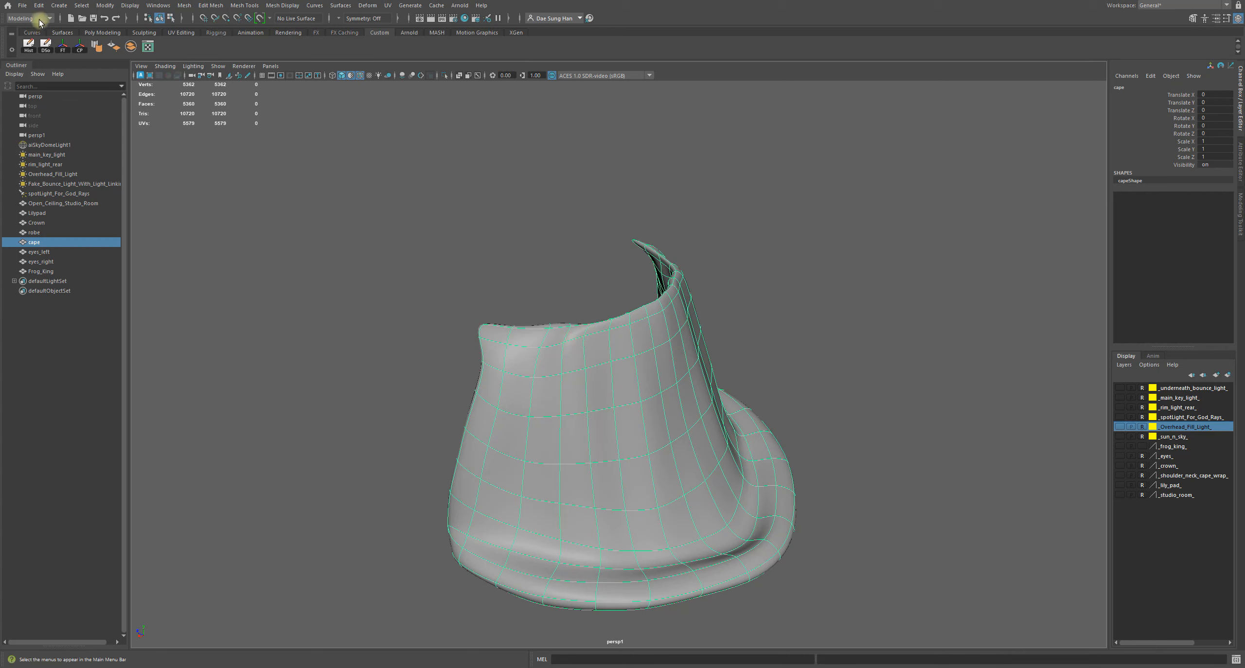
# - Open the UV Editor beside the cape, collapse the UV Toolkit's Selection section and widen the UV view
pyautogui.click(387, 6)
pyautogui.click(385, 28)
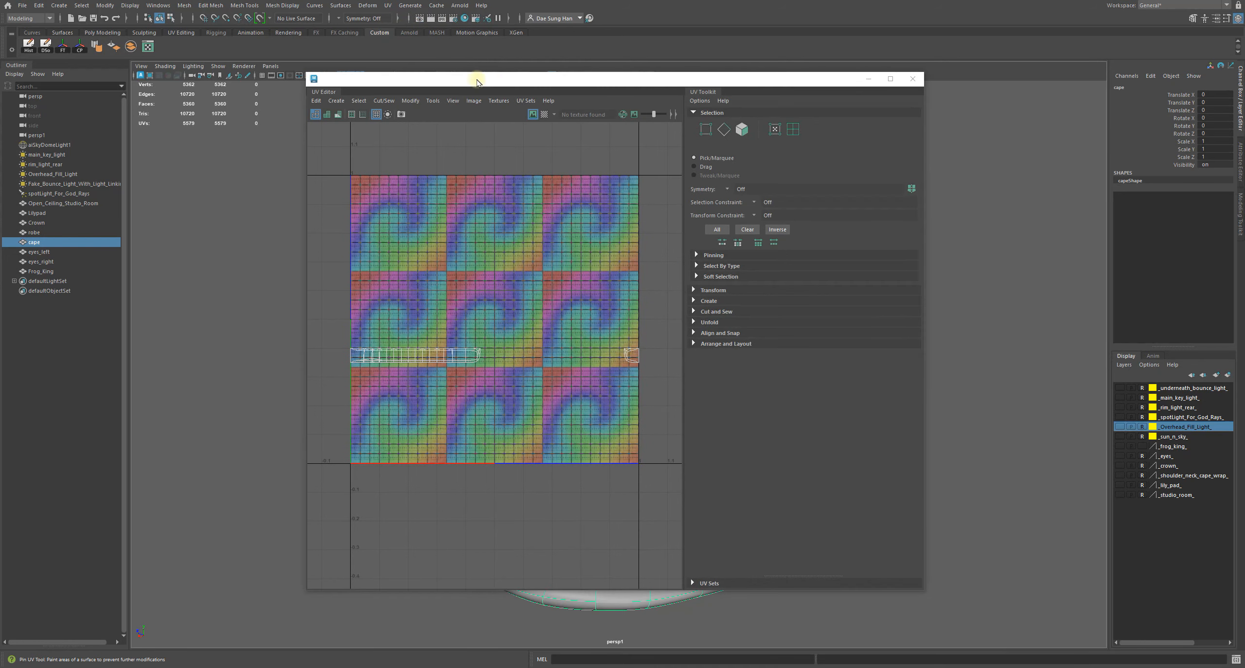
pyautogui.moveTo(481, 82); pyautogui.dragTo(244, 81)
pyautogui.keyDown('alt'); pyautogui.moveTo(778, 234); pyautogui.dragTo(859, 207); pyautogui.keyUp('alt')
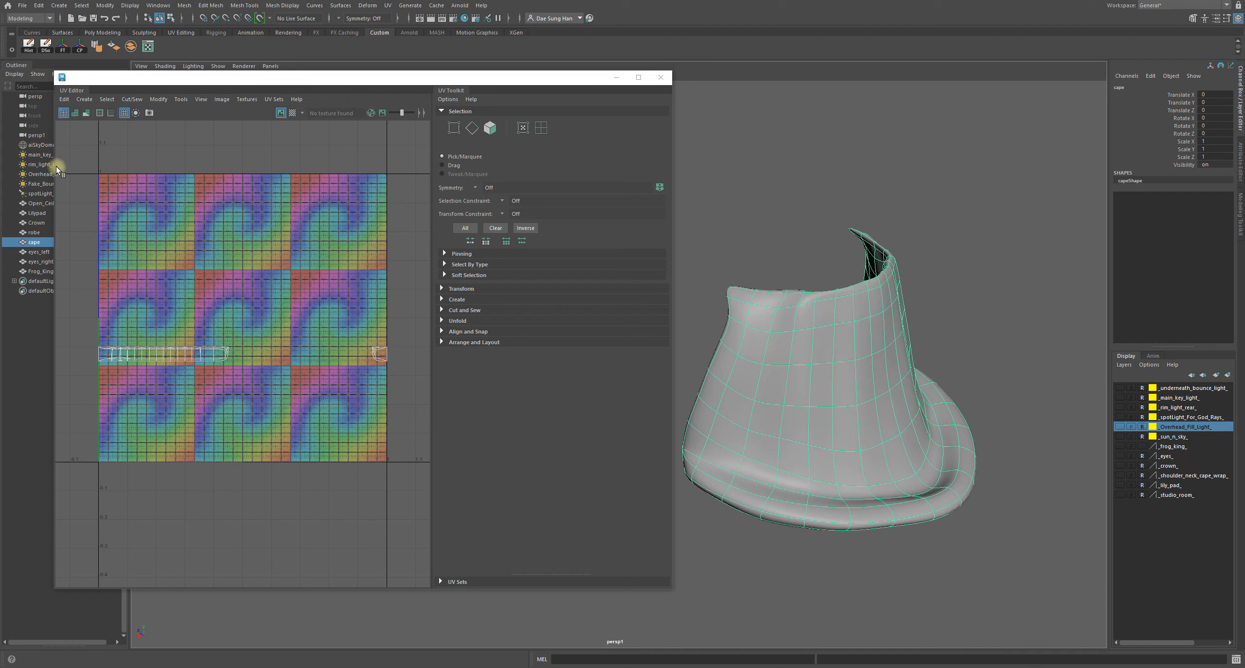
pyautogui.click(439, 113)
pyautogui.moveTo(432, 117); pyautogui.dragTo(552, 120)
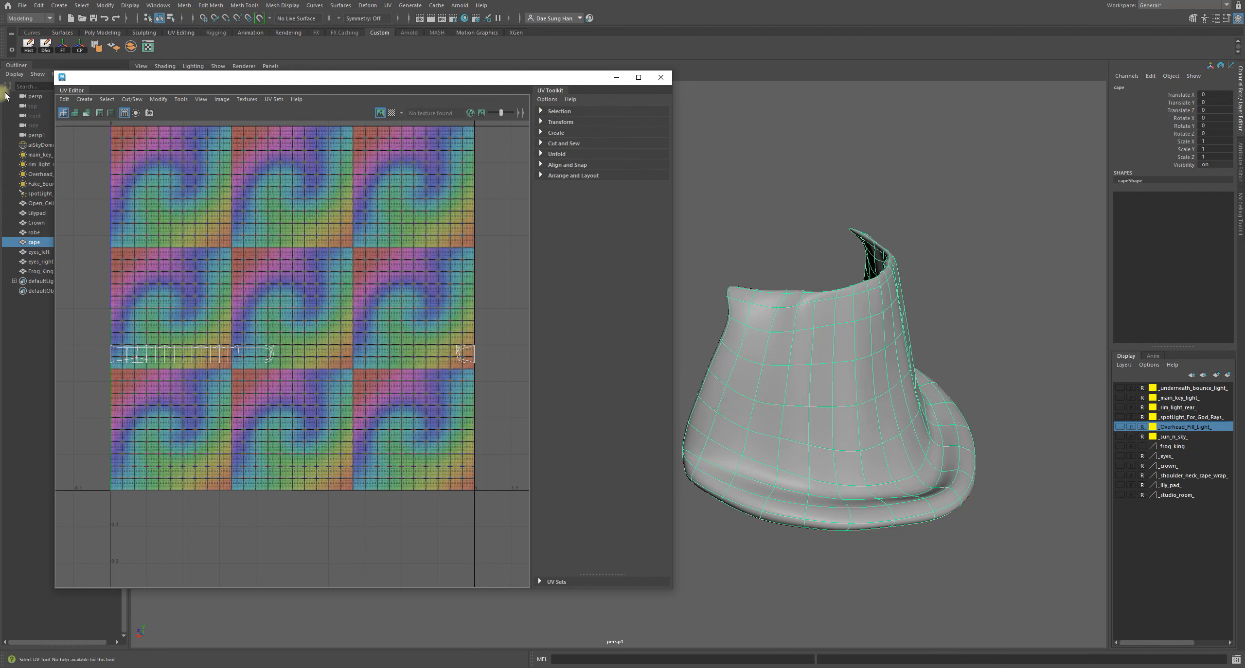
# - Preview the cape's UVs in shaded display, return to wireframe display and turn on texture borders
pyautogui.click(64, 114)
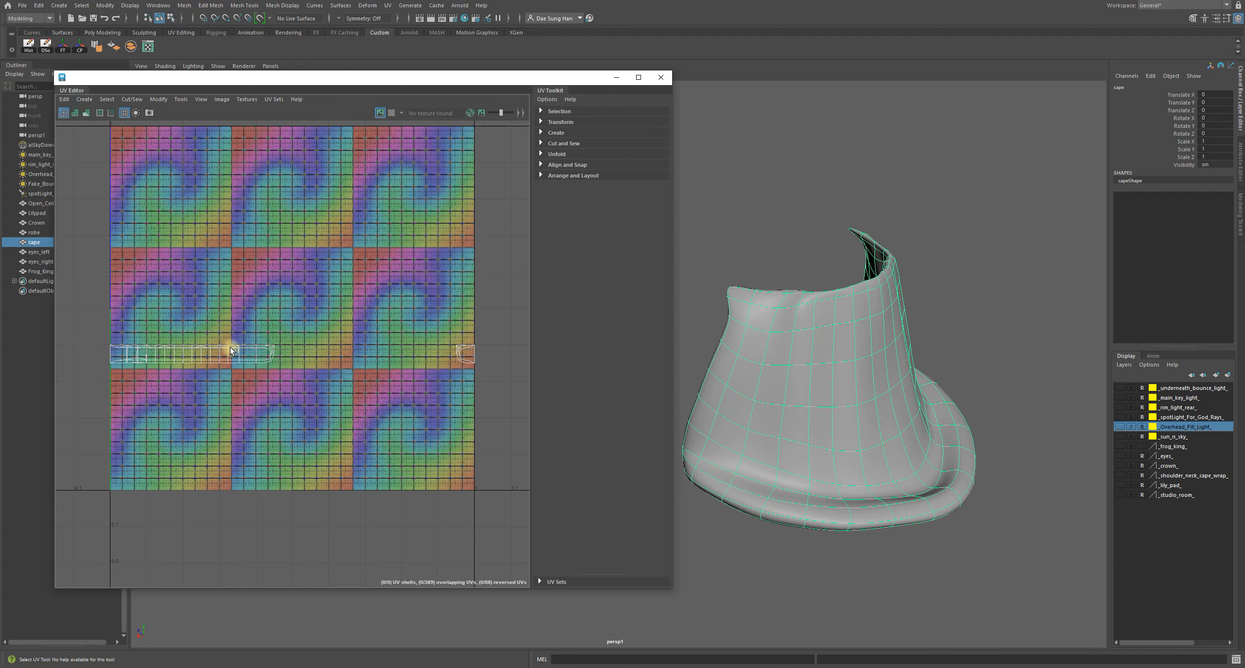
pyautogui.click(99, 114)
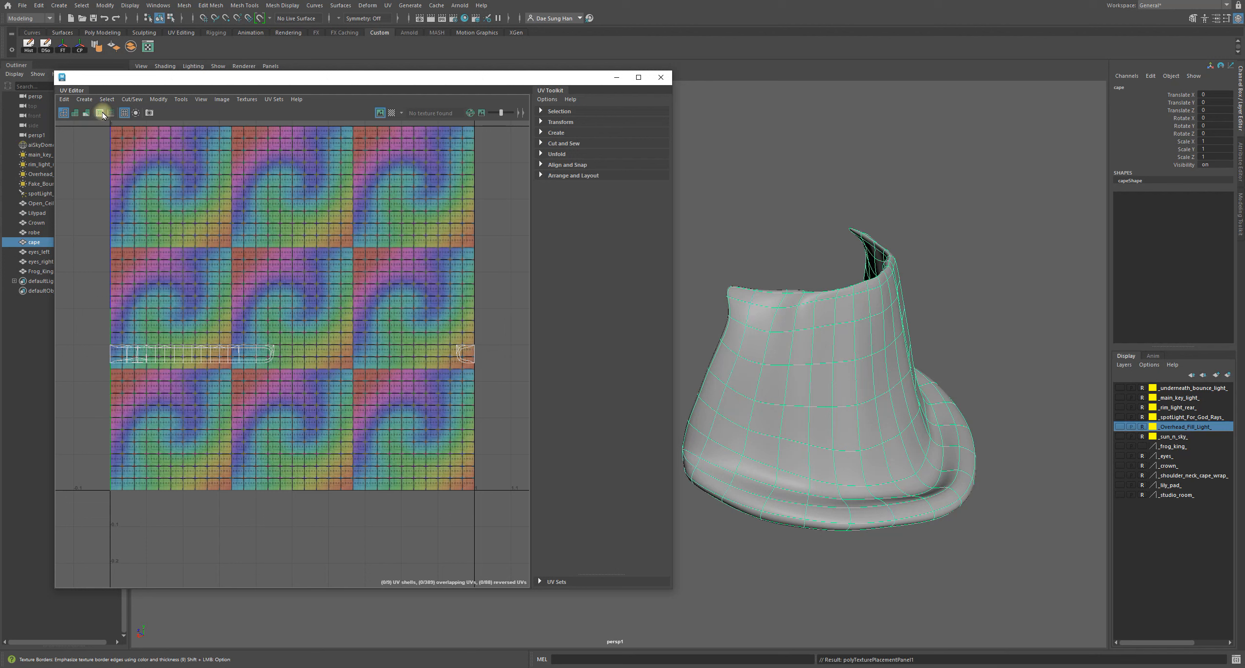
pyautogui.click(75, 113)
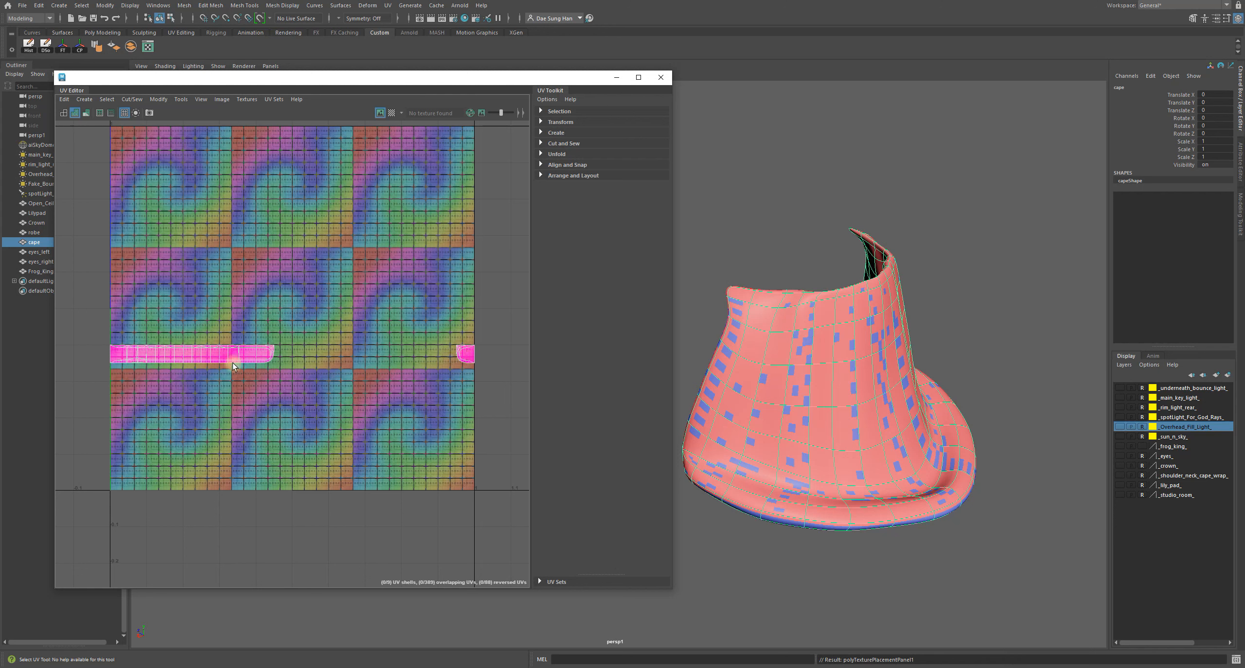
pyautogui.click(63, 114)
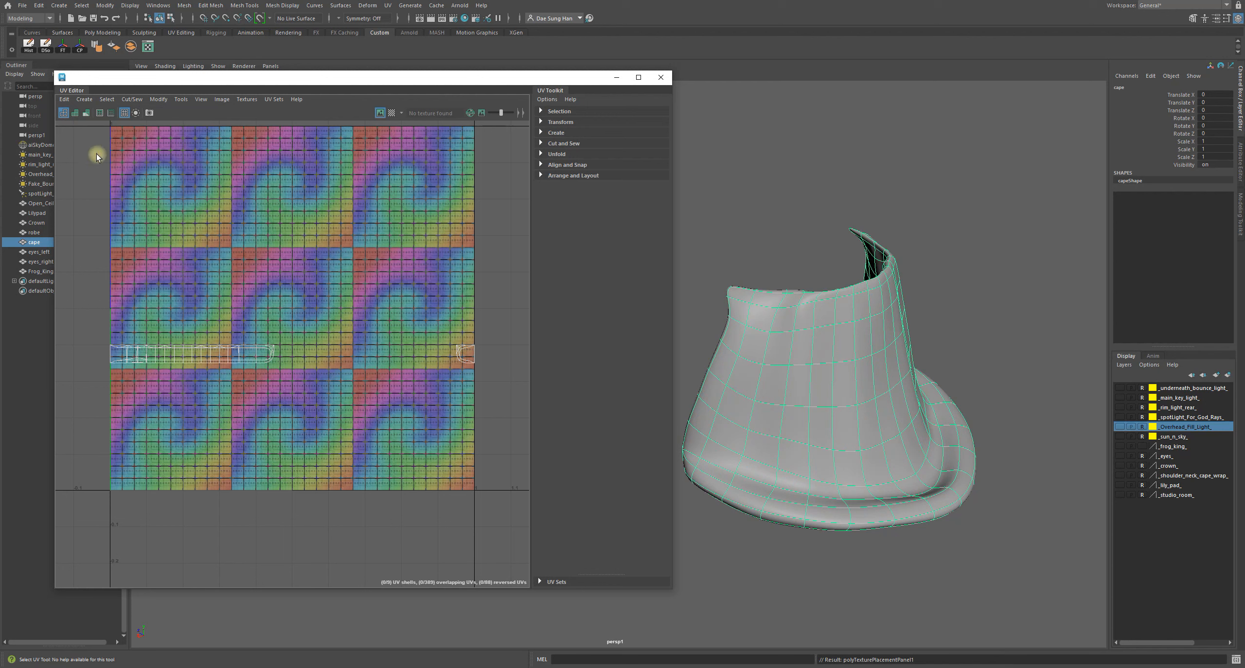
pyautogui.click(97, 117)
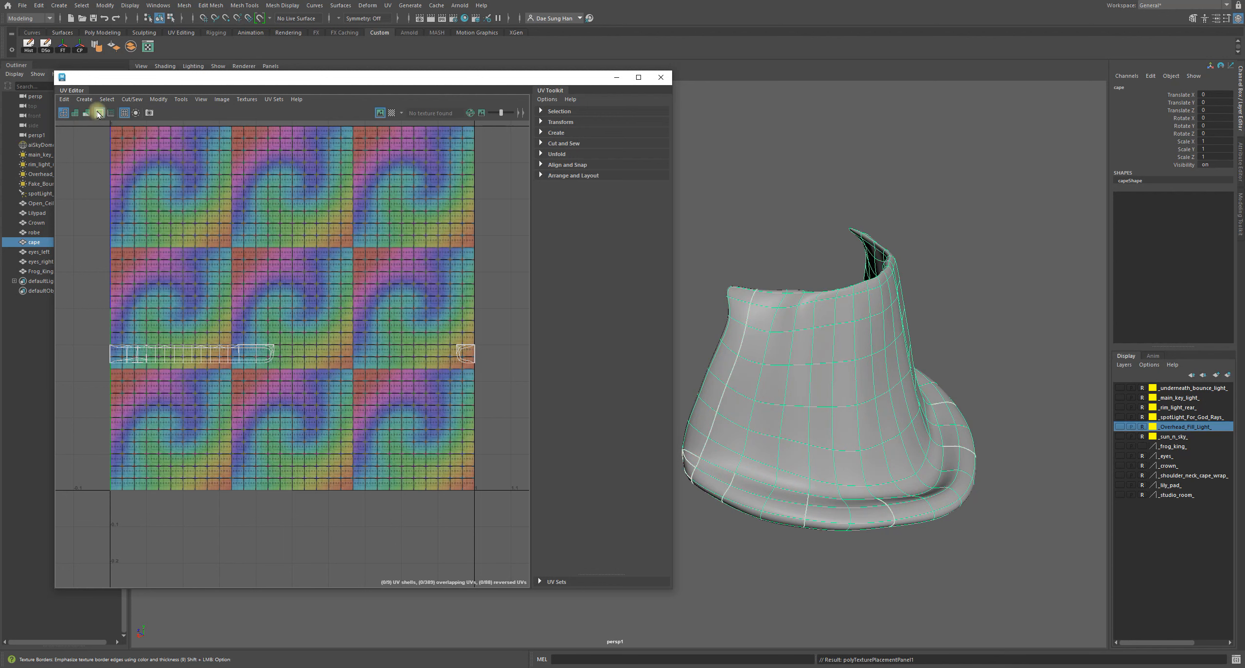
# - Turn off the cape's smooth preview and examine its UV shells and their borders in the UV Editor
pyautogui.scroll(5, 290, 422)
pyautogui.press('1')
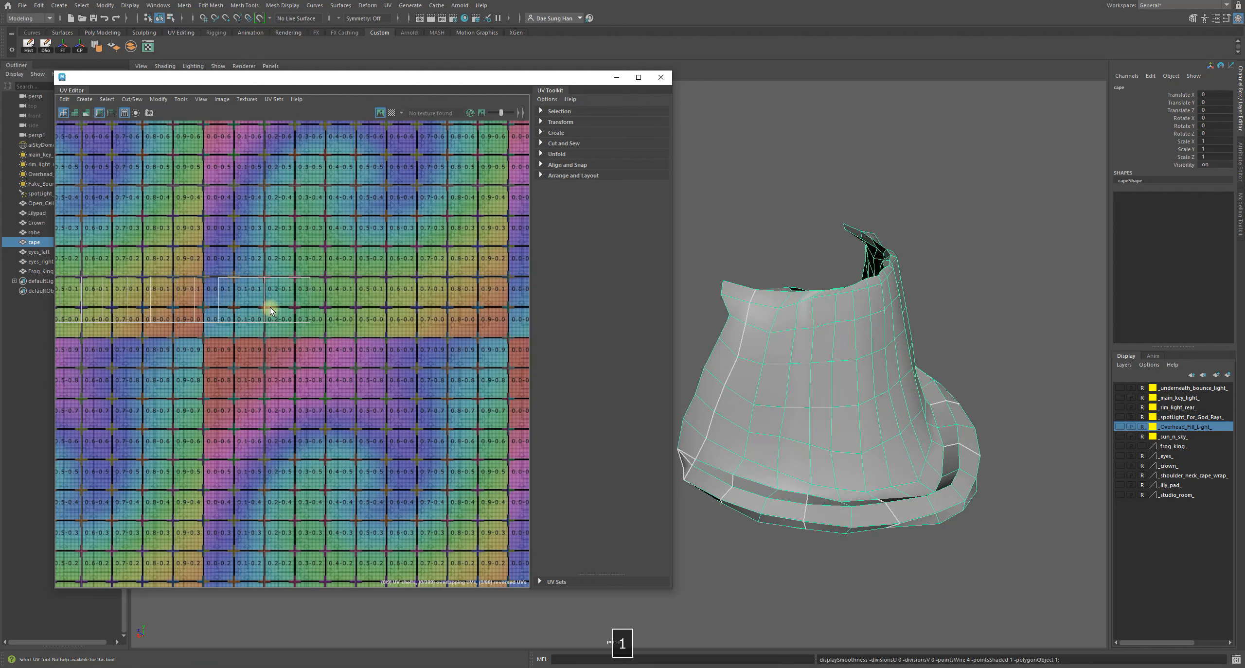
pyautogui.keyDown('alt'); pyautogui.moveTo(201, 333); pyautogui.dragTo(393, 342, button='middle'); pyautogui.keyUp('alt')
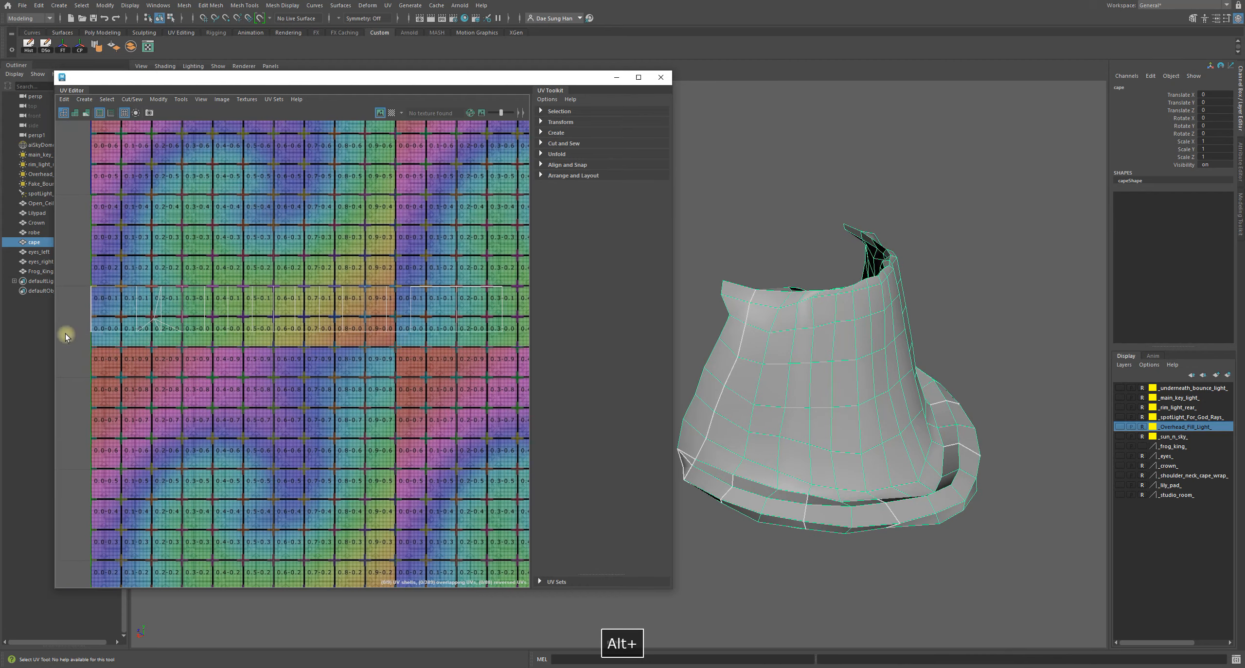
pyautogui.press('3')
pyautogui.press('1')
pyautogui.keyDown('alt'); pyautogui.moveTo(234, 327); pyautogui.dragTo(79, 368, button='middle'); pyautogui.keyUp('alt')
pyautogui.keyDown('alt'); pyautogui.moveTo(973, 350); pyautogui.dragTo(852, 346, button='right'); pyautogui.keyUp('alt')
pyautogui.keyDown('alt'); pyautogui.moveTo(491, 382); pyautogui.dragTo(196, 404, button='right'); pyautogui.keyUp('alt')
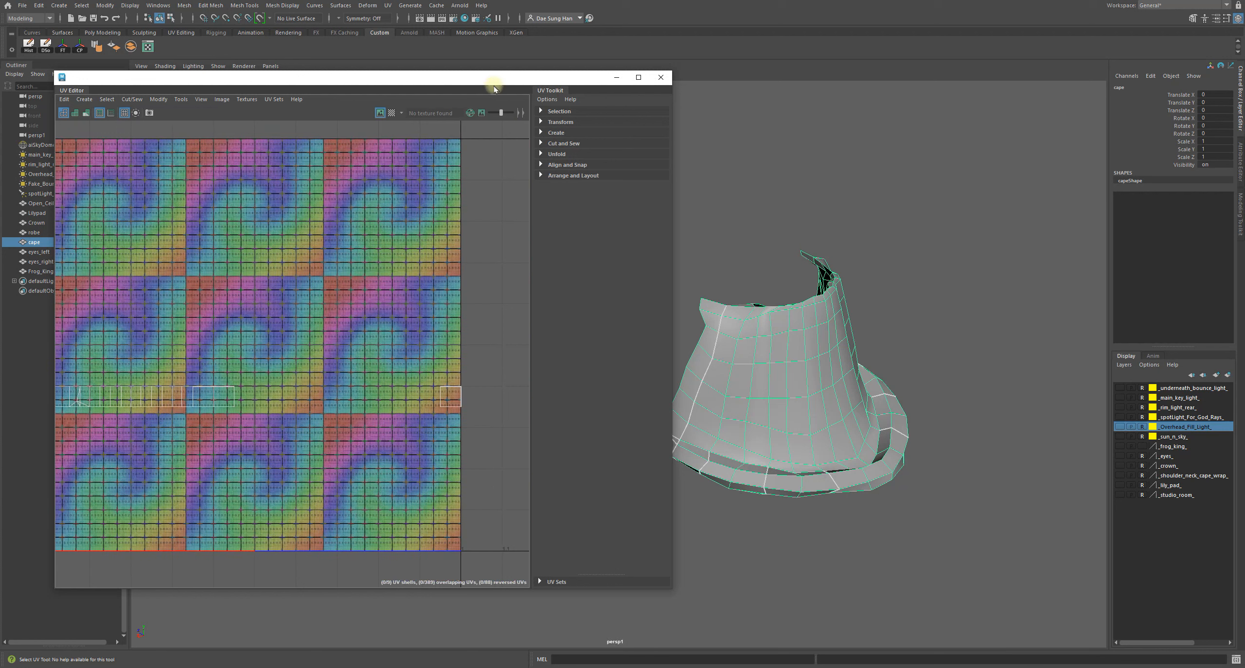
# - Collapse the Outliner and the Channel Box, and move the UV Editor into the freed space beside the cape
pyautogui.moveTo(485, 87); pyautogui.dragTo(132, 136)
pyautogui.click(7, 74)
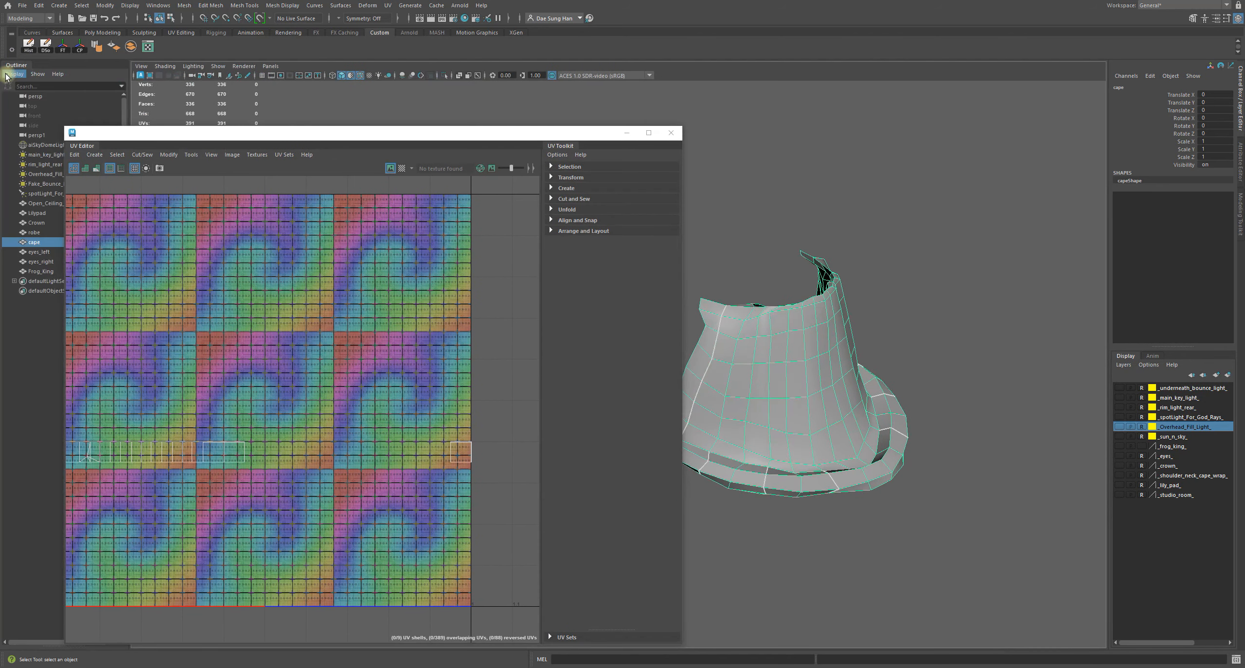
pyautogui.click(7, 69)
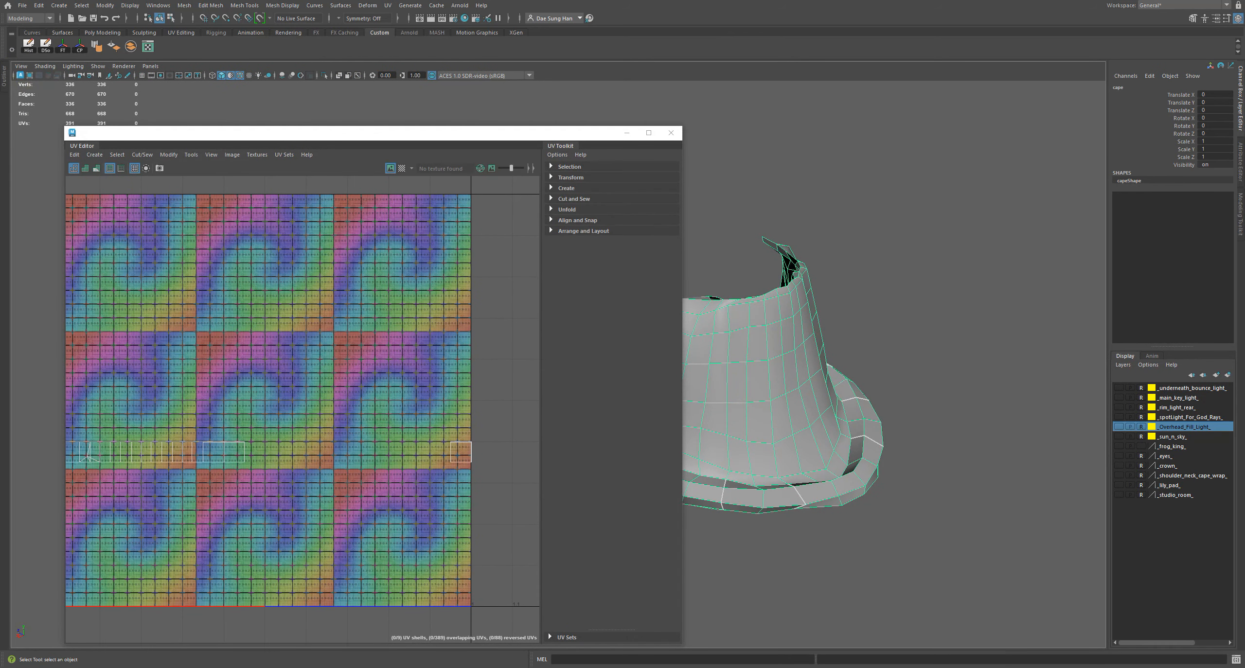
pyautogui.click(1240, 78)
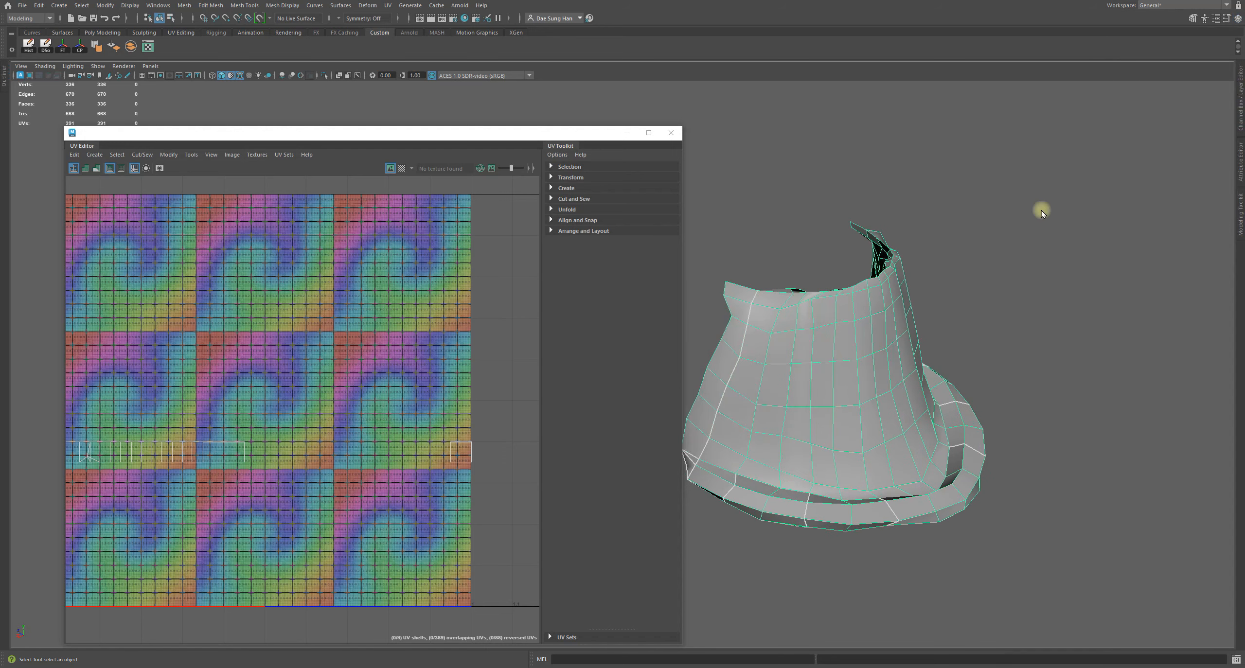
pyautogui.moveTo(417, 132); pyautogui.dragTo(367, 104)
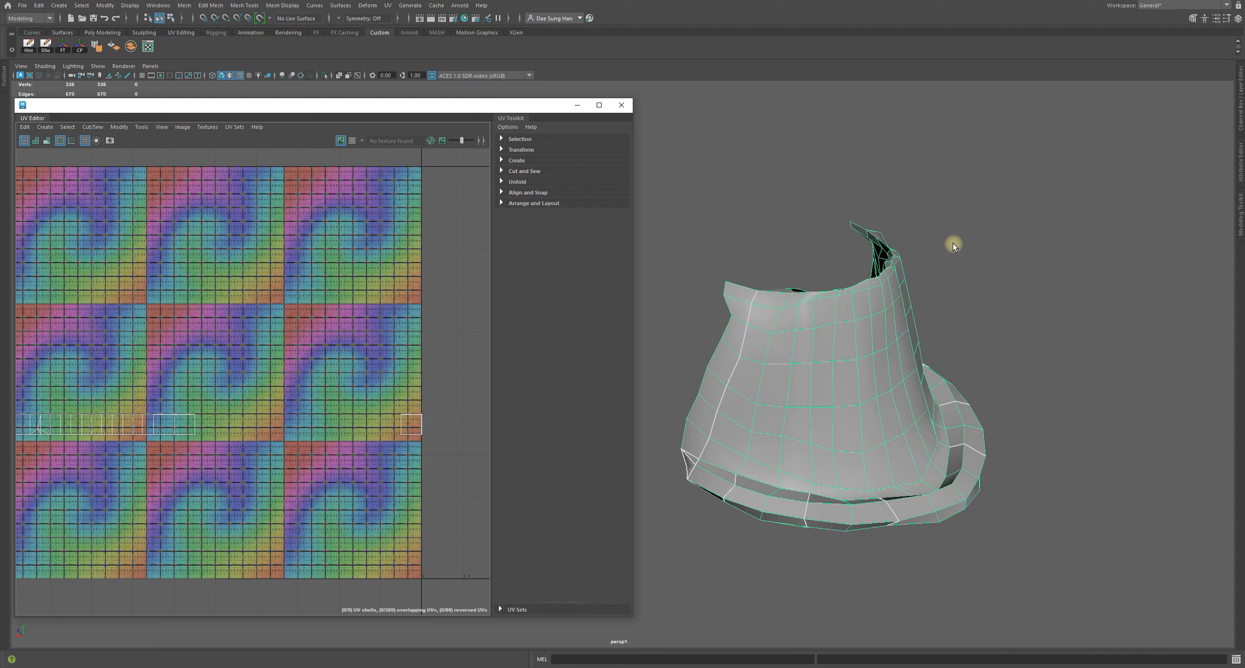
# - Reframe the cape beside the UV Editor and turn on textured display in the viewport
pyautogui.keyDown('alt'); pyautogui.moveTo(953, 246); pyautogui.dragTo(993, 258, button='middle'); pyautogui.keyUp('alt')
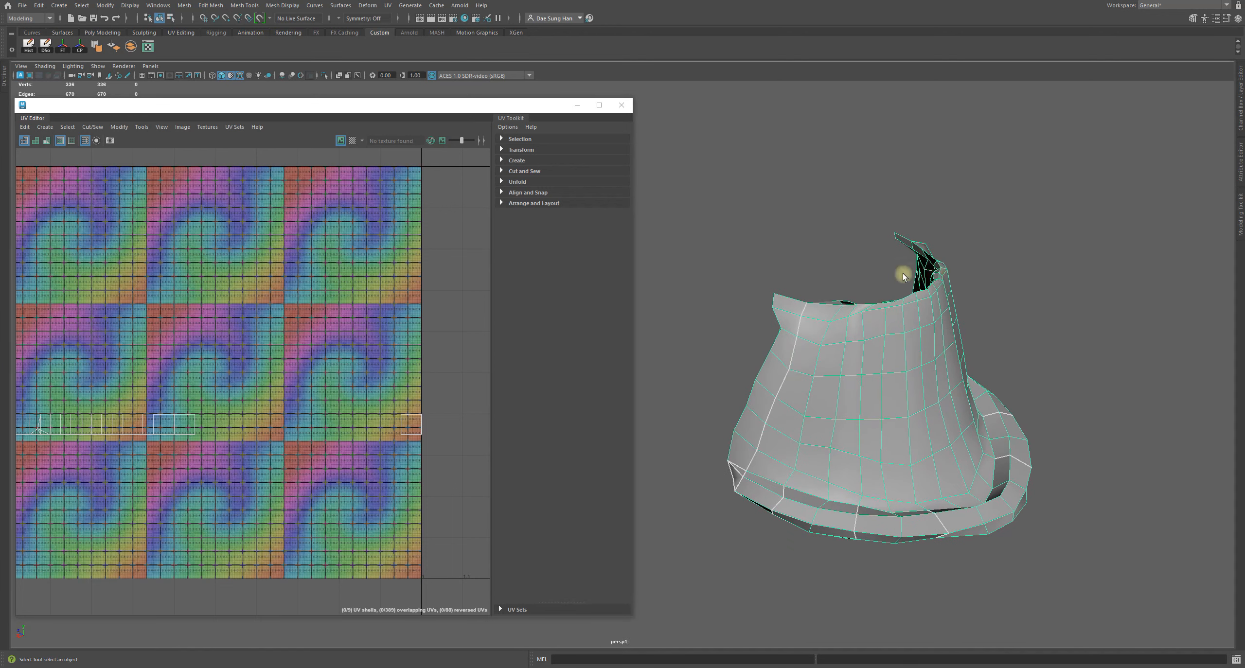
pyautogui.keyDown('alt'); pyautogui.moveTo(897, 372); pyautogui.dragTo(873, 308); pyautogui.keyUp('alt')
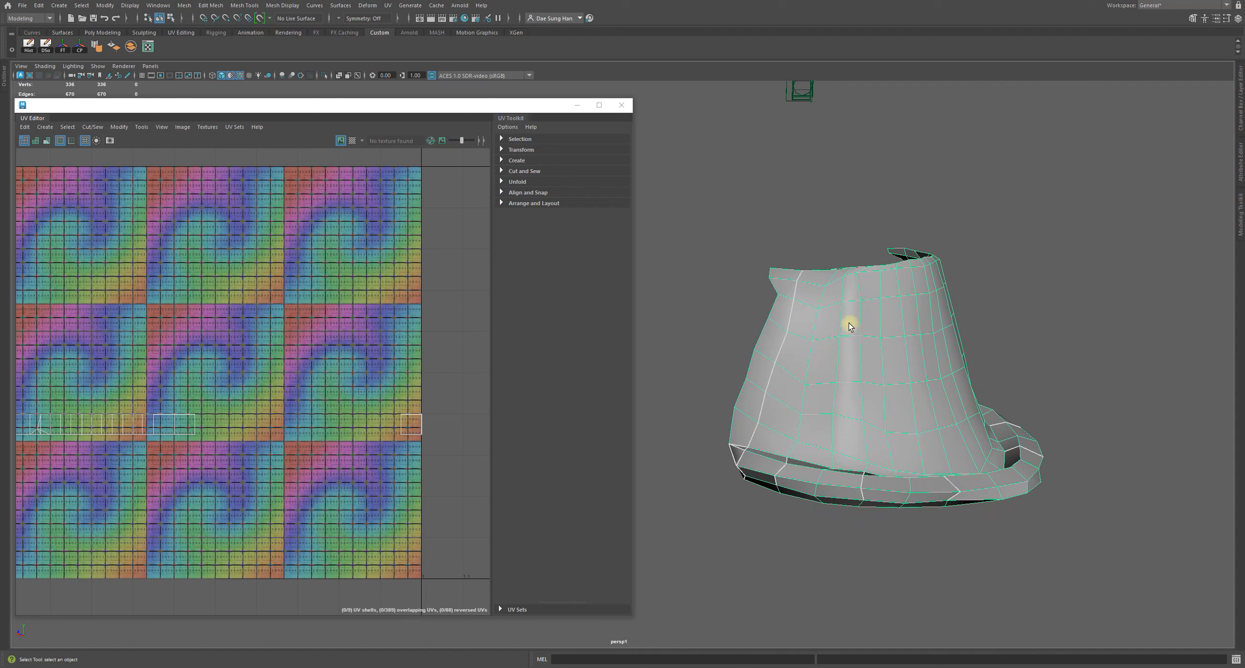
pyautogui.press('6')
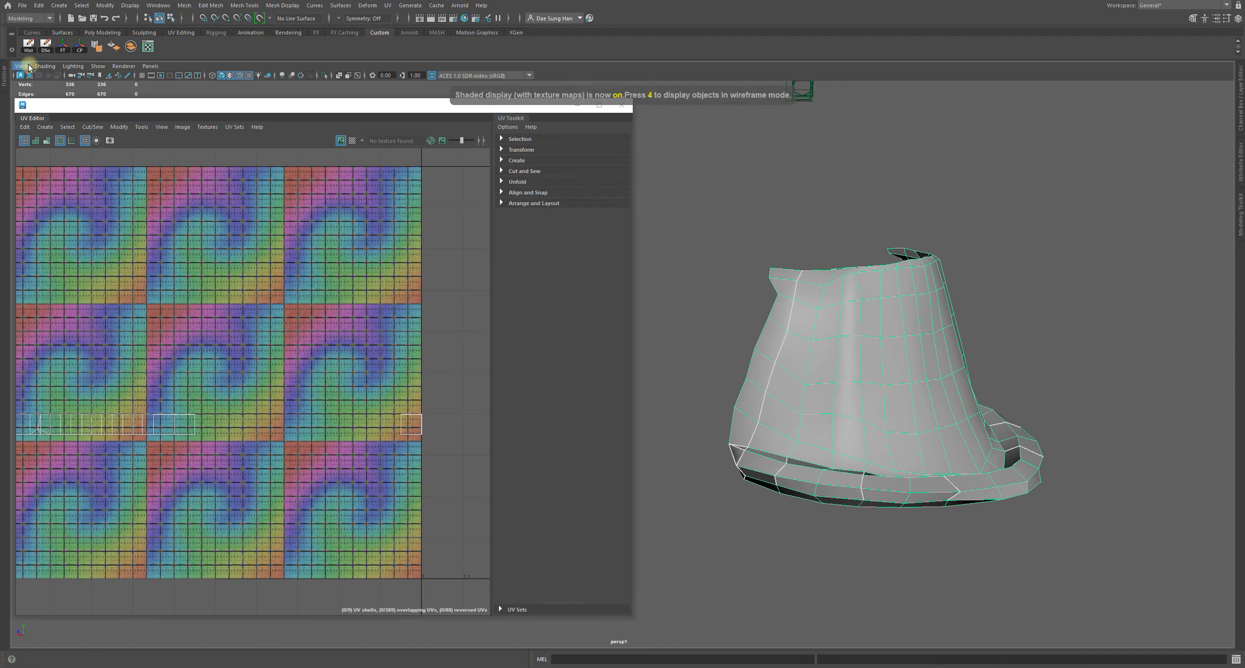
# - Turn off the default-material override in the viewport and compare the cape's outer and inner sides in shaded and textured display
pyautogui.click(44, 65)
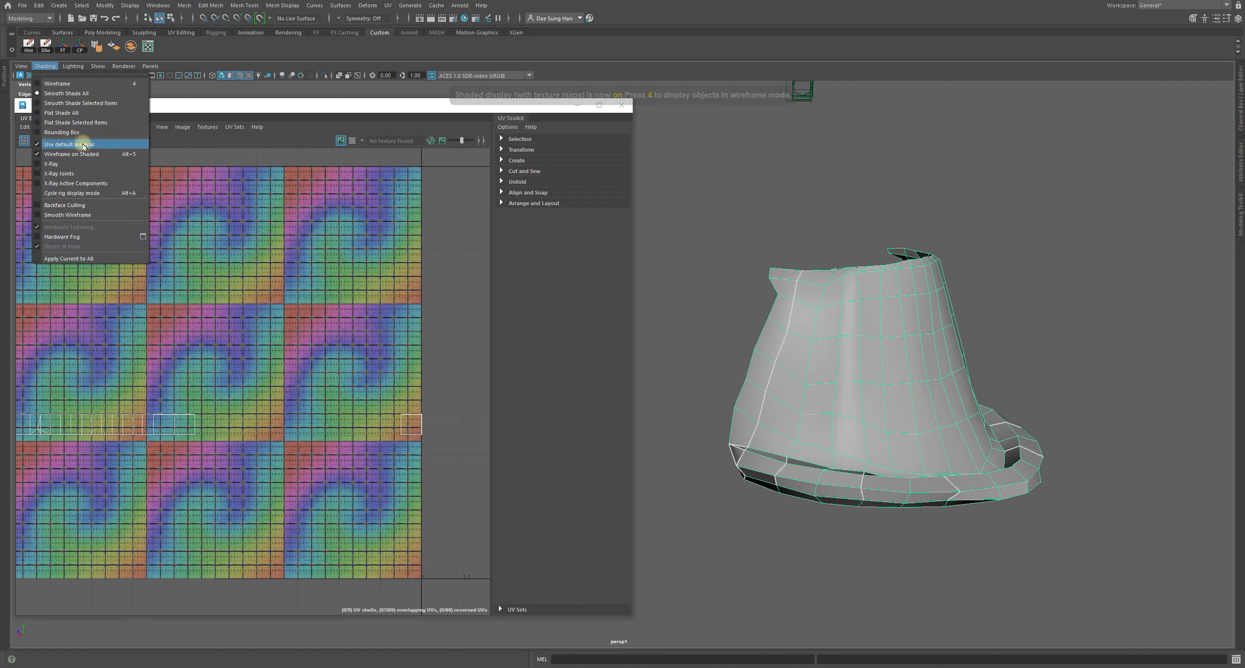
pyautogui.click(68, 146)
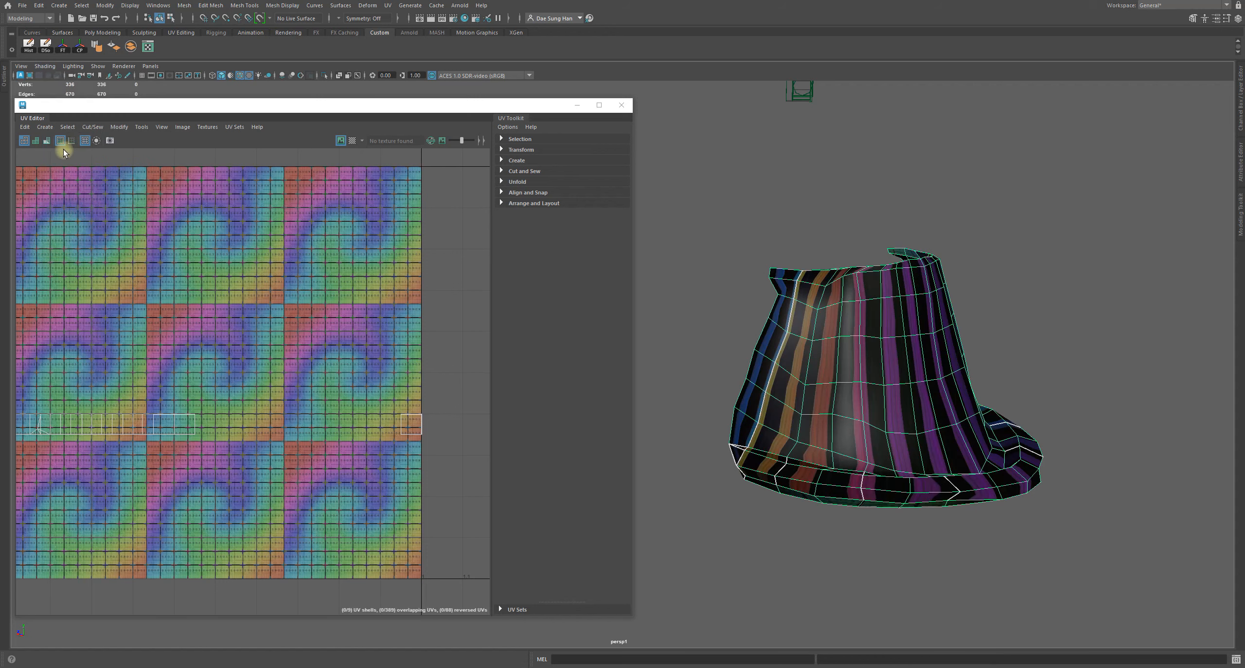
pyautogui.keyDown('alt'); pyautogui.moveTo(903, 381); pyautogui.dragTo(856, 376); pyautogui.keyUp('alt')
pyautogui.press('5')
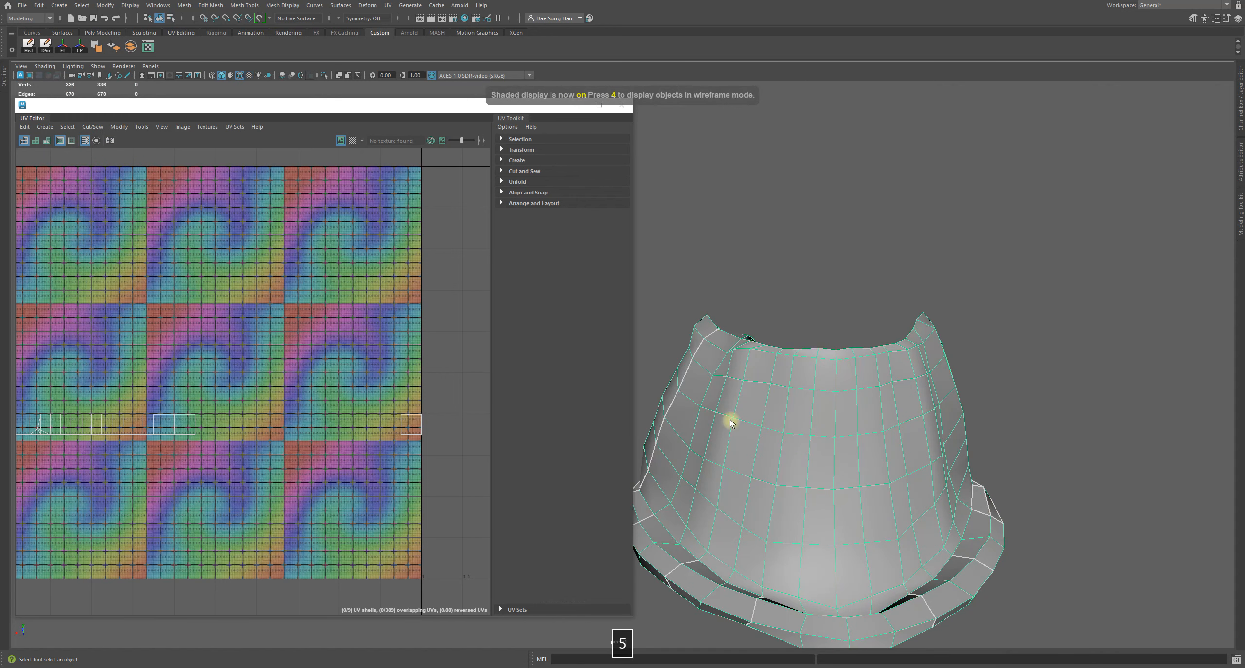
pyautogui.press('6')
pyautogui.keyDown('alt'); pyautogui.moveTo(999, 428); pyautogui.dragTo(968, 381); pyautogui.keyUp('alt')
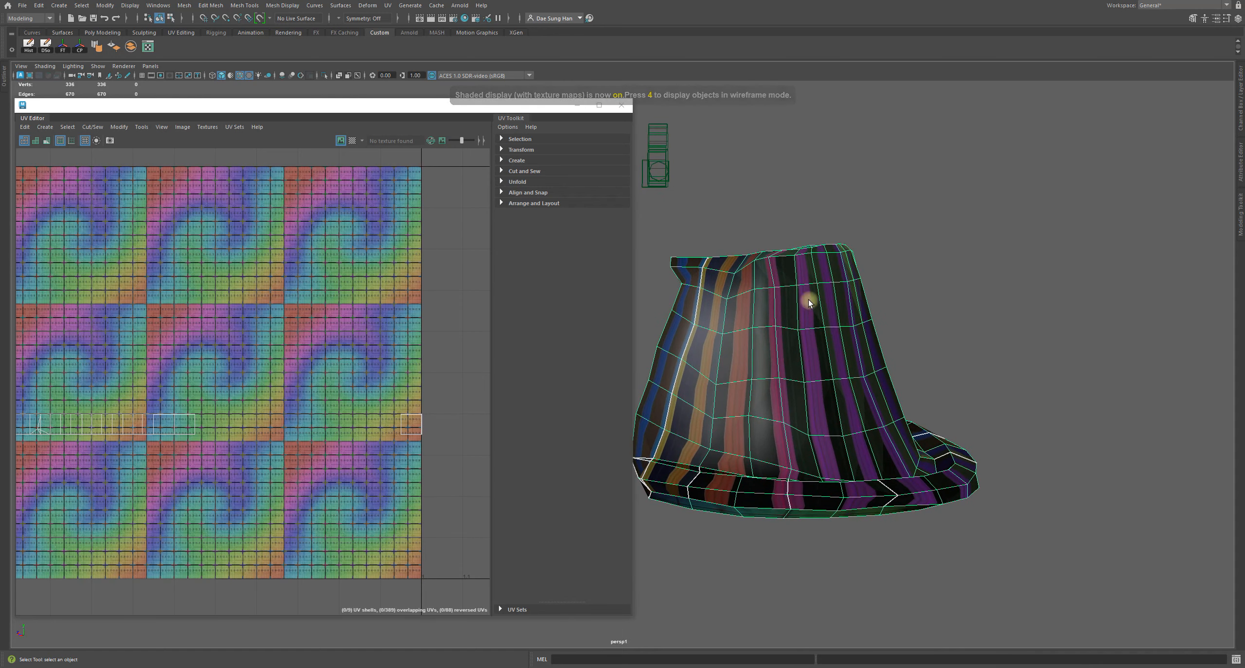
pyautogui.keyDown('alt'); pyautogui.moveTo(808, 300); pyautogui.dragTo(867, 428); pyautogui.keyUp('alt')
pyautogui.keyDown('alt'); pyautogui.moveTo(914, 436); pyautogui.dragTo(1016, 386, button='middle'); pyautogui.keyUp('alt')
pyautogui.keyDown('alt'); pyautogui.moveTo(1016, 385); pyautogui.dragTo(1041, 375); pyautogui.keyUp('alt')
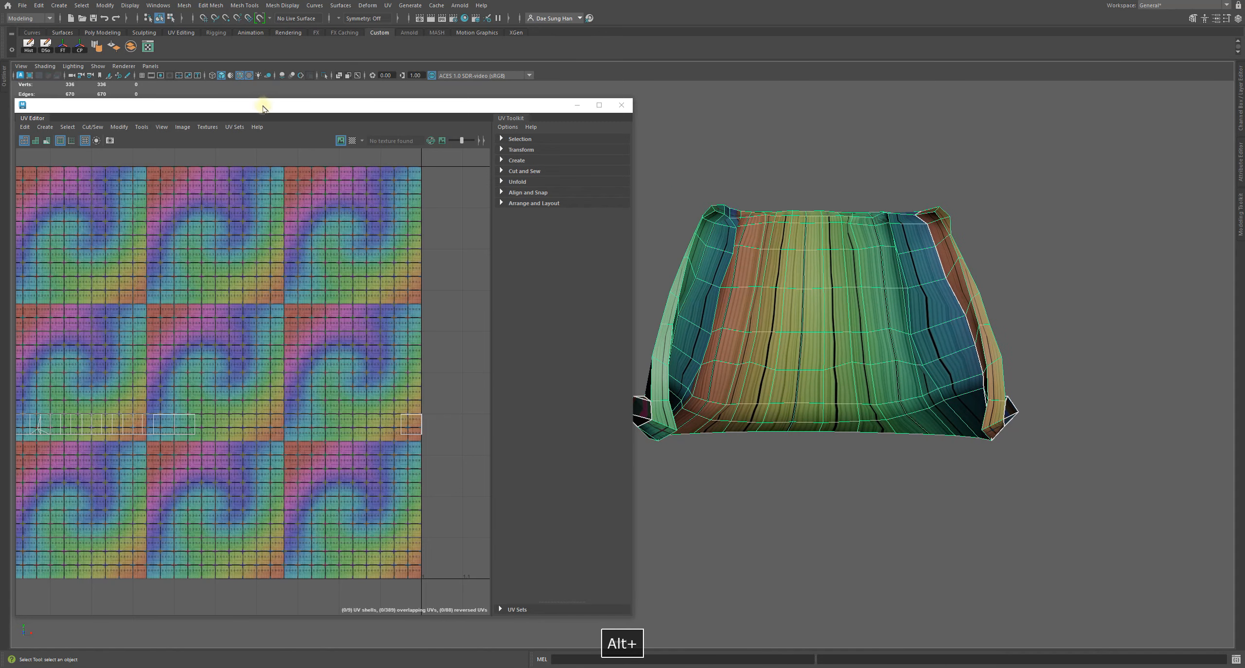
# - Reposition the UV Editor window beside the cape, narrowing it and extending it downwards
pyautogui.moveTo(264, 106); pyautogui.dragTo(257, 116)
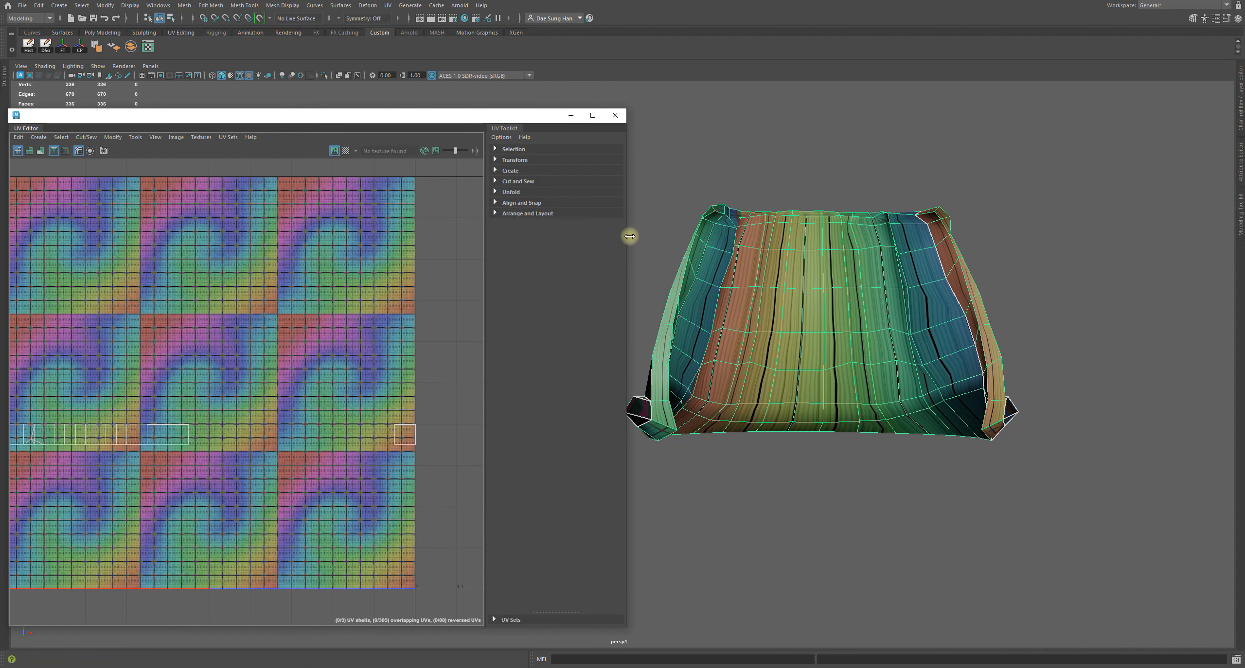
pyautogui.moveTo(627, 239); pyautogui.dragTo(567, 232)
pyautogui.moveTo(338, 112); pyautogui.dragTo(340, 67)
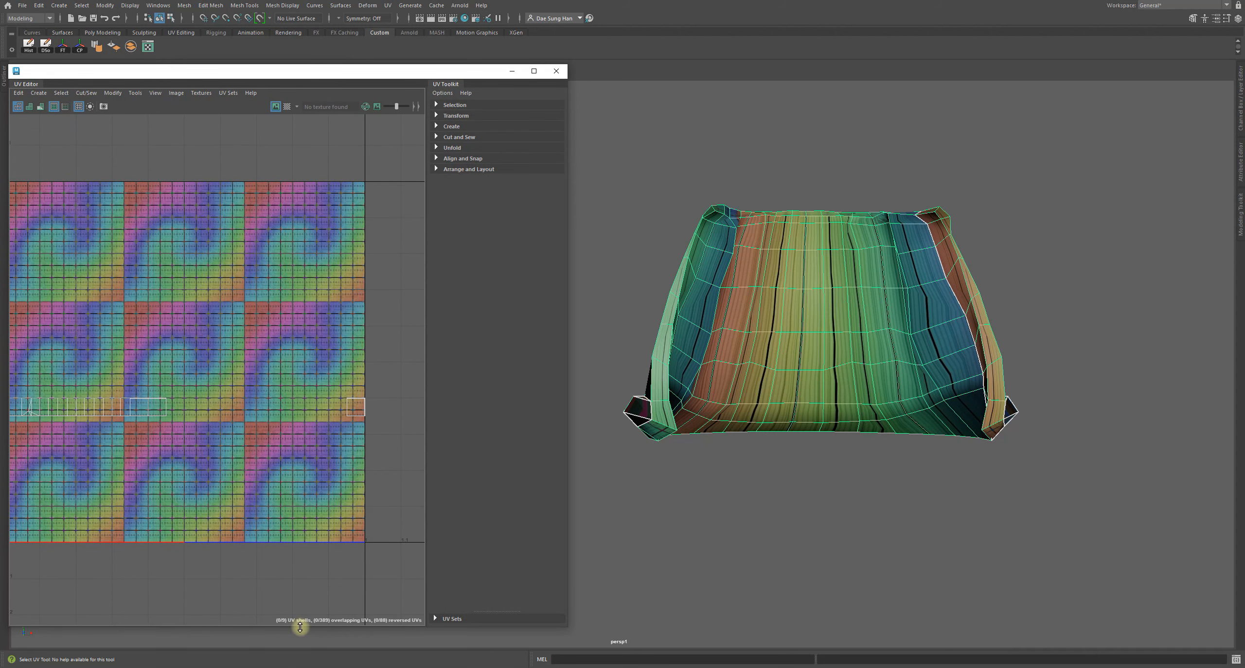
pyautogui.moveTo(300, 628); pyautogui.dragTo(300, 659)
# - Frame the 0-1 UV space in the UV Editor and hide the texture image behind the cape's UVs
pyautogui.keyDown('alt'); pyautogui.moveTo(249, 348); pyautogui.dragTo(320, 365, button='middle'); pyautogui.keyUp('alt')
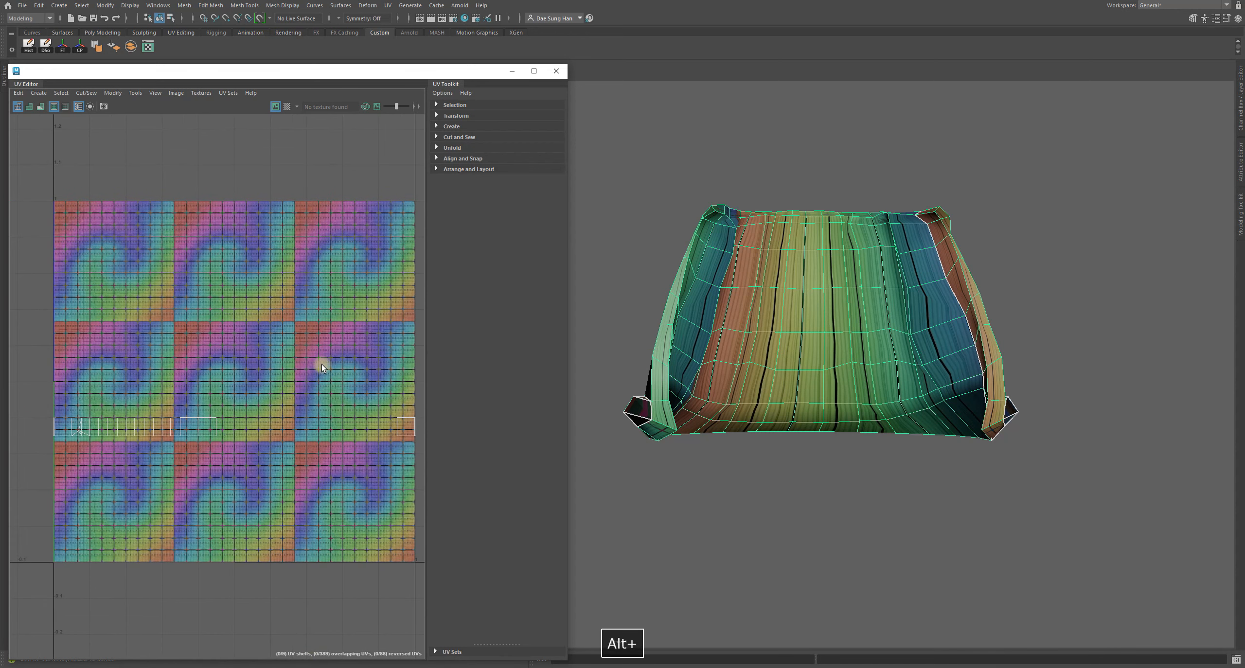
pyautogui.keyDown('alt'); pyautogui.moveTo(198, 280); pyautogui.dragTo(45, 252, button='right'); pyautogui.keyUp('alt')
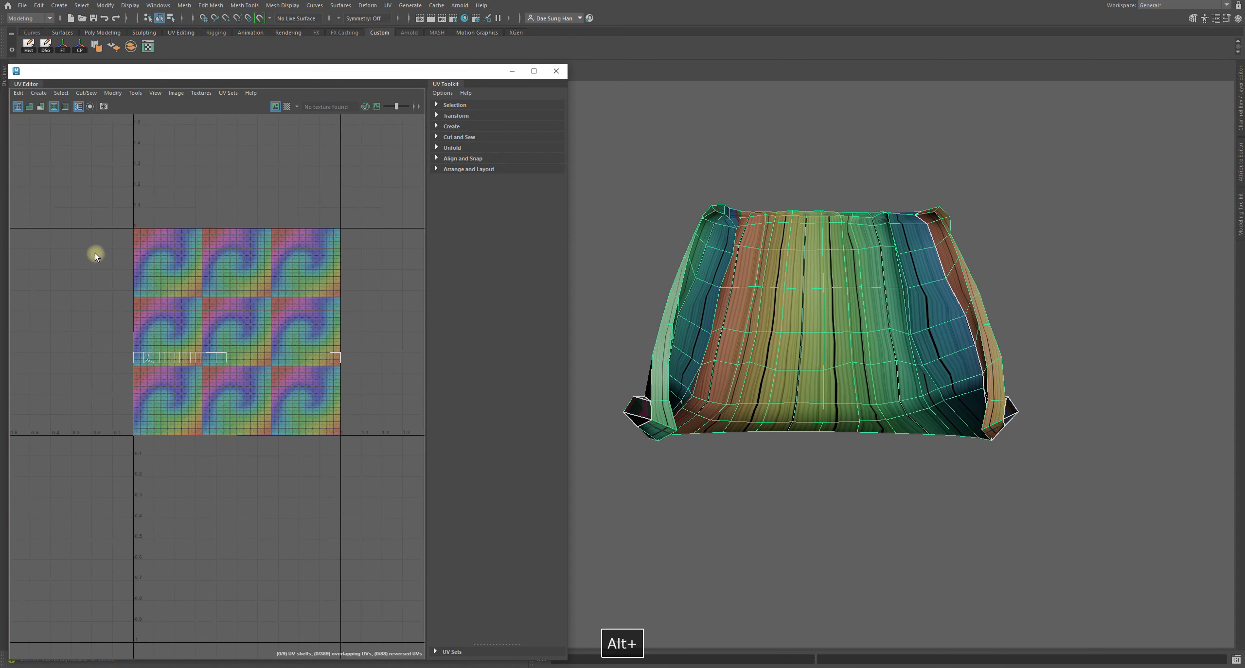
pyautogui.keyDown('alt'); pyautogui.moveTo(45, 252); pyautogui.dragTo(127, 274, button='middle'); pyautogui.keyUp('alt')
pyautogui.keyDown('alt'); pyautogui.moveTo(127, 274); pyautogui.dragTo(299, 273, button='right'); pyautogui.keyUp('alt')
pyautogui.keyDown('alt'); pyautogui.moveTo(300, 273); pyautogui.dragTo(233, 255, button='middle'); pyautogui.keyUp('alt')
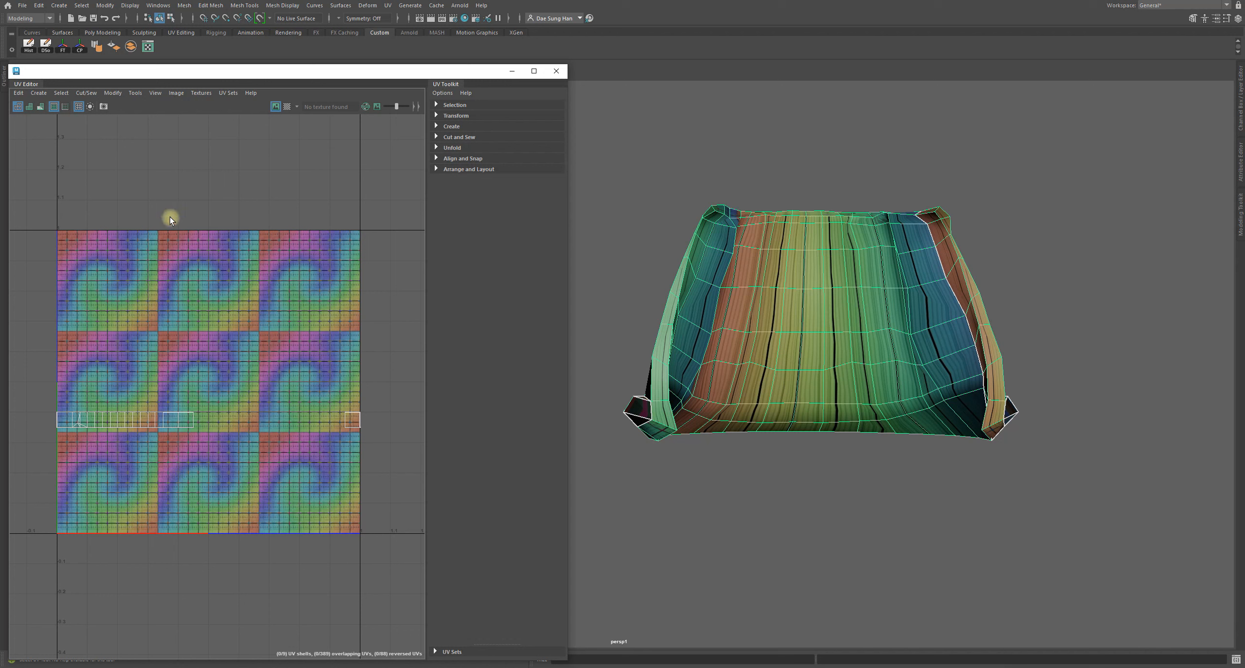
pyautogui.click(275, 107)
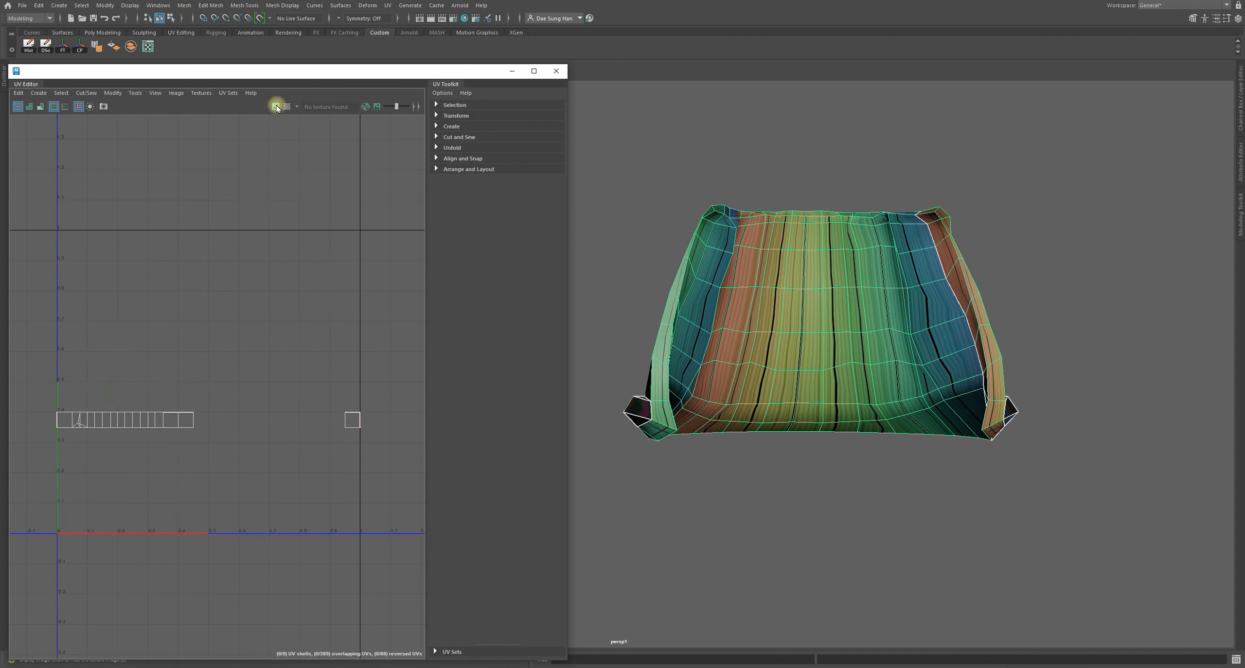
# - Open the Hypershade, place its window over the UV Editor and enlarge its node work area
pyautogui.keyDown('alt'); pyautogui.moveTo(822, 311); pyautogui.dragTo(1034, 349); pyautogui.keyUp('alt')
pyautogui.keyDown('alt'); pyautogui.moveTo(816, 352); pyautogui.dragTo(873, 341); pyautogui.keyUp('alt')
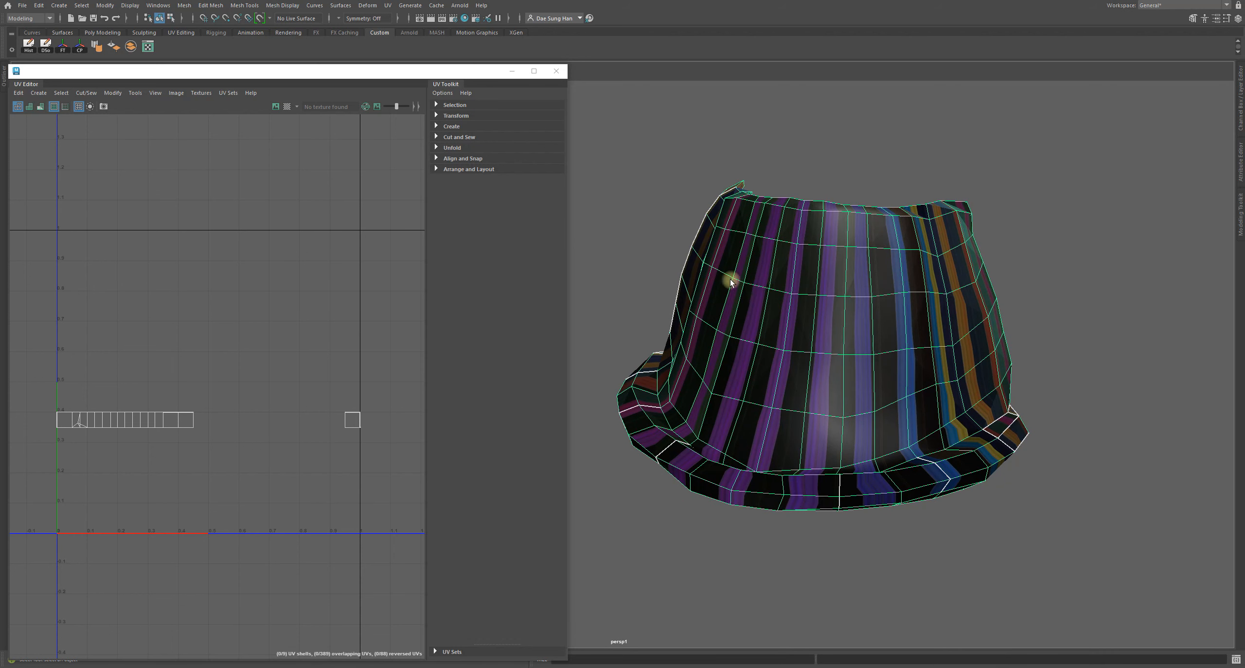
pyautogui.click(464, 19)
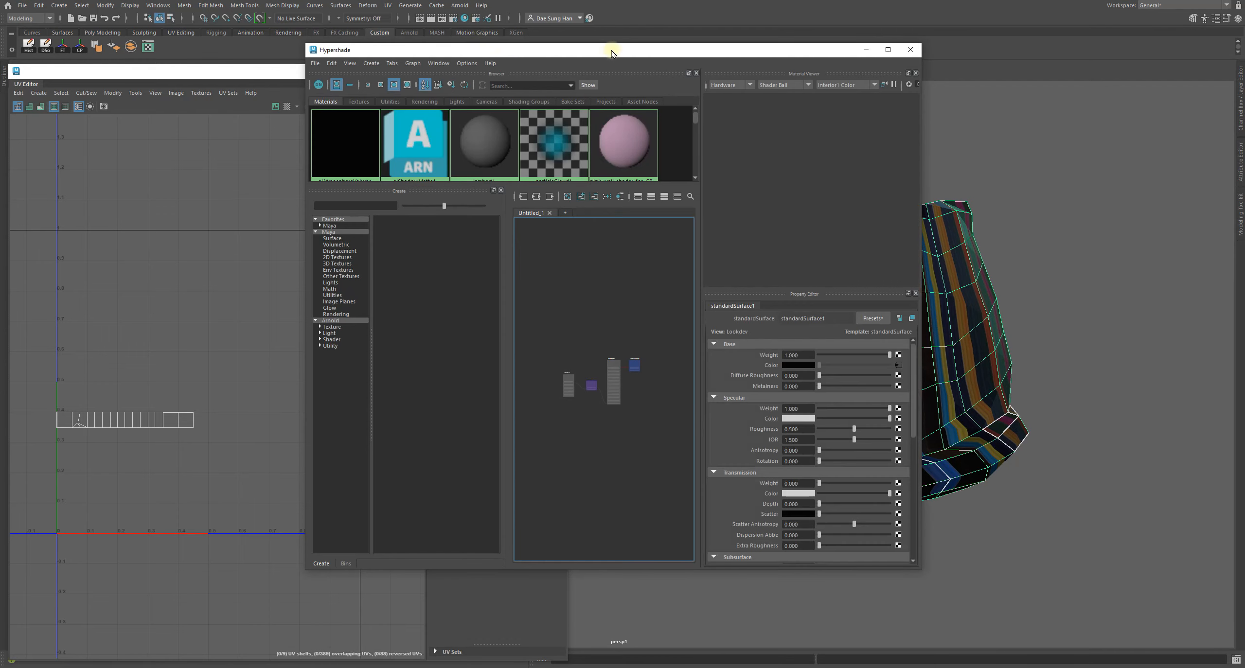
pyautogui.moveTo(611, 51); pyautogui.dragTo(314, 134)
pyautogui.click(856, 275)
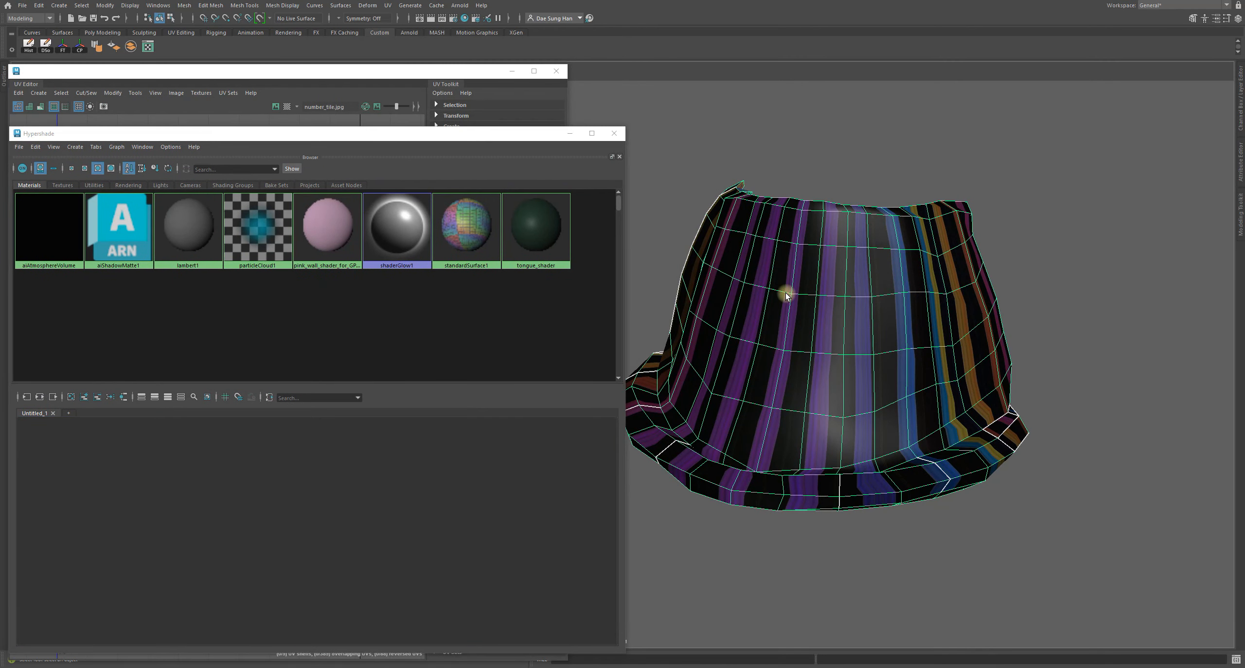
pyautogui.moveTo(327, 126); pyautogui.dragTo(385, 92)
pyautogui.click(156, 492)
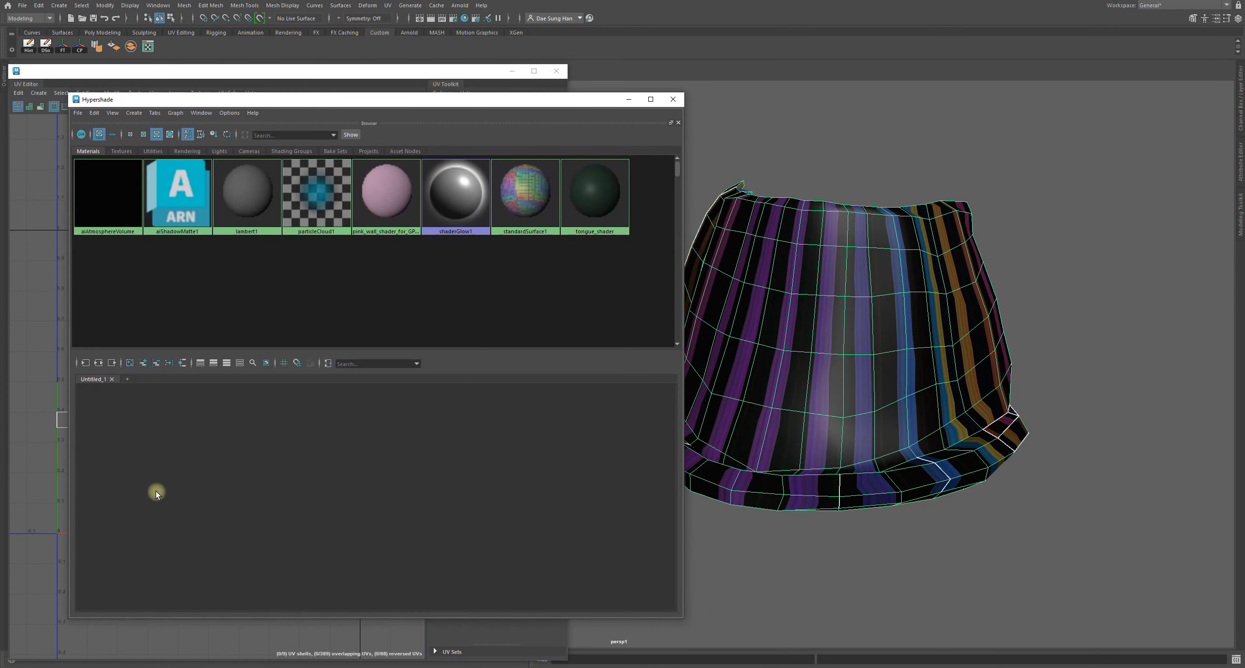
pyautogui.moveTo(344, 349); pyautogui.dragTo(342, 287)
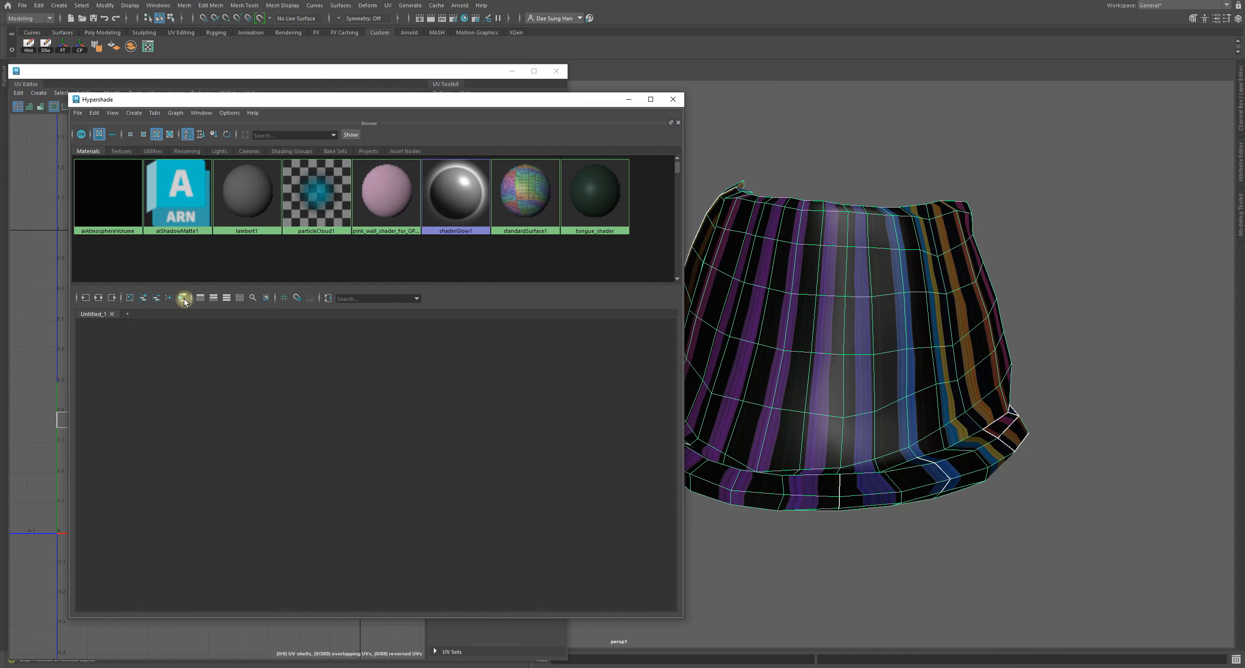
# - Clear the Hypershade work area and graph the material network of the selected cape
pyautogui.click(99, 298)
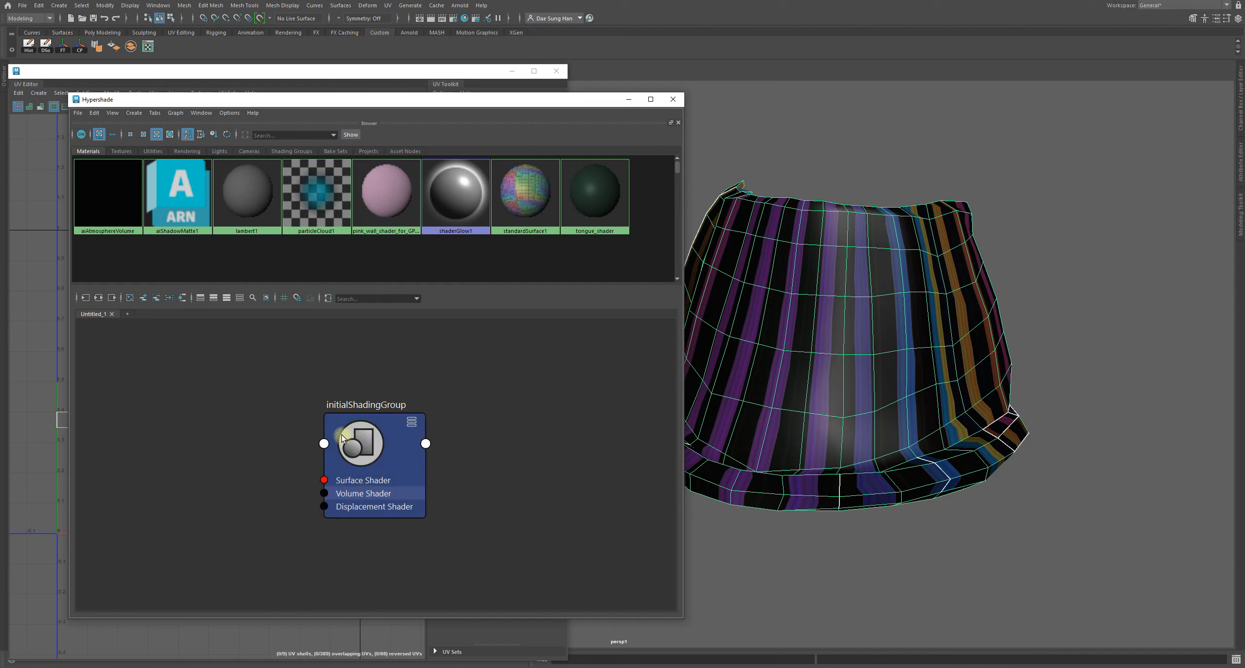
pyautogui.click(130, 298)
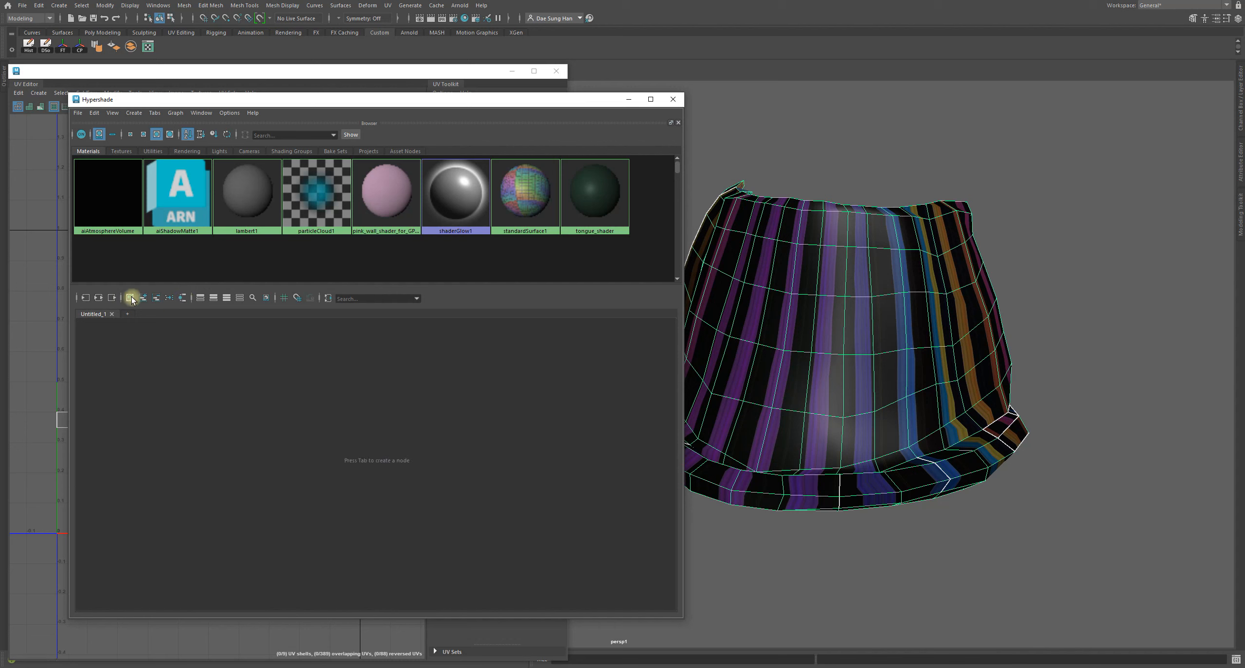
pyautogui.click(183, 297)
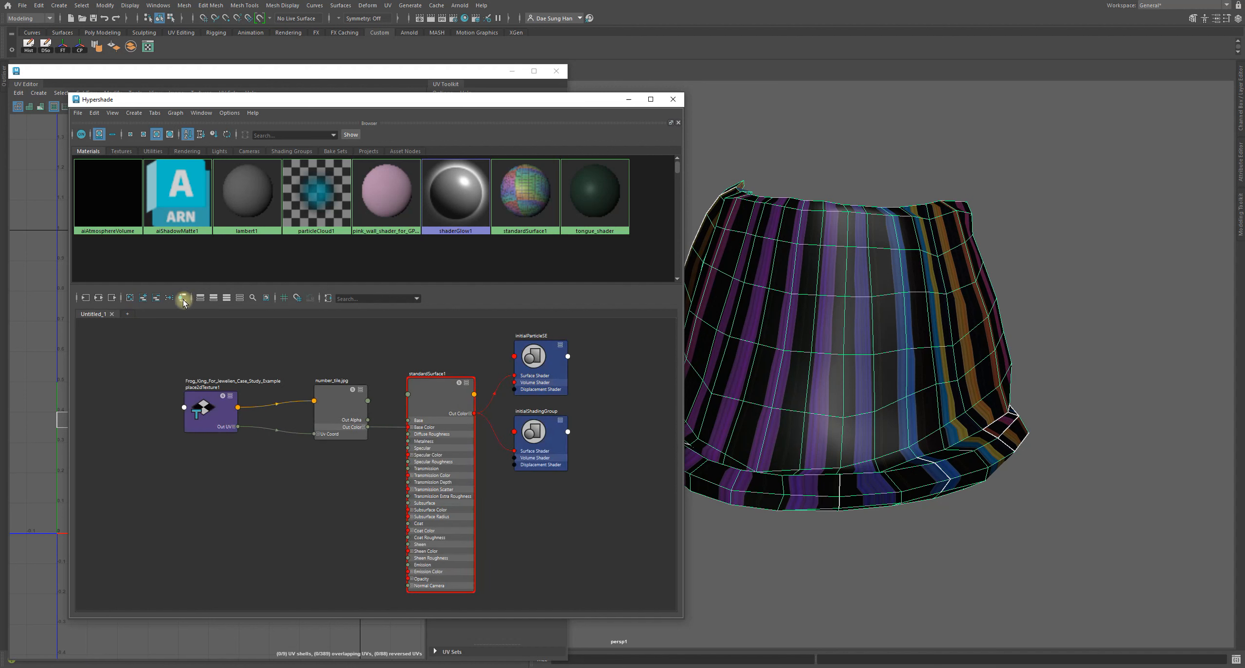
pyautogui.keyDown('alt'); pyautogui.moveTo(307, 394); pyautogui.dragTo(280, 391, button='middle'); pyautogui.keyUp('alt')
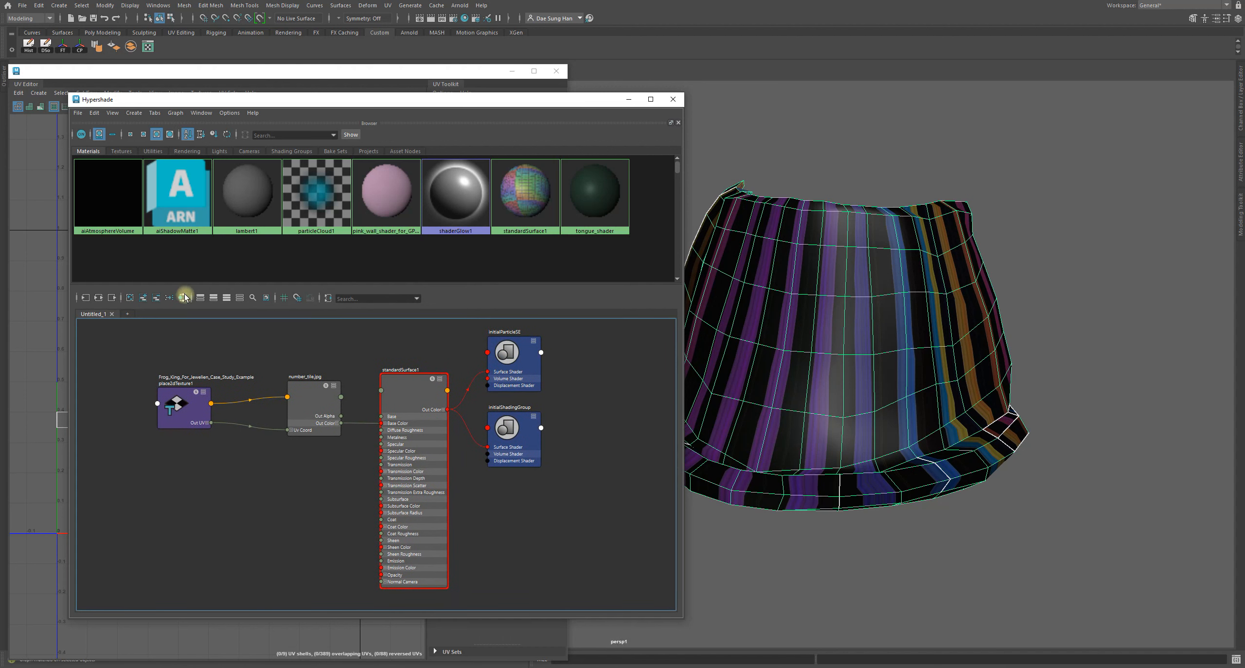
# - Rearrange the number_tile.jpg, place2dTexture1 and standardSurface1 nodes more neatly in the work area
pyautogui.moveTo(311, 396); pyautogui.dragTo(301, 381)
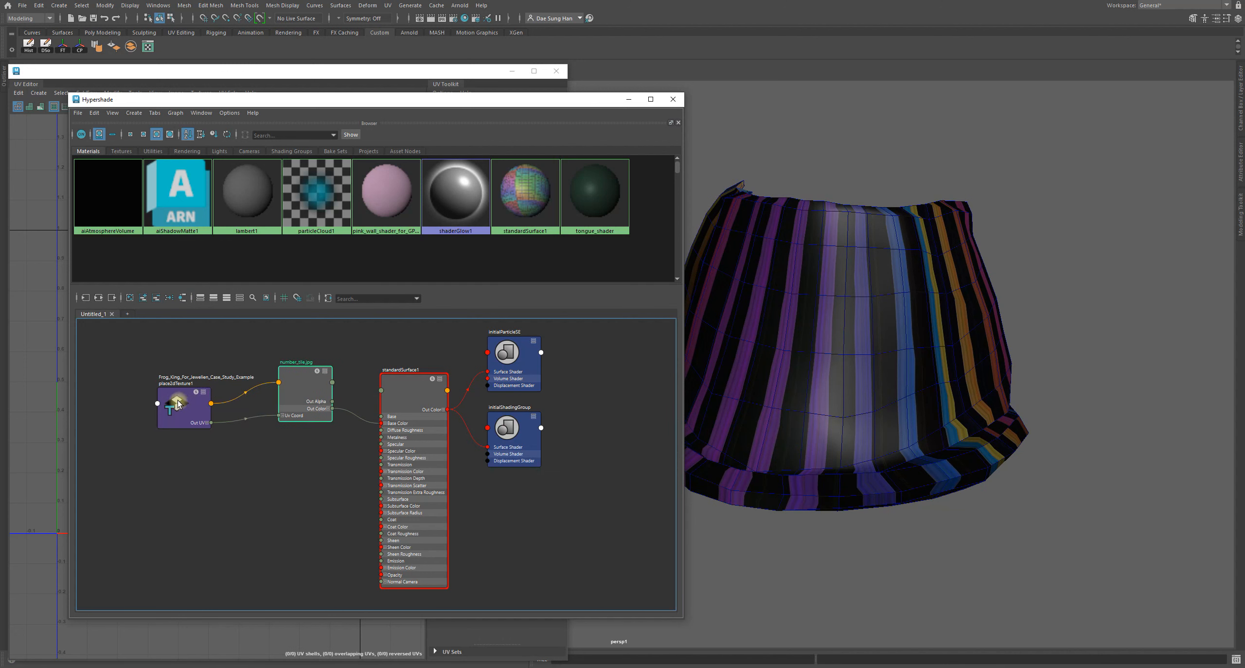
pyautogui.moveTo(179, 401); pyautogui.dragTo(173, 377)
pyautogui.moveTo(398, 379); pyautogui.dragTo(293, 358)
pyautogui.moveTo(404, 372); pyautogui.dragTo(378, 372)
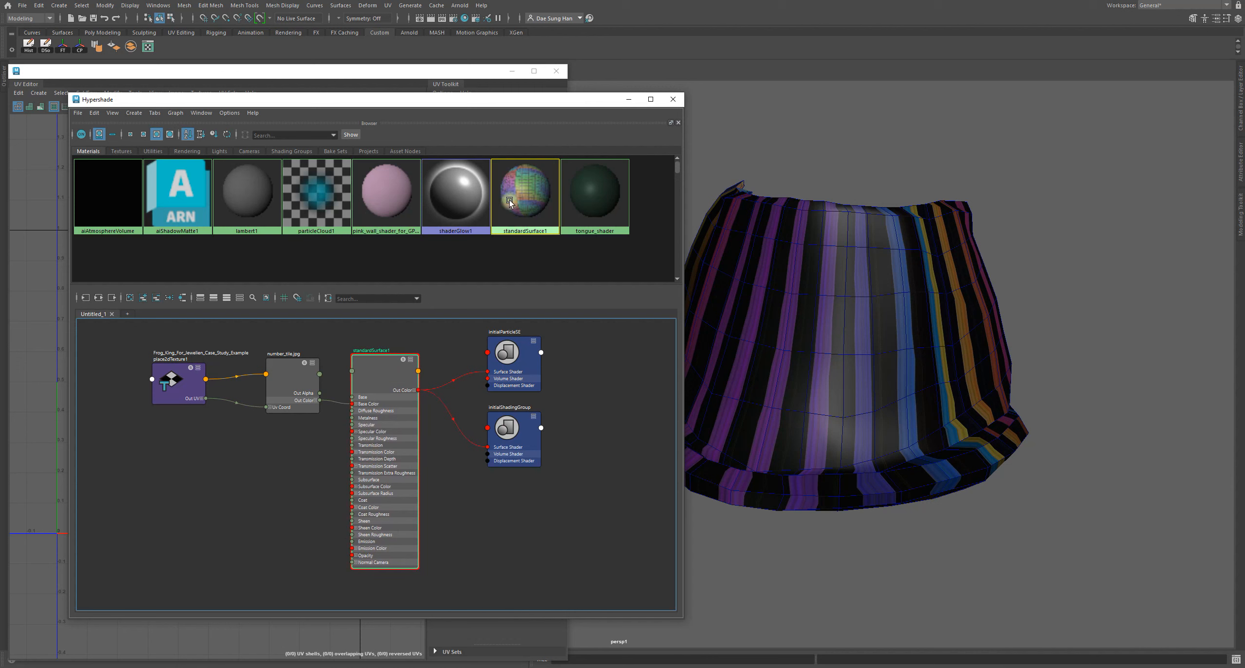
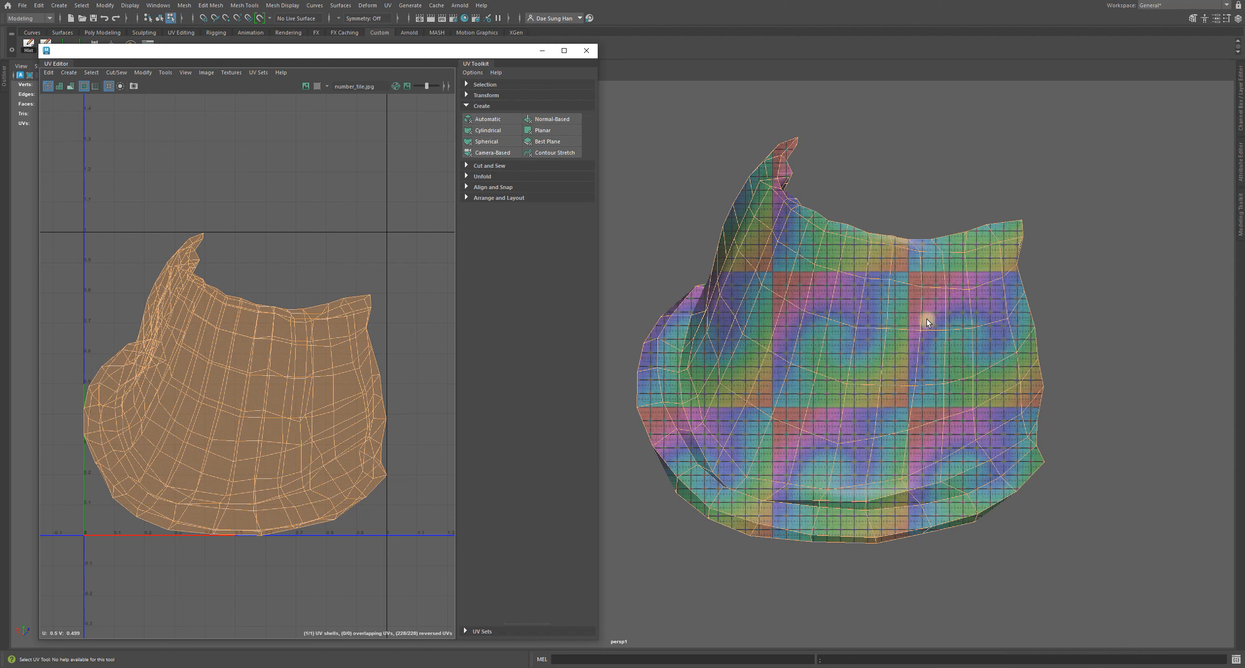
# - Switch the cape to edge selection mode and bring its inner side into view
pyautogui.keyDown('alt'); pyautogui.moveTo(943, 363); pyautogui.dragTo(945, 339); pyautogui.keyUp('alt')
pyautogui.rightClick(861, 218)
pyautogui.moveTo(862, 220); pyautogui.dragTo(873, 73, button='right')
pyautogui.keyDown('alt'); pyautogui.moveTo(896, 440); pyautogui.dragTo(829, 225); pyautogui.keyUp('alt')
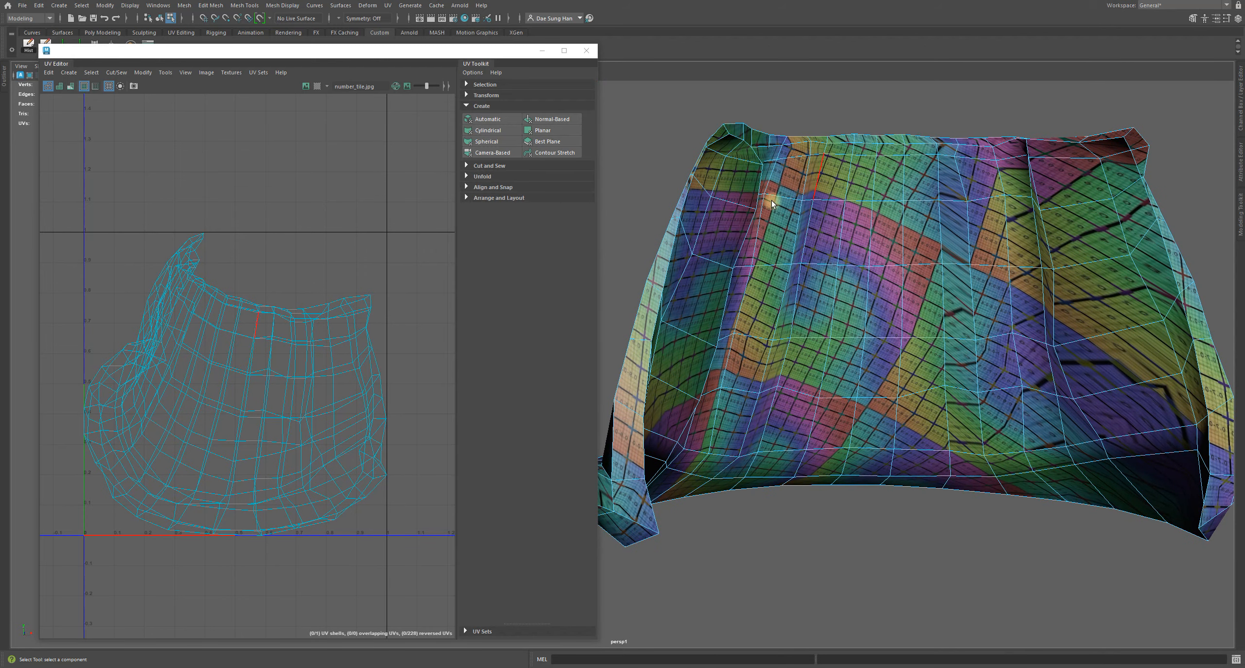
# - Adjust the height of the UV Editor window and switch the viewport to untextured shaded display
pyautogui.moveTo(490, 46); pyautogui.dragTo(493, 96)
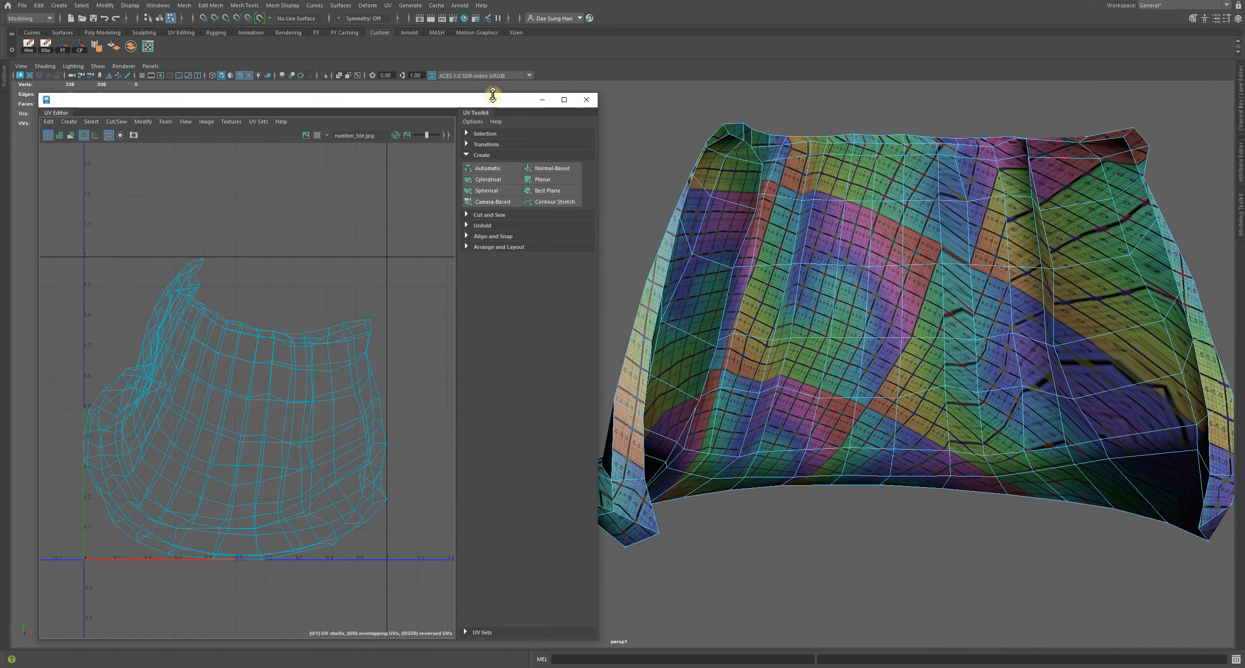
pyautogui.press('5')
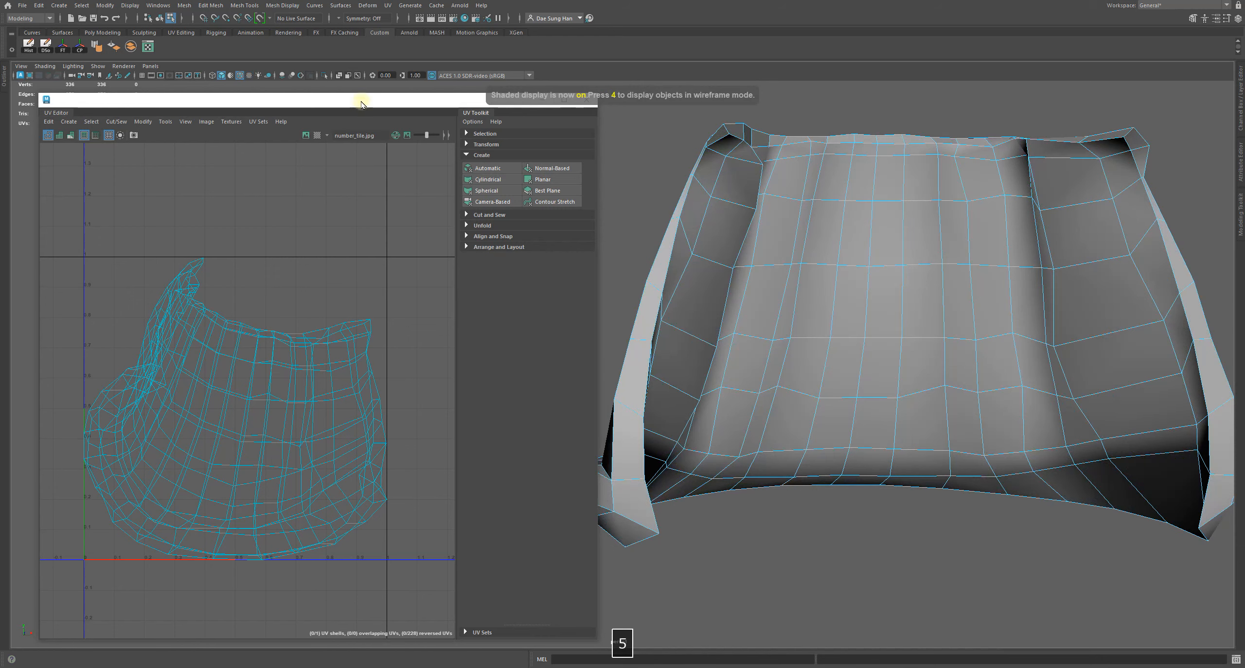
pyautogui.moveTo(363, 94); pyautogui.dragTo(364, 64)
# - Turn on the cape's smooth preview and select the edge loop running along the inside of its rolled lower hem
pyautogui.keyDown('alt'); pyautogui.moveTo(966, 264); pyautogui.dragTo(824, 385); pyautogui.keyUp('alt')
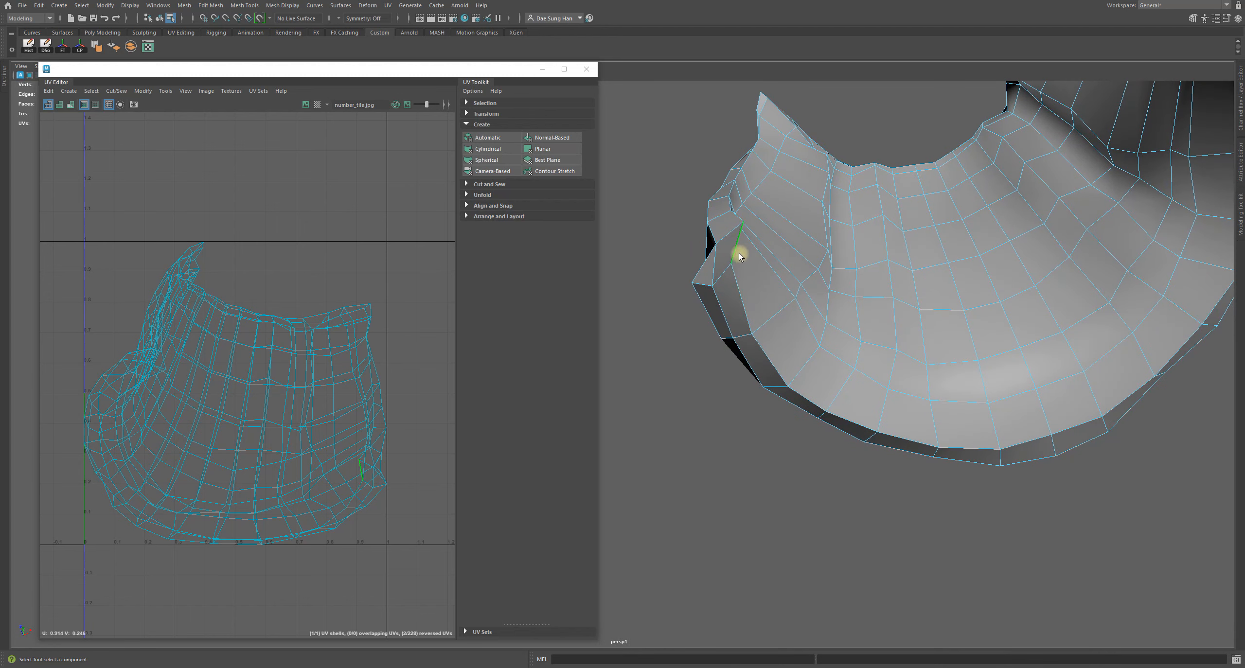
pyautogui.keyDown('alt'); pyautogui.moveTo(748, 251); pyautogui.dragTo(862, 365); pyautogui.keyUp('alt')
pyautogui.press('3')
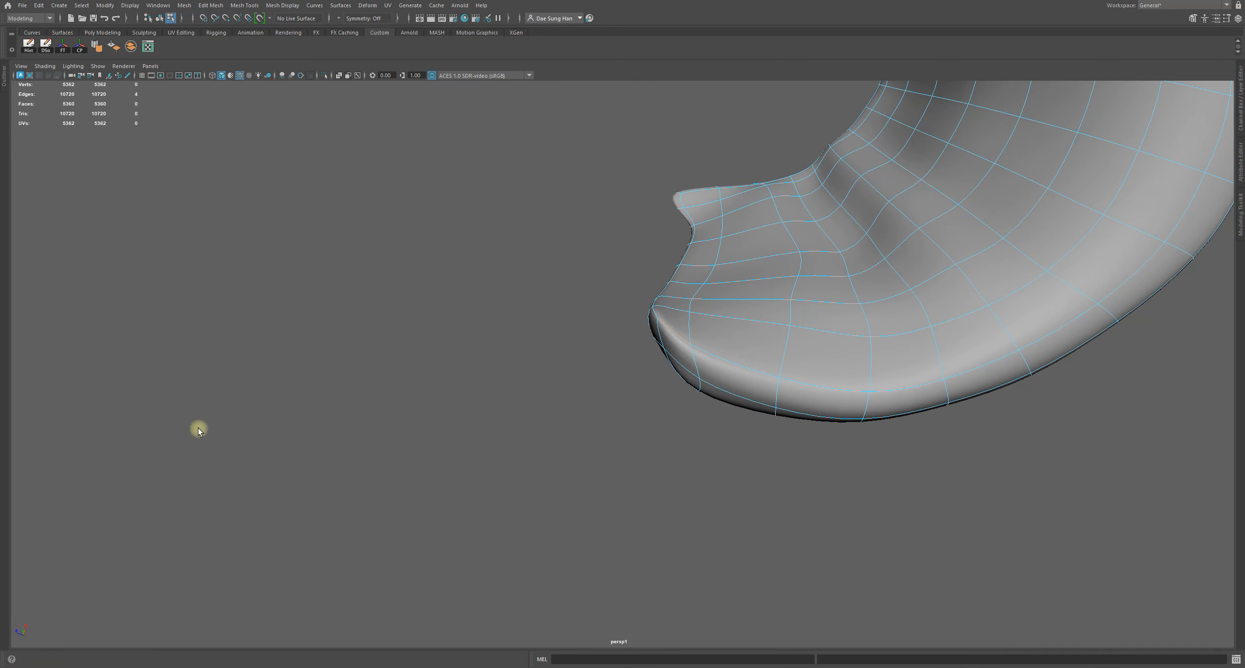
pyautogui.keyDown('alt'); pyautogui.moveTo(198, 430); pyautogui.dragTo(306, 423); pyautogui.keyUp('alt')
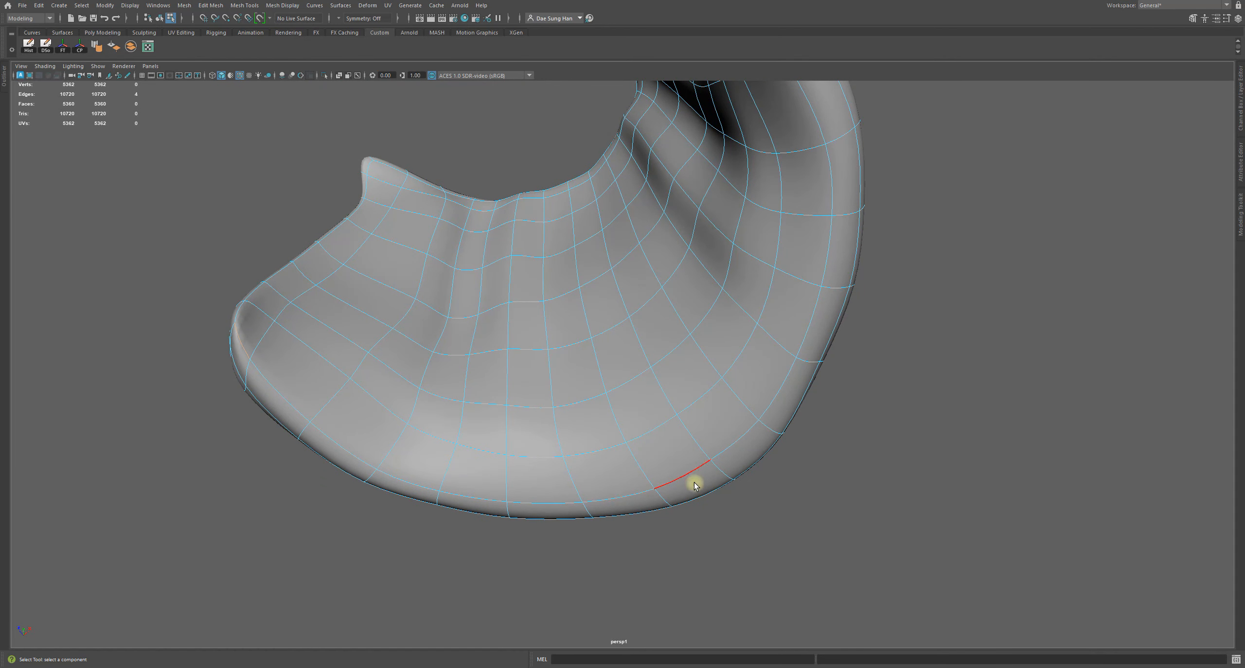
pyautogui.keyDown('shift'); pyautogui.doubleClick(736, 442); pyautogui.keyUp('shift')
pyautogui.keyDown('alt'); pyautogui.moveTo(756, 342); pyautogui.dragTo(548, 401); pyautogui.keyUp('alt')
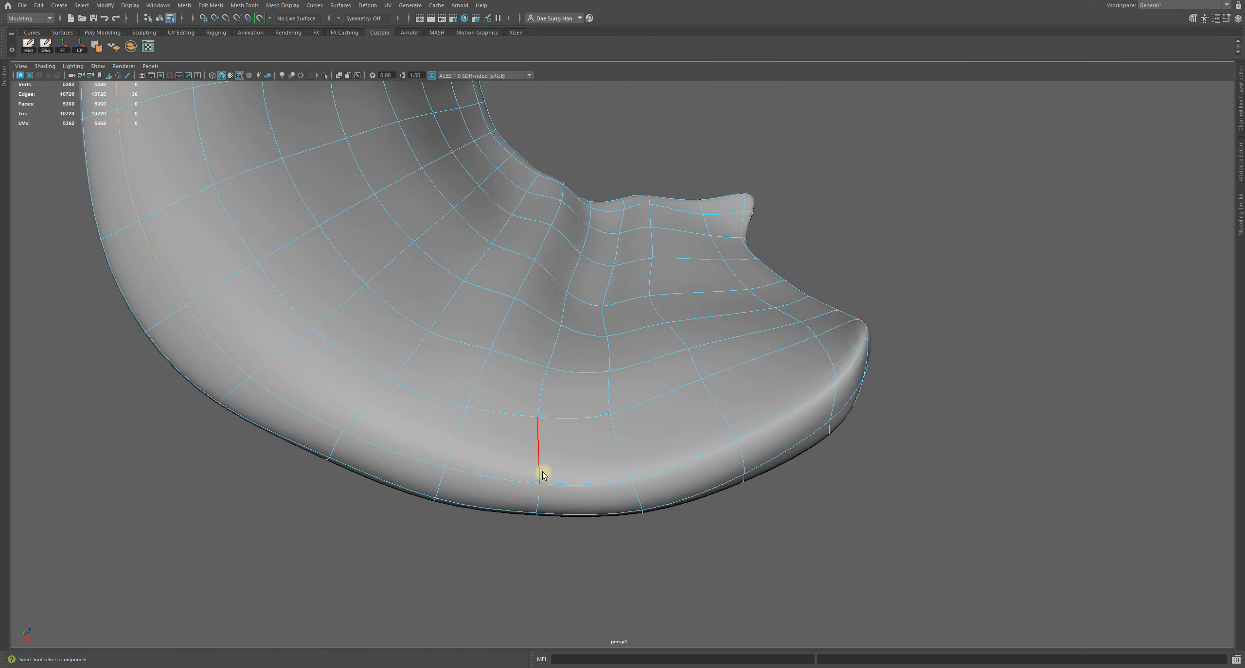
pyautogui.keyDown('shift'); pyautogui.doubleClick(852, 363); pyautogui.keyUp('shift')
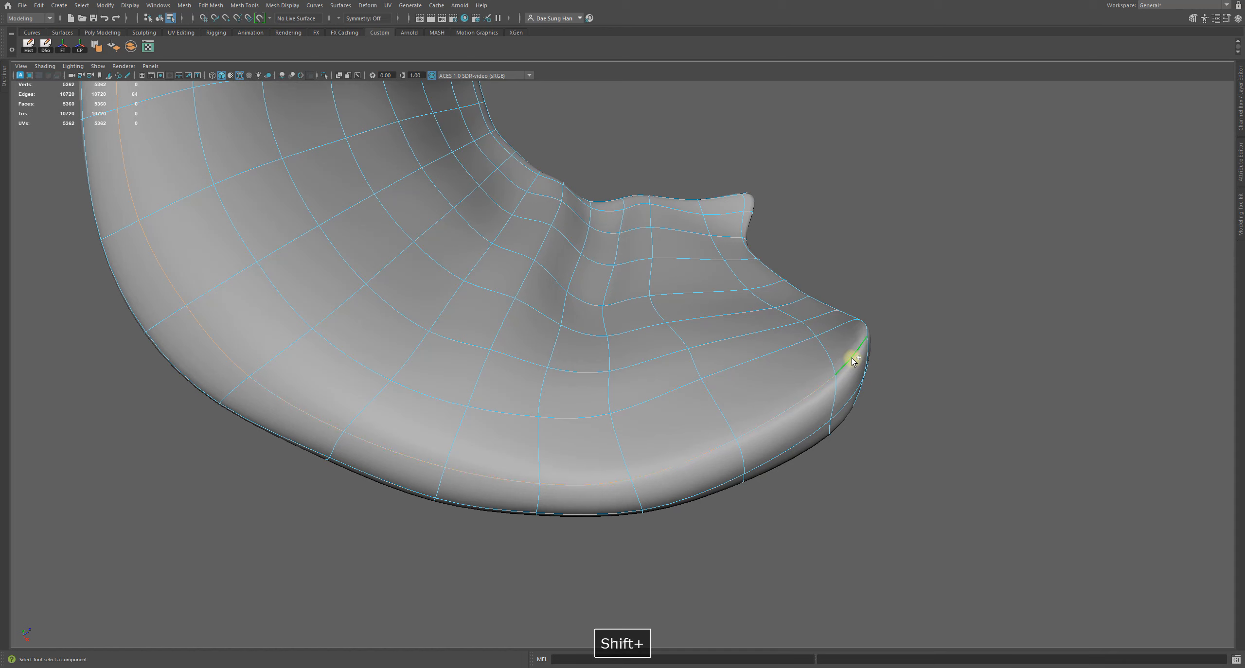
pyautogui.keyDown('alt'); pyautogui.moveTo(784, 414); pyautogui.dragTo(463, 477); pyautogui.keyUp('alt')
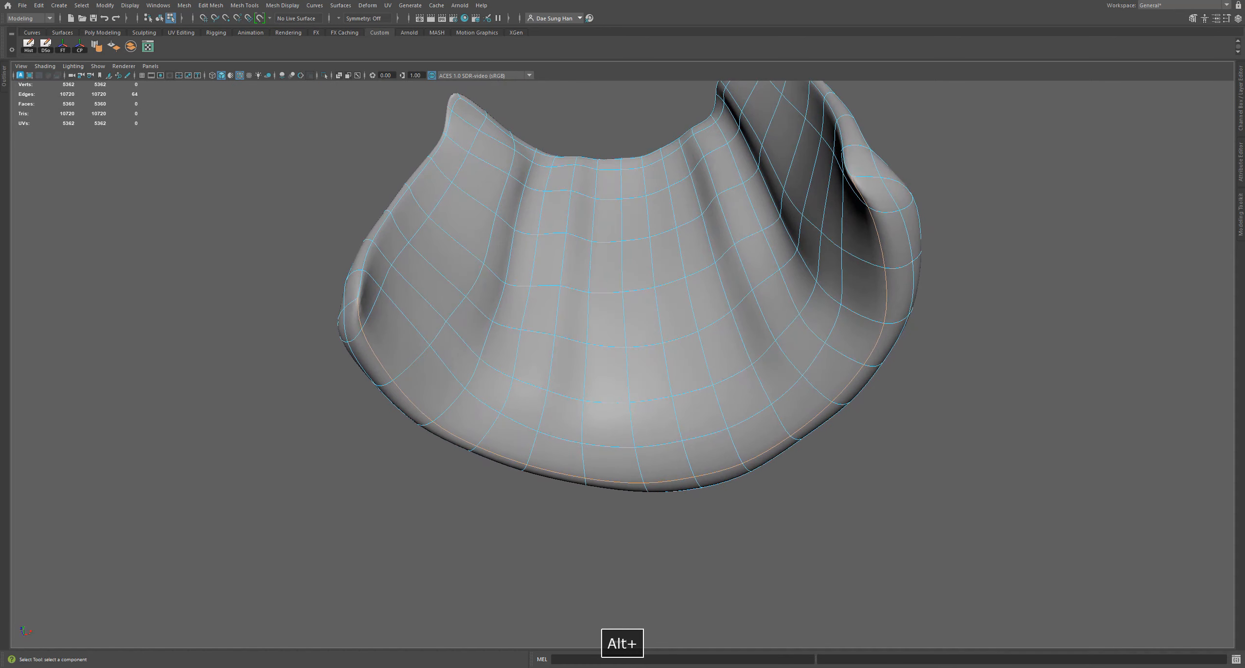
# - Place the UV Editor beside the cape and examine the selected hem edge loop on the UV shell
pyautogui.moveTo(159, 95); pyautogui.dragTo(199, 54)
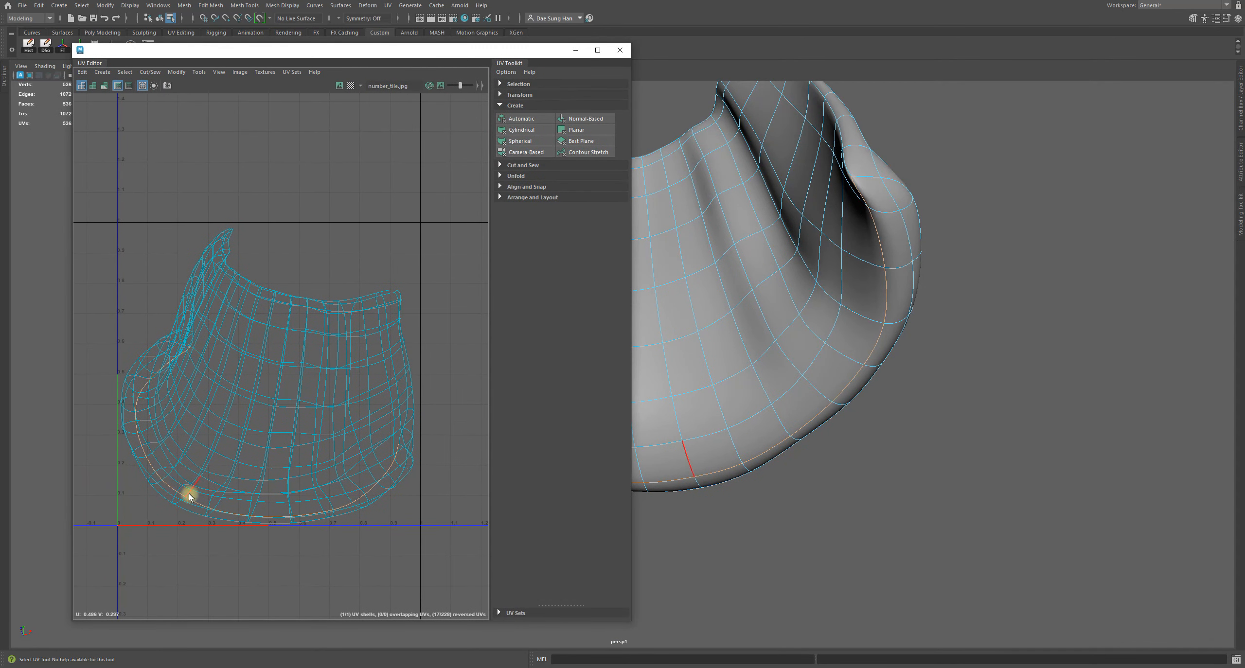
pyautogui.keyDown('alt'); pyautogui.moveTo(860, 253); pyautogui.dragTo(953, 324); pyautogui.keyUp('alt')
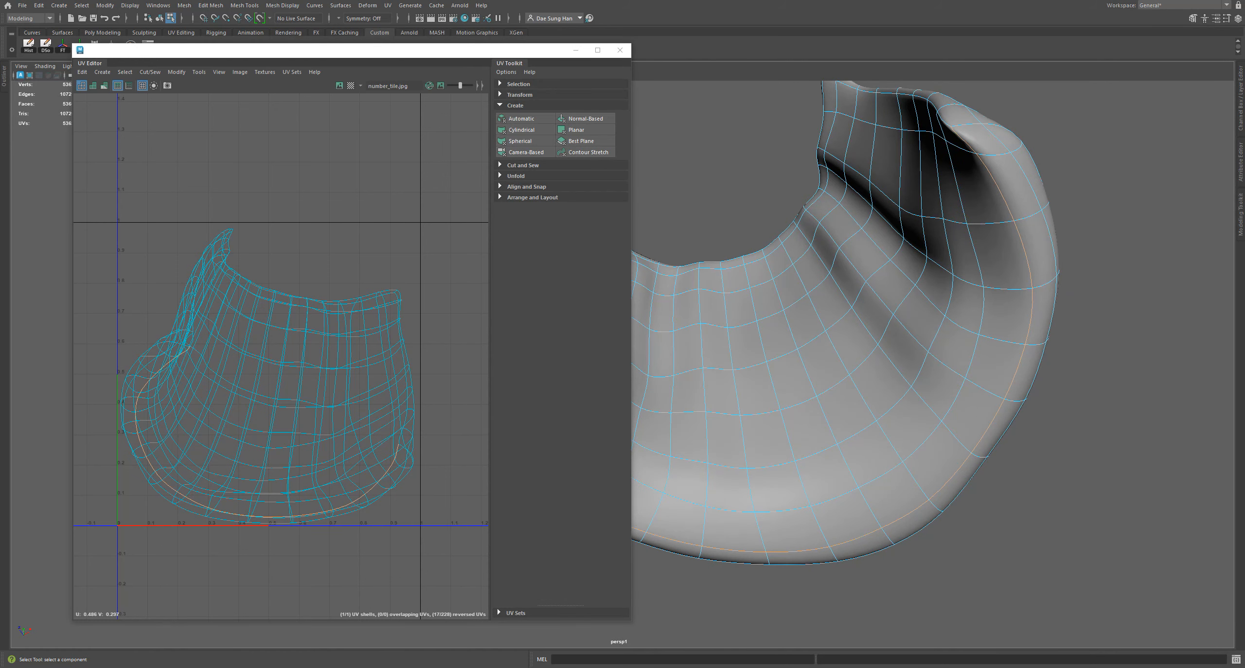
pyautogui.keyDown('alt'); pyautogui.moveTo(287, 461); pyautogui.dragTo(252, 473, button='middle'); pyautogui.keyUp('alt')
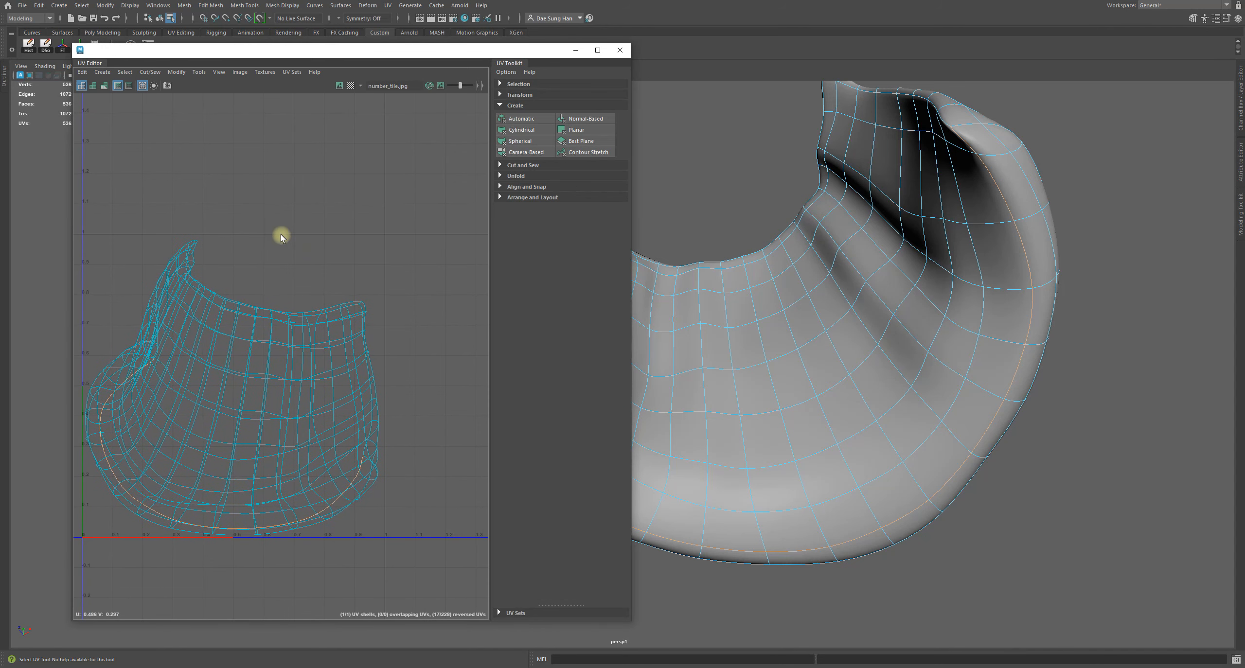
# - Cut the UVs along the selected inner hem edge loop and compare the cape with smooth preview off and on
pyautogui.keyDown('alt'); pyautogui.moveTo(304, 381); pyautogui.dragTo(339, 381, button='middle'); pyautogui.keyUp('alt')
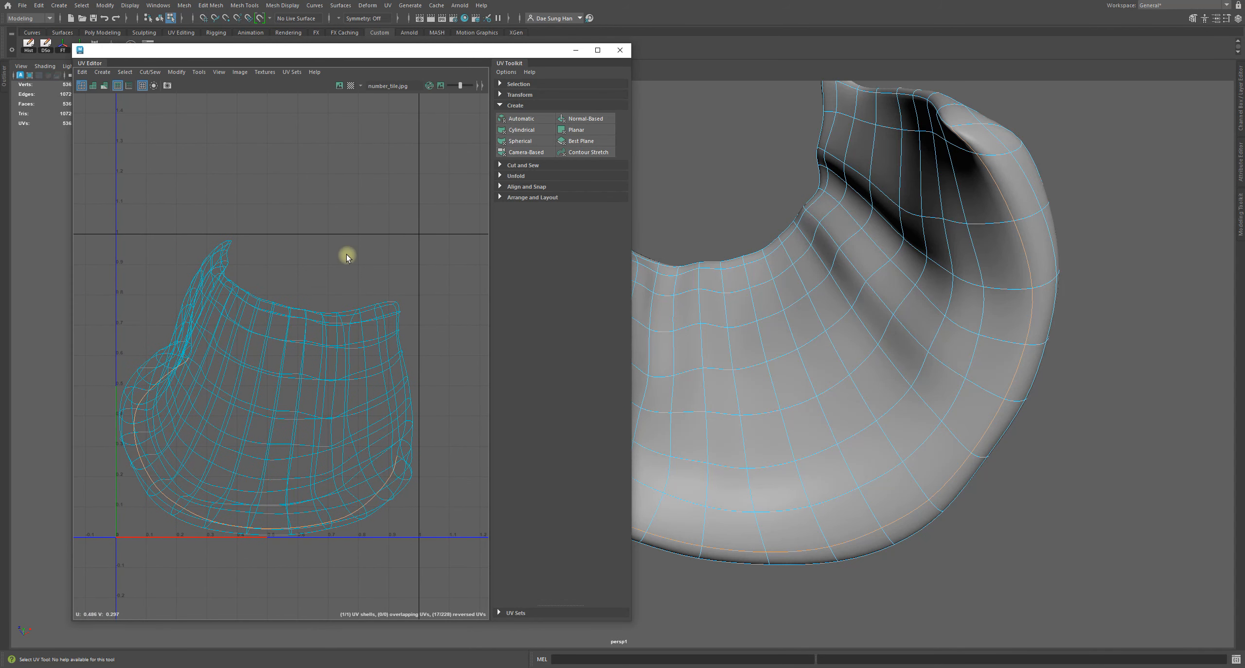
pyautogui.keyDown('shift'); pyautogui.rightClick(309, 245); pyautogui.keyUp('shift')
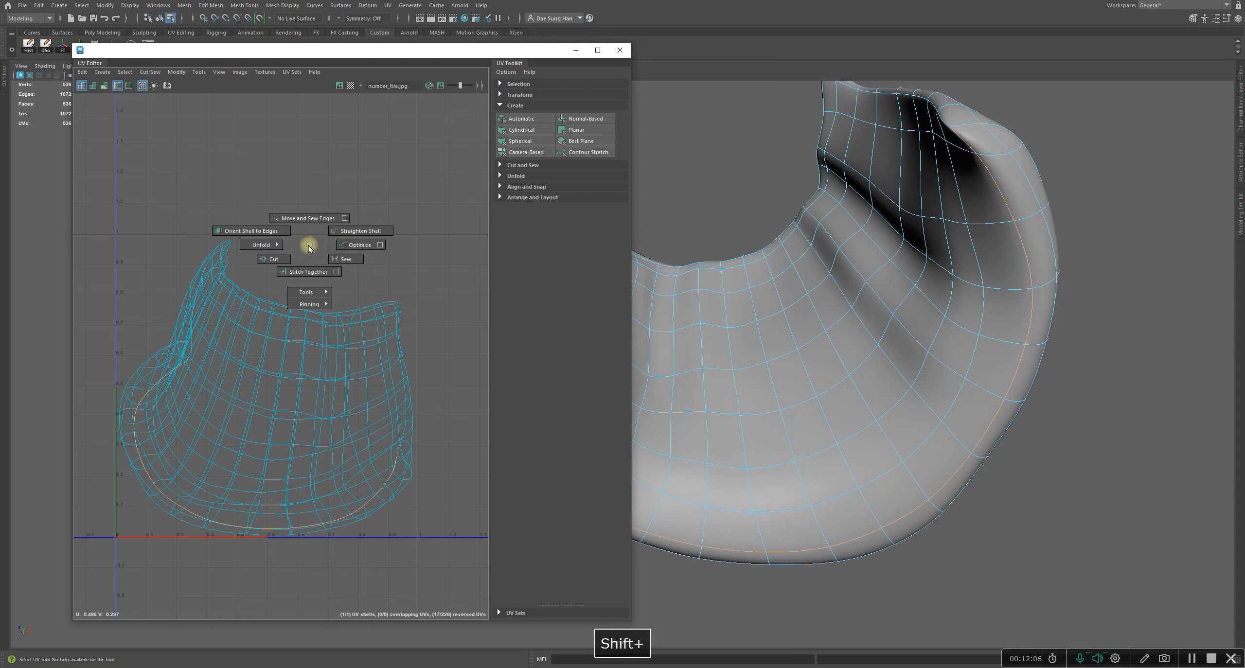
pyautogui.moveTo(309, 248); pyautogui.dragTo(251, 269, button='right')
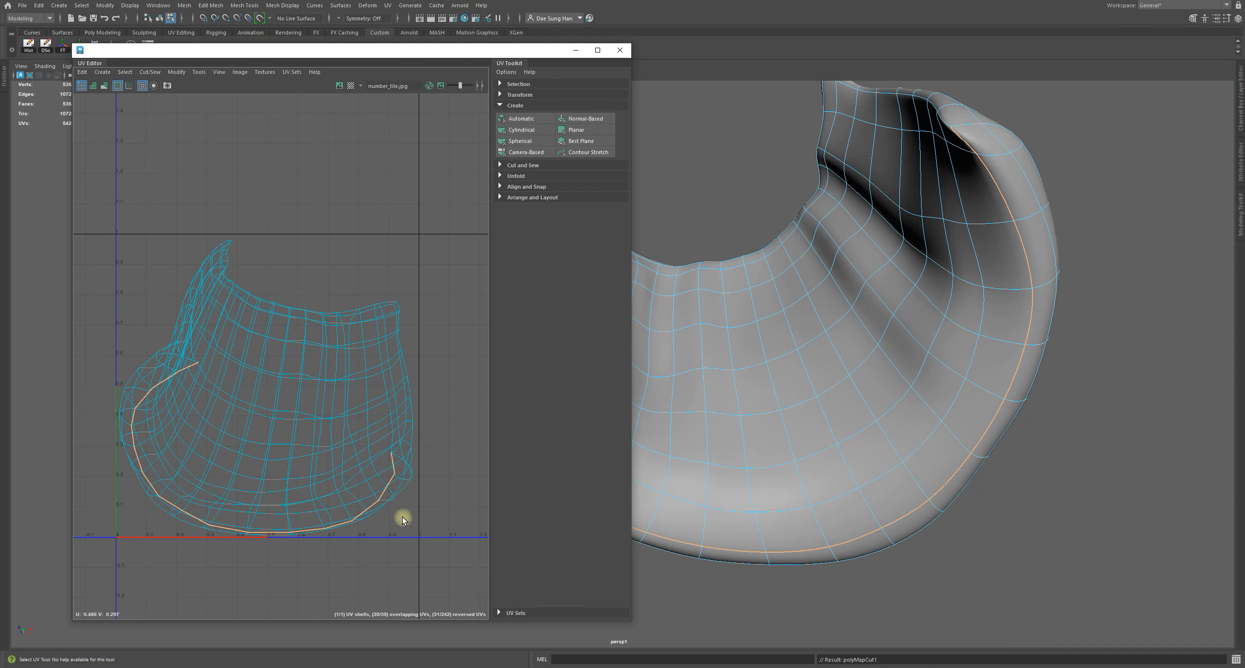
pyautogui.press('1')
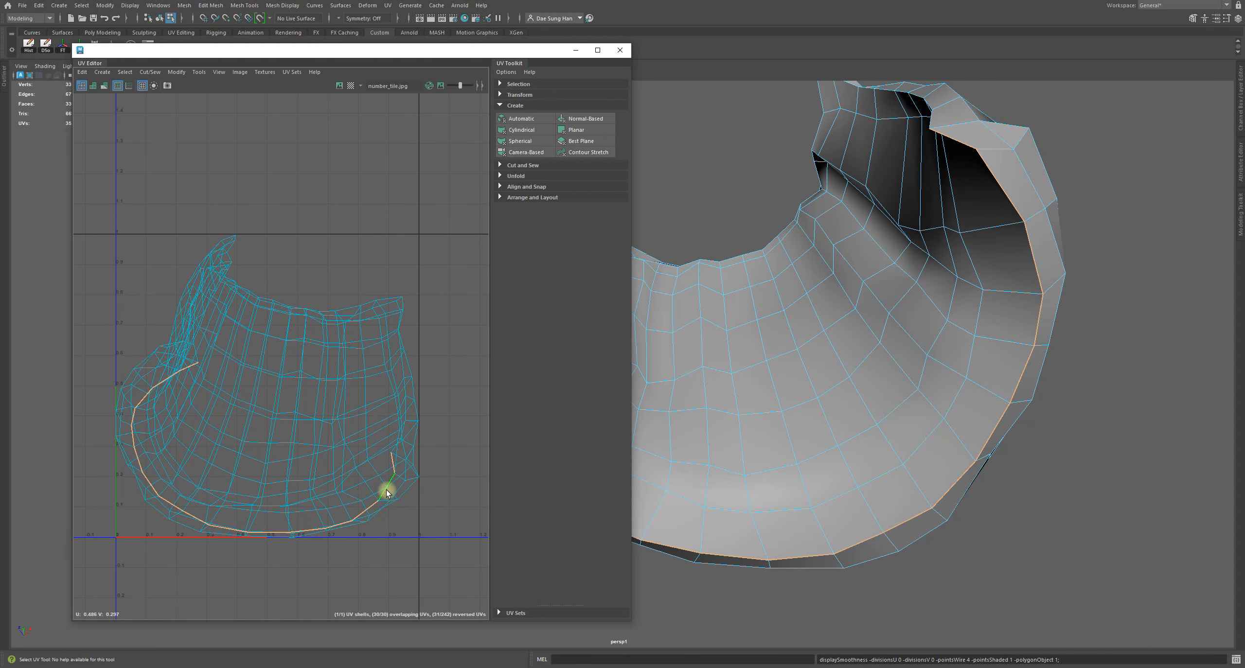
pyautogui.press('1')
pyautogui.press('3')
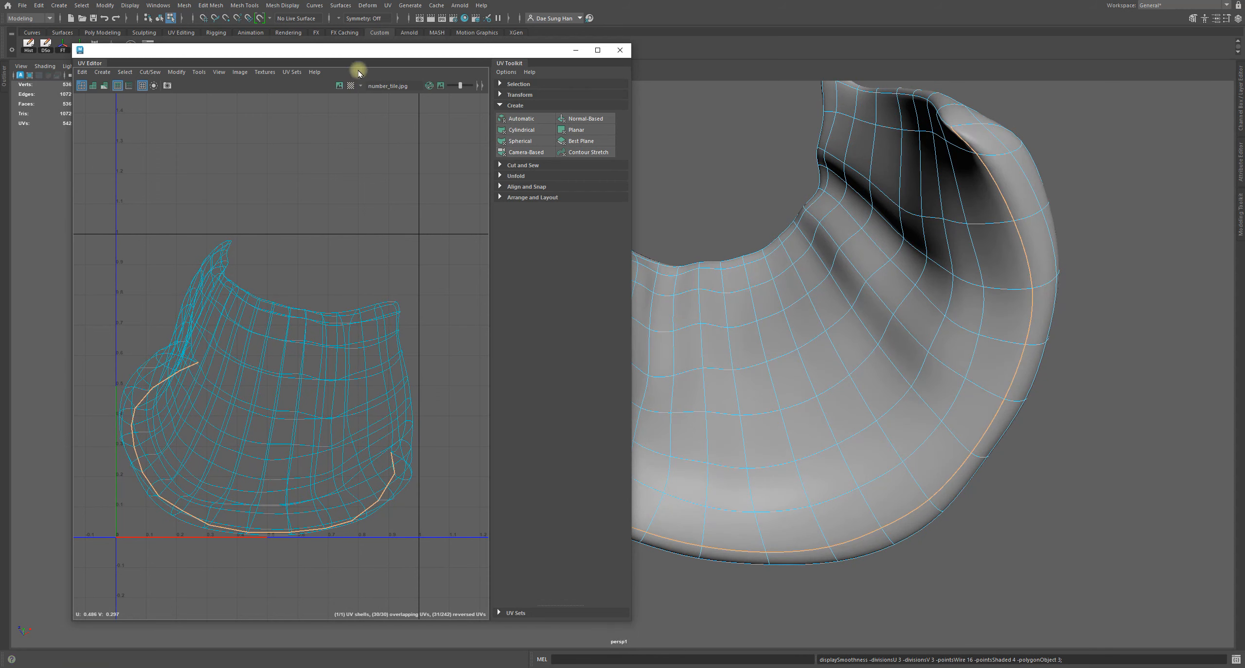
# - Reposition and widen the UV Editor beside the cape, frame the UV shell, and turn off the cape's smooth preview
pyautogui.moveTo(344, 56); pyautogui.dragTo(281, 79)
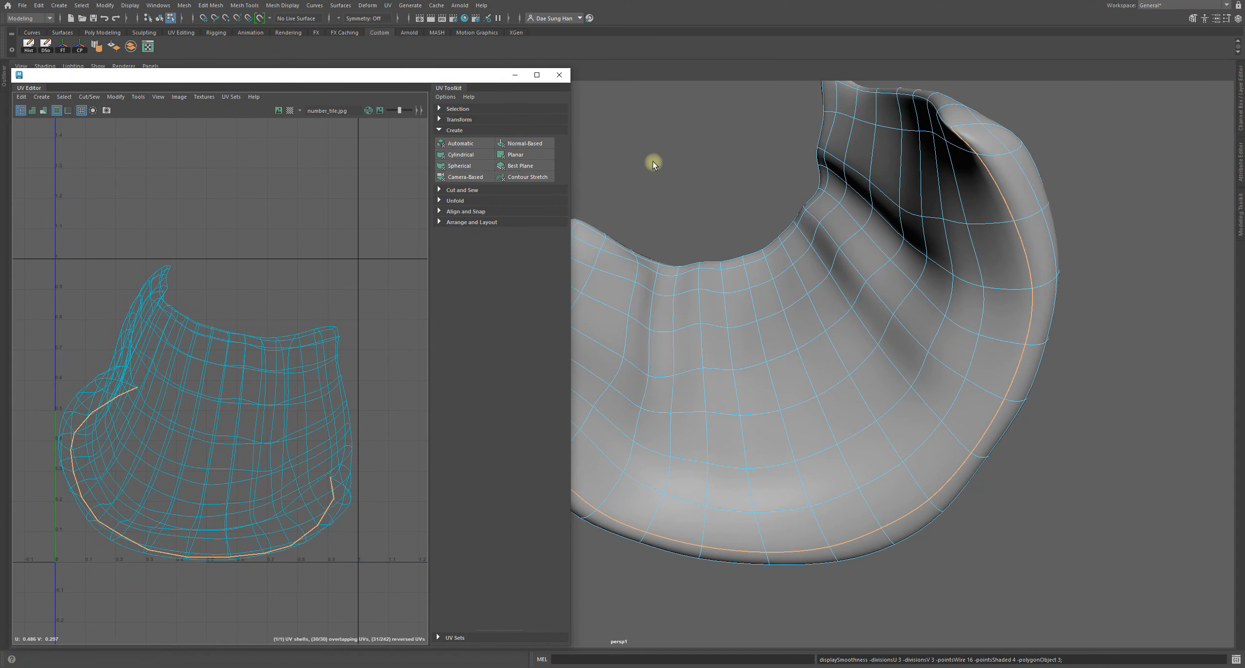
pyautogui.keyDown('alt'); pyautogui.moveTo(650, 159); pyautogui.dragTo(888, 262); pyautogui.keyUp('alt')
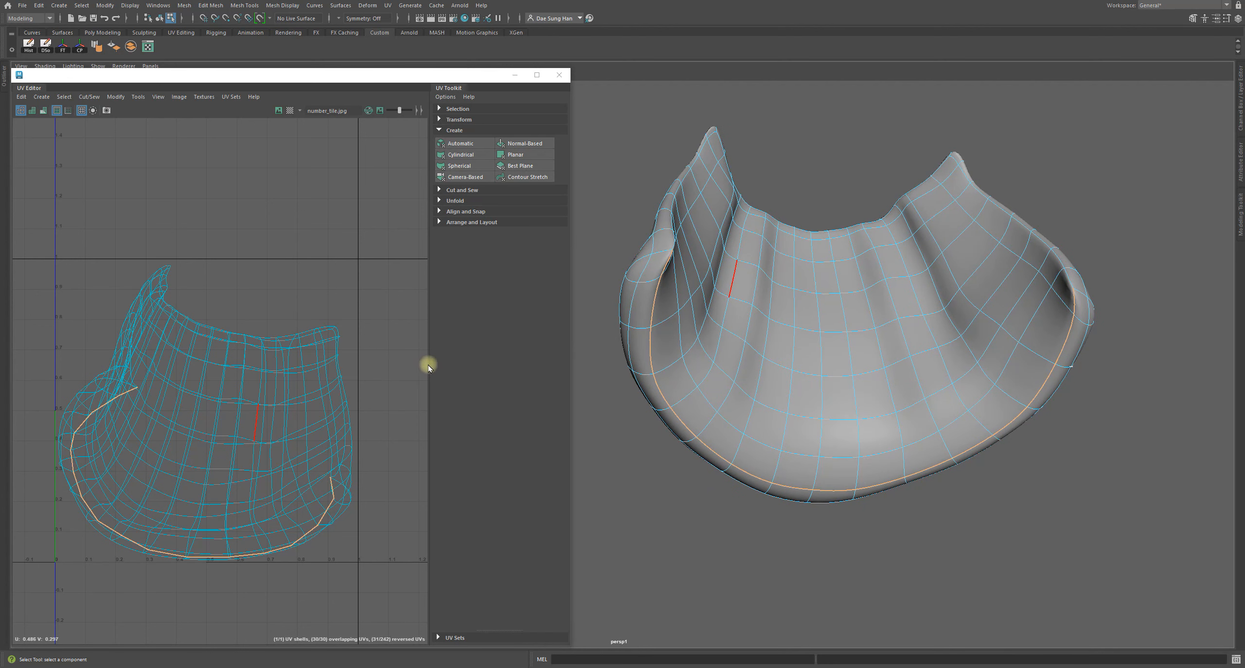
pyautogui.keyDown('alt'); pyautogui.moveTo(311, 399); pyautogui.dragTo(317, 406, button='right'); pyautogui.keyUp('alt')
pyautogui.keyDown('alt'); pyautogui.moveTo(317, 405); pyautogui.dragTo(263, 352, button='middle'); pyautogui.keyUp('alt')
pyautogui.press('1')
pyautogui.press('3')
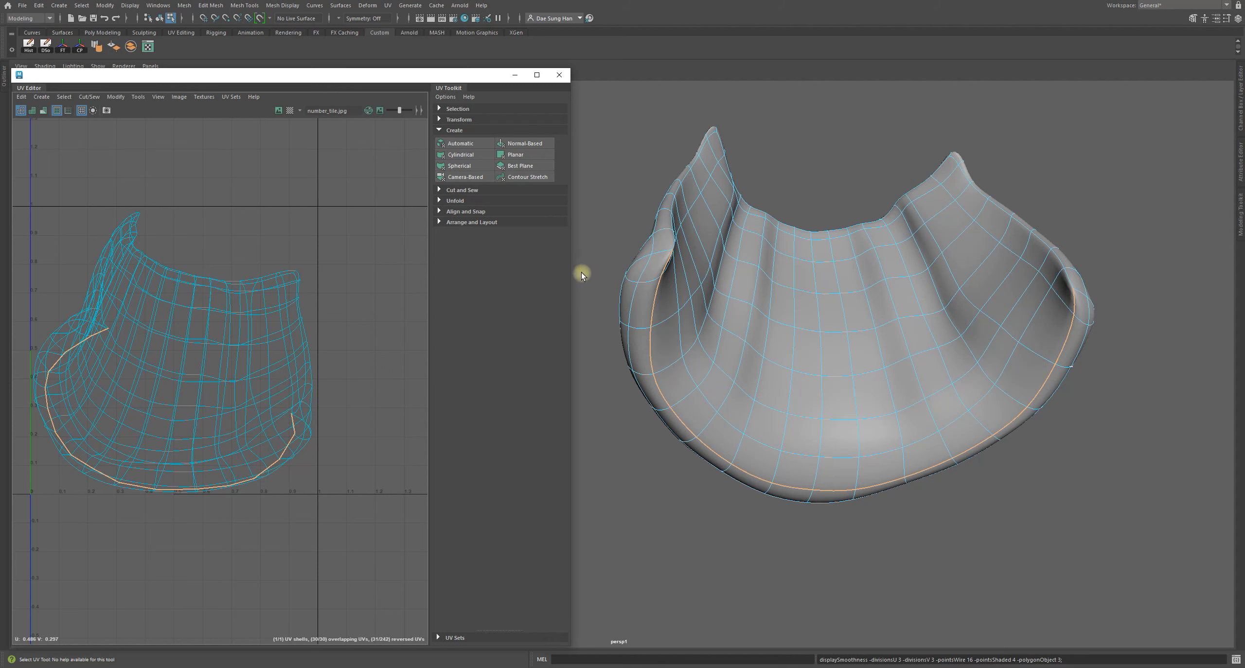
pyautogui.moveTo(573, 269); pyautogui.dragTo(646, 266)
pyautogui.keyDown('alt'); pyautogui.moveTo(463, 309); pyautogui.dragTo(398, 366, button='middle'); pyautogui.keyUp('alt')
pyautogui.press('1')
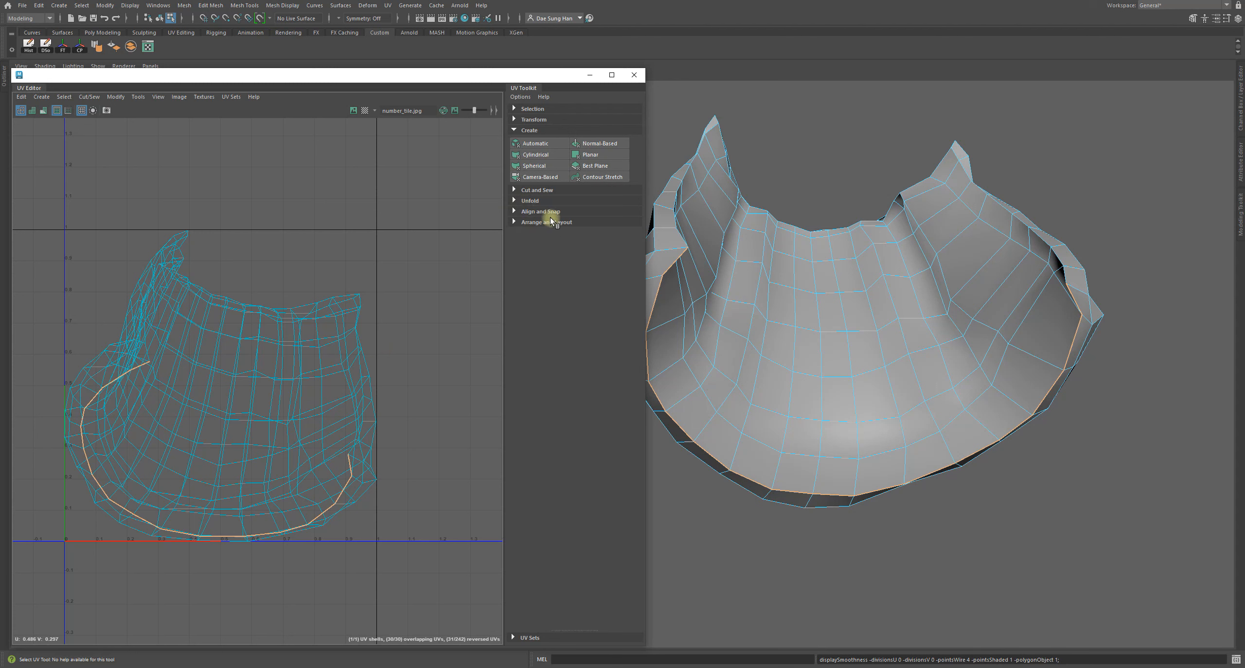
# - Select all edges of the cape's UV shell and unfold the whole shell
pyautogui.click(528, 201)
pyautogui.click(528, 130)
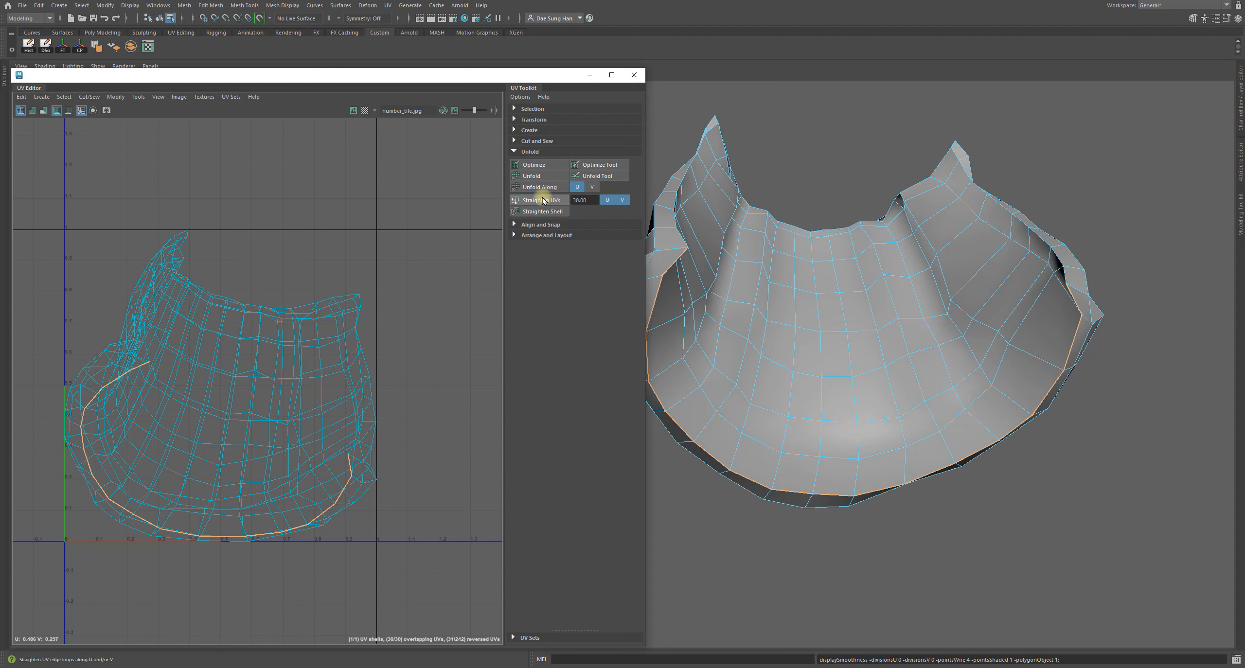
pyautogui.click(546, 179)
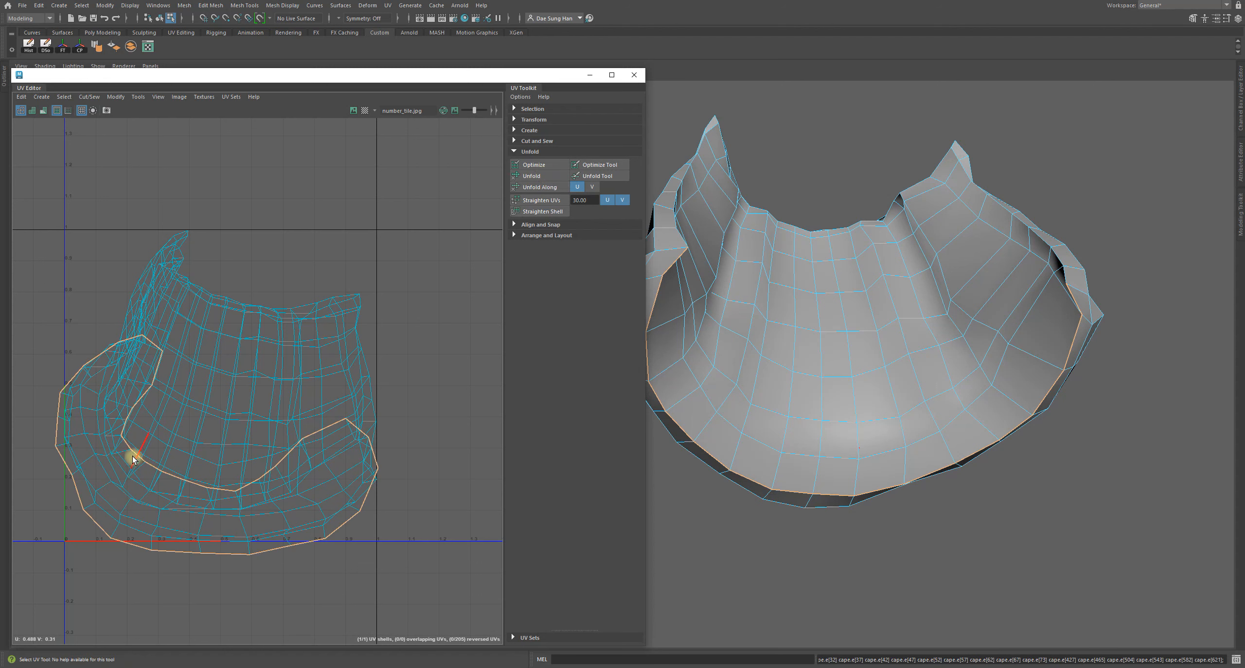
pyautogui.press('z')
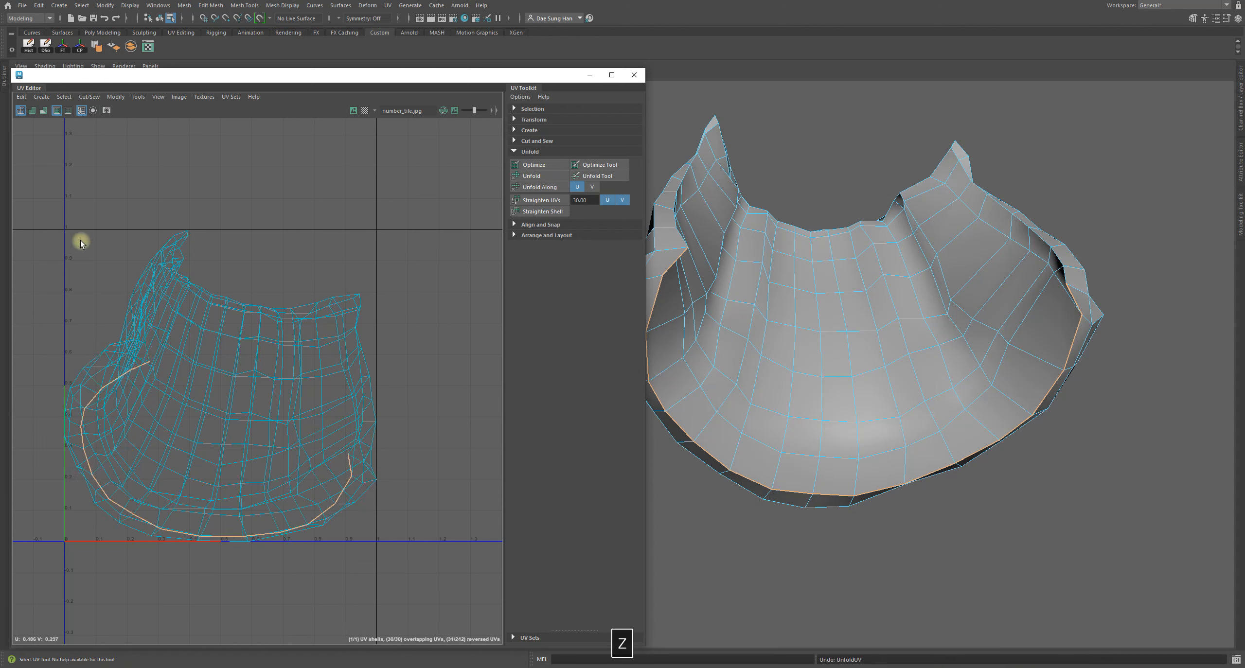
pyautogui.moveTo(43, 185); pyautogui.dragTo(438, 616)
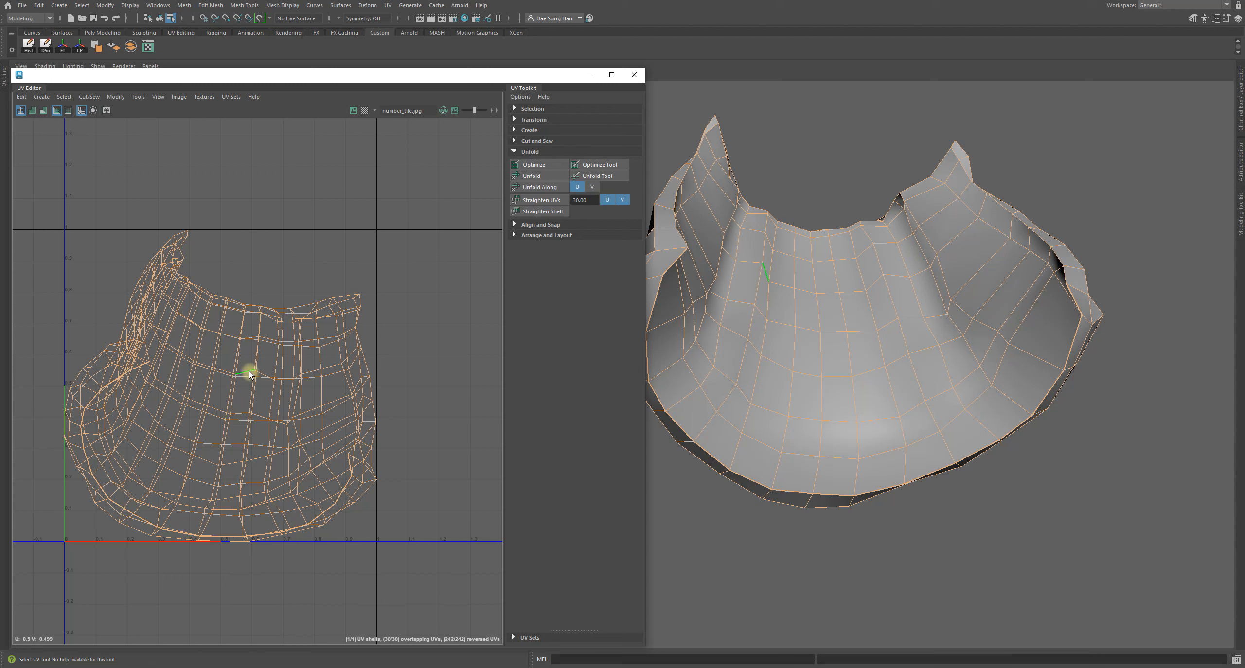
pyautogui.click(535, 176)
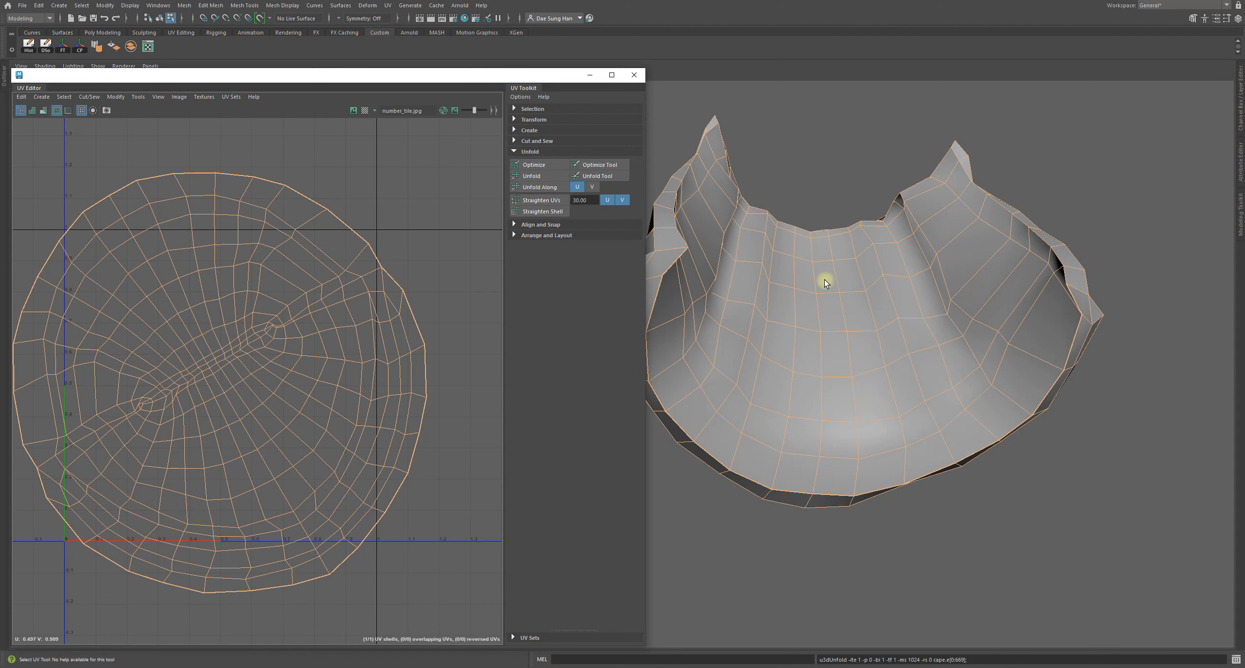
# - Show the cape with its checker texture and smooth preview, and examine the pattern on its inner and outer sides
pyautogui.keyDown('alt'); pyautogui.moveTo(778, 341); pyautogui.dragTo(927, 414); pyautogui.keyUp('alt')
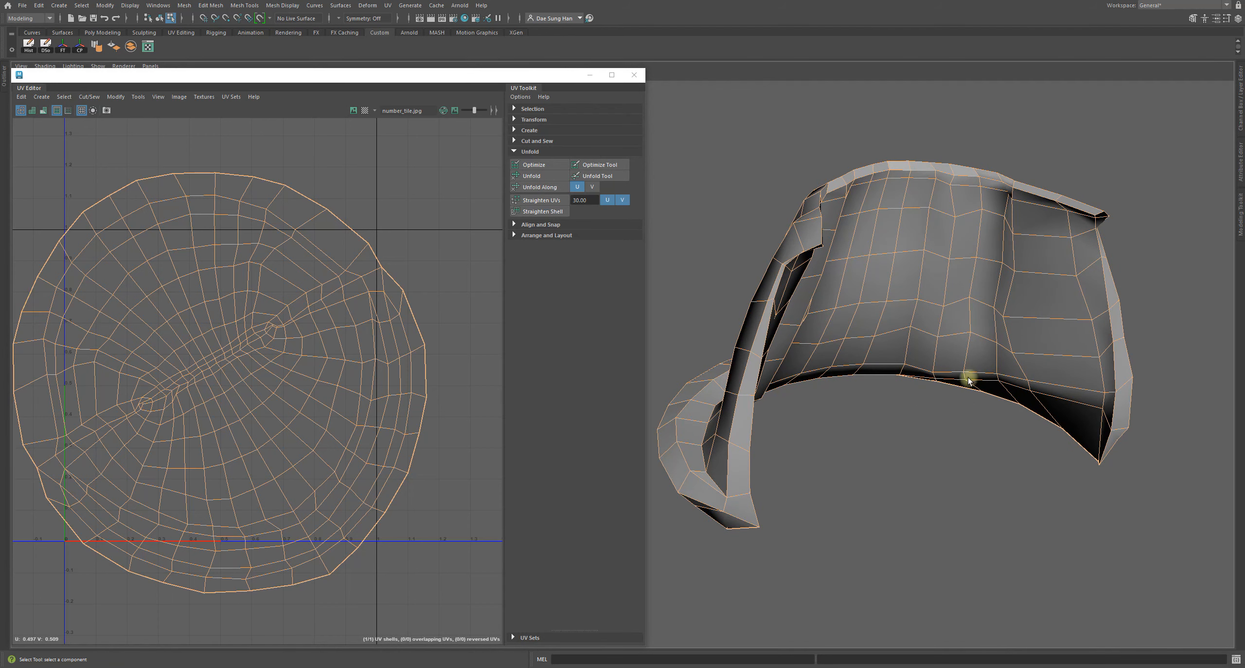
pyautogui.press('6')
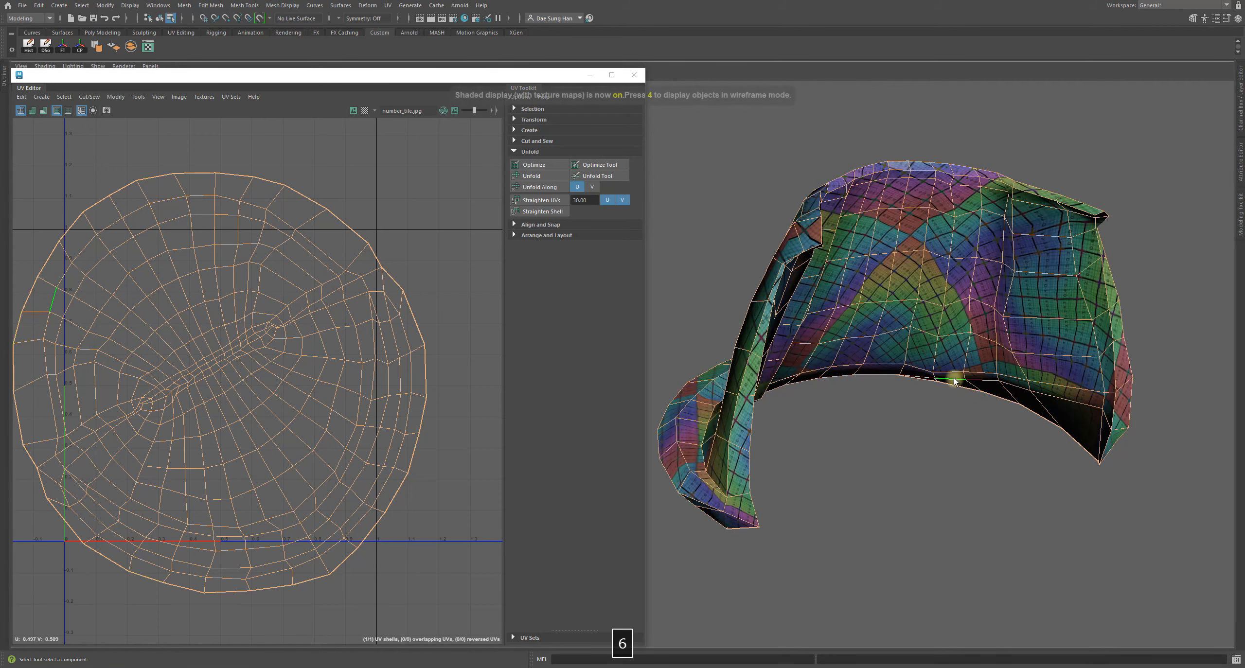
pyautogui.moveTo(917, 423)
pyautogui.keyDown('alt'); pyautogui.mouseDown()
pyautogui.moveTo(1041, 411)
pyautogui.moveTo(1214, 460)
pyautogui.moveTo(1175, 458)
pyautogui.mouseUp(); pyautogui.keyUp('alt')
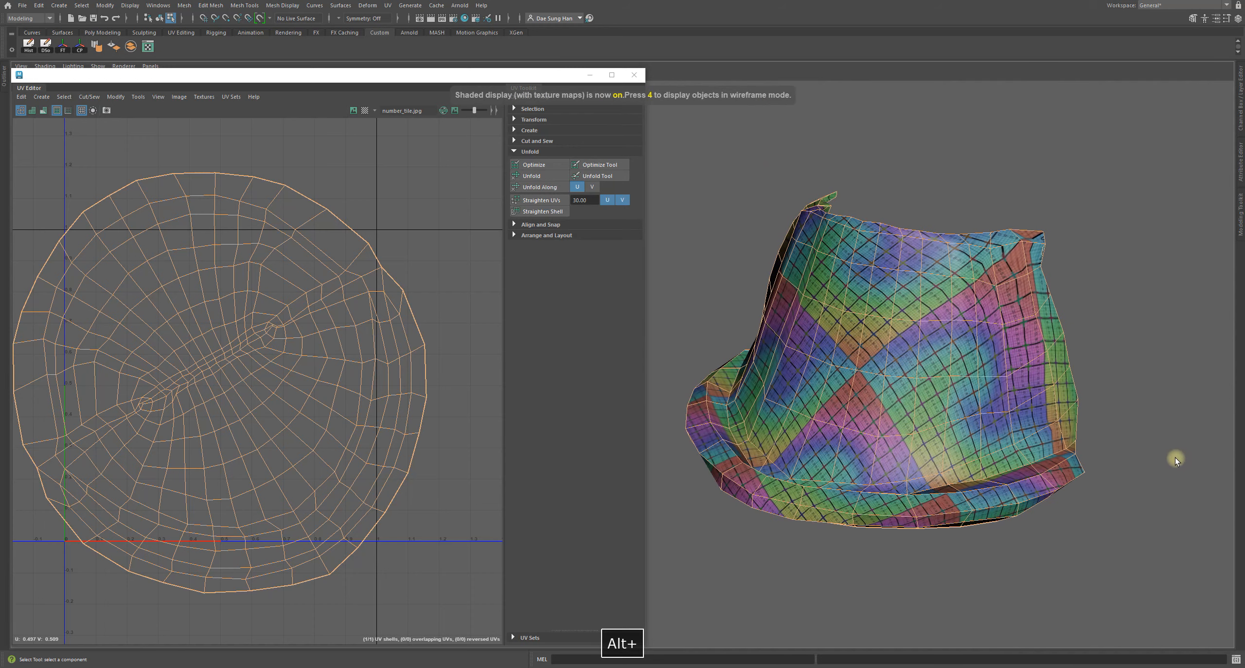
pyautogui.press('3')
pyautogui.keyDown('alt'); pyautogui.moveTo(931, 452); pyautogui.dragTo(1074, 413); pyautogui.keyUp('alt')
pyautogui.keyDown('alt'); pyautogui.moveTo(1074, 413); pyautogui.dragTo(982, 516, button='middle'); pyautogui.keyUp('alt')
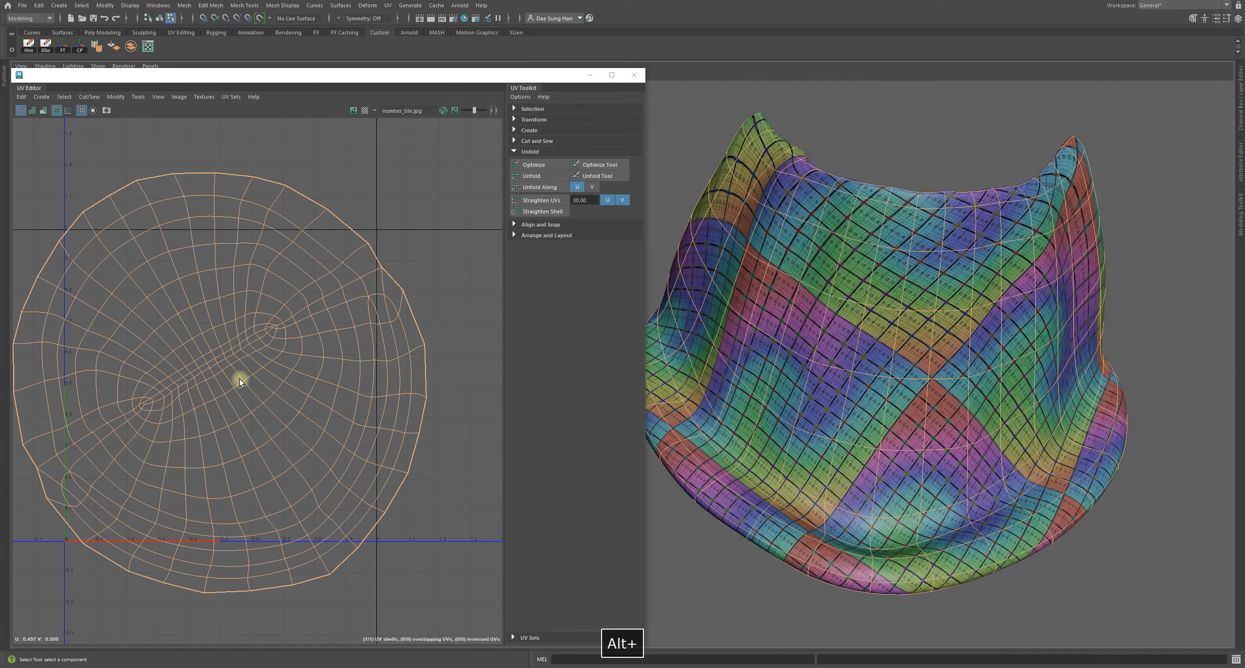
# - Switch the UV Editor to face selection and select the faces clustered around the narrow centre of the UV shell
pyautogui.click(233, 405)
pyautogui.keyDown('alt'); pyautogui.moveTo(200, 318); pyautogui.dragTo(413, 484, button='right'); pyautogui.keyUp('alt')
pyautogui.moveTo(99, 357); pyautogui.dragTo(289, 458)
pyautogui.moveTo(290, 338); pyautogui.dragTo(288, 356, button='right')
pyautogui.moveTo(248, 325); pyautogui.dragTo(344, 406)
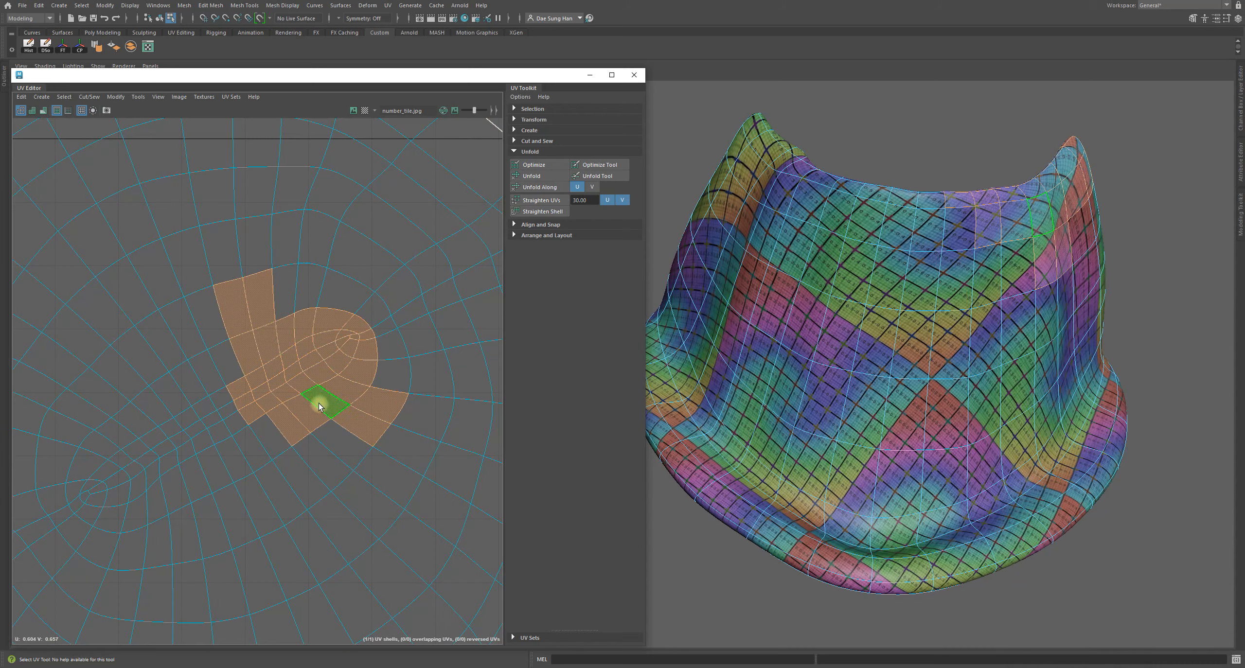
pyautogui.keyDown('shift'); pyautogui.moveTo(179, 372); pyautogui.dragTo(263, 463); pyautogui.keyUp('shift')
pyautogui.keyDown('shift'); pyautogui.moveTo(129, 425); pyautogui.dragTo(183, 494); pyautogui.keyUp('shift')
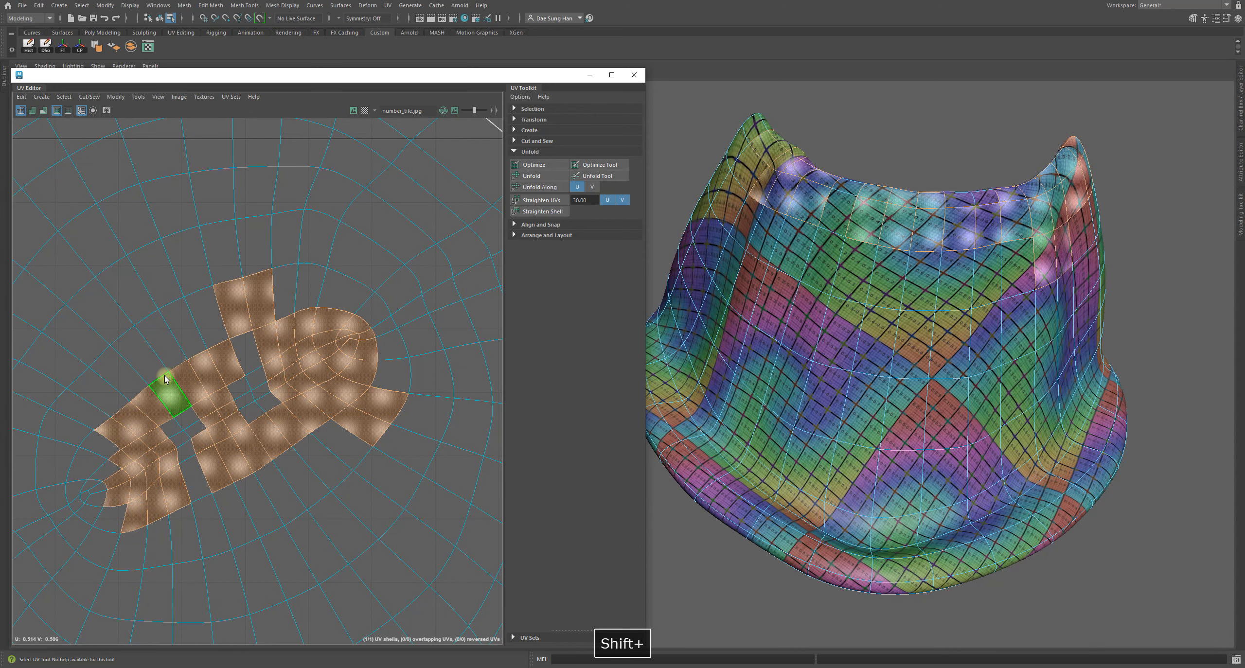
pyautogui.keyDown('ctrl'); pyautogui.keyDown('shift'); pyautogui.moveTo(150, 361); pyautogui.dragTo(260, 469); pyautogui.keyUp('shift'); pyautogui.keyUp('ctrl')
pyautogui.keyDown('ctrl'); pyautogui.keyDown('shift'); pyautogui.moveTo(238, 362); pyautogui.dragTo(302, 444); pyautogui.keyUp('shift'); pyautogui.keyUp('ctrl')
pyautogui.keyDown('ctrl'); pyautogui.keyDown('shift'); pyautogui.moveTo(65, 461); pyautogui.dragTo(183, 540); pyautogui.keyUp('shift'); pyautogui.keyUp('ctrl')
pyautogui.keyDown('ctrl'); pyautogui.keyDown('shift'); pyautogui.moveTo(385, 398); pyautogui.dragTo(384, 399); pyautogui.keyUp('shift'); pyautogui.keyUp('ctrl')
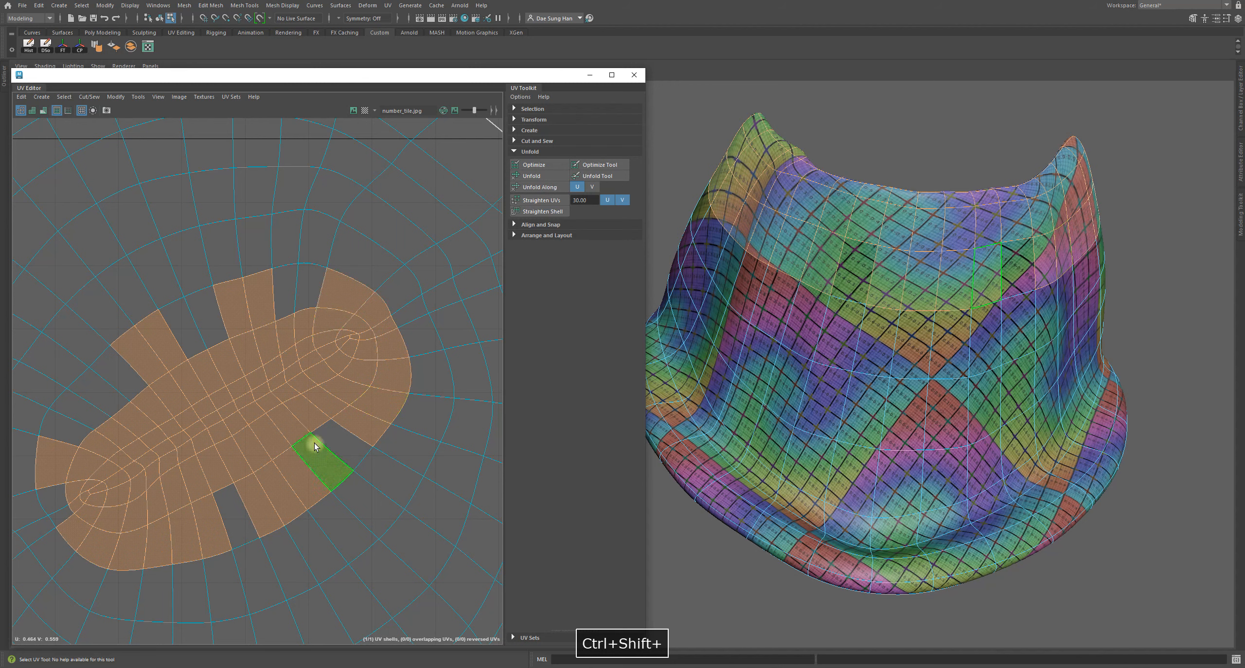
# - Switch the viewport to untextured shading and examine where the selected central UV faces lie on the cape
pyautogui.keyDown('alt'); pyautogui.moveTo(952, 375); pyautogui.dragTo(966, 482); pyautogui.keyUp('alt')
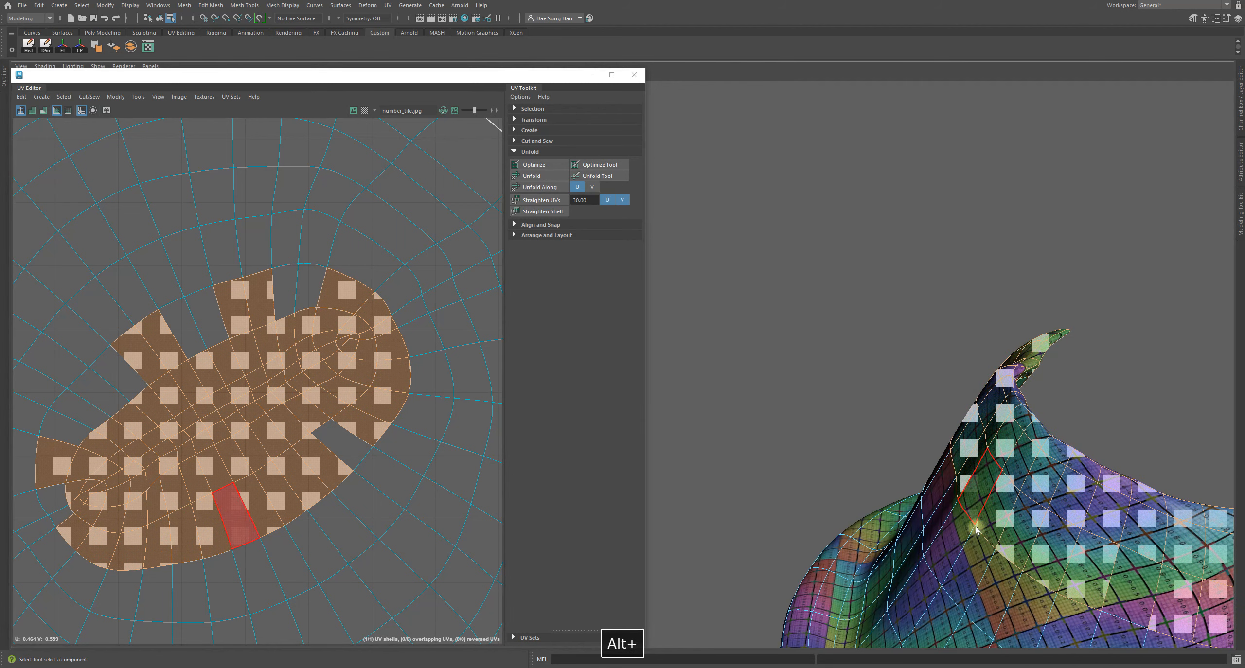
pyautogui.keyDown('alt'); pyautogui.moveTo(976, 528); pyautogui.dragTo(819, 368, button='middle'); pyautogui.keyUp('alt')
pyautogui.press('5')
pyautogui.keyDown('alt'); pyautogui.moveTo(1160, 549); pyautogui.dragTo(1139, 507, button='right'); pyautogui.keyUp('alt')
pyautogui.keyDown('alt'); pyautogui.moveTo(1139, 506); pyautogui.dragTo(755, 337); pyautogui.keyUp('alt')
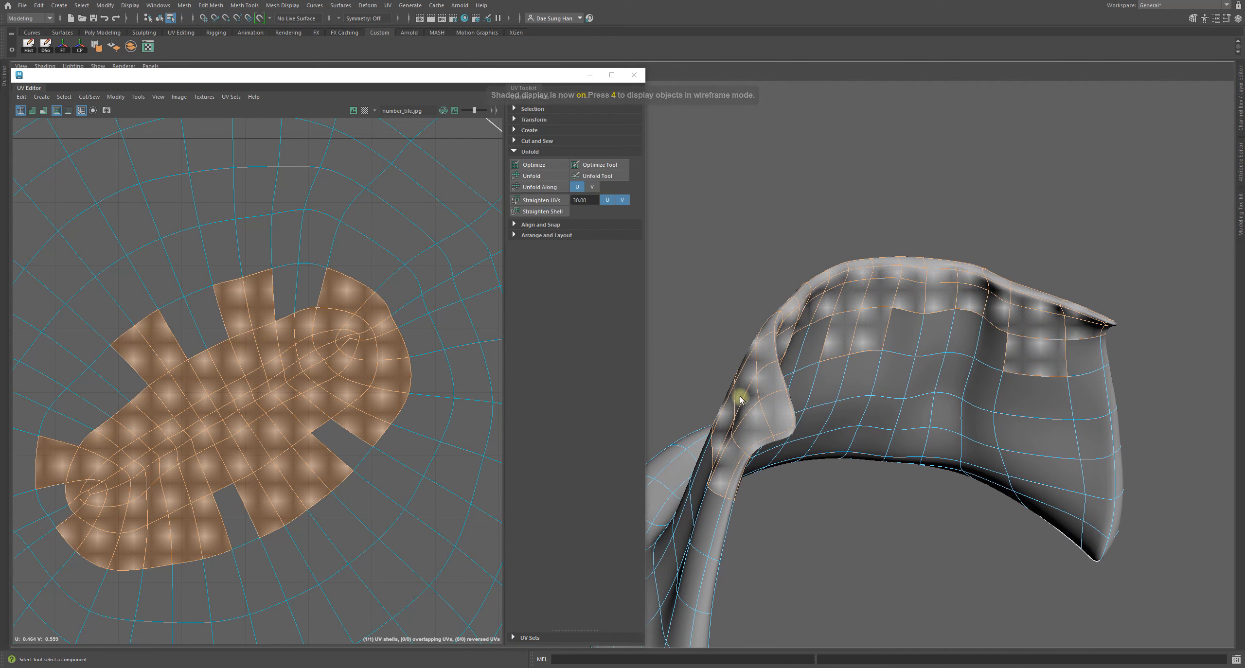
pyautogui.keyDown('alt'); pyautogui.moveTo(1036, 376); pyautogui.dragTo(841, 383); pyautogui.keyUp('alt')
pyautogui.keyDown('alt'); pyautogui.moveTo(842, 383); pyautogui.dragTo(950, 376, button='middle'); pyautogui.keyUp('alt')
pyautogui.keyDown('alt'); pyautogui.moveTo(297, 403); pyautogui.dragTo(221, 406, button='right'); pyautogui.keyUp('alt')
pyautogui.moveTo(263, 387)
pyautogui.keyDown('alt'); pyautogui.mouseDown(button='middle')
pyautogui.moveTo(300, 395)
pyautogui.moveTo(271, 331)
pyautogui.moveTo(282, 385)
pyautogui.mouseUp(button='middle'); pyautogui.keyUp('alt')
pyautogui.keyDown('alt'); pyautogui.moveTo(804, 406); pyautogui.dragTo(809, 323); pyautogui.keyUp('alt')
pyautogui.keyDown('alt'); pyautogui.moveTo(809, 323); pyautogui.dragTo(897, 353, button='right'); pyautogui.keyUp('alt')
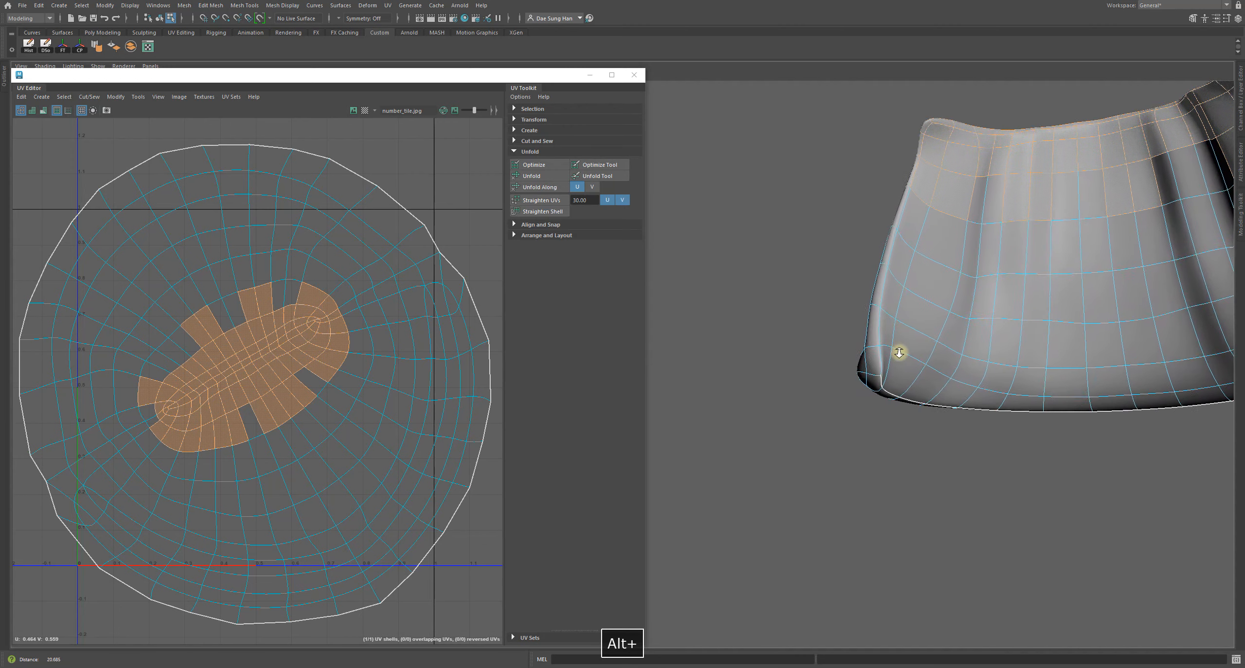
# - Clear the face selection, select the short vertical edge rising from the hem seam at one lower cape corner, and cut its UVs
pyautogui.keyDown('alt'); pyautogui.moveTo(898, 353); pyautogui.dragTo(939, 394); pyautogui.keyUp('alt')
pyautogui.keyDown('alt'); pyautogui.moveTo(924, 530); pyautogui.dragTo(909, 379); pyautogui.keyUp('alt')
pyautogui.keyDown('alt'); pyautogui.moveTo(896, 313); pyautogui.dragTo(806, 369); pyautogui.keyUp('alt')
pyautogui.click(822, 374)
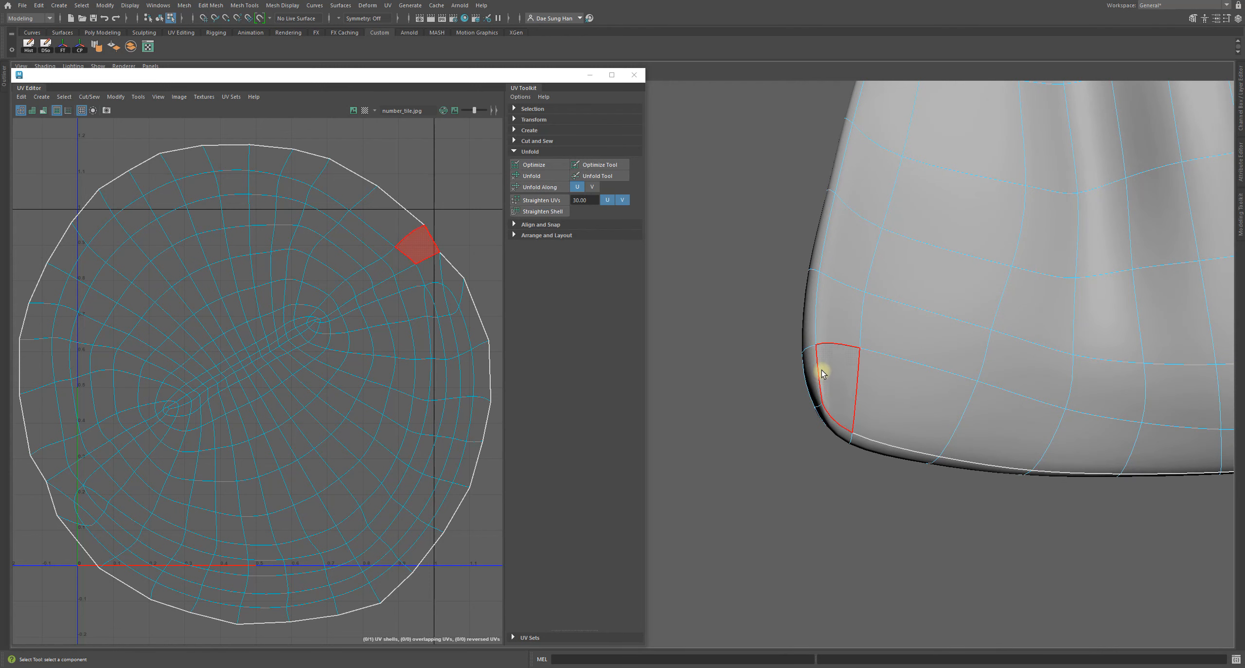
pyautogui.moveTo(820, 312); pyautogui.dragTo(781, 69, button='right')
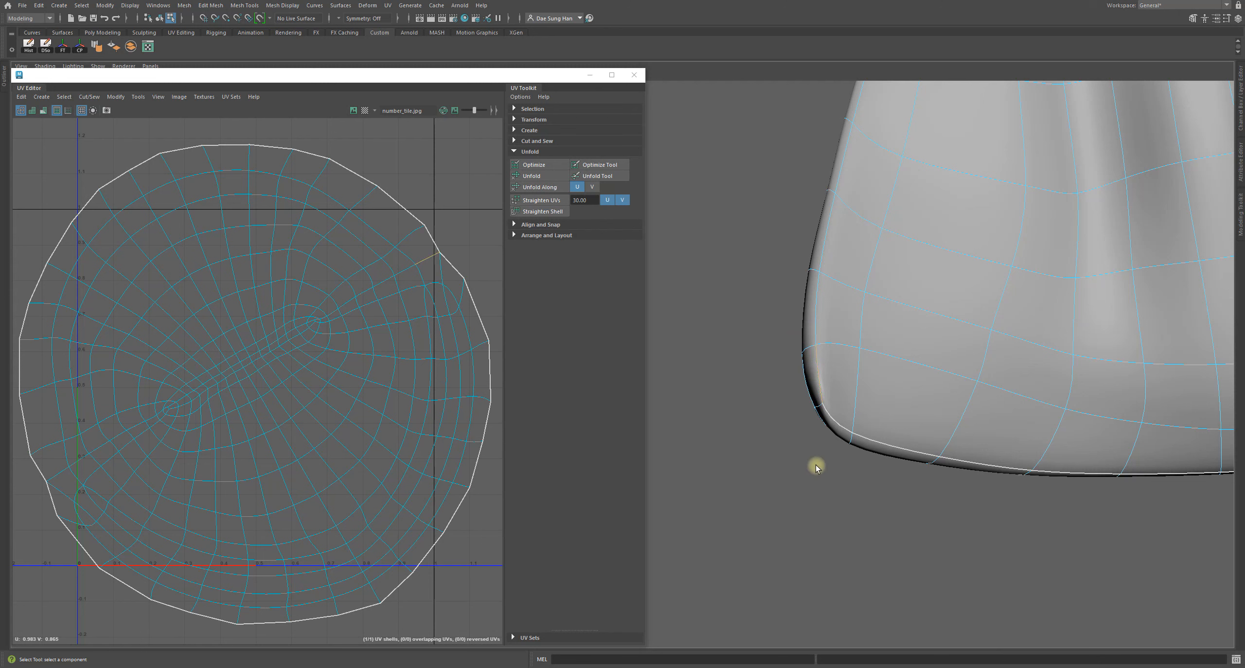
pyautogui.click(814, 380)
pyautogui.keyDown('shift'); pyautogui.moveTo(354, 273); pyautogui.dragTo(228, 280, button='right'); pyautogui.keyUp('shift')
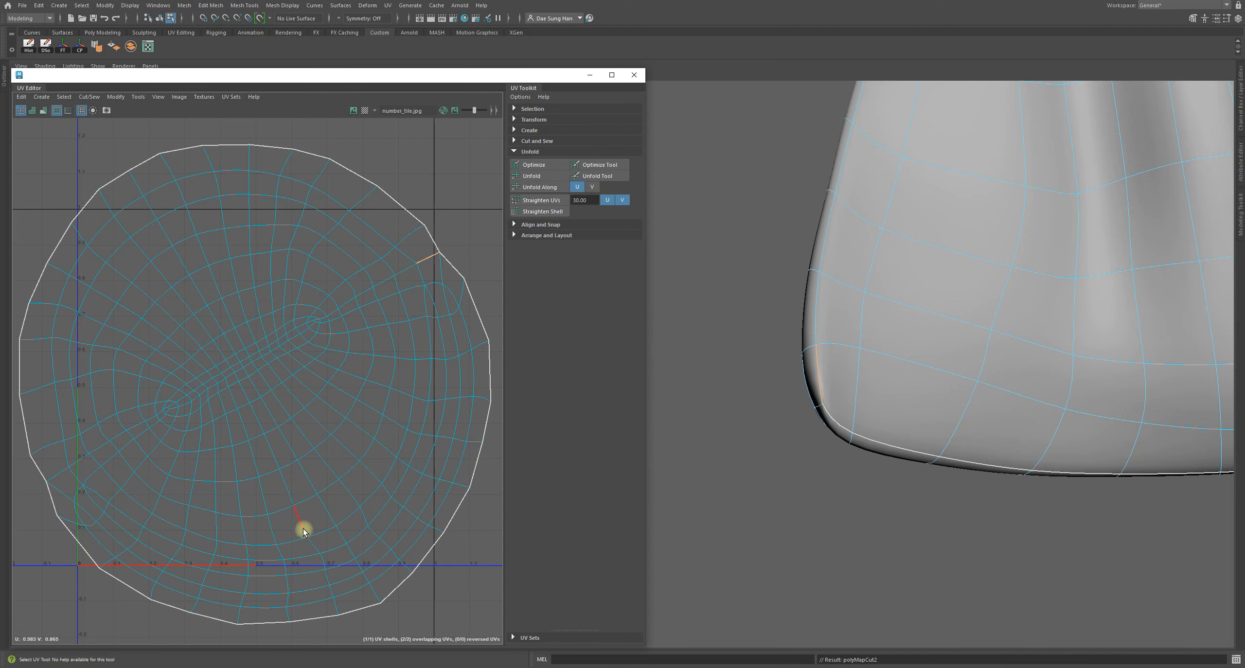
# - Select the matching short edge above the hem seam at the opposite lower corner of the cape and cut its UVs
pyautogui.keyDown('alt'); pyautogui.moveTo(879, 464); pyautogui.dragTo(1049, 338); pyautogui.keyUp('alt')
pyautogui.keyDown('alt'); pyautogui.moveTo(1046, 353); pyautogui.dragTo(906, 339, button='middle'); pyautogui.keyUp('alt')
pyautogui.keyDown('alt'); pyautogui.moveTo(906, 339); pyautogui.dragTo(1078, 353, button='right'); pyautogui.keyUp('alt')
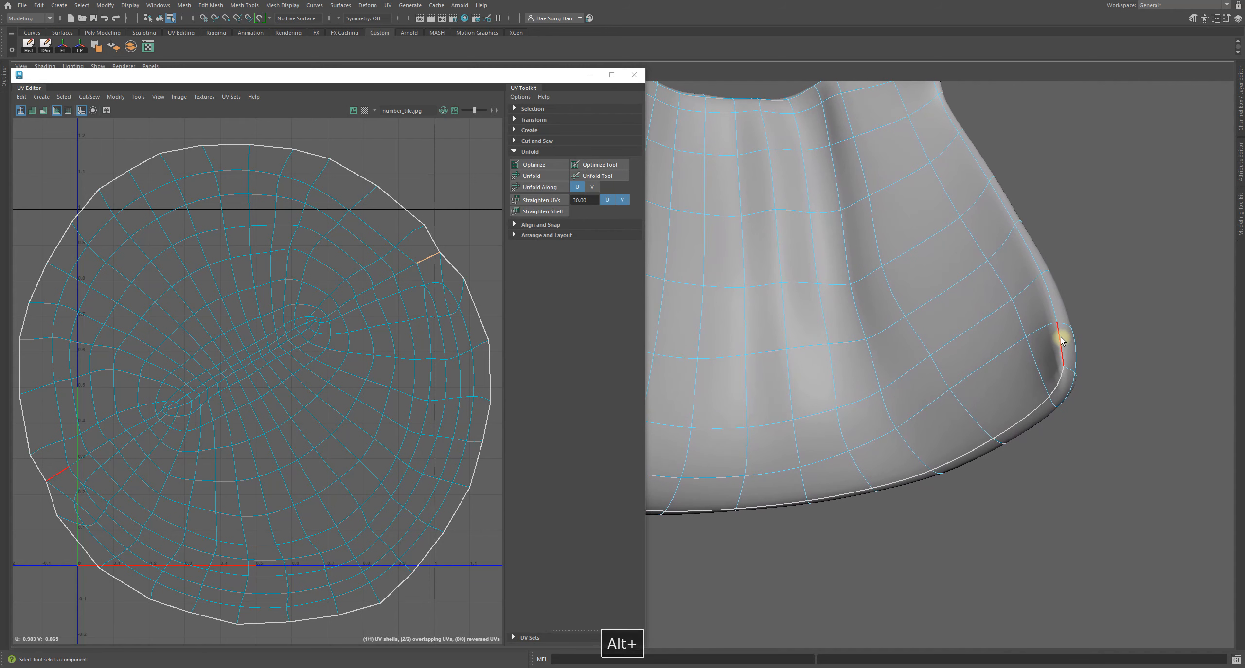
pyautogui.click(1062, 342)
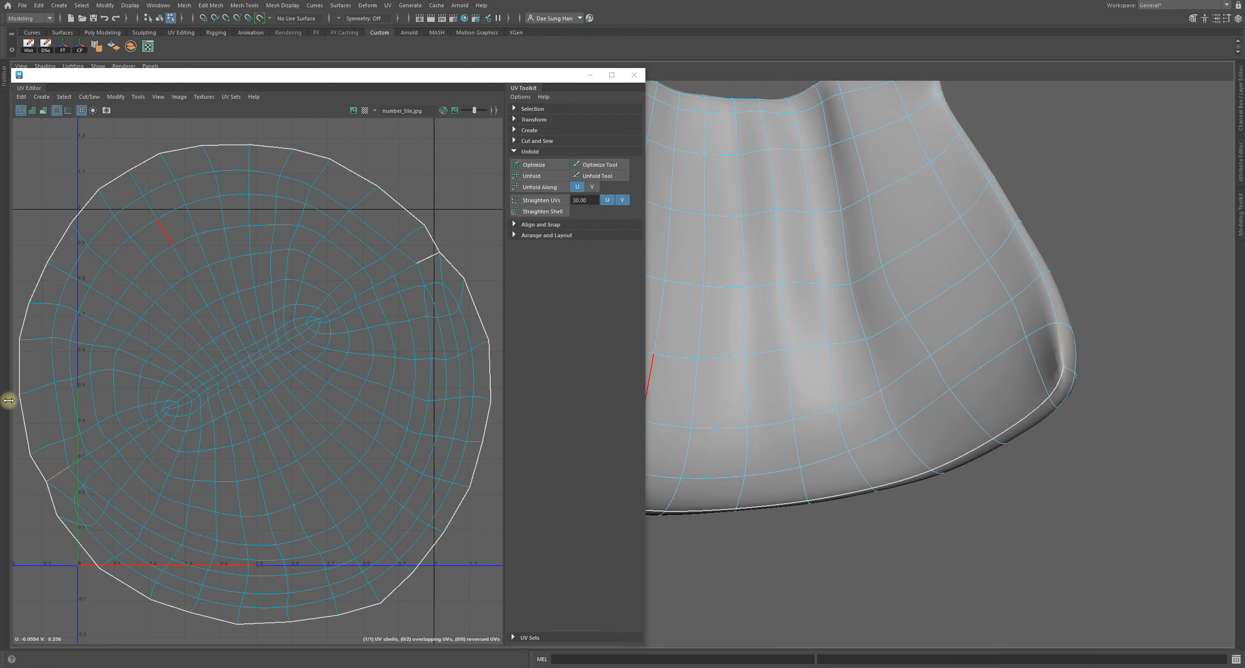
pyautogui.keyDown('alt'); pyautogui.moveTo(297, 529); pyautogui.dragTo(205, 529, button='right'); pyautogui.keyUp('alt')
pyautogui.keyDown('alt'); pyautogui.moveTo(195, 493); pyautogui.dragTo(167, 468, button='middle'); pyautogui.keyUp('alt')
pyautogui.keyDown('shift'); pyautogui.rightClick(407, 222); pyautogui.keyUp('shift')
pyautogui.keyDown('shift'); pyautogui.moveTo(407, 222); pyautogui.dragTo(362, 238, button='right'); pyautogui.keyUp('shift')
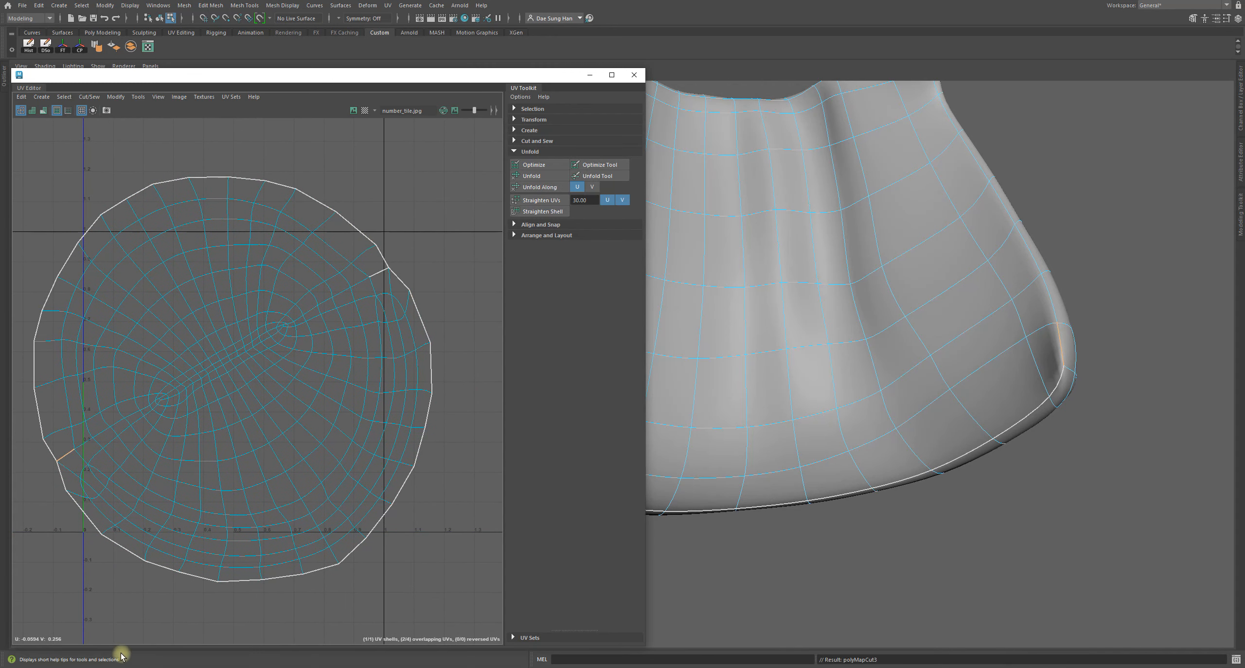
# - Select the entire UV shell, unfold it with the new corner cuts, optimize it once, and clear the selection
pyautogui.keyDown('alt'); pyautogui.moveTo(200, 484); pyautogui.dragTo(40, 488, button='right'); pyautogui.keyUp('alt')
pyautogui.moveTo(45, 222); pyautogui.dragTo(425, 623)
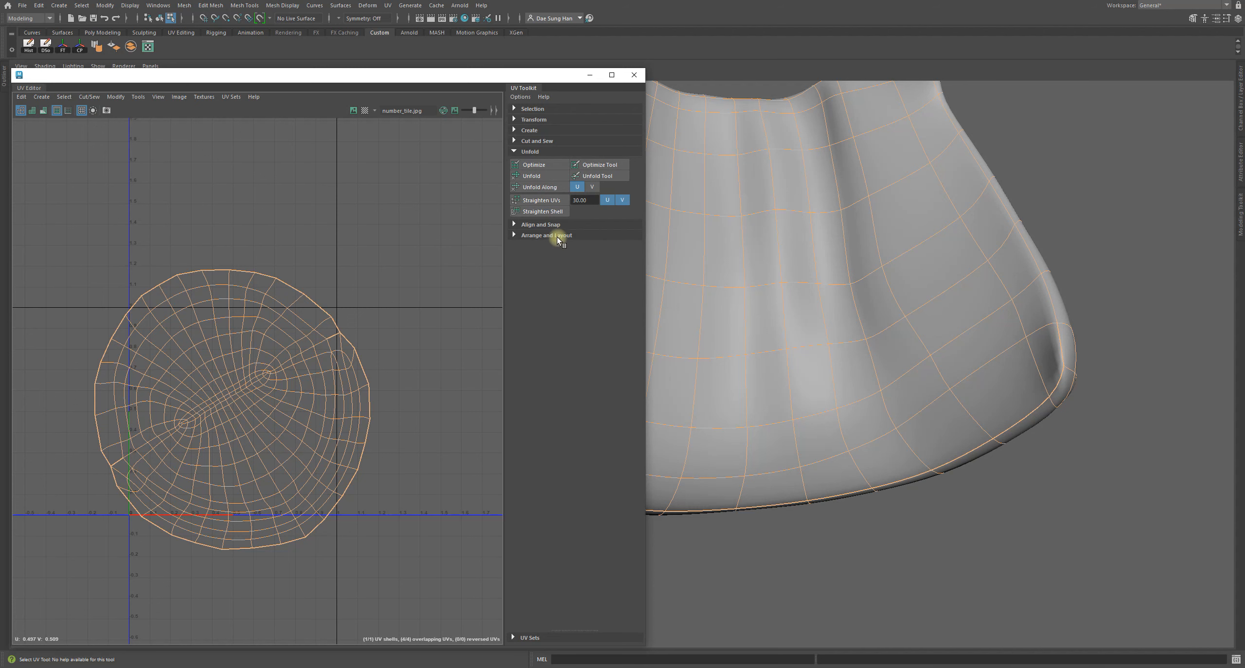
pyautogui.click(533, 177)
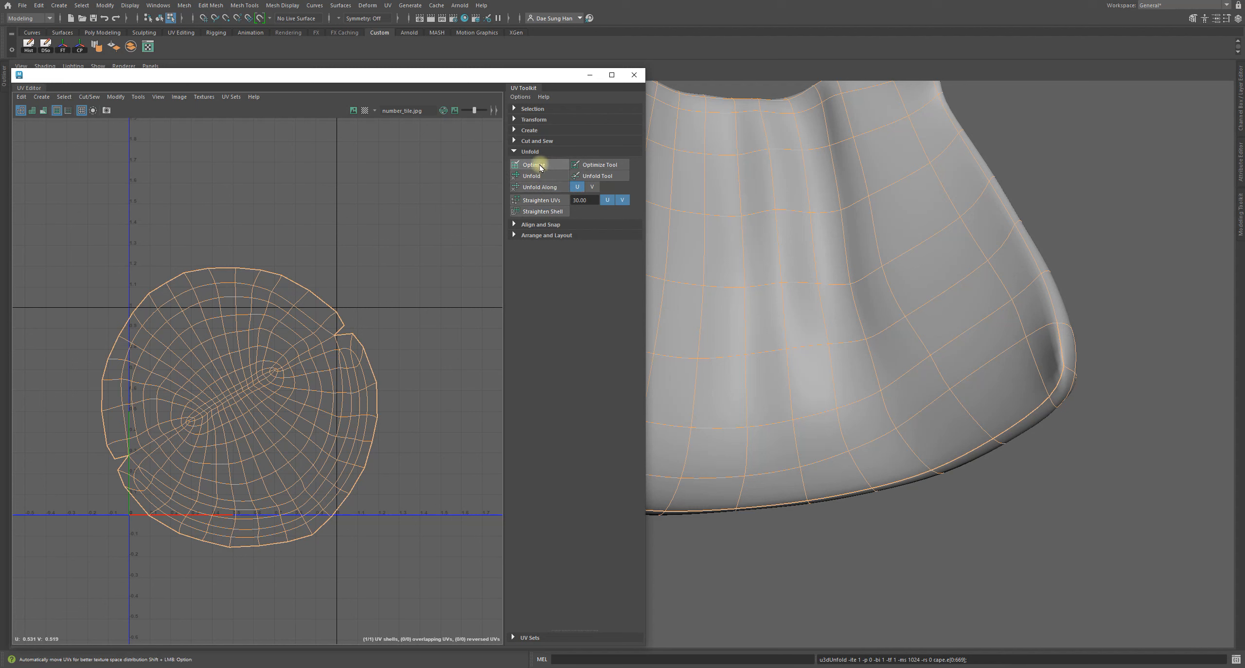
pyautogui.click(534, 165)
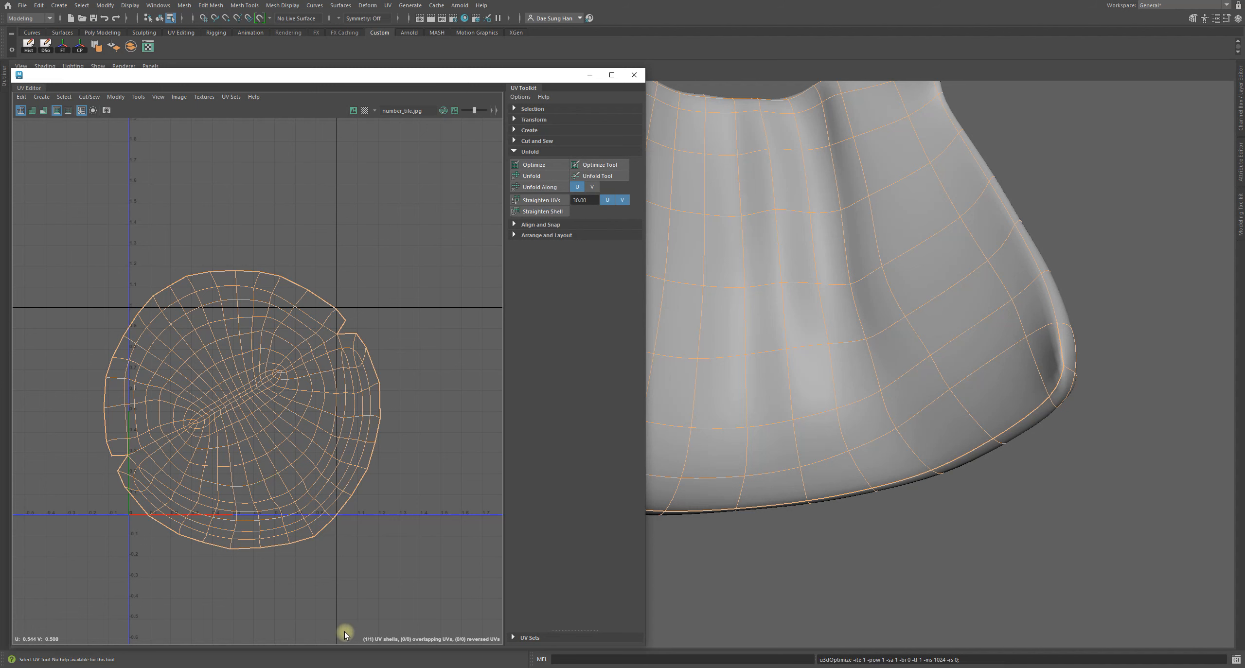
pyautogui.moveTo(992, 376)
pyautogui.keyDown('alt'); pyautogui.mouseDown()
pyautogui.moveTo(995, 417)
pyautogui.moveTo(992, 379)
pyautogui.mouseUp(); pyautogui.keyUp('alt')
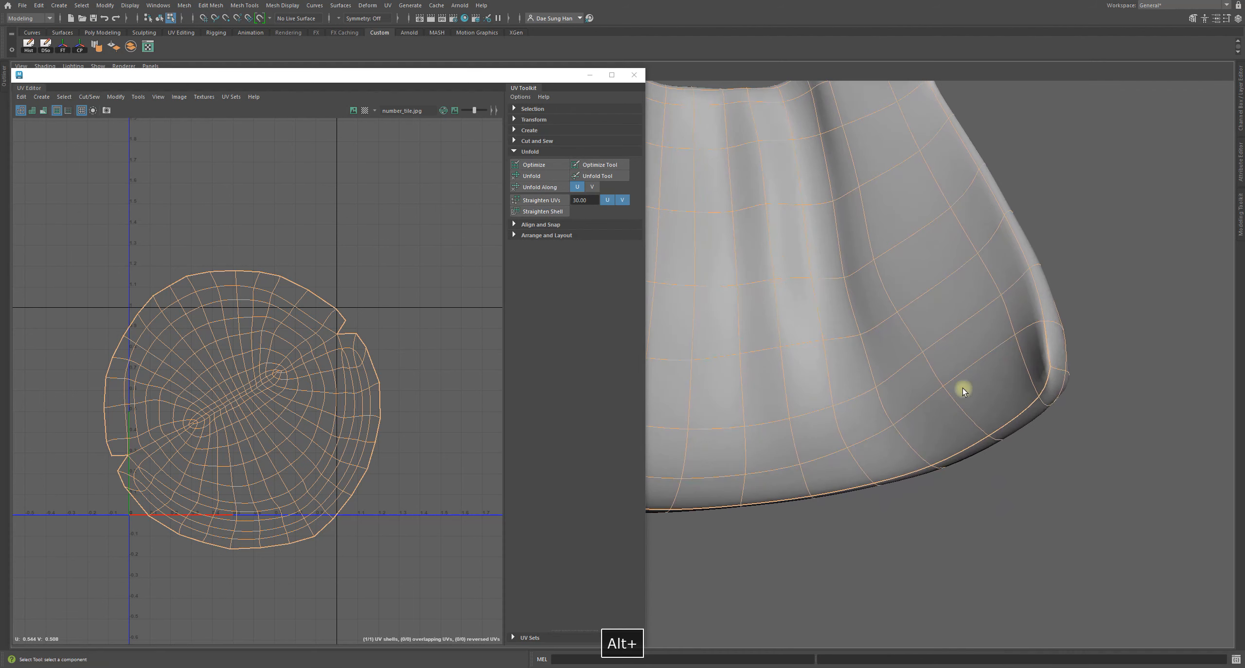
pyautogui.click(389, 451)
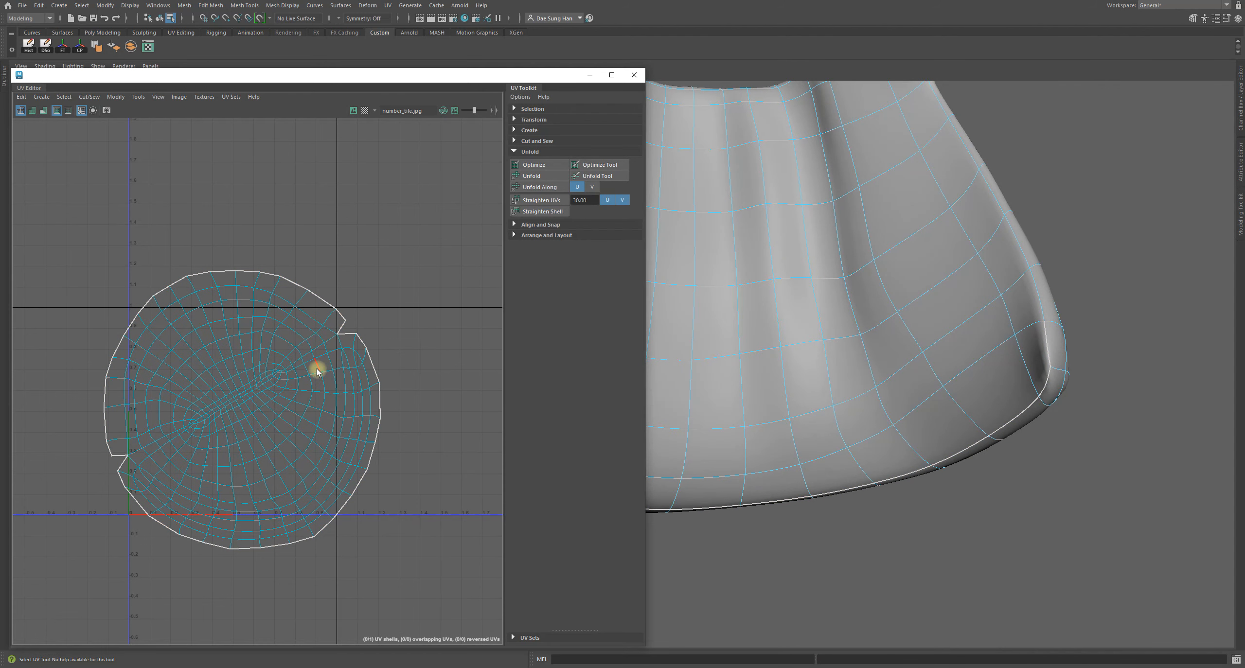
# - Turn off the cape's smooth preview and inspect the low-poly side opening beside the lower corner
pyautogui.keyDown('alt'); pyautogui.moveTo(272, 321); pyautogui.dragTo(761, 262, button='right'); pyautogui.keyUp('alt')
pyautogui.keyDown('alt'); pyautogui.moveTo(997, 240); pyautogui.dragTo(967, 296); pyautogui.keyUp('alt')
pyautogui.press('1')
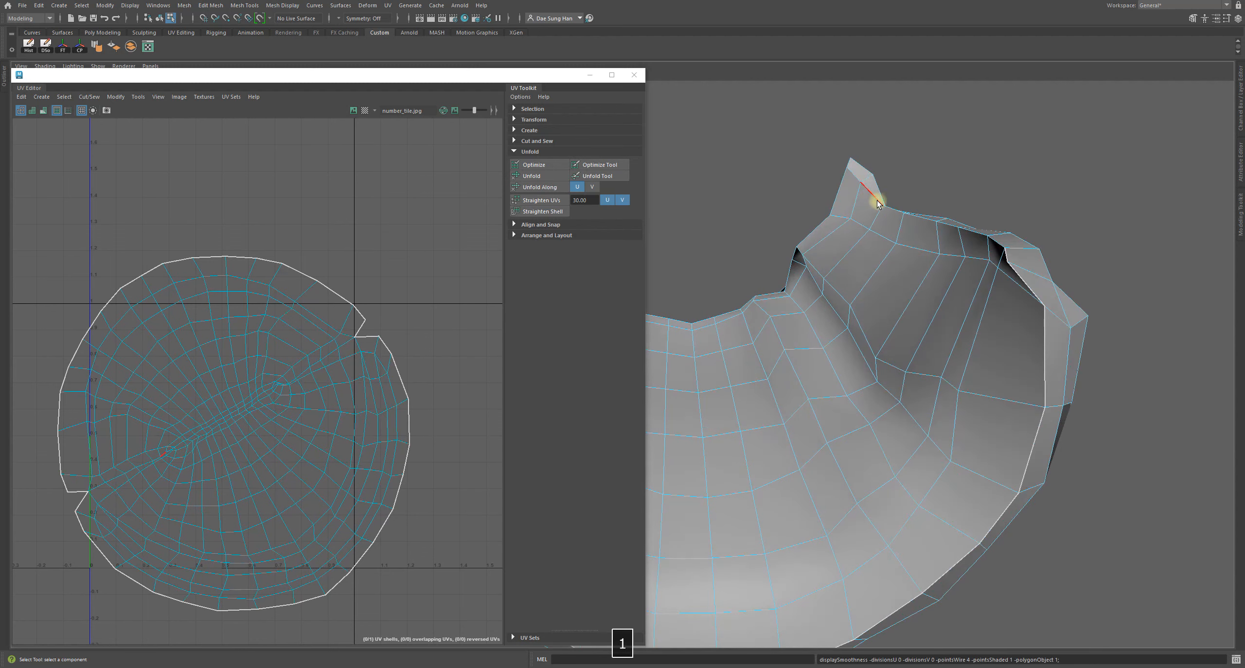
pyautogui.keyDown('alt'); pyautogui.moveTo(937, 245); pyautogui.dragTo(1004, 426); pyautogui.keyUp('alt')
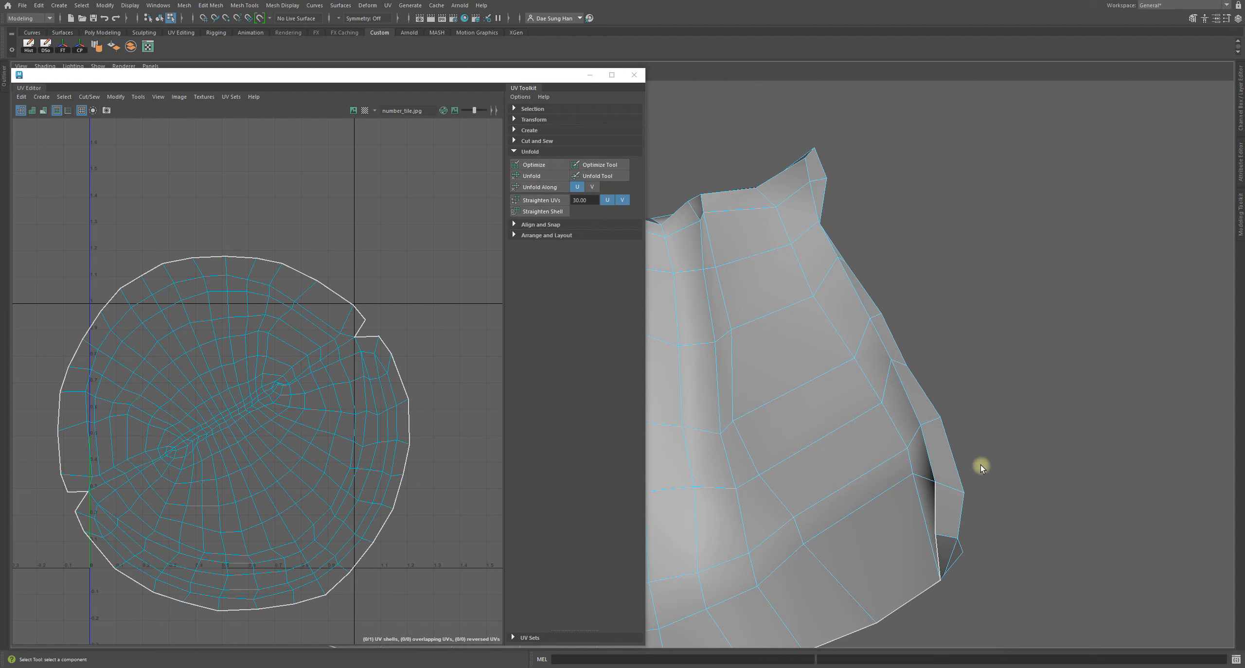
# - Select the run of inner side edges from one lower corner seam up to the cape's top corner and cut its UVs
pyautogui.click(930, 455)
pyautogui.keyDown('shift'); pyautogui.click(907, 390); pyautogui.keyUp('shift')
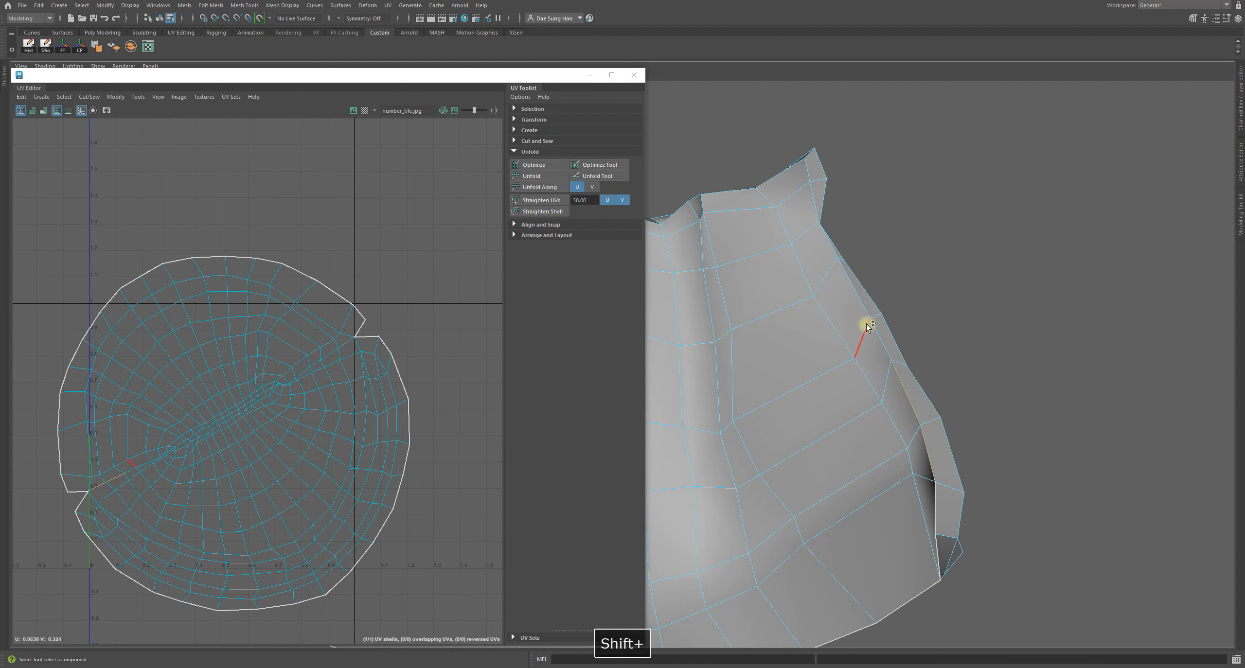
pyautogui.keyDown('alt'); pyautogui.moveTo(838, 218); pyautogui.dragTo(853, 190); pyautogui.keyUp('alt')
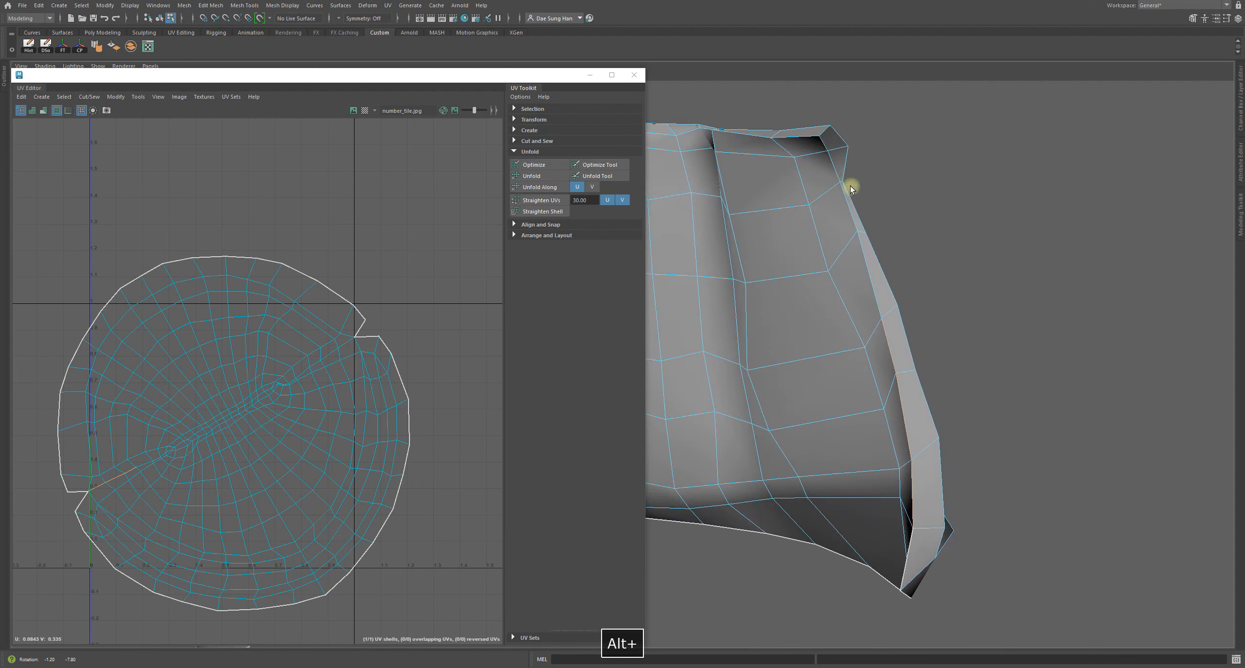
pyautogui.keyDown('shift'); pyautogui.click(825, 146); pyautogui.keyUp('shift')
pyautogui.keyDown('shift'); pyautogui.click(917, 520); pyautogui.keyUp('shift')
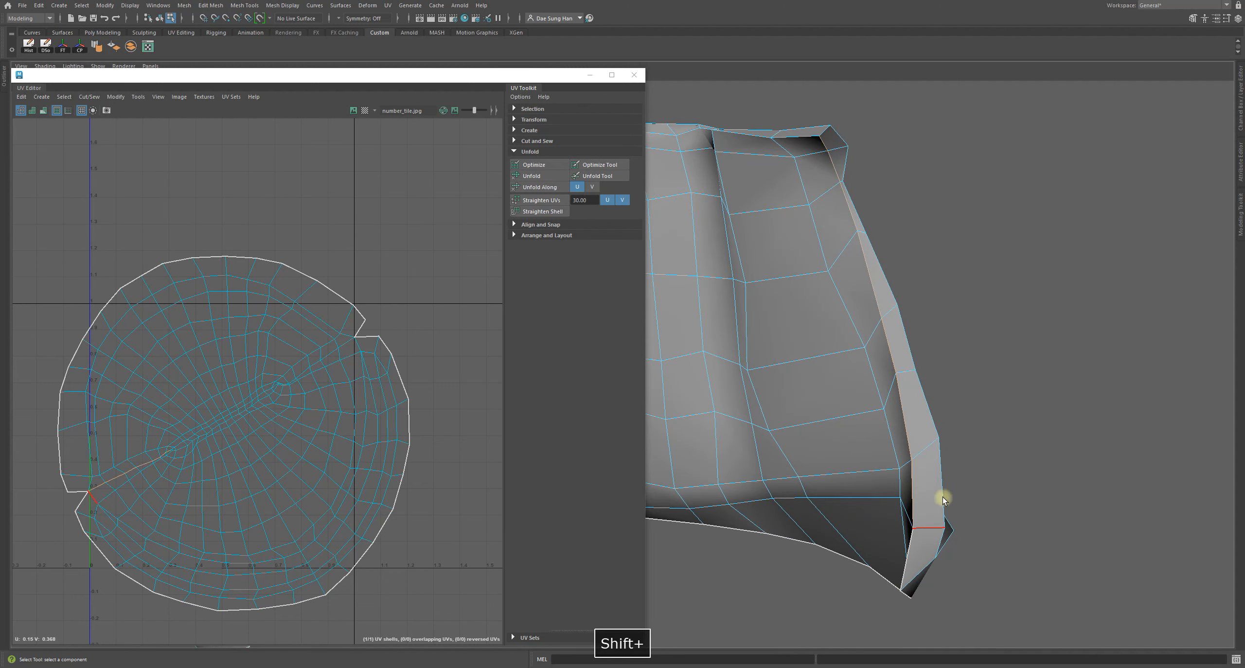
pyautogui.keyDown('alt'); pyautogui.moveTo(936, 289); pyautogui.dragTo(753, 343); pyautogui.keyUp('alt')
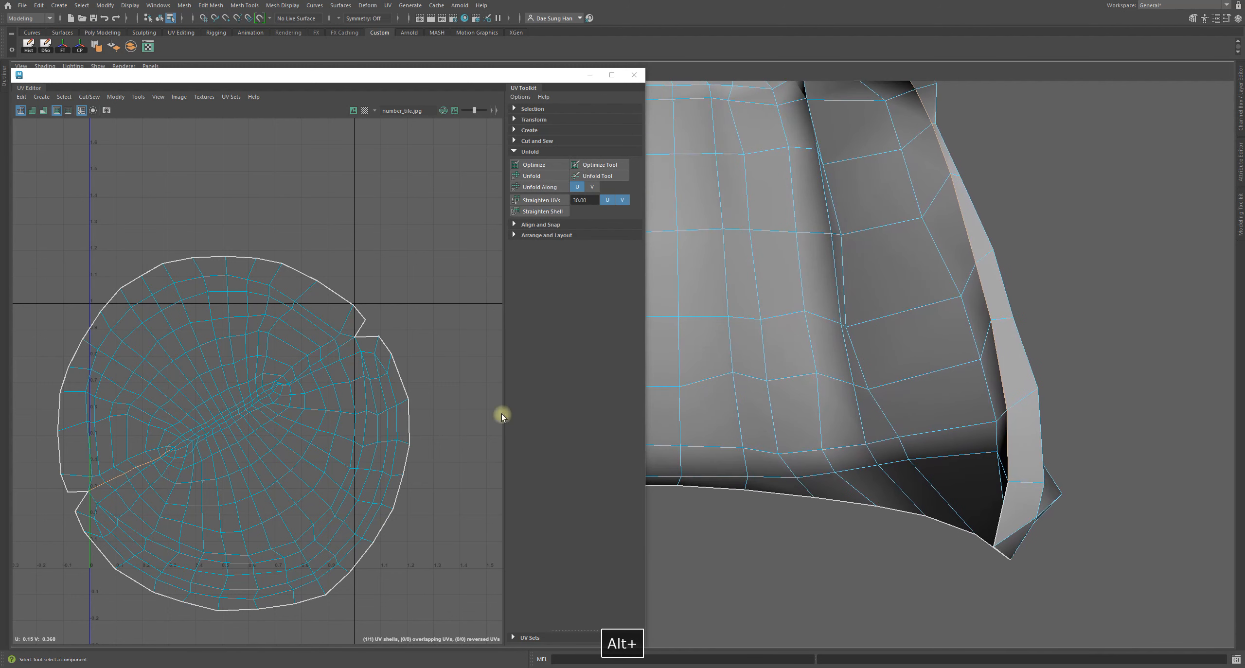
pyautogui.keyDown('shift'); pyautogui.moveTo(184, 331); pyautogui.dragTo(125, 340, button='right'); pyautogui.keyUp('shift')
# - Toggle the UV Editor's texture border and grid displays off and on to compare how the seams are highlighted
pyautogui.keyDown('alt'); pyautogui.moveTo(1035, 349); pyautogui.dragTo(1018, 343, button='right'); pyautogui.keyUp('alt')
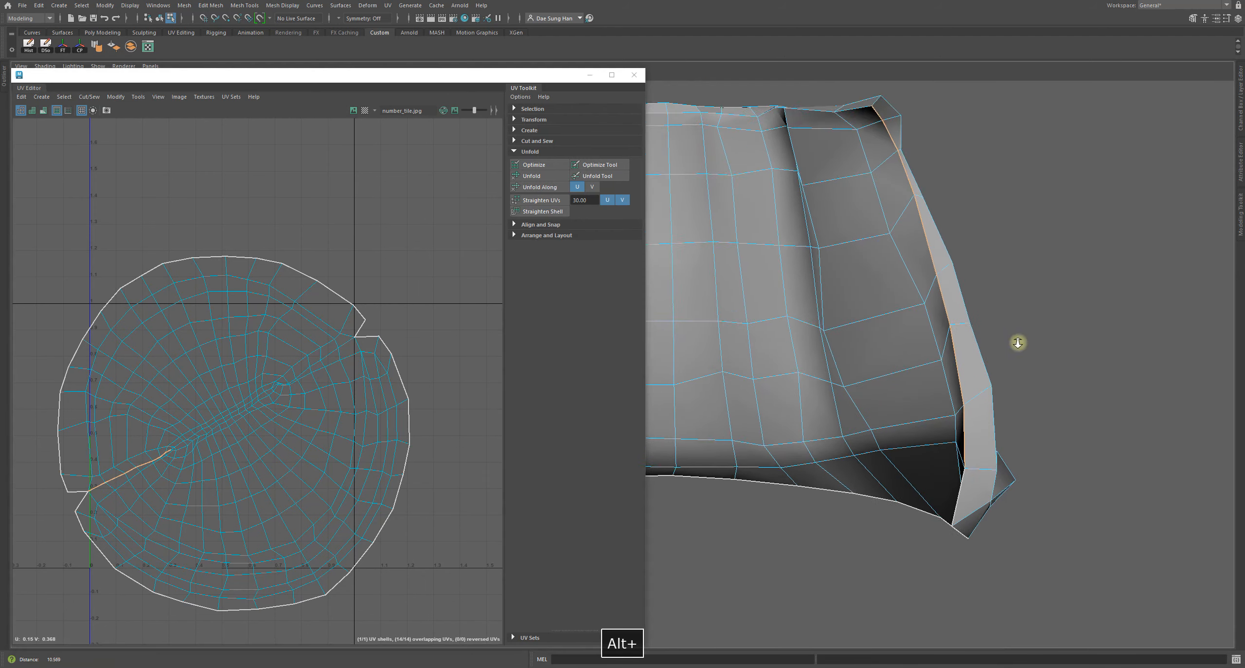
pyautogui.keyDown('alt'); pyautogui.moveTo(1018, 342); pyautogui.dragTo(1198, 347, button='middle'); pyautogui.keyUp('alt')
pyautogui.keyDown('alt'); pyautogui.moveTo(1198, 347); pyautogui.dragTo(855, 339); pyautogui.keyUp('alt')
pyautogui.keyDown('alt'); pyautogui.moveTo(856, 339); pyautogui.dragTo(827, 340, button='right'); pyautogui.keyUp('alt')
pyautogui.keyDown('alt'); pyautogui.moveTo(841, 374); pyautogui.dragTo(764, 314); pyautogui.keyUp('alt')
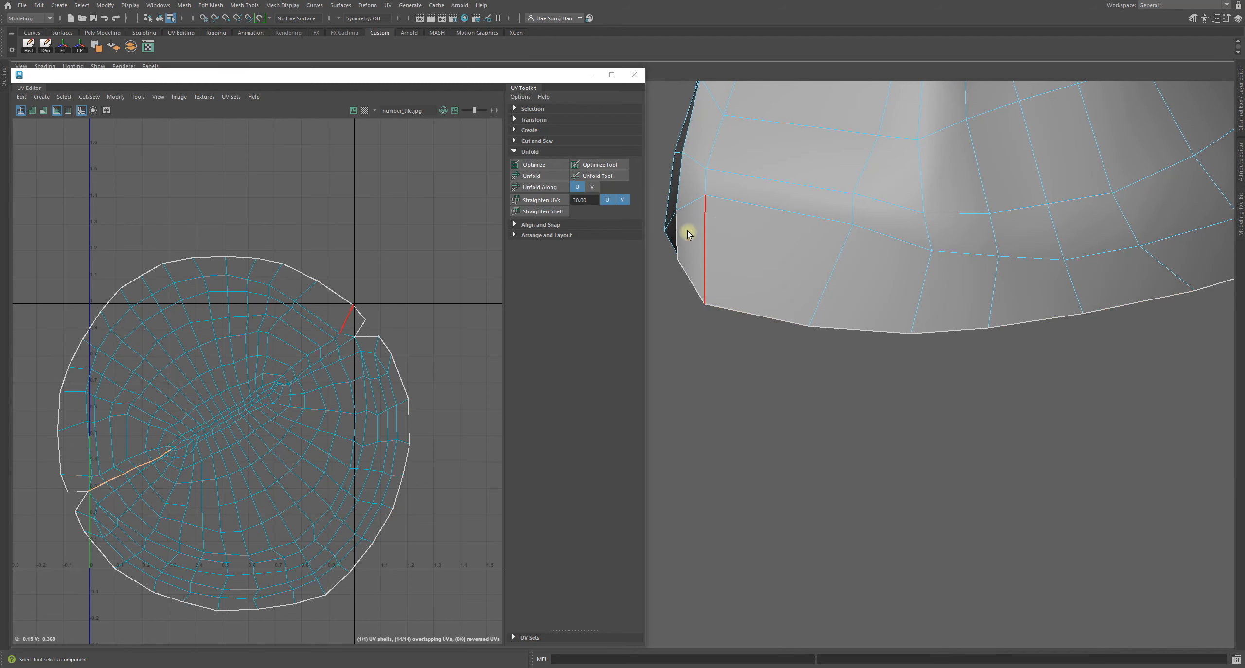
pyautogui.click(57, 110)
pyautogui.click(57, 111)
pyautogui.click(57, 111)
pyautogui.click(59, 110)
pyautogui.click(59, 109)
pyautogui.click(59, 110)
pyautogui.click(59, 110)
pyautogui.click(59, 110)
pyautogui.click(58, 109)
pyautogui.click(58, 109)
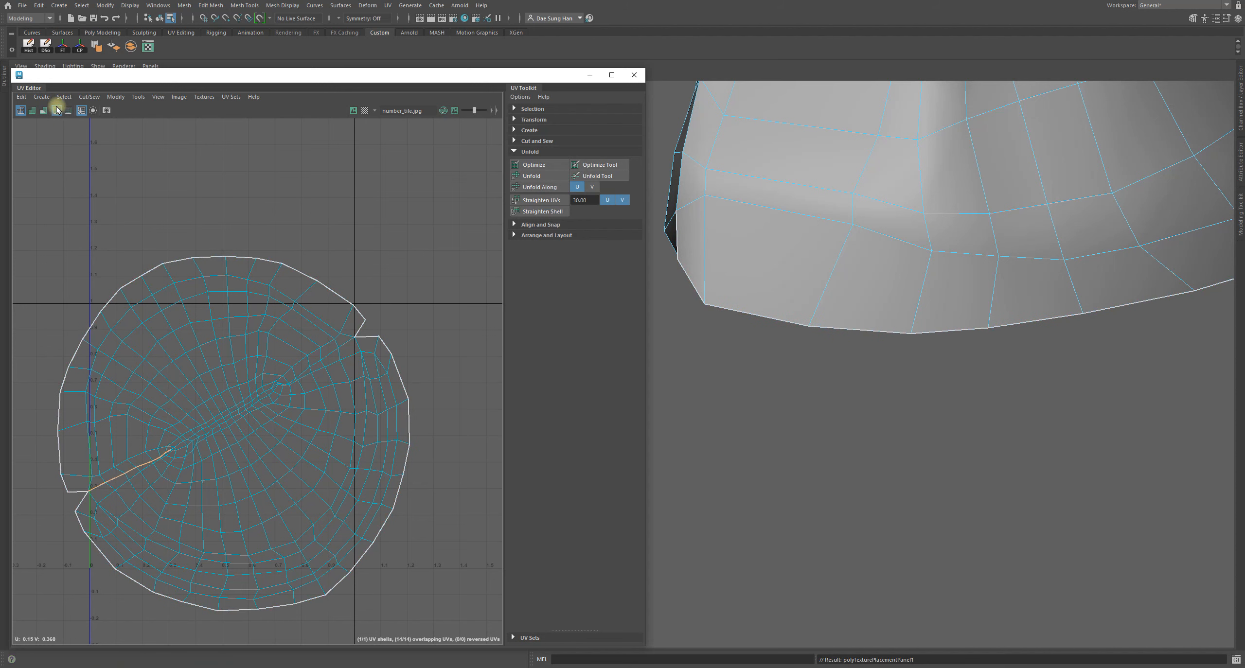
pyautogui.click(82, 111)
pyautogui.click(82, 111)
pyautogui.click(82, 111)
pyautogui.click(83, 111)
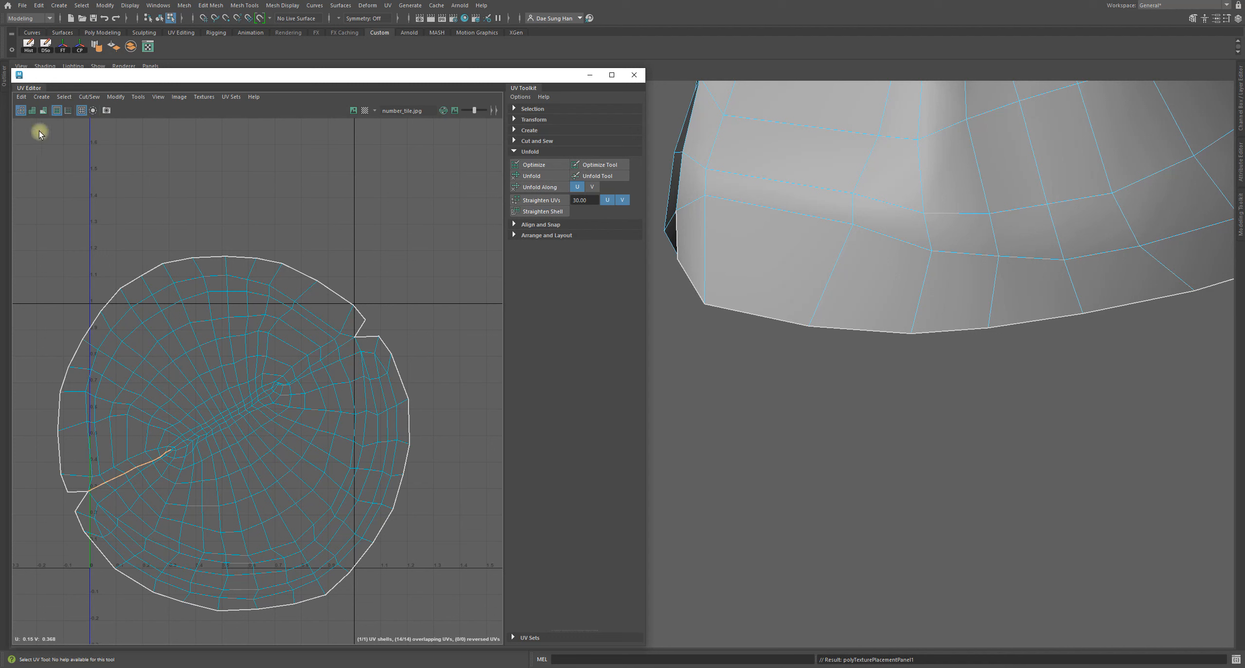
pyautogui.click(56, 111)
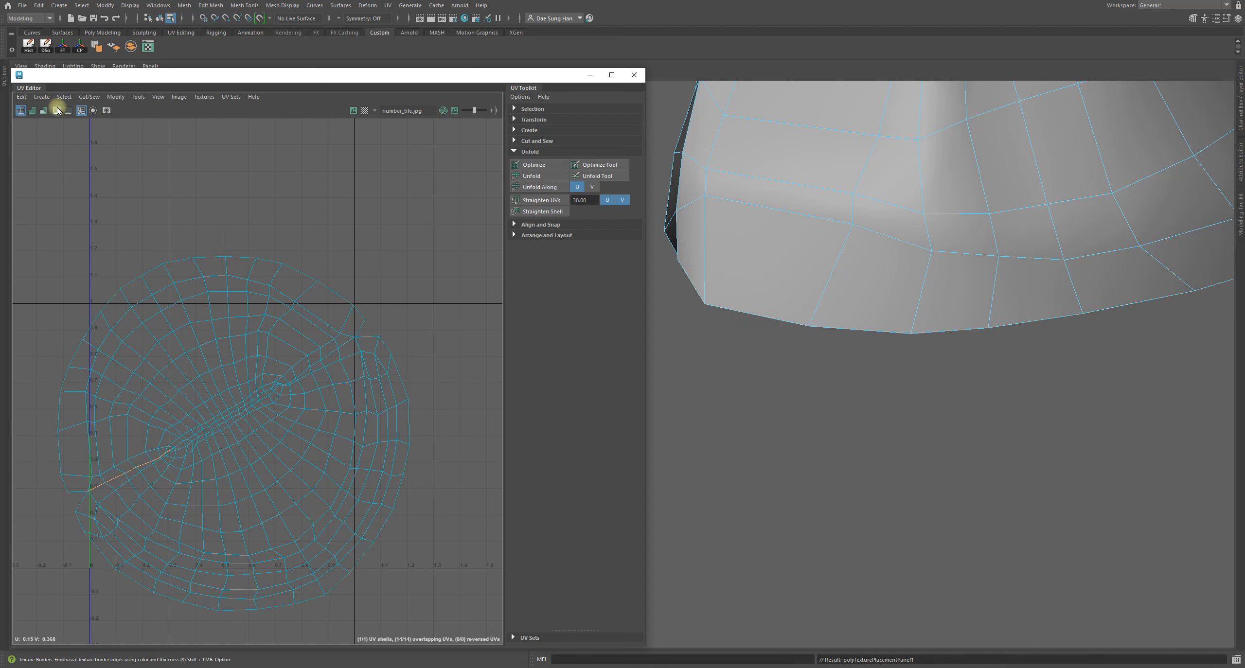
pyautogui.click(56, 110)
pyautogui.click(56, 111)
pyautogui.click(56, 110)
pyautogui.click(55, 110)
pyautogui.click(57, 111)
pyautogui.click(57, 112)
pyautogui.click(57, 112)
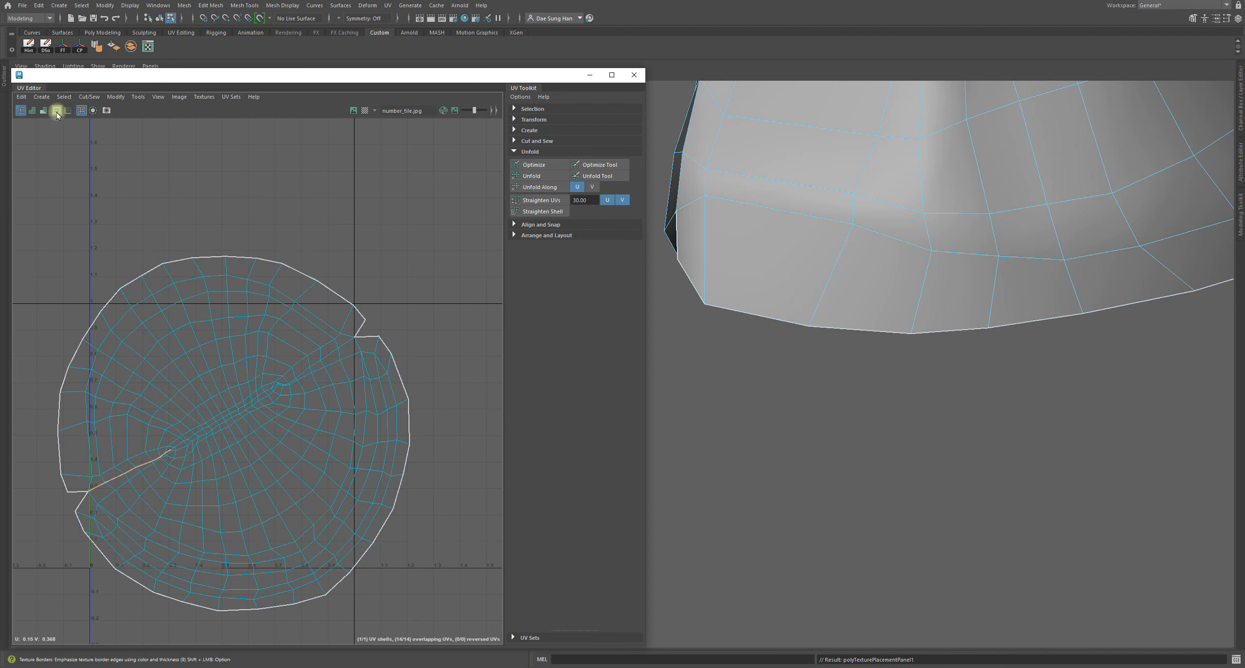
pyautogui.click(57, 112)
pyautogui.click(57, 112)
pyautogui.click(57, 112)
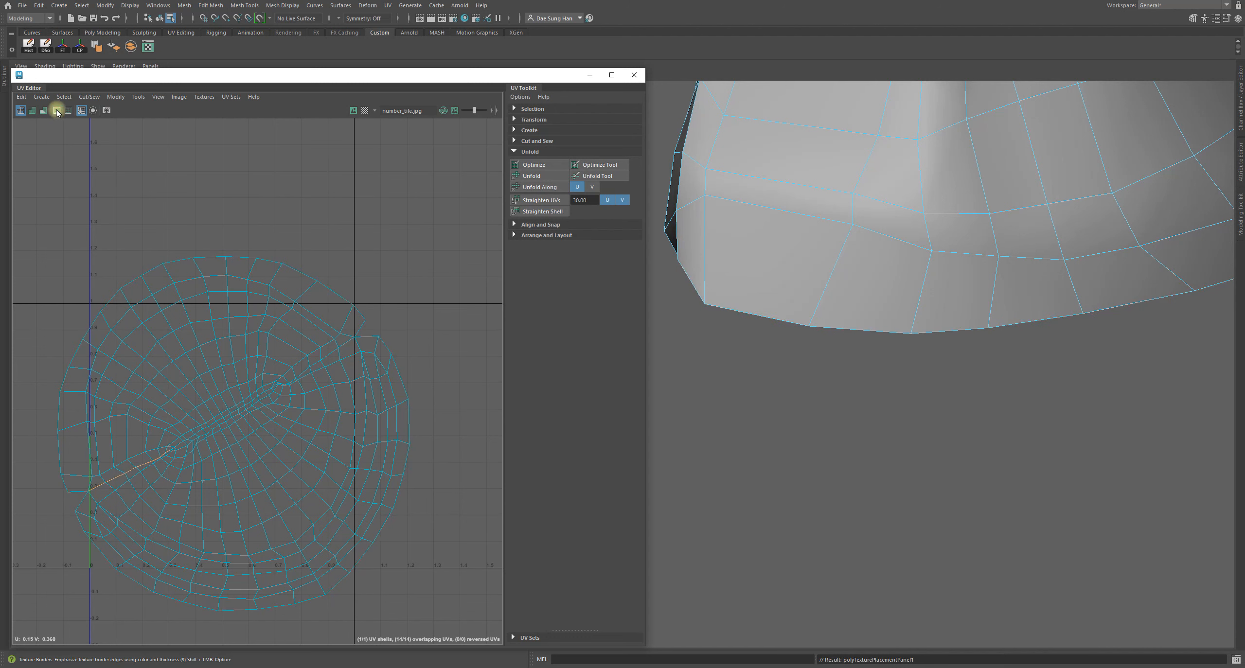
pyautogui.click(57, 111)
pyautogui.click(57, 111)
pyautogui.click(57, 111)
pyautogui.click(56, 111)
pyautogui.click(57, 111)
pyautogui.click(81, 109)
pyautogui.click(81, 109)
pyautogui.click(81, 110)
pyautogui.click(81, 110)
# - Toggle the texture image and checker map displays in the UV Editor and examine the checker pattern on the cape
pyautogui.keyDown('alt'); pyautogui.moveTo(243, 166); pyautogui.dragTo(367, 245, button='right'); pyautogui.keyUp('alt')
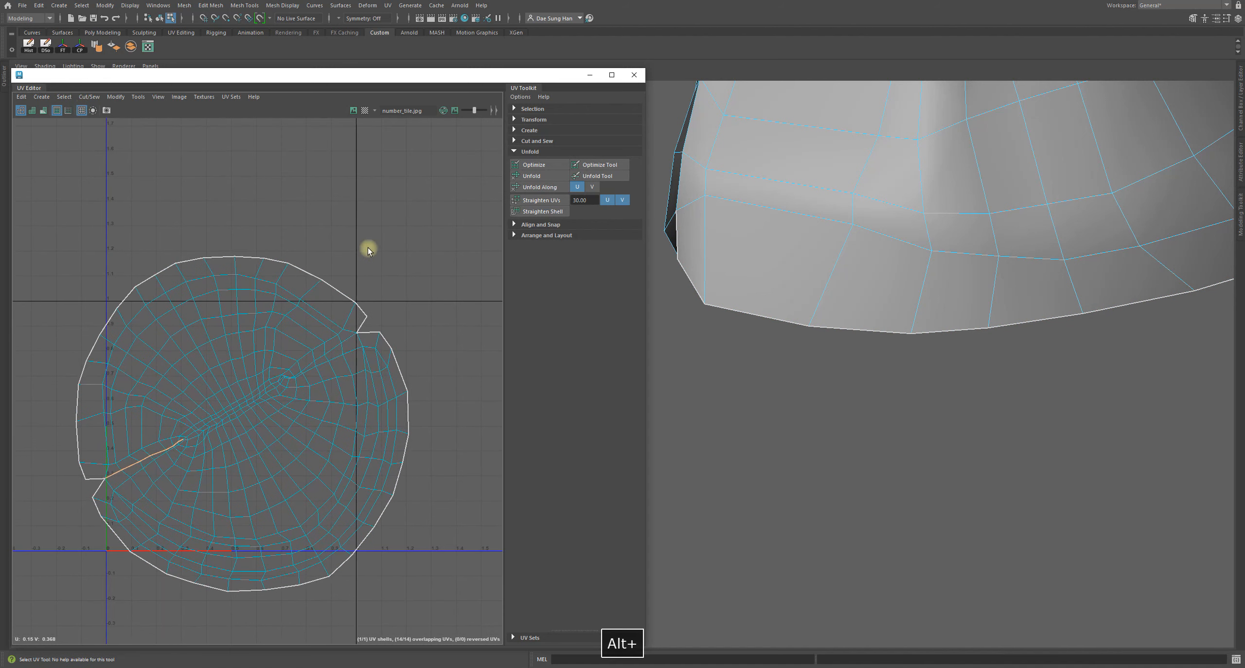
pyautogui.click(353, 111)
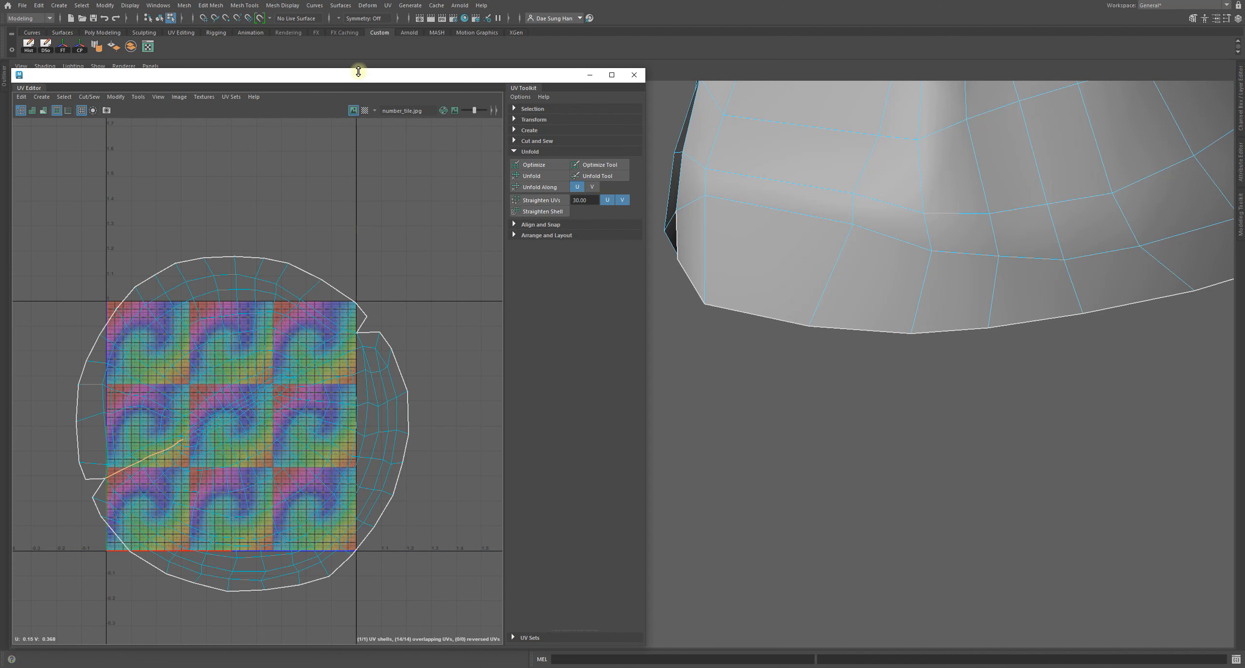
pyautogui.click(354, 111)
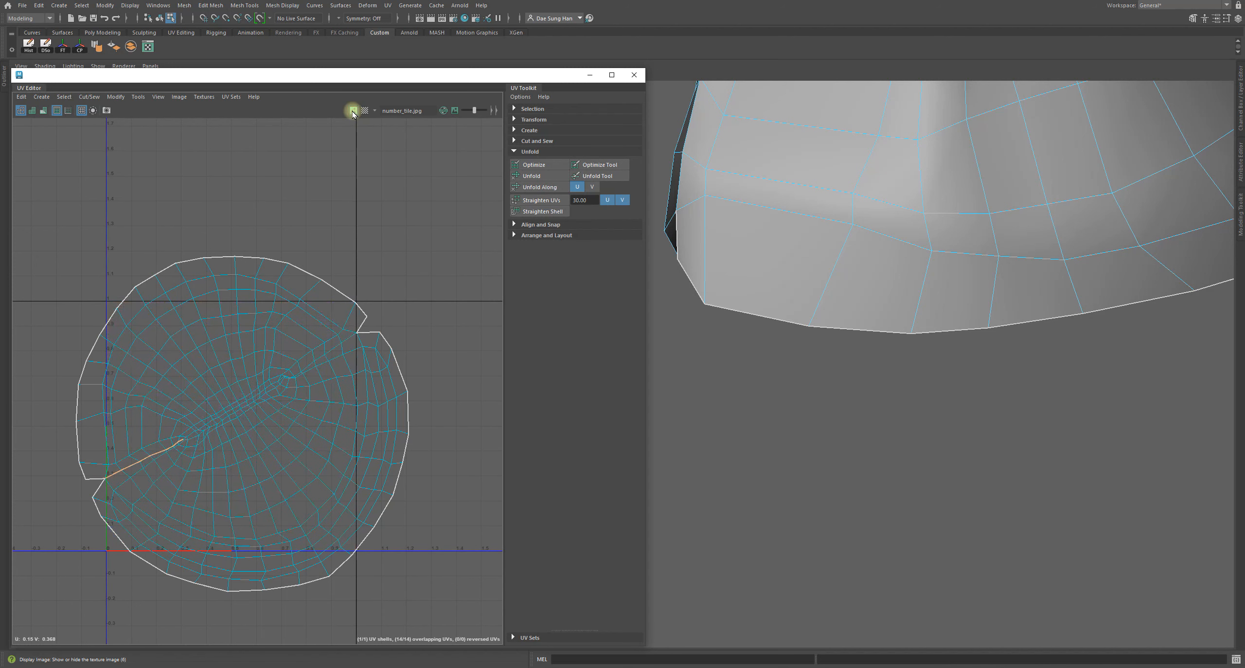
pyautogui.click(364, 111)
pyautogui.keyDown('alt'); pyautogui.moveTo(846, 194); pyautogui.dragTo(945, 356); pyautogui.keyUp('alt')
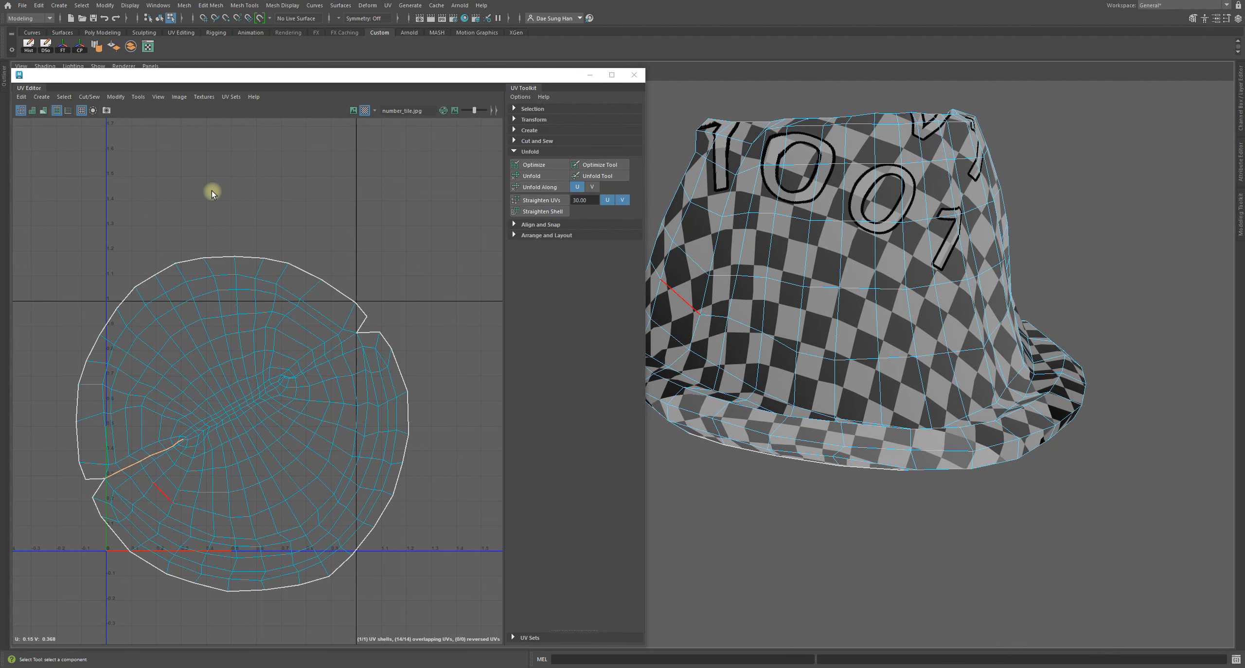
pyautogui.click(354, 110)
# - Select the matching run of inner side edges on the cape's opposite side, from the lower corner seam to the top, and cut its UVs
pyautogui.keyDown('alt'); pyautogui.moveTo(963, 366); pyautogui.dragTo(1111, 245); pyautogui.keyUp('alt')
pyautogui.keyDown('alt'); pyautogui.moveTo(122, 503); pyautogui.dragTo(554, 454, button='right'); pyautogui.keyUp('alt')
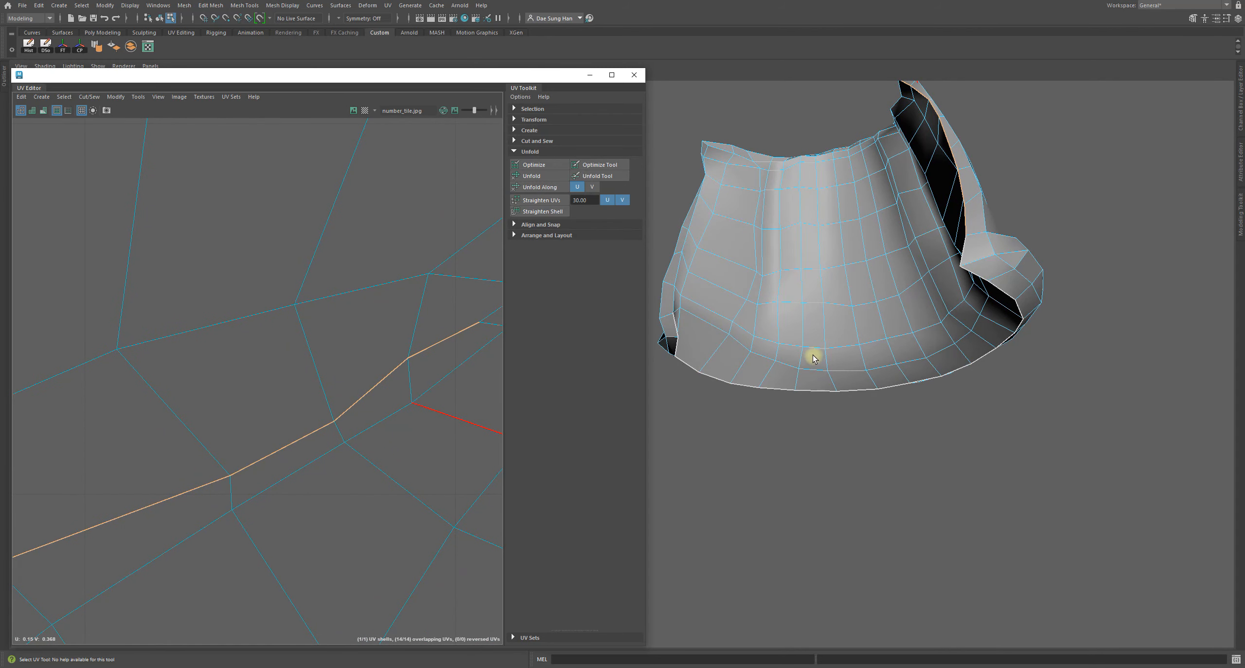
pyautogui.keyDown('alt'); pyautogui.moveTo(813, 359); pyautogui.dragTo(956, 312, button='right'); pyautogui.keyUp('alt')
pyautogui.keyDown('alt'); pyautogui.moveTo(170, 396); pyautogui.dragTo(97, 520, button='right'); pyautogui.keyUp('alt')
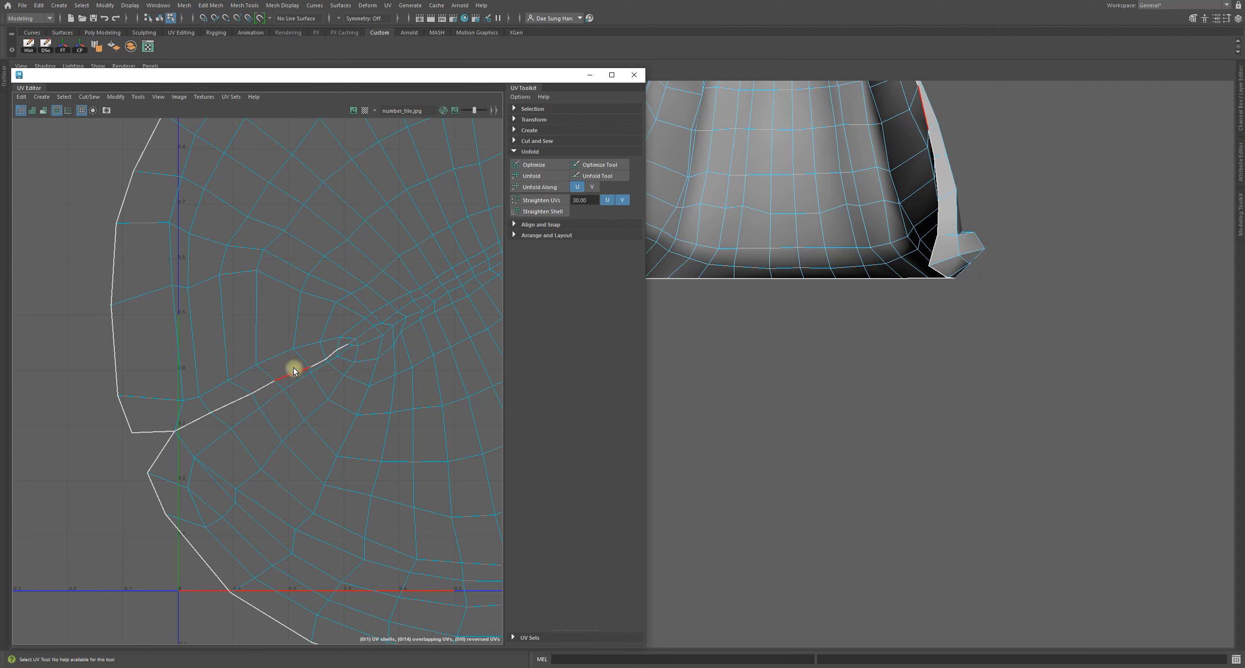
pyautogui.keyDown('alt'); pyautogui.moveTo(965, 279); pyautogui.dragTo(873, 217, button='right'); pyautogui.keyUp('alt')
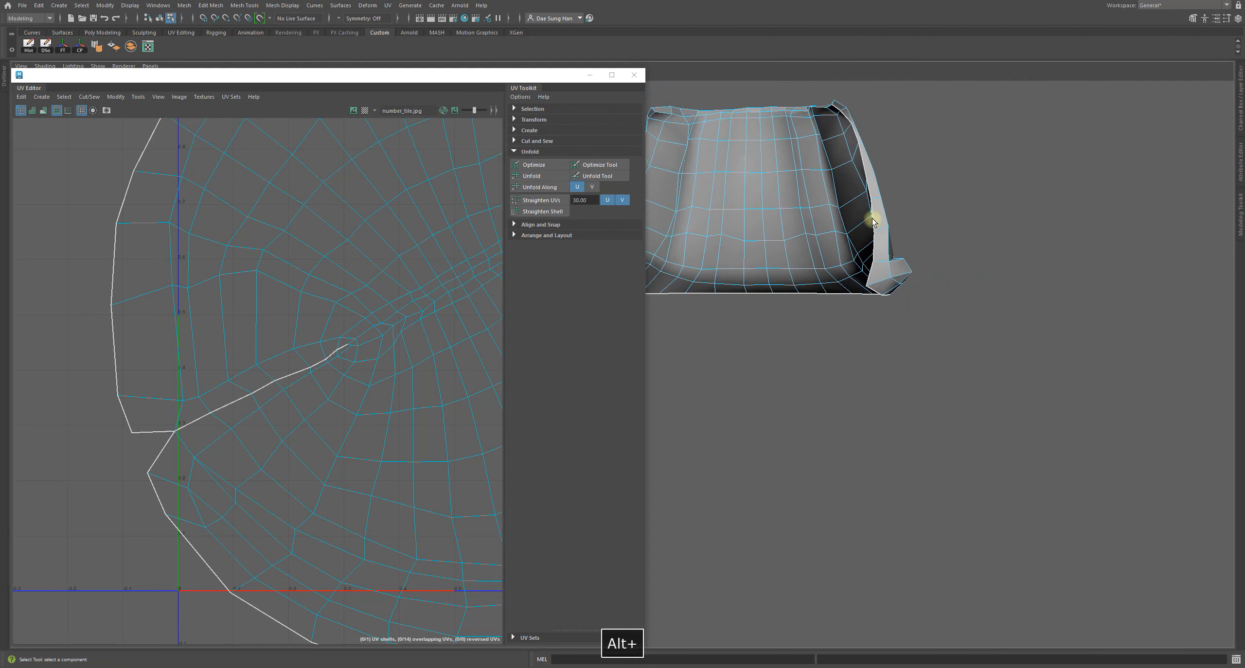
pyautogui.keyDown('alt'); pyautogui.moveTo(873, 224); pyautogui.dragTo(1015, 330, button='middle'); pyautogui.keyUp('alt')
pyautogui.keyDown('alt'); pyautogui.moveTo(822, 300); pyautogui.dragTo(751, 285); pyautogui.keyUp('alt')
pyautogui.keyDown('alt'); pyautogui.moveTo(820, 286); pyautogui.dragTo(1046, 441, button='right'); pyautogui.keyUp('alt')
pyautogui.keyDown('alt'); pyautogui.moveTo(992, 177); pyautogui.dragTo(731, 402); pyautogui.keyUp('alt')
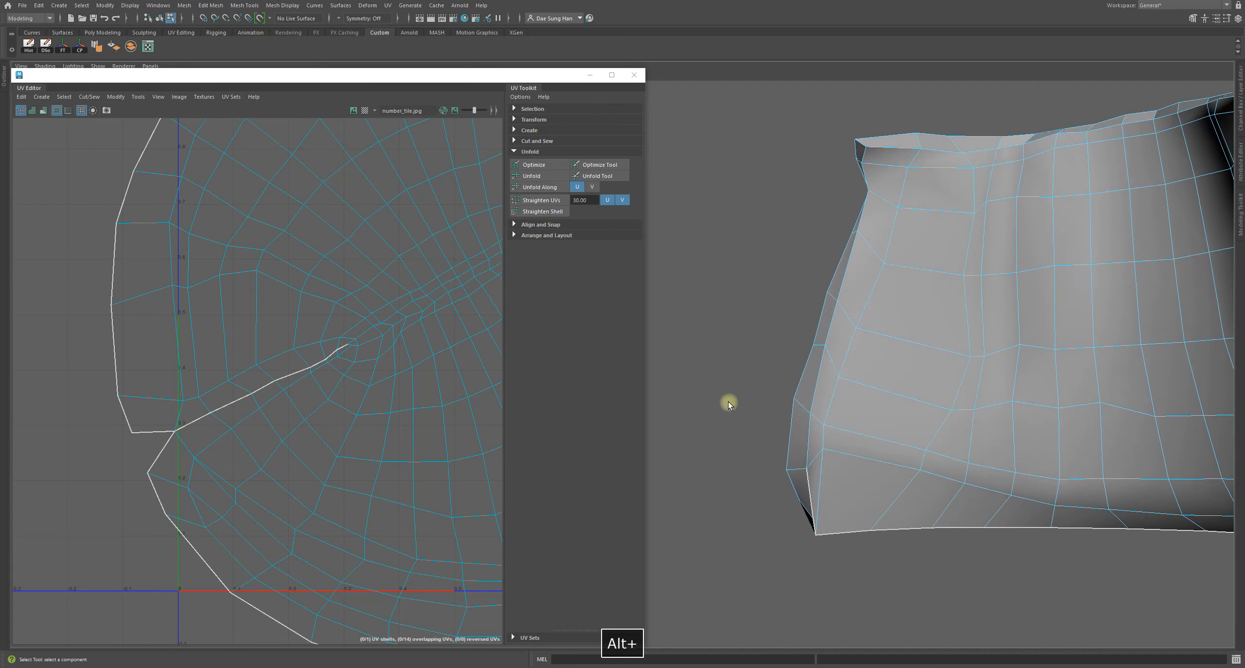
pyautogui.click(813, 430)
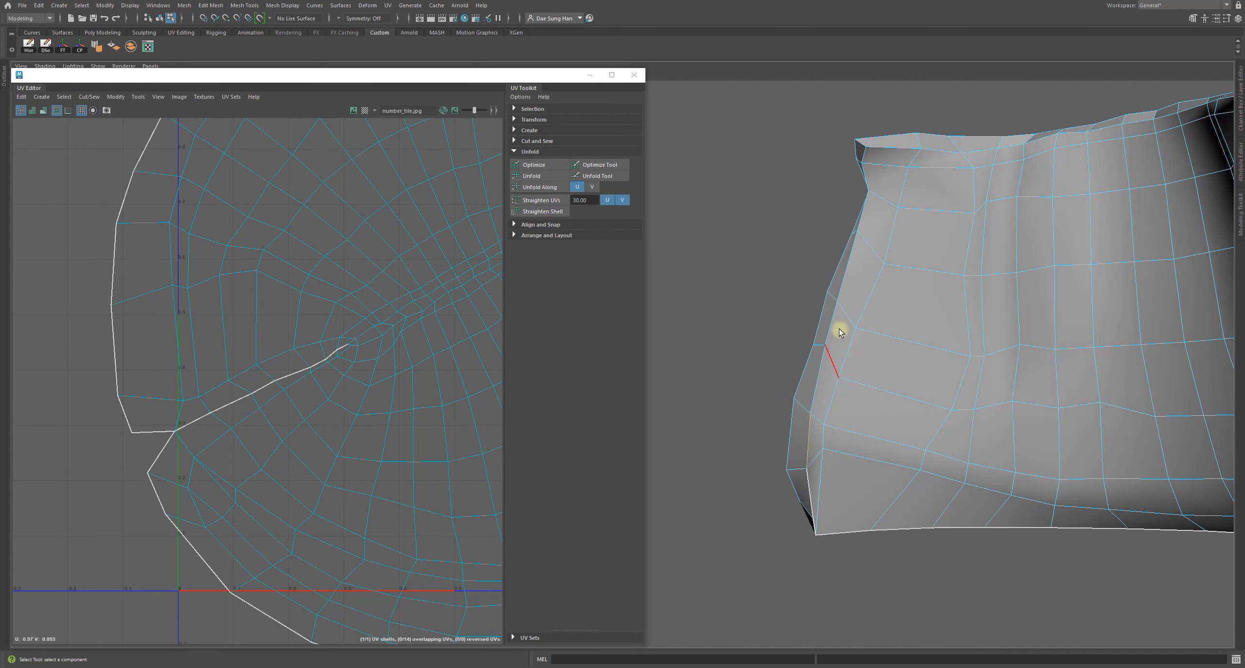
pyautogui.keyDown('shift'); pyautogui.doubleClick(865, 156); pyautogui.keyUp('shift')
pyautogui.keyDown('alt'); pyautogui.moveTo(357, 378); pyautogui.dragTo(293, 349, button='right'); pyautogui.keyUp('alt')
pyautogui.keyDown('alt'); pyautogui.moveTo(292, 348); pyautogui.dragTo(295, 314, button='middle'); pyautogui.keyUp('alt')
pyautogui.keyDown('shift'); pyautogui.moveTo(362, 195); pyautogui.dragTo(316, 228, button='right'); pyautogui.keyUp('shift')
pyautogui.click(420, 591)
# - Select the entire cape UV shell, unfold it with the new side cuts, and optimize it once
pyautogui.keyDown('alt'); pyautogui.moveTo(403, 564); pyautogui.dragTo(115, 251, button='right'); pyautogui.keyUp('alt')
pyautogui.moveTo(115, 251); pyautogui.dragTo(501, 644)
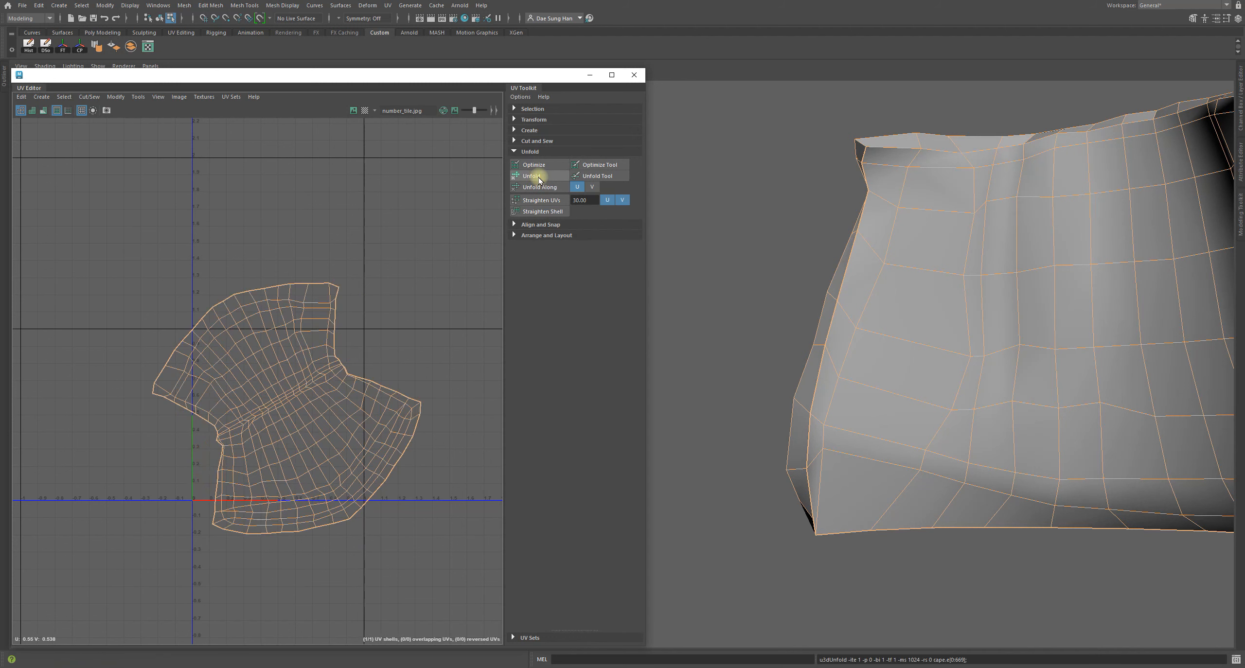
pyautogui.keyDown('alt'); pyautogui.moveTo(424, 415); pyautogui.dragTo(384, 463, button='right'); pyautogui.keyUp('alt')
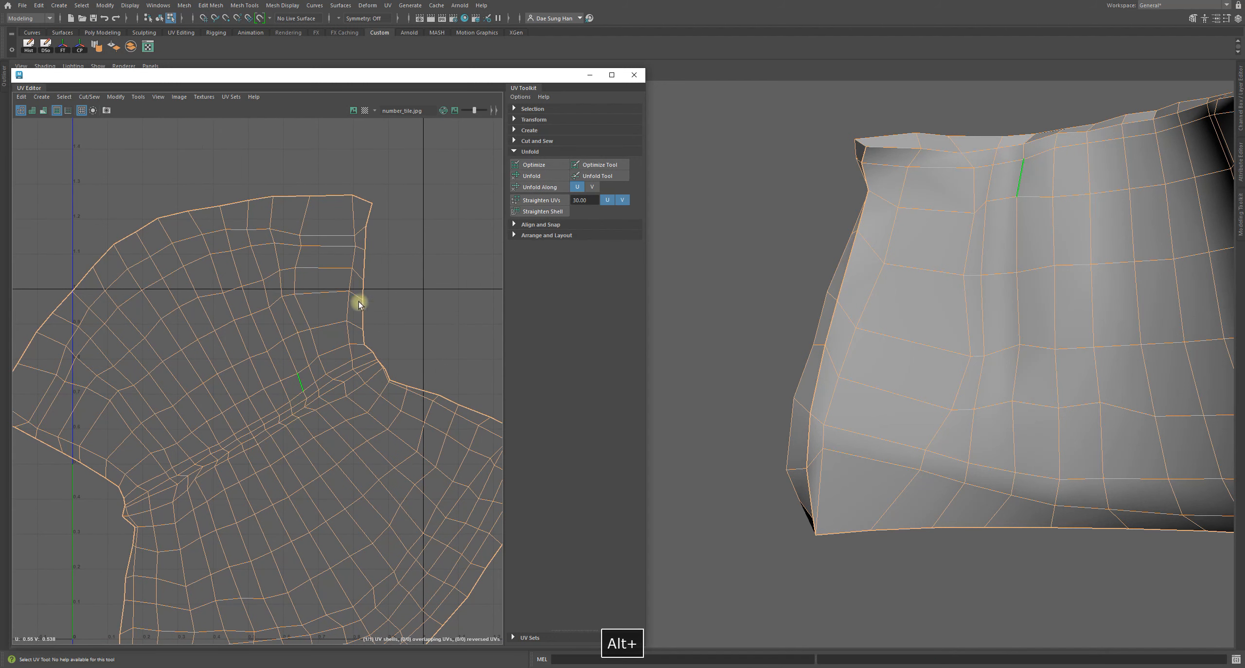
pyautogui.click(535, 165)
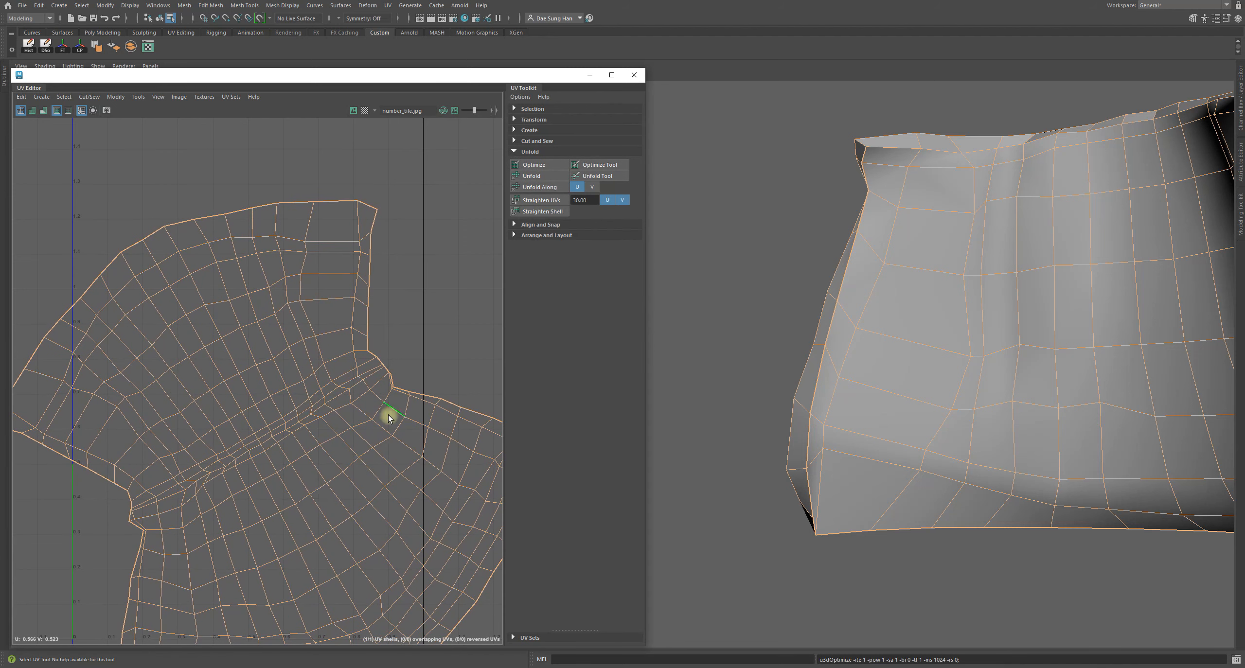
# - Switch to vertex selection and pick the vertex at the notch of the shell border to identify its matching seam UVs
pyautogui.keyDown('alt'); pyautogui.moveTo(243, 523); pyautogui.dragTo(479, 248, button='right'); pyautogui.keyUp('alt')
pyautogui.keyDown('alt'); pyautogui.moveTo(350, 259); pyautogui.dragTo(363, 297, button='middle'); pyautogui.keyUp('alt')
pyautogui.keyDown('alt'); pyautogui.moveTo(364, 297); pyautogui.dragTo(356, 320, button='right'); pyautogui.keyUp('alt')
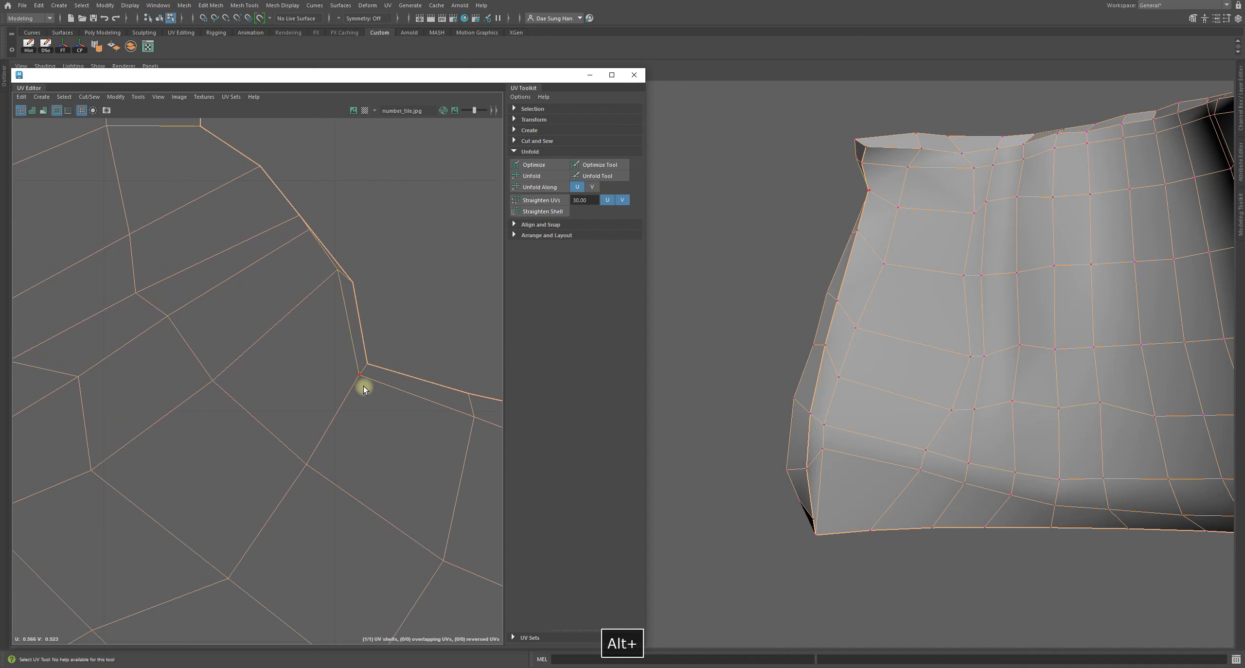
pyautogui.click(371, 360)
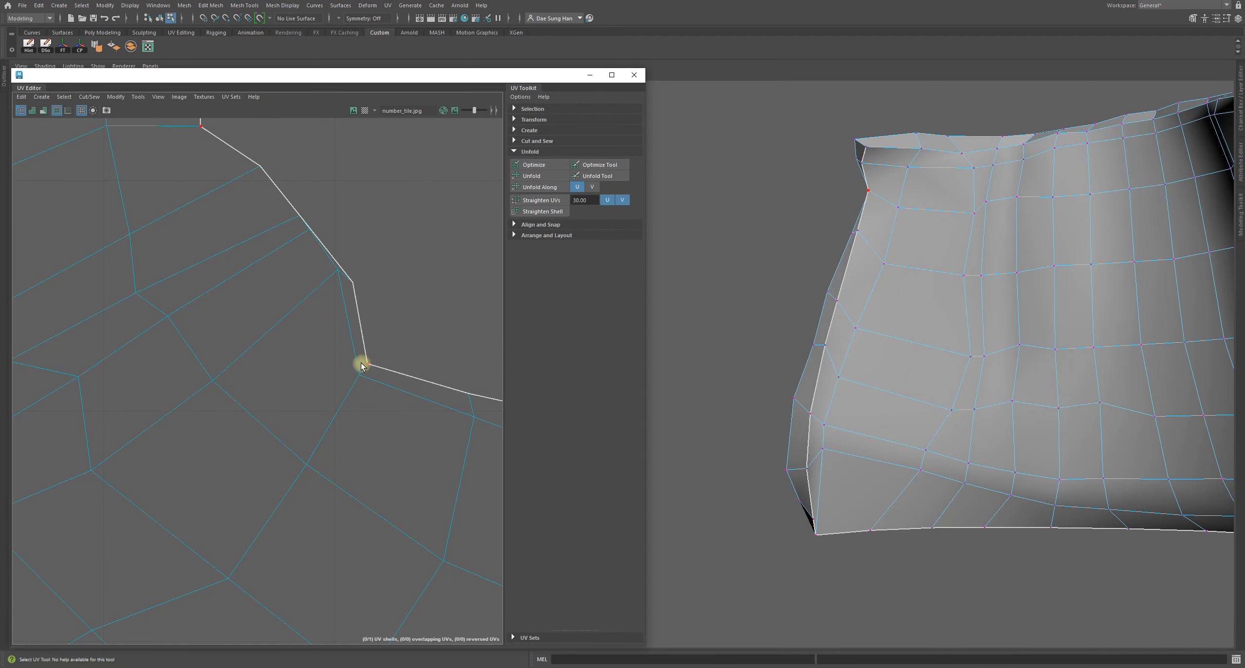
pyautogui.press('w')
pyautogui.press('q')
pyautogui.press('w')
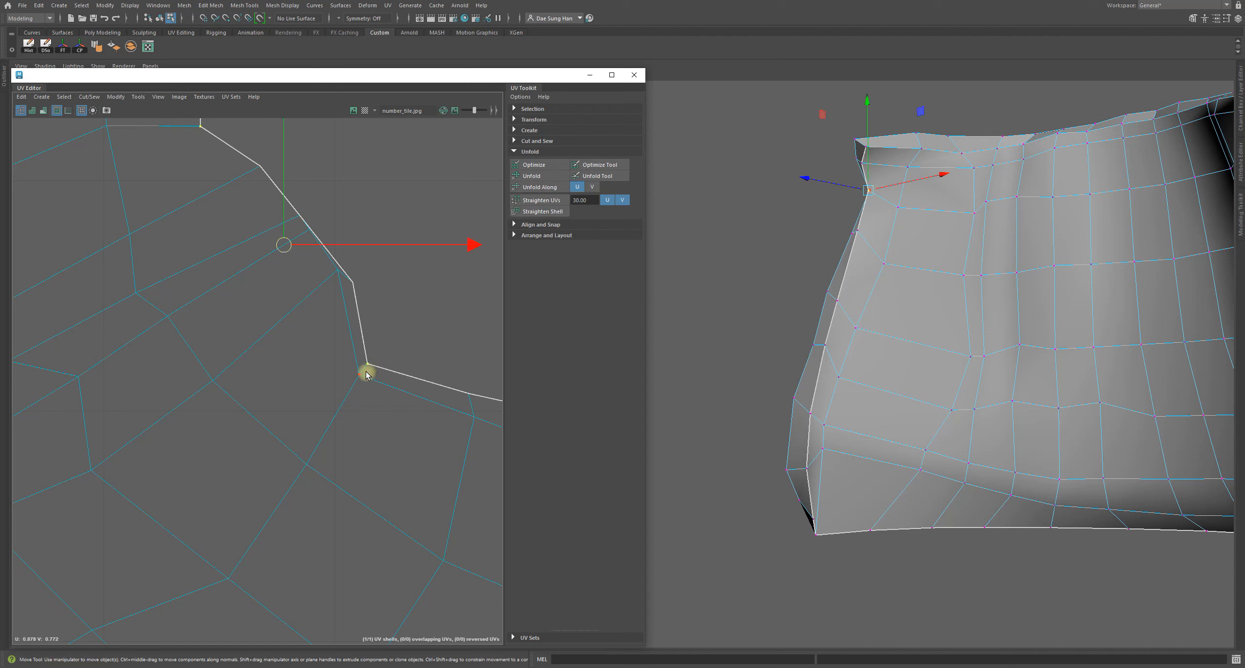
pyautogui.click(404, 341)
pyautogui.click(369, 363)
pyautogui.keyDown('alt'); pyautogui.moveTo(376, 346); pyautogui.dragTo(236, 352, button='right'); pyautogui.keyUp('alt')
pyautogui.keyDown('alt'); pyautogui.moveTo(315, 301); pyautogui.dragTo(3, 351, button='right'); pyautogui.keyUp('alt')
pyautogui.keyDown('alt'); pyautogui.moveTo(340, 404); pyautogui.dragTo(160, 398, button='right'); pyautogui.keyUp('alt')
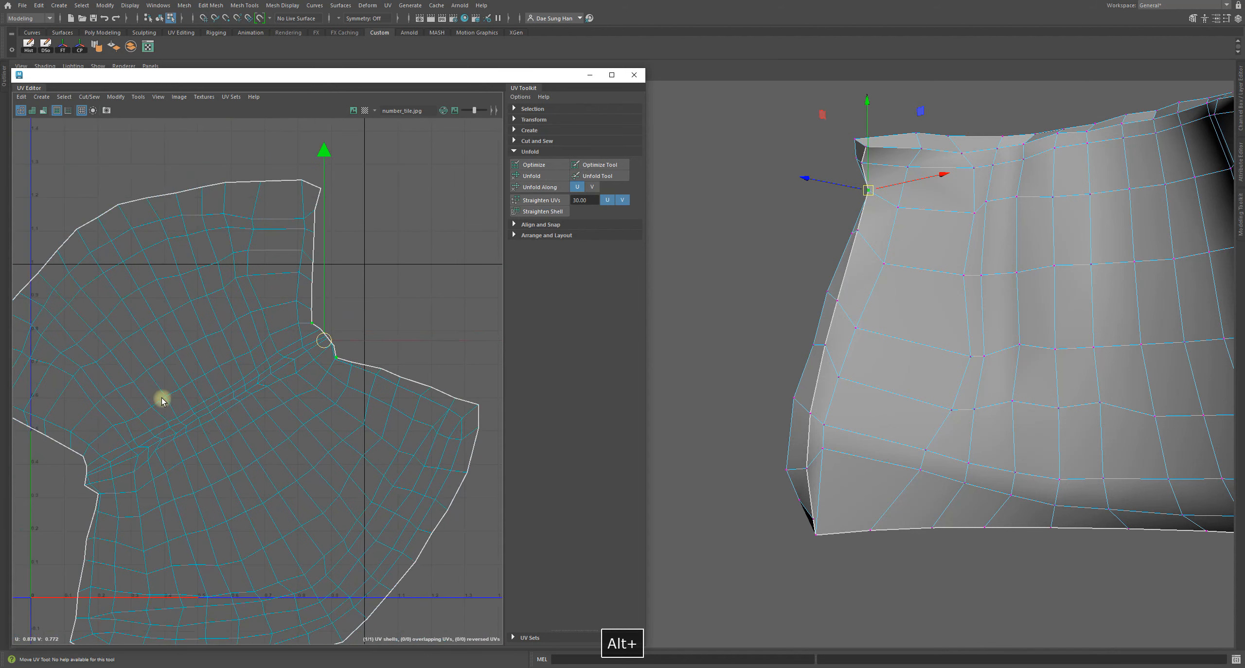
# - Reselect the vertex at the shell border's notch and locate it at the top of the cape's side seam in the viewport
pyautogui.click(375, 280)
pyautogui.keyDown('alt'); pyautogui.moveTo(343, 364); pyautogui.dragTo(717, 479, button='right'); pyautogui.keyUp('alt')
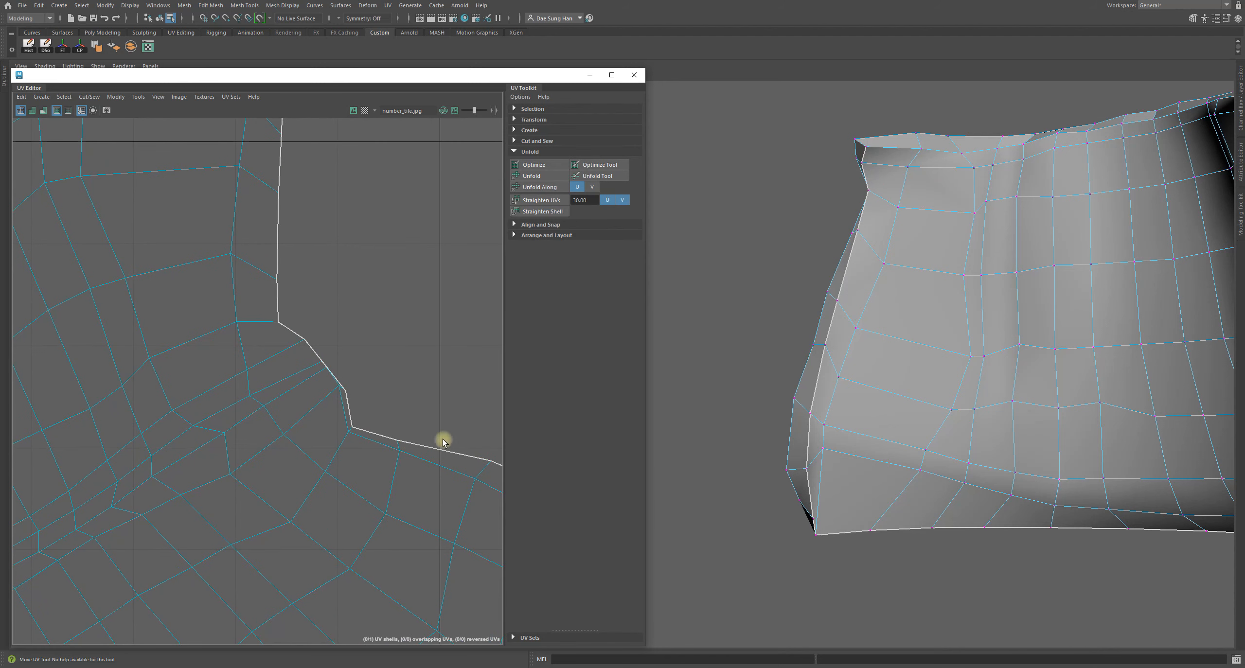
pyautogui.click(353, 429)
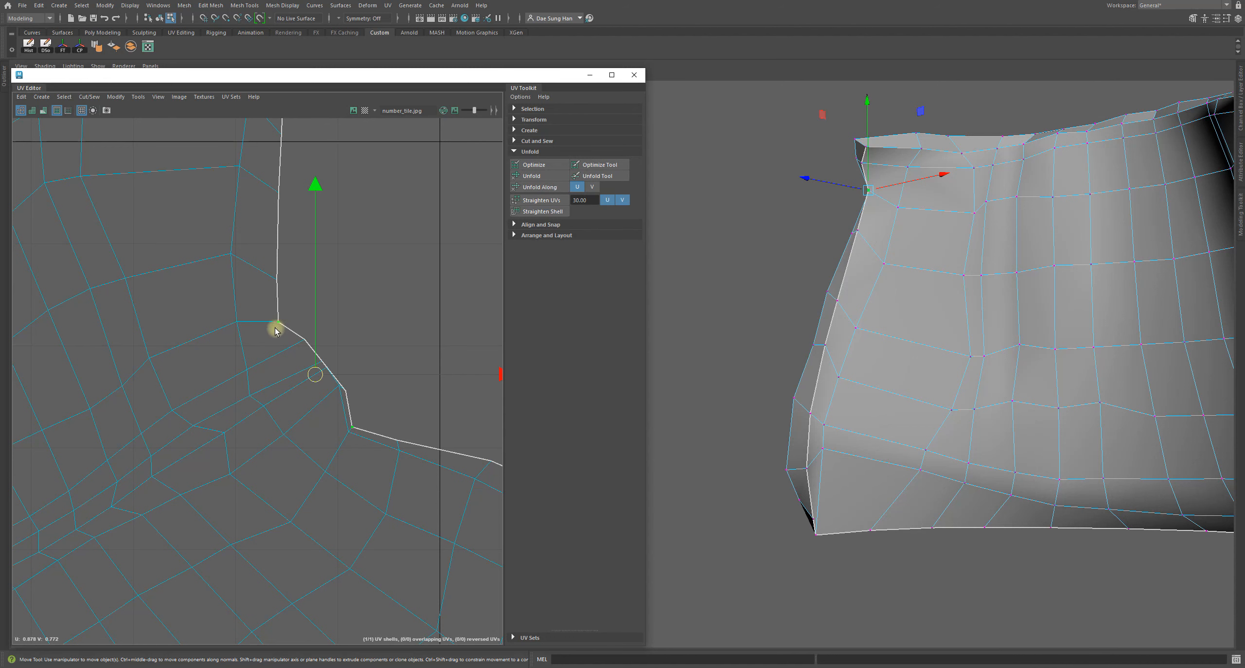
pyautogui.keyDown('alt'); pyautogui.moveTo(893, 168); pyautogui.dragTo(995, 401); pyautogui.keyUp('alt')
pyautogui.keyDown('alt'); pyautogui.moveTo(1015, 350); pyautogui.dragTo(972, 386); pyautogui.keyUp('alt')
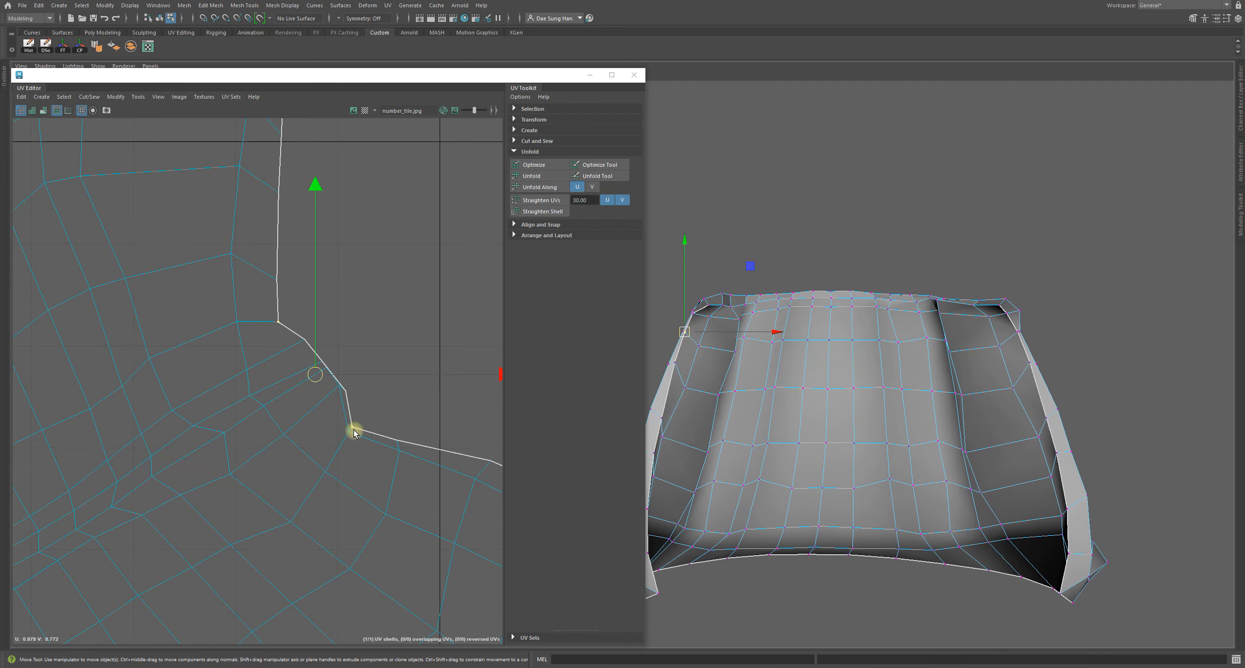
pyautogui.keyDown('alt'); pyautogui.moveTo(869, 395); pyautogui.dragTo(979, 434, button='middle'); pyautogui.keyUp('alt')
pyautogui.press('f')
# - Switch the viewport to wireframe, examine the edges around the vertex at the top of the side seam, and clear the selection
pyautogui.keyDown('alt'); pyautogui.moveTo(946, 368); pyautogui.dragTo(835, 363, button='right'); pyautogui.keyUp('alt')
pyautogui.keyDown('alt'); pyautogui.moveTo(836, 363); pyautogui.dragTo(932, 409, button='middle'); pyautogui.keyUp('alt')
pyautogui.press('4')
pyautogui.keyDown('alt'); pyautogui.moveTo(903, 419); pyautogui.dragTo(788, 444); pyautogui.keyUp('alt')
pyautogui.keyDown('alt'); pyautogui.moveTo(788, 444); pyautogui.dragTo(859, 411, button='middle'); pyautogui.keyUp('alt')
pyautogui.keyDown('alt'); pyautogui.moveTo(308, 376); pyautogui.dragTo(204, 386, button='middle'); pyautogui.keyUp('alt')
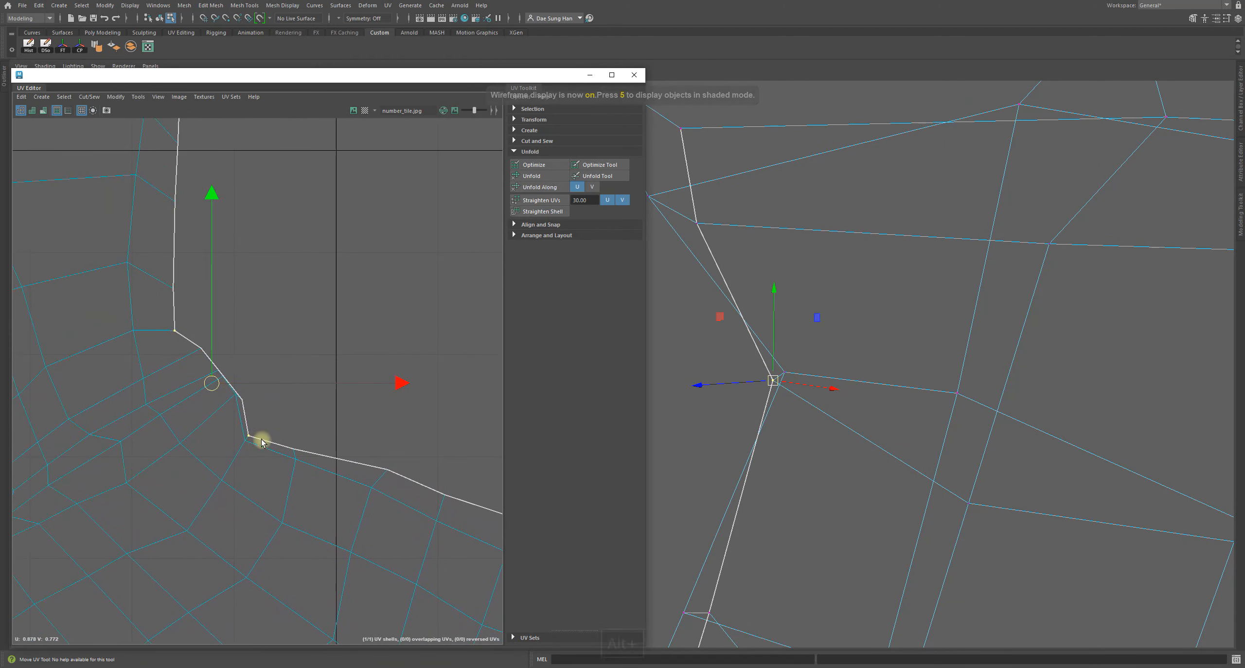
pyautogui.click(264, 426)
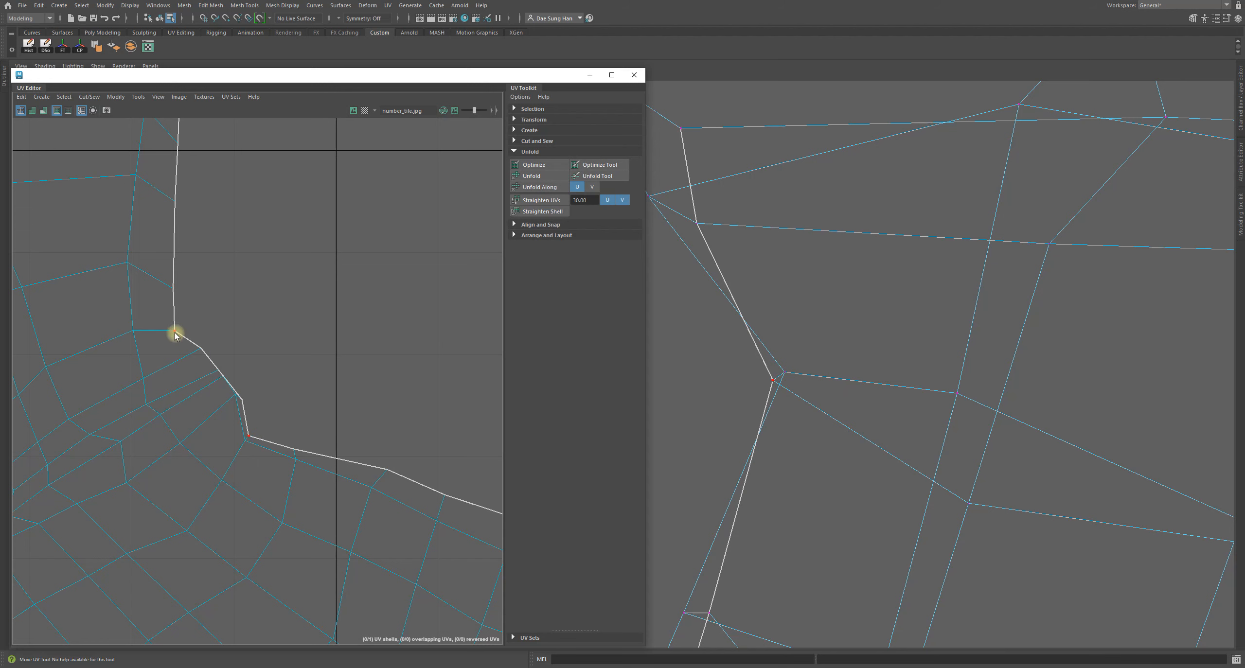
pyautogui.keyDown('alt'); pyautogui.moveTo(764, 283); pyautogui.dragTo(895, 360, button='middle'); pyautogui.keyUp('alt')
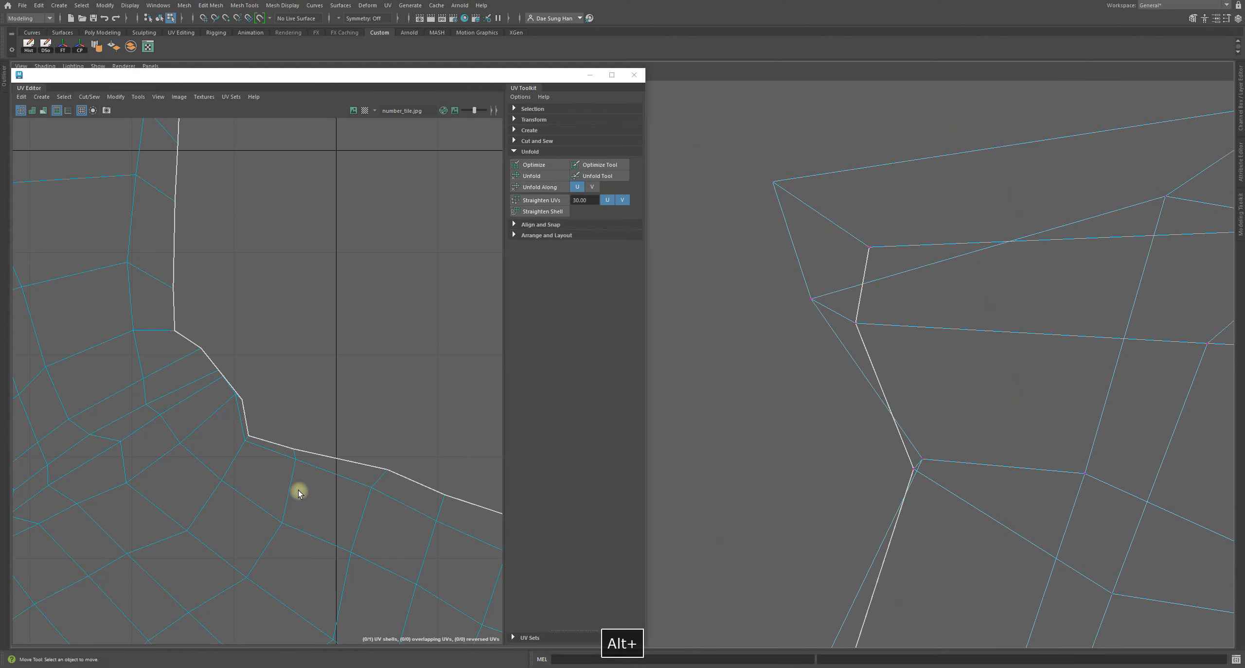
# - Select the vertex whose seam UVs form the notch's outer corners, try moving it outward from the shell twice, and undo each move
pyautogui.click(251, 438)
pyautogui.keyDown('alt'); pyautogui.moveTo(275, 364); pyautogui.dragTo(14, 356, button='right'); pyautogui.keyUp('alt')
pyautogui.keyDown('alt'); pyautogui.moveTo(384, 357); pyautogui.dragTo(187, 363, button='right'); pyautogui.keyUp('alt')
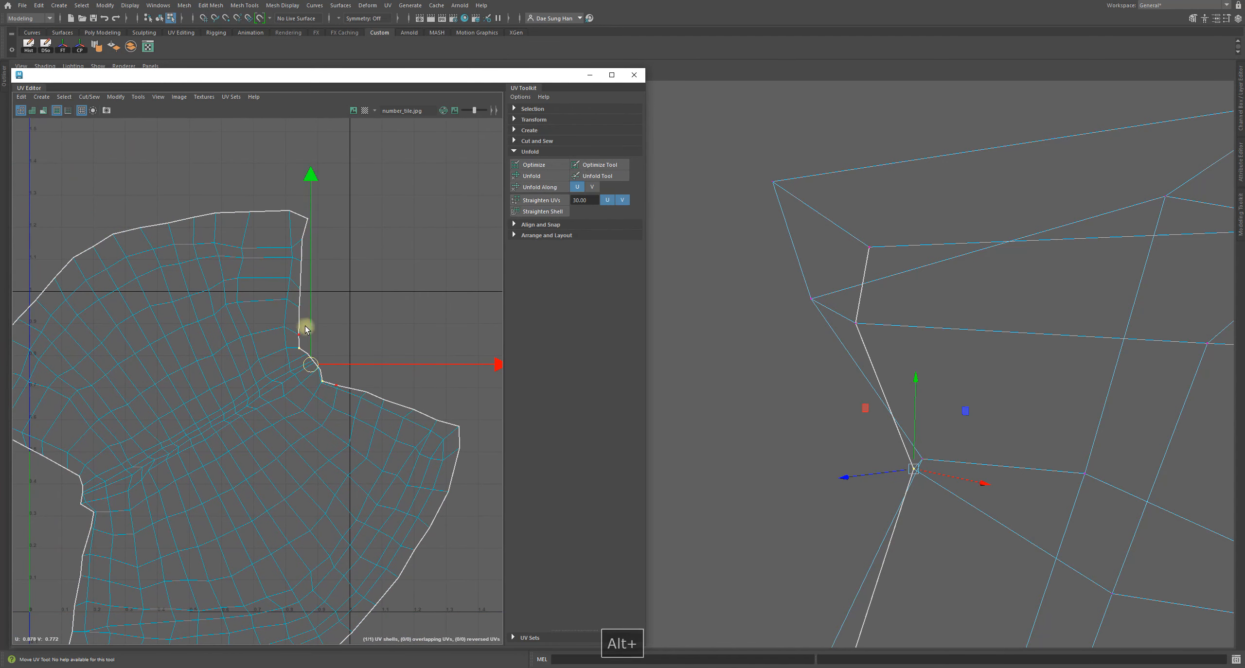
pyautogui.keyDown('alt'); pyautogui.moveTo(478, 451); pyautogui.dragTo(559, 497, button='right'); pyautogui.keyUp('alt')
pyautogui.keyDown('alt'); pyautogui.moveTo(368, 428); pyautogui.dragTo(201, 366, button='middle'); pyautogui.keyUp('alt')
pyautogui.scroll(2, 201, 366)
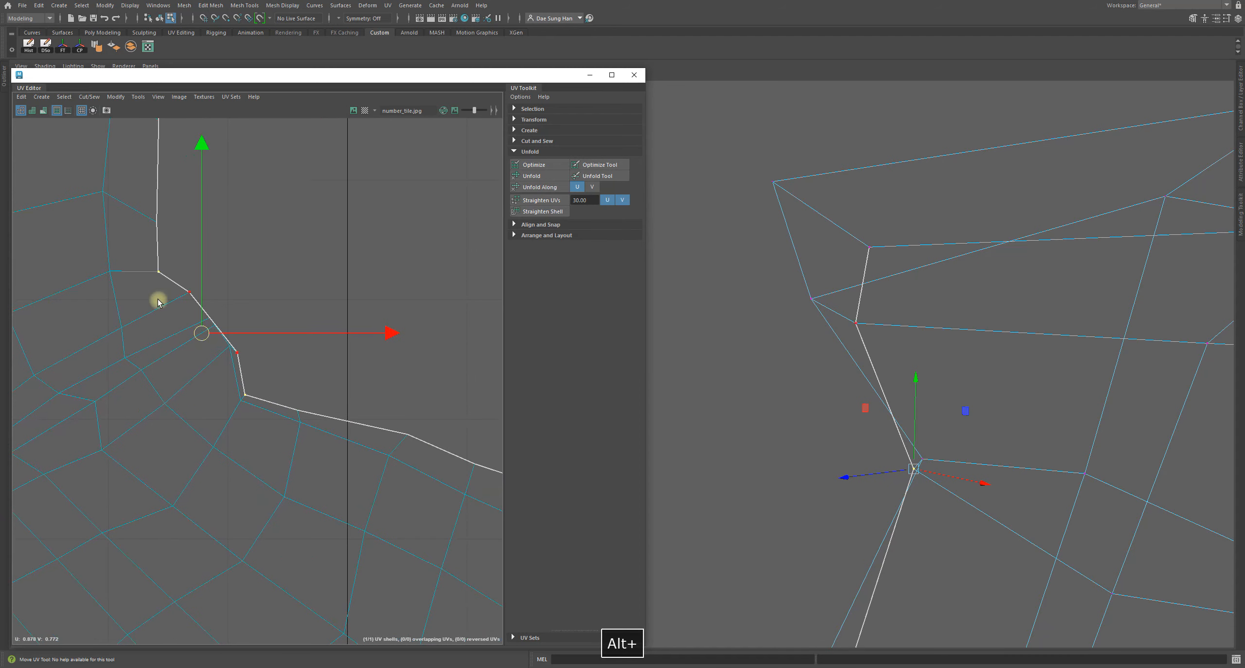
pyautogui.press('b')
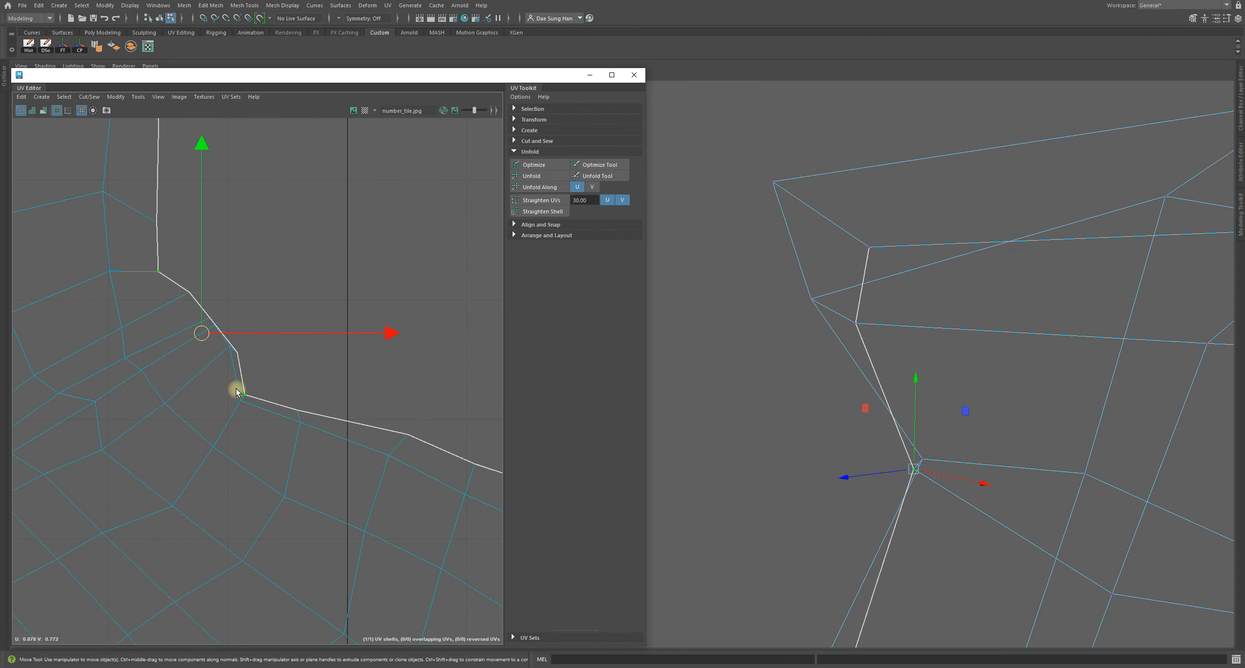
pyautogui.moveTo(202, 332); pyautogui.dragTo(260, 304)
pyautogui.press('z')
pyautogui.moveTo(203, 333); pyautogui.dragTo(241, 311)
pyautogui.press('z')
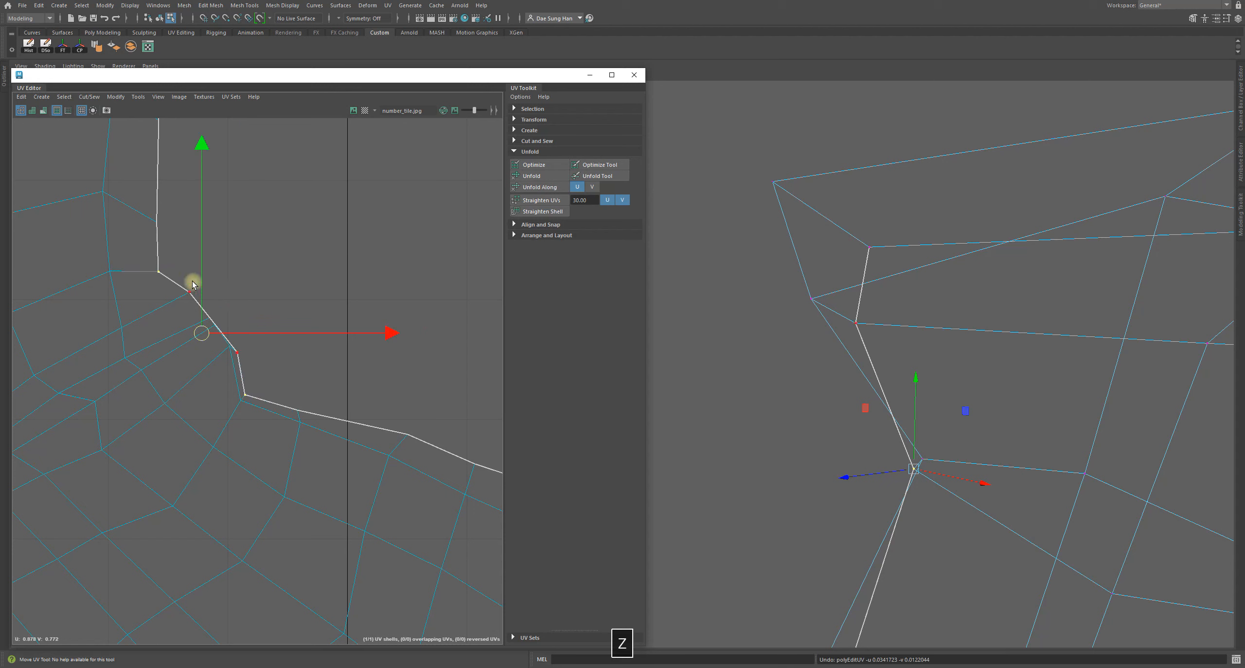
# - Select the next vertex inward along the notch border and move its UV pair diagonally outward from the shell
pyautogui.click(287, 363)
pyautogui.click(240, 352)
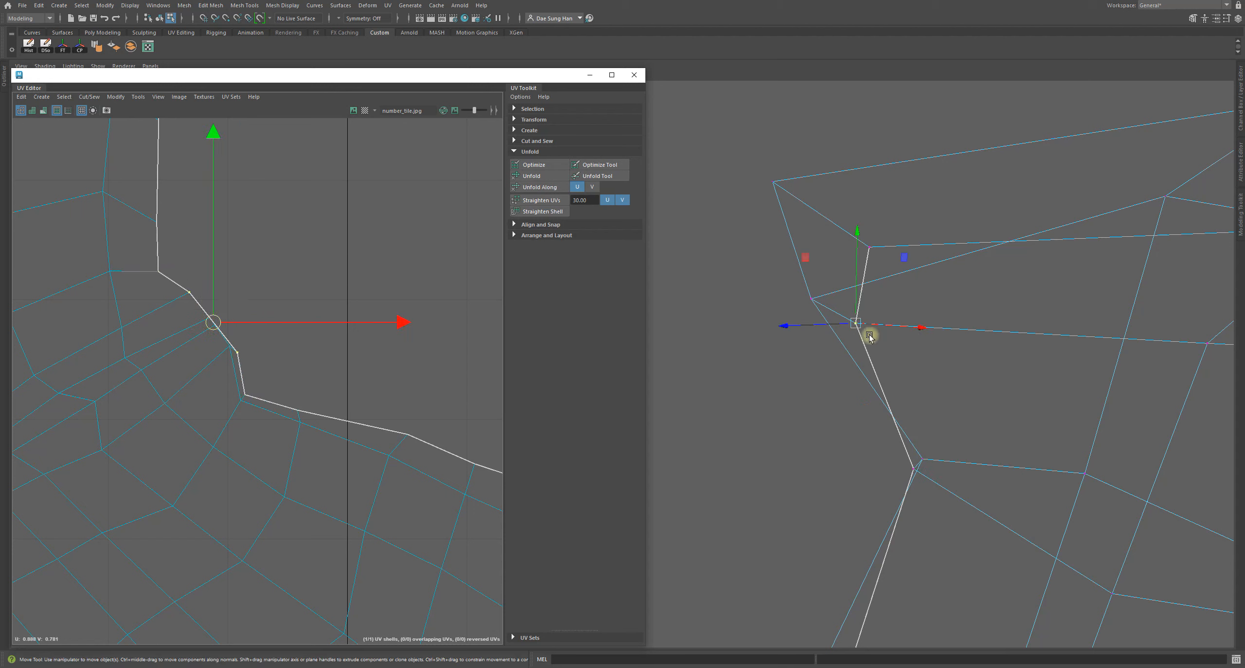
pyautogui.keyDown('alt'); pyautogui.moveTo(232, 359); pyautogui.dragTo(499, 454, button='right'); pyautogui.keyUp('alt')
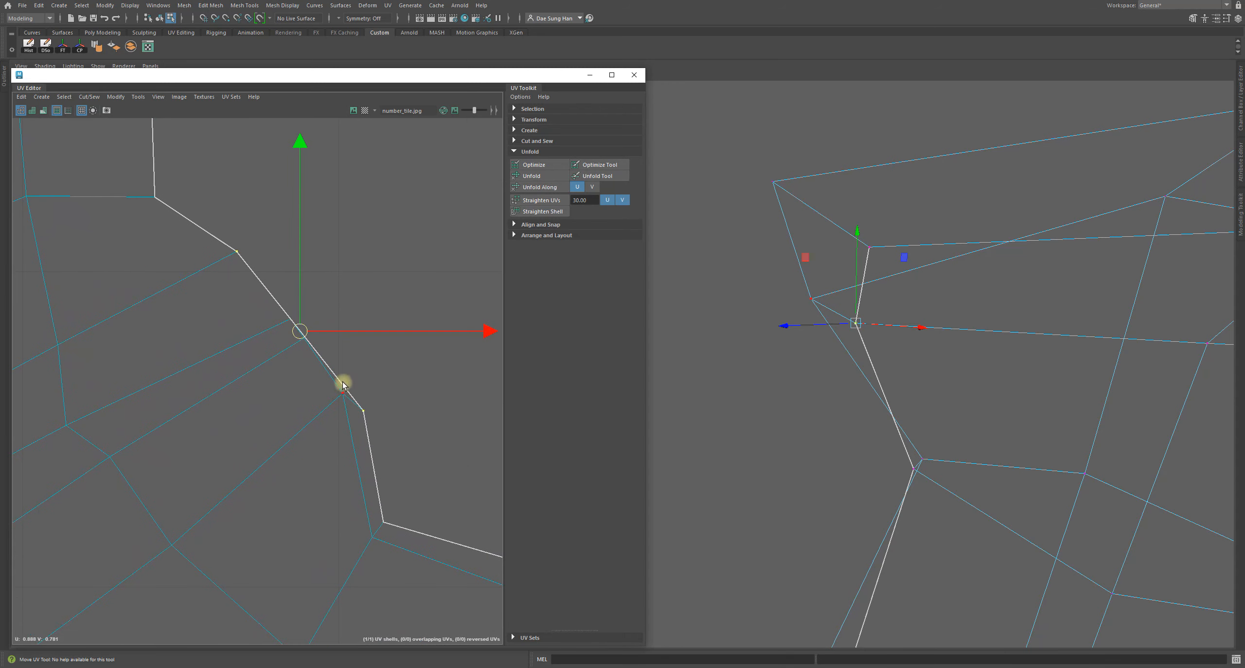
pyautogui.moveTo(305, 345); pyautogui.dragTo(330, 302)
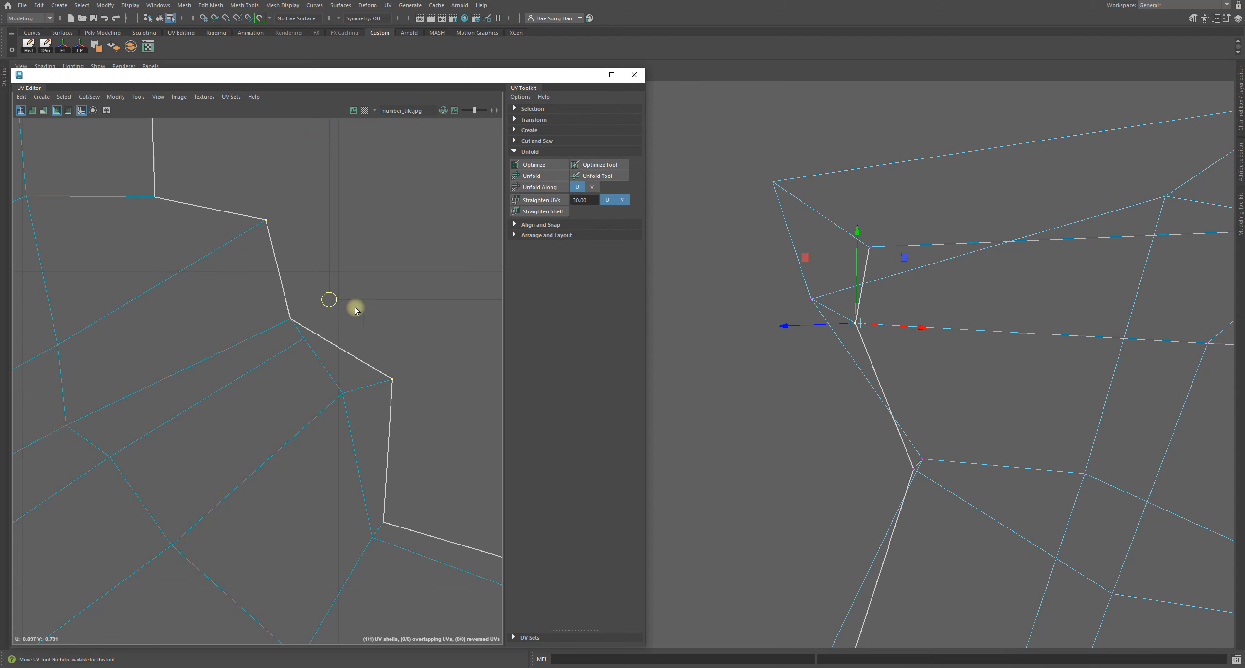
# - Return the viewport to shaded display and examine the cape's upper corner around the moved seam vertex
pyautogui.keyDown('alt'); pyautogui.moveTo(809, 342); pyautogui.dragTo(1029, 394); pyautogui.keyUp('alt')
pyautogui.keyDown('alt'); pyautogui.moveTo(808, 372); pyautogui.dragTo(811, 378); pyautogui.keyUp('alt')
pyautogui.press('5')
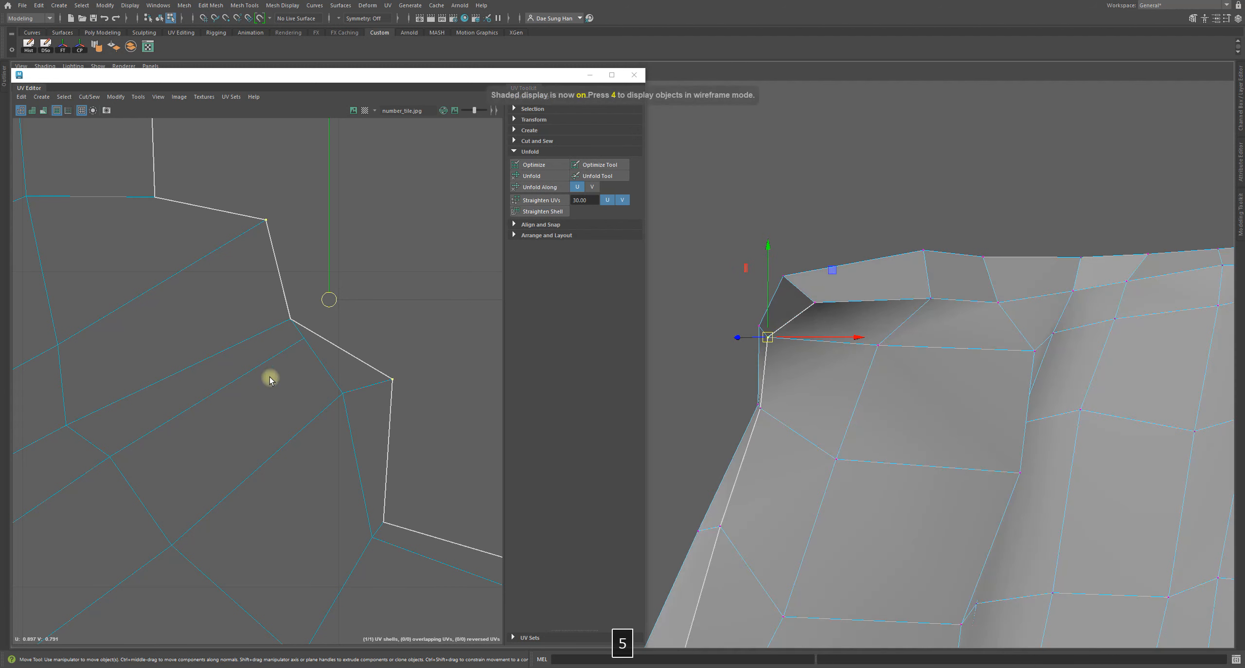
pyautogui.moveTo(828, 354)
pyautogui.keyDown('alt'); pyautogui.mouseDown()
pyautogui.moveTo(837, 325)
pyautogui.moveTo(825, 353)
pyautogui.moveTo(941, 376)
pyautogui.moveTo(867, 351)
pyautogui.mouseUp(); pyautogui.keyUp('alt')
pyautogui.press('q')
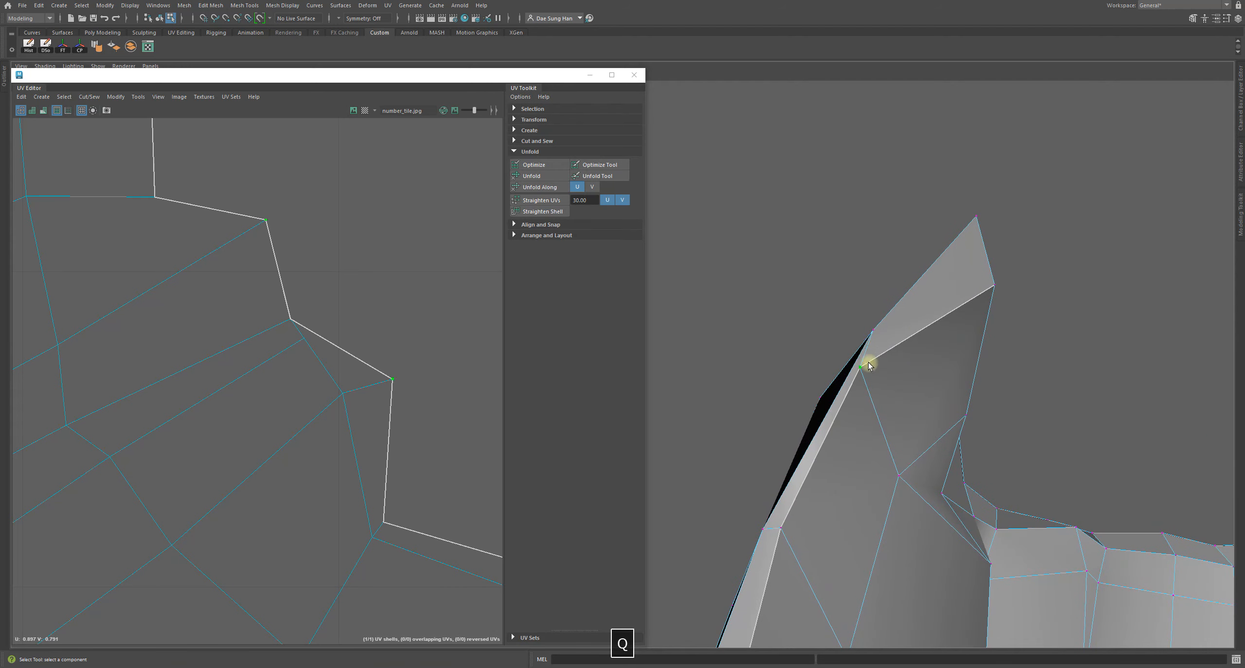
# - Try moving the middle vertex of the notch outward in U and V, and undo the moves
pyautogui.click(290, 320)
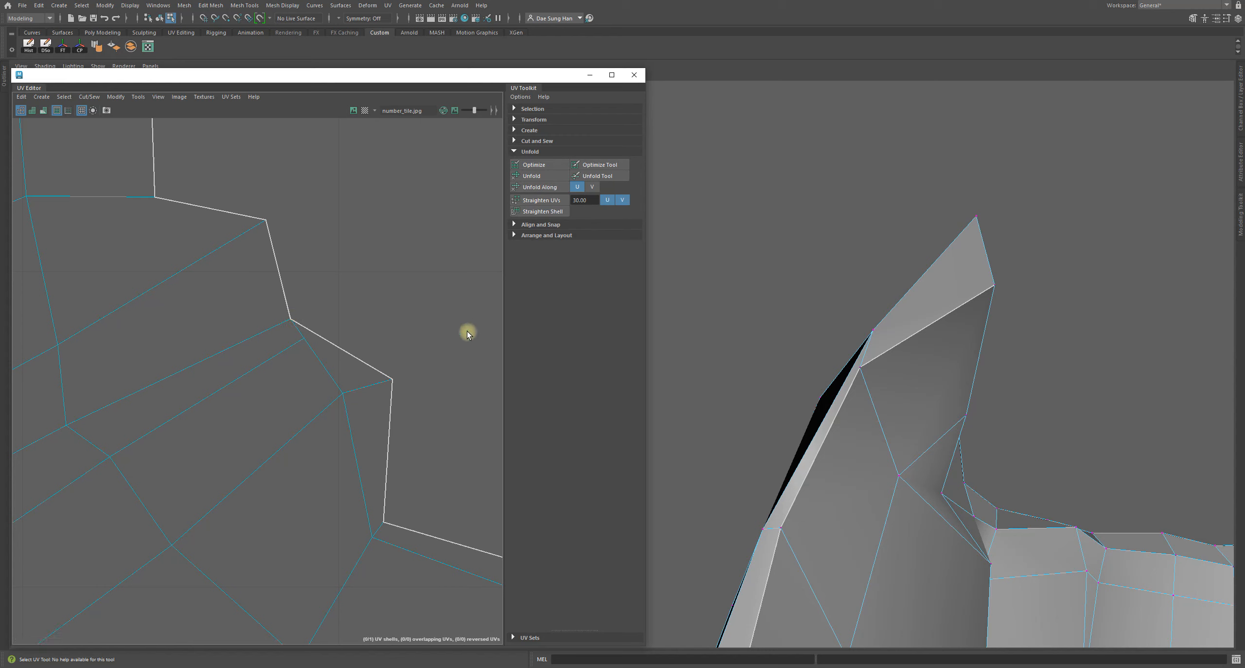
pyautogui.press('w')
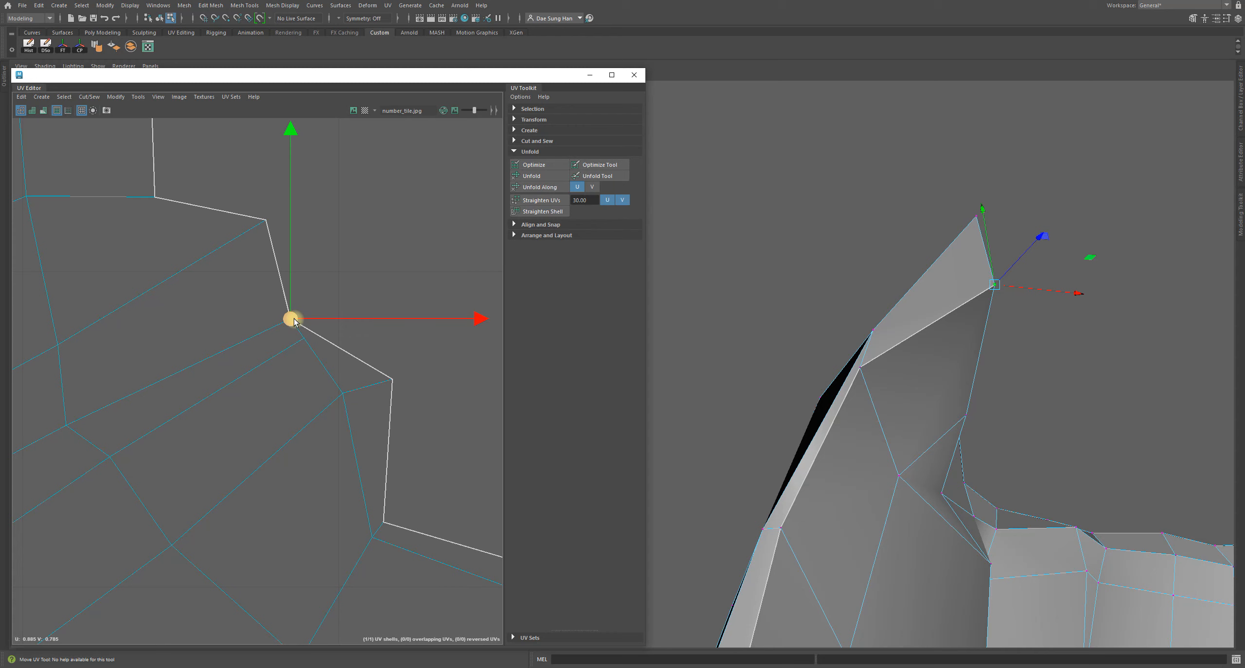
pyautogui.moveTo(294, 322); pyautogui.dragTo(341, 327)
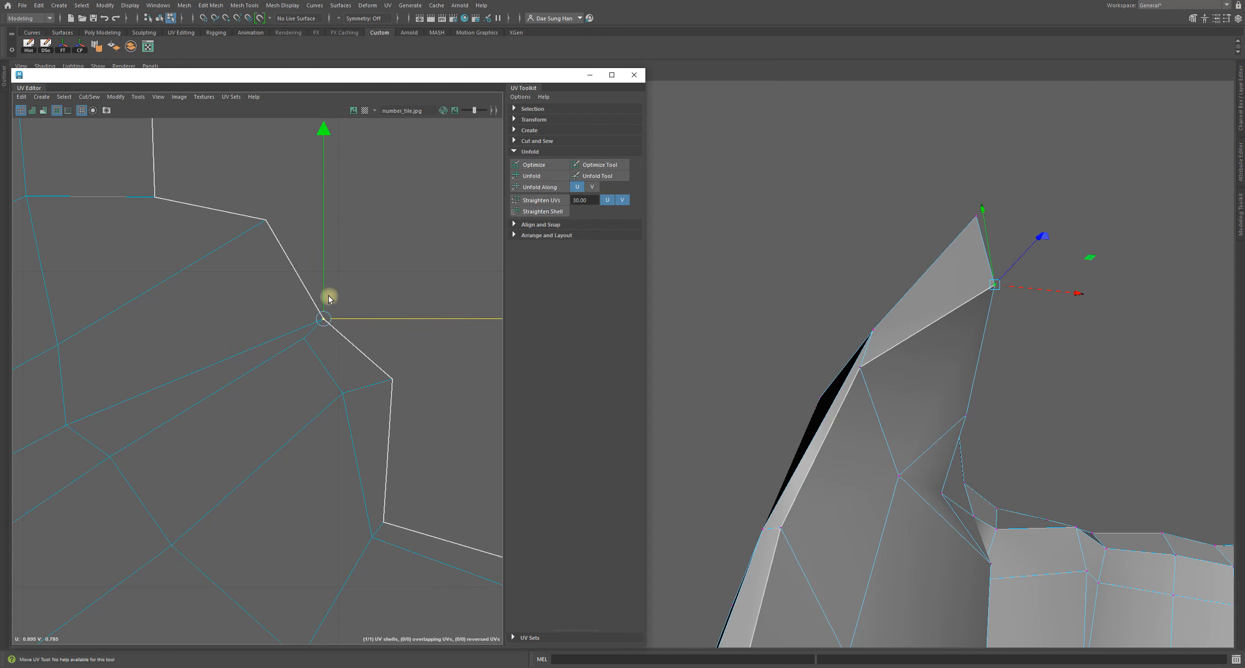
pyautogui.moveTo(320, 293); pyautogui.dragTo(317, 254)
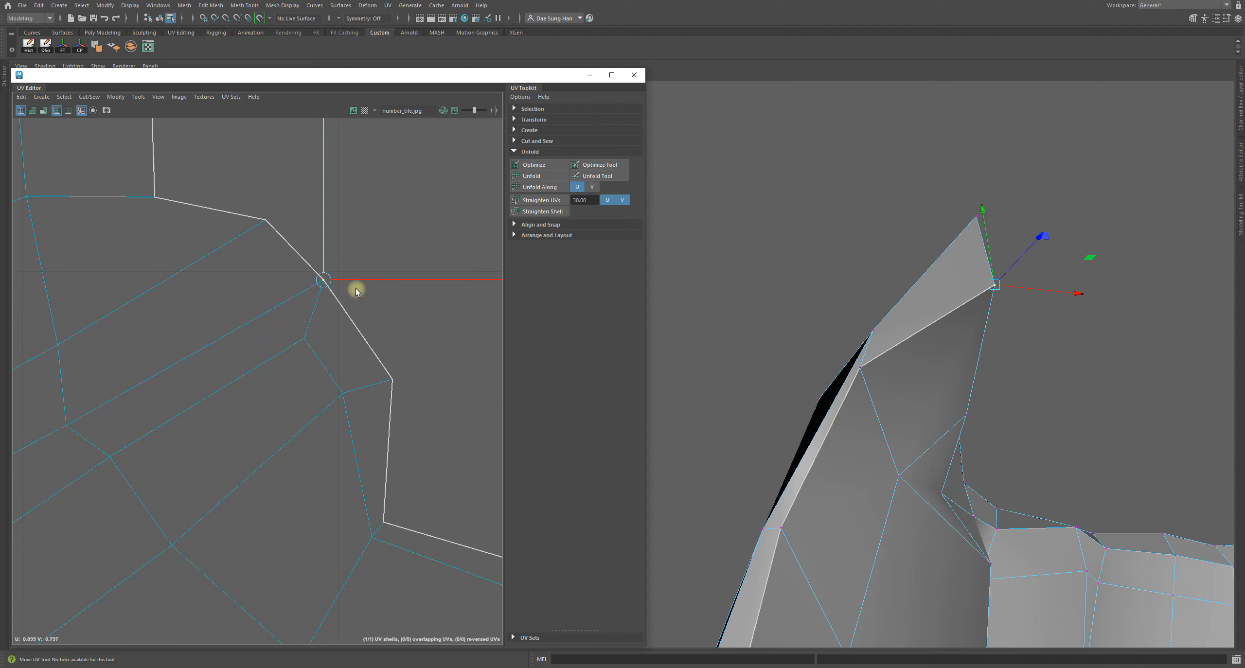
pyautogui.press('z')
pyautogui.press('z')
pyautogui.press('z')
pyautogui.press('z')
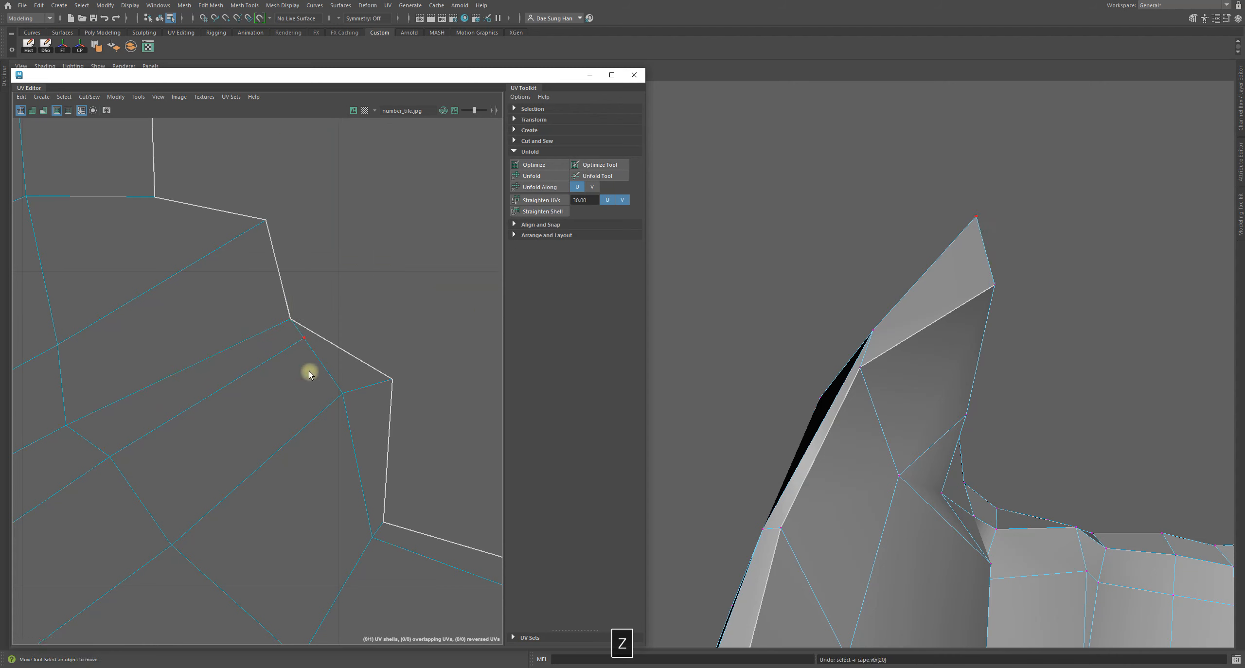
pyautogui.press('z')
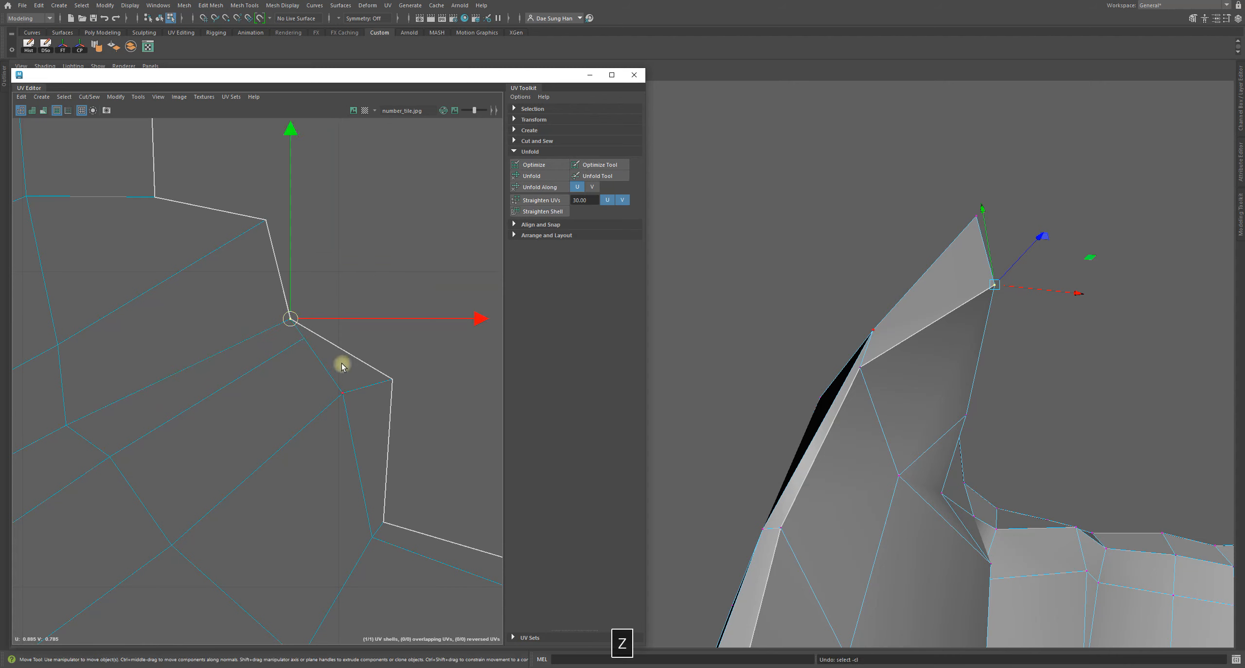
pyautogui.press('z')
# - Reselect the notch's middle vertex and move it outward in U and V to line up with its neighbours
pyautogui.click(290, 325)
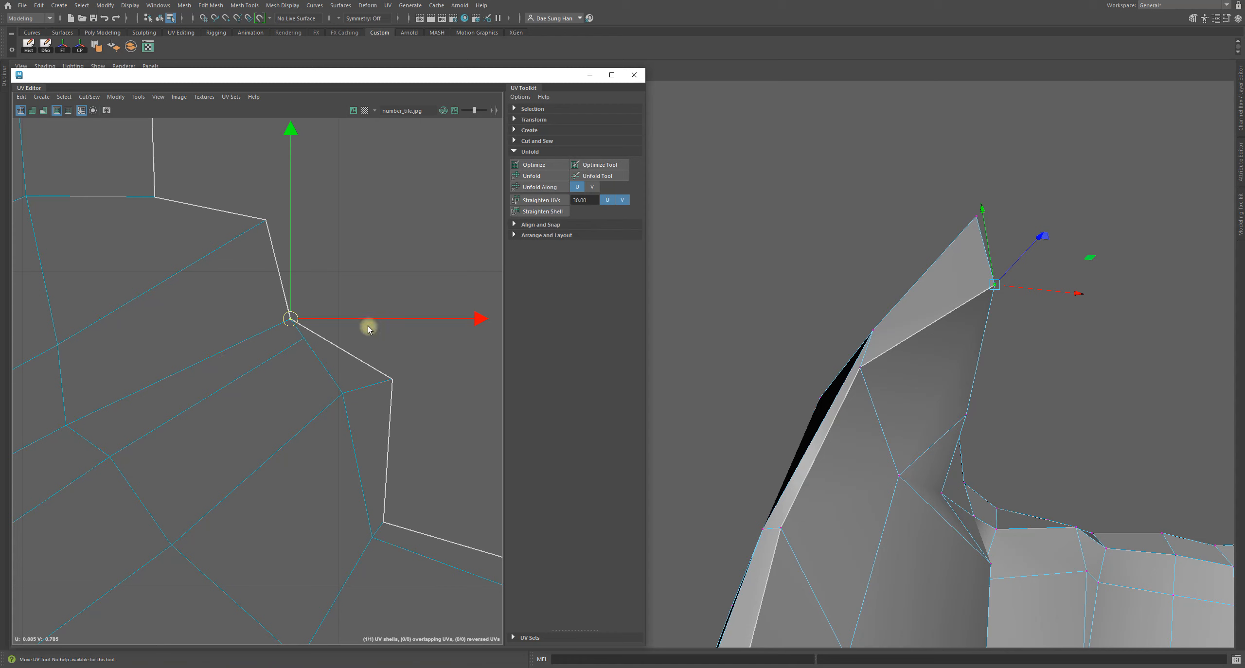
pyautogui.moveTo(352, 320); pyautogui.dragTo(378, 319)
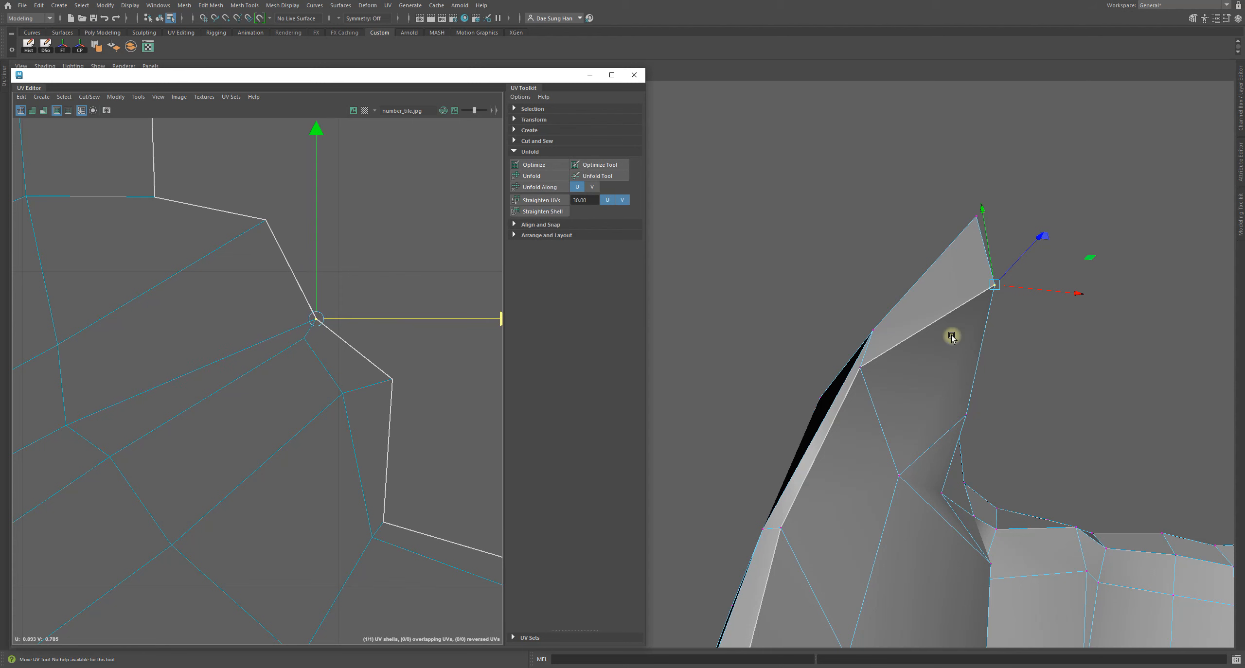
pyautogui.moveTo(318, 284); pyautogui.dragTo(323, 253)
# - Inspect the face beside the notch's middle vertex, return to vertex selection, and recheck that vertex against its seam neighbours
pyautogui.moveTo(284, 297); pyautogui.dragTo(276, 405, button='right')
pyautogui.click(340, 361)
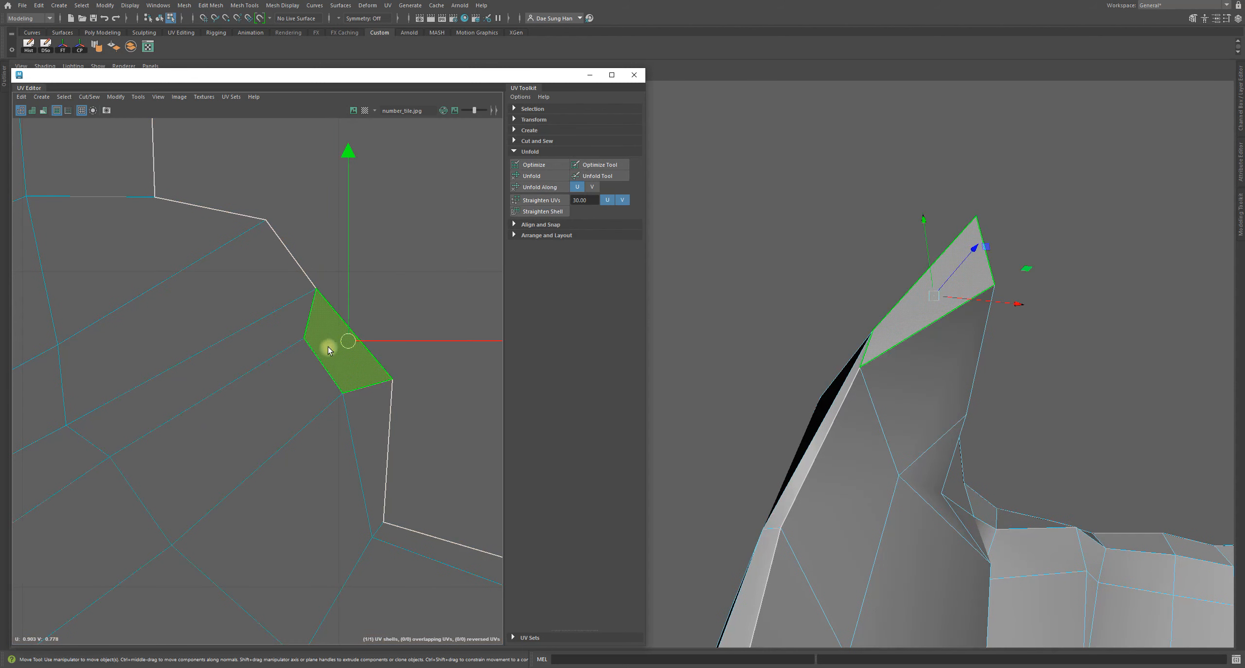
pyautogui.moveTo(346, 357); pyautogui.dragTo(329, 359, button='right')
pyautogui.click(430, 353)
pyautogui.keyDown('alt'); pyautogui.moveTo(431, 353); pyautogui.dragTo(243, 426, button='right'); pyautogui.keyUp('alt')
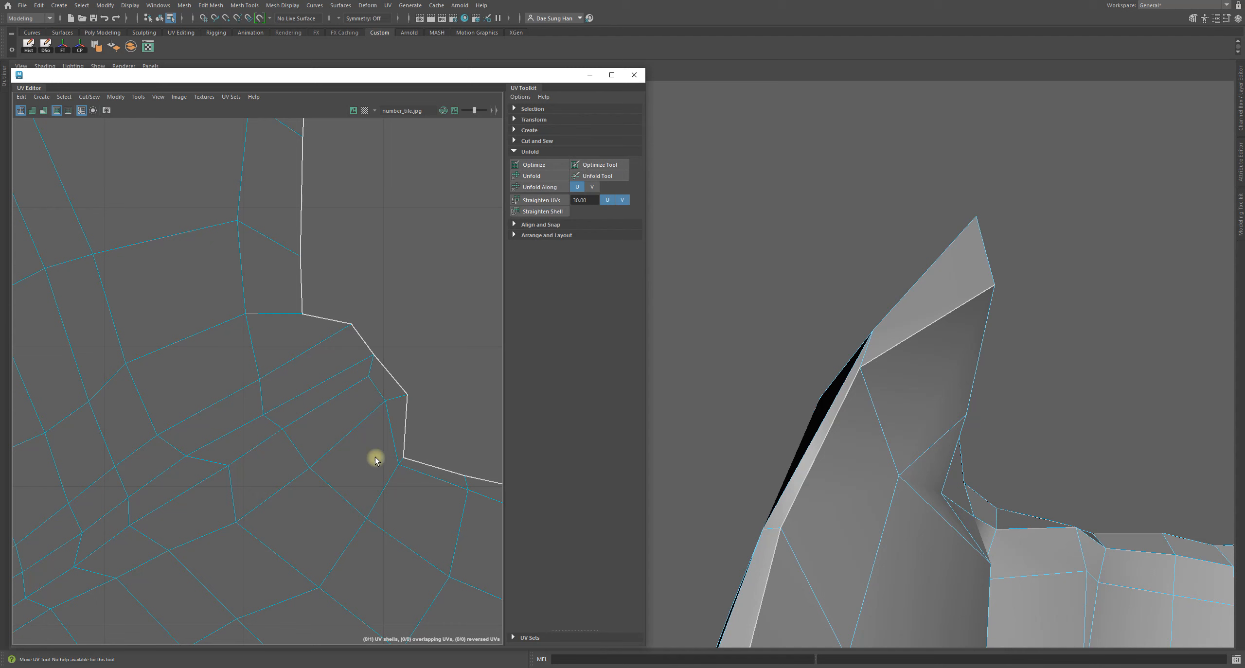
pyautogui.keyDown('alt'); pyautogui.moveTo(411, 460); pyautogui.dragTo(389, 378, button='right'); pyautogui.keyUp('alt')
pyautogui.click(388, 380)
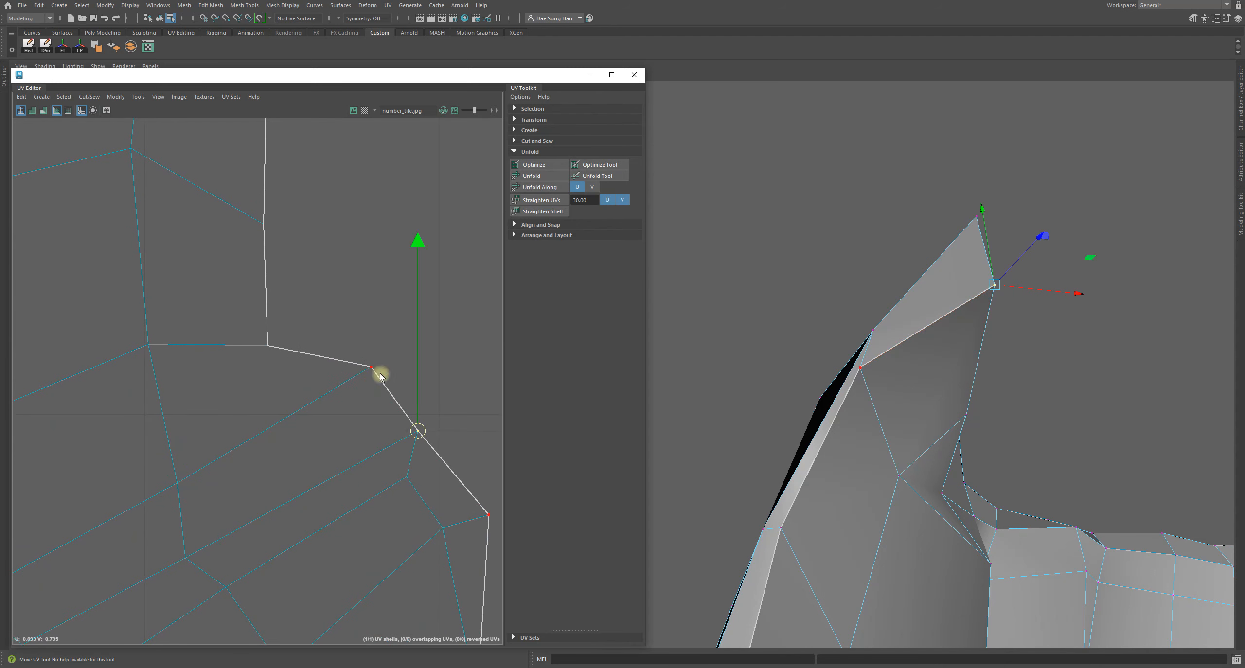
# - Try moving the UV pair on either side of the notch's middle vertex a little higher, and undo it
pyautogui.click(371, 372)
pyautogui.moveTo(432, 415); pyautogui.dragTo(436, 378)
pyautogui.press('z')
# - Select the middle vertex of the notch on the shell's opposite side and move it outward along U
pyautogui.keyDown('alt'); pyautogui.moveTo(433, 488); pyautogui.dragTo(8, 529, button='right'); pyautogui.keyUp('alt')
pyautogui.keyDown('alt'); pyautogui.moveTo(180, 575); pyautogui.dragTo(405, 284, button='middle'); pyautogui.keyUp('alt')
pyautogui.keyDown('alt'); pyautogui.moveTo(106, 414); pyautogui.dragTo(319, 500, button='right'); pyautogui.keyUp('alt')
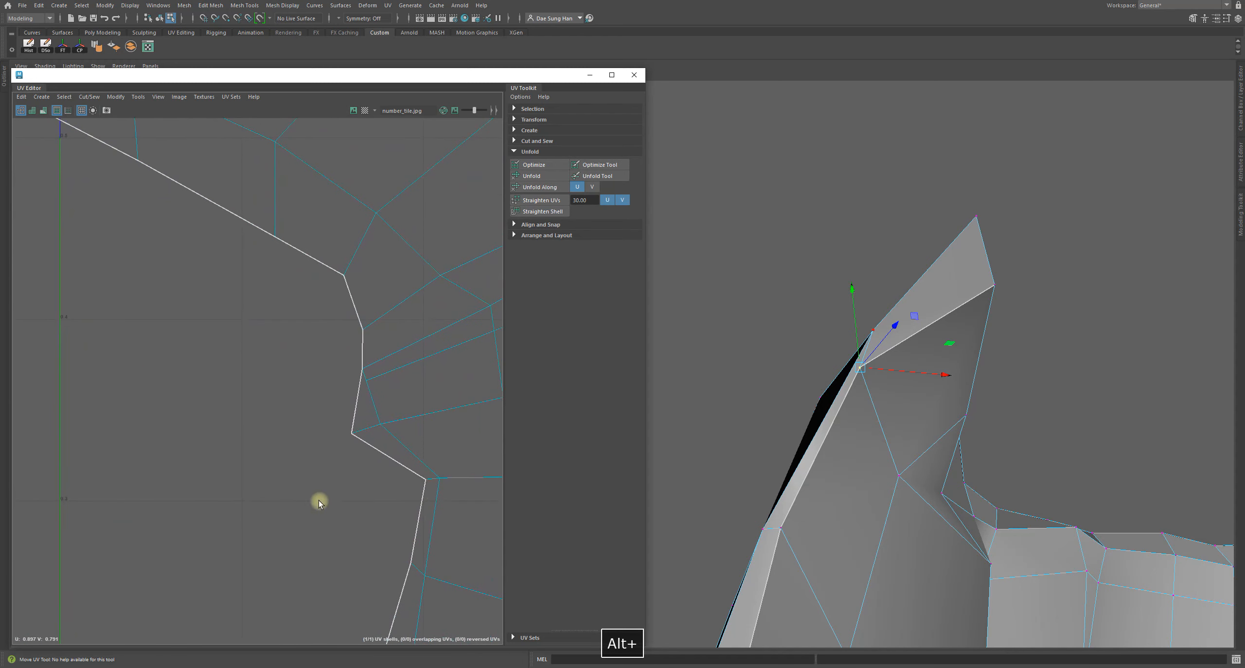
pyautogui.click(362, 368)
pyautogui.moveTo(386, 364); pyautogui.dragTo(346, 381)
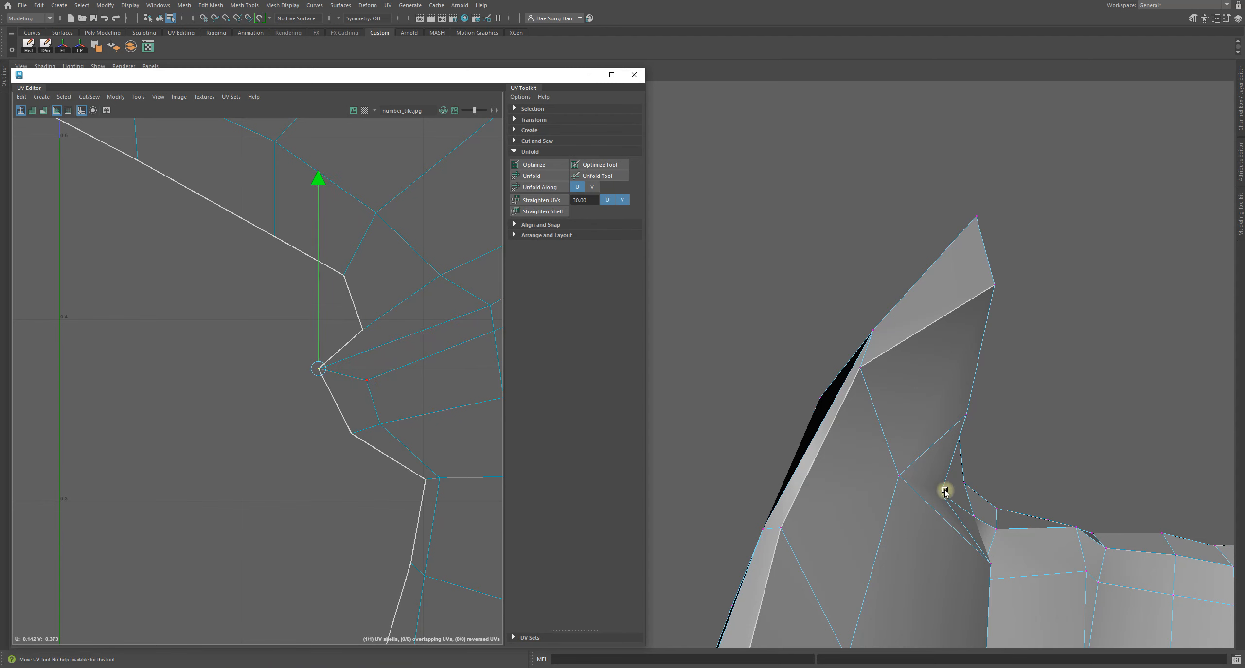
# - Orbit to the matching cape corner and pick the vertex beside the opposite notch's middle point to identify its seam UVs
pyautogui.press('f')
pyautogui.keyDown('alt'); pyautogui.moveTo(1011, 441); pyautogui.dragTo(796, 376); pyautogui.keyUp('alt')
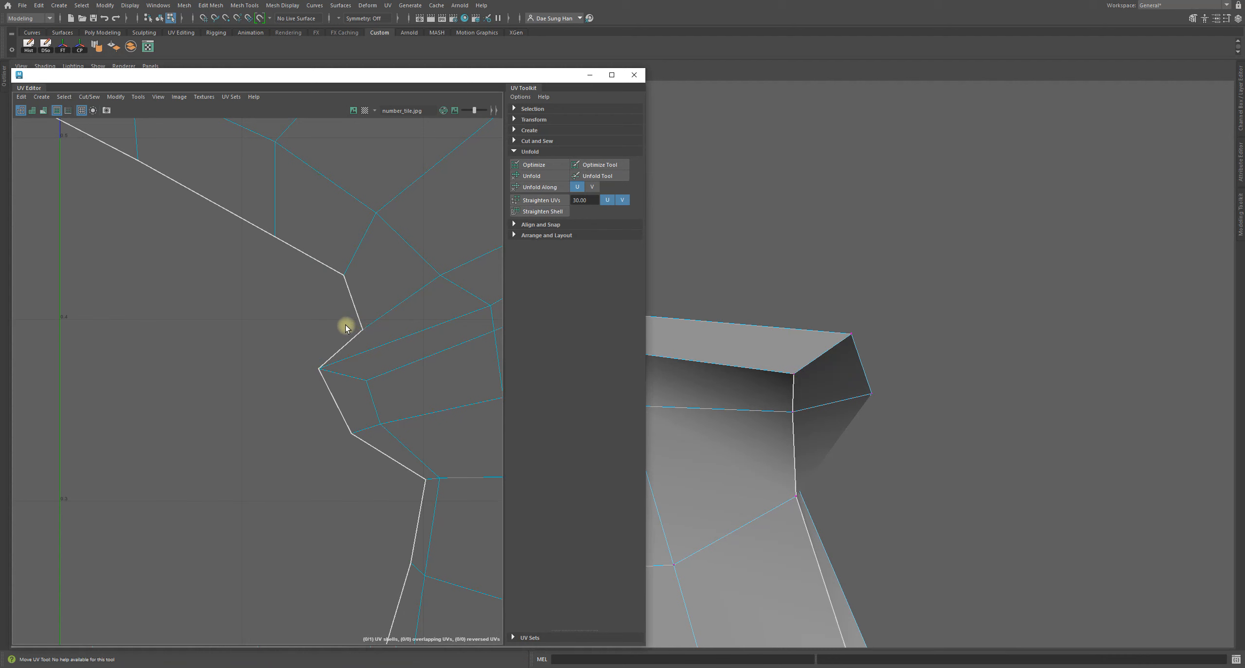
pyautogui.click(363, 332)
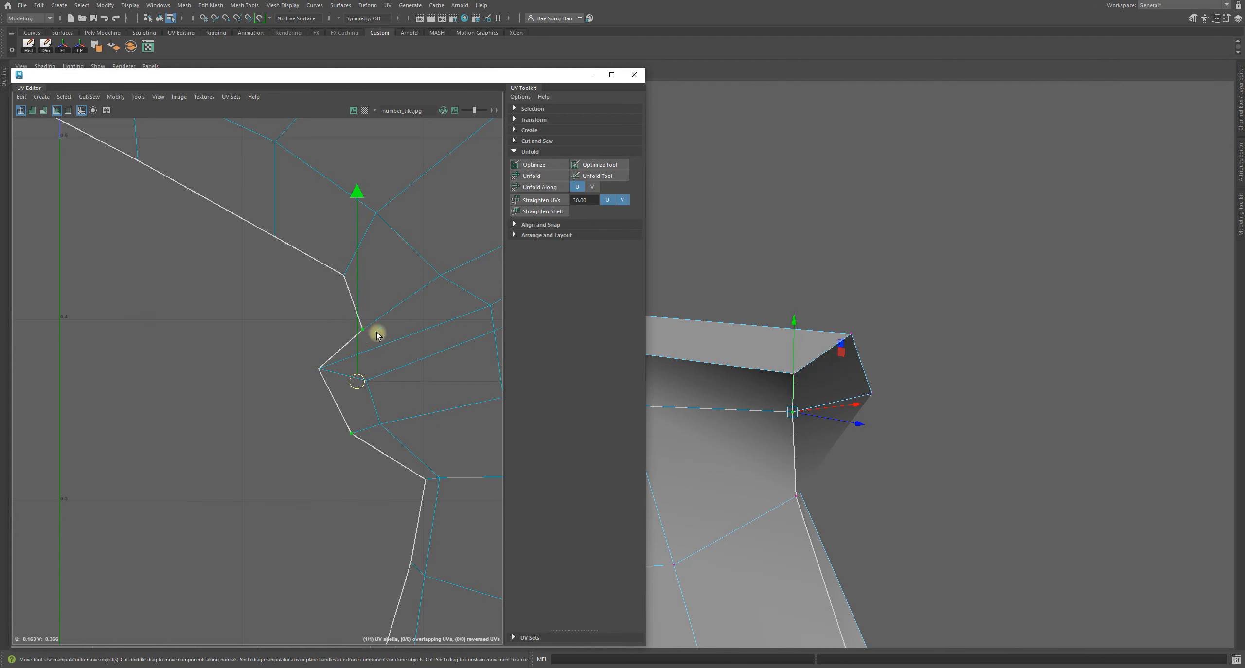
pyautogui.click(319, 485)
pyautogui.keyDown('alt'); pyautogui.moveTo(359, 358); pyautogui.dragTo(202, 405, button='middle'); pyautogui.keyUp('alt')
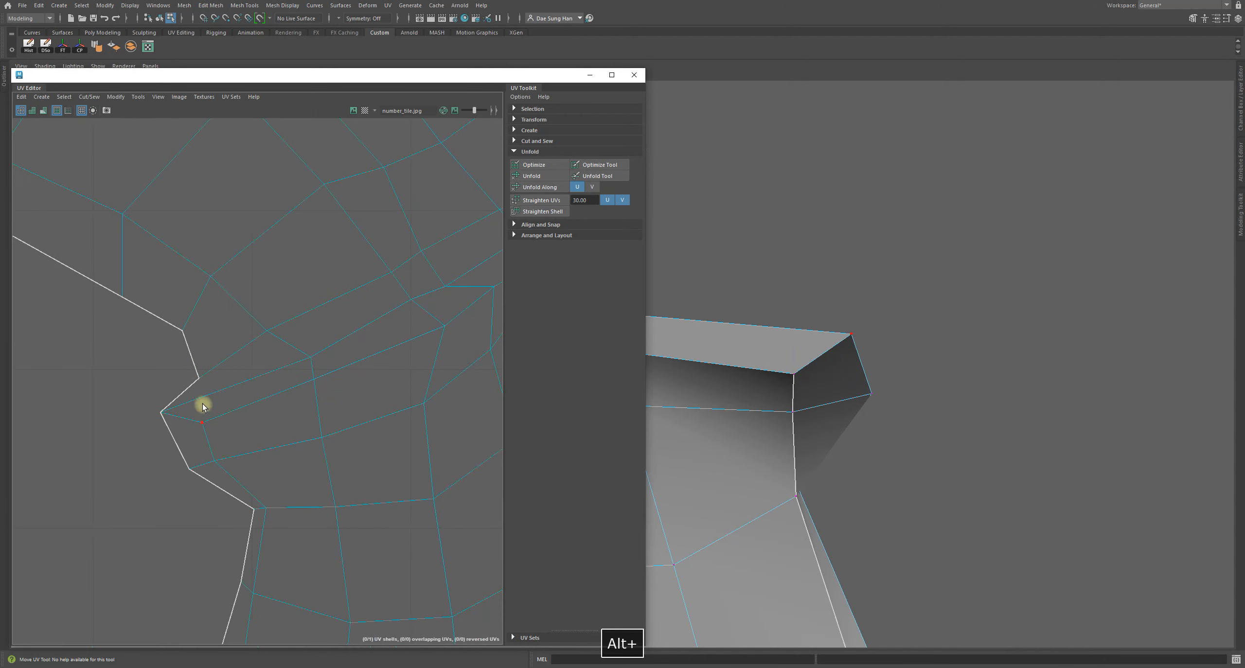
# - Try shifting the seam UV pair beside the opposite notch's middle vertex outward along U, and undo each shift
pyautogui.click(198, 377)
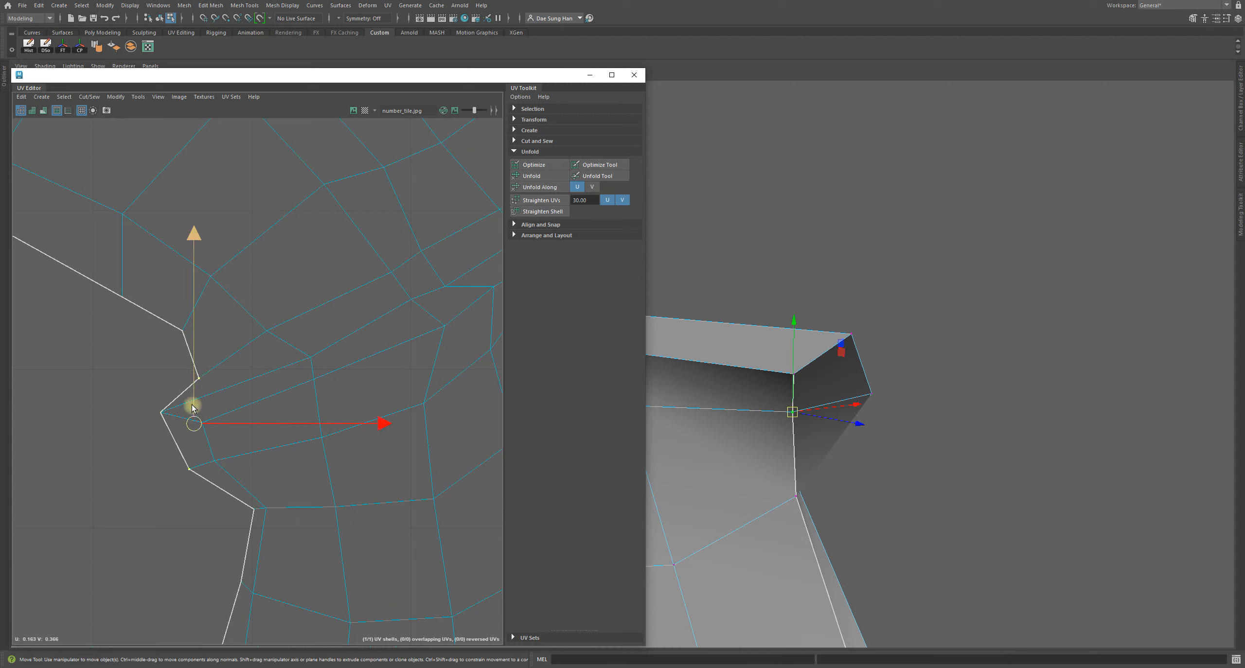
pyautogui.moveTo(227, 422)
pyautogui.mouseDown()
pyautogui.moveTo(195, 425)
pyautogui.moveTo(225, 418)
pyautogui.mouseUp()
pyautogui.hotkey('ctrl', 'z')
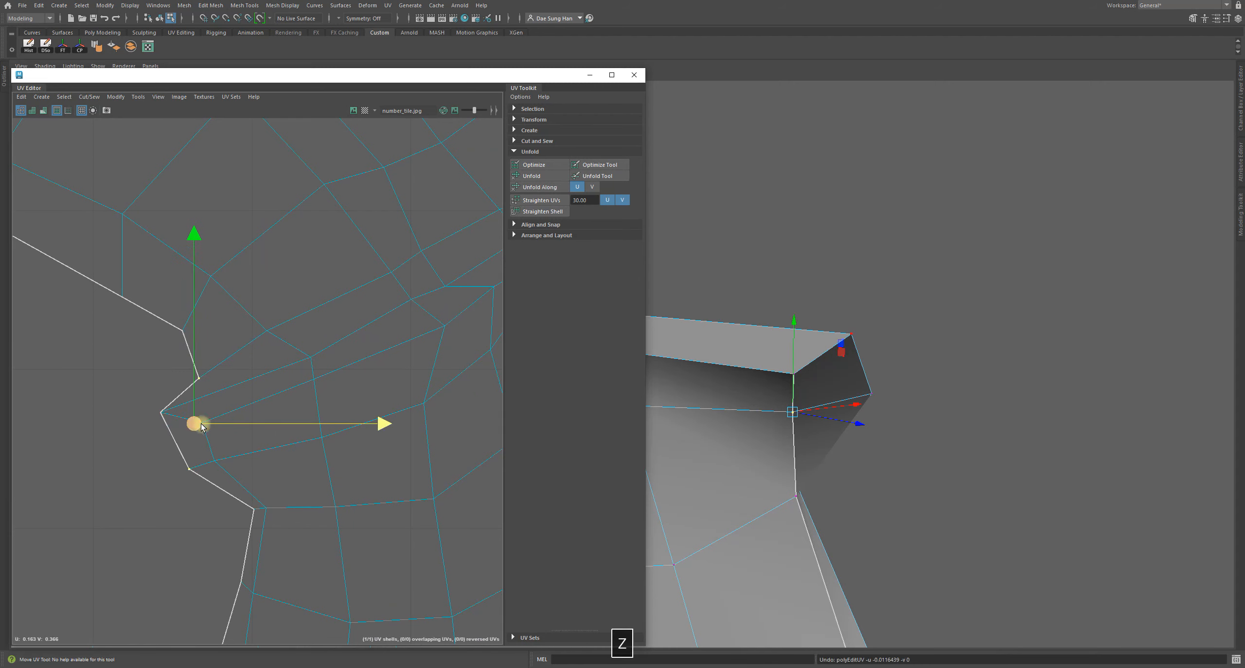
pyautogui.rightClick(235, 382)
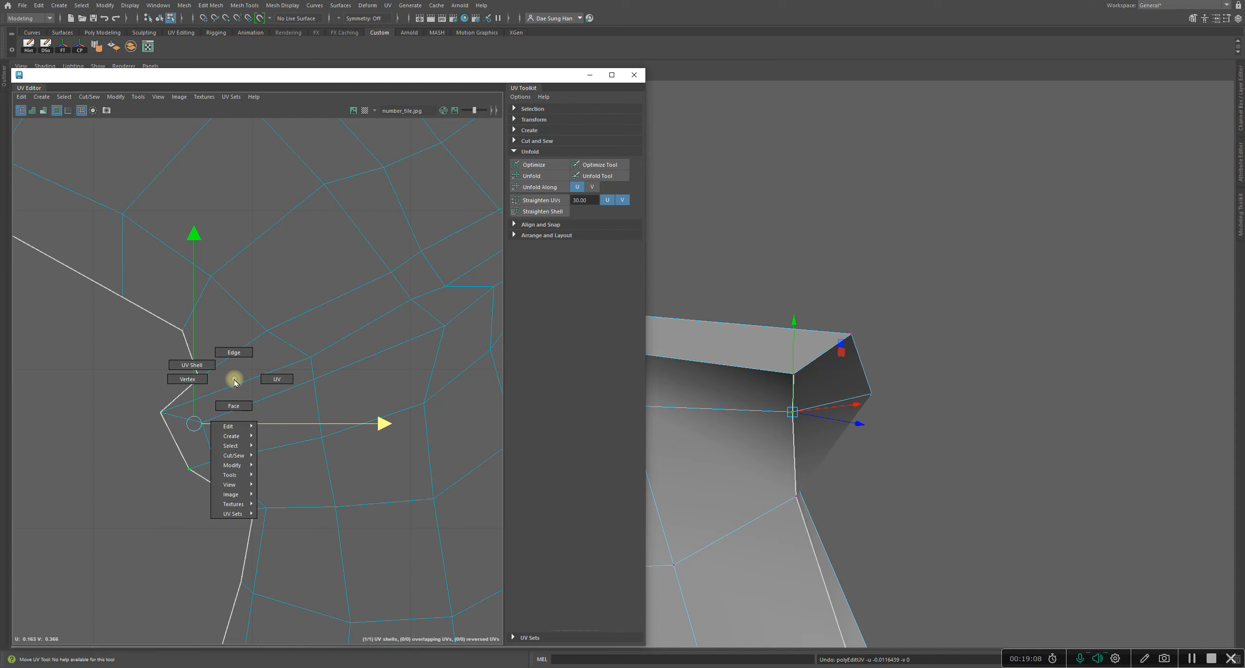
pyautogui.moveTo(234, 378); pyautogui.dragTo(297, 378, button='right')
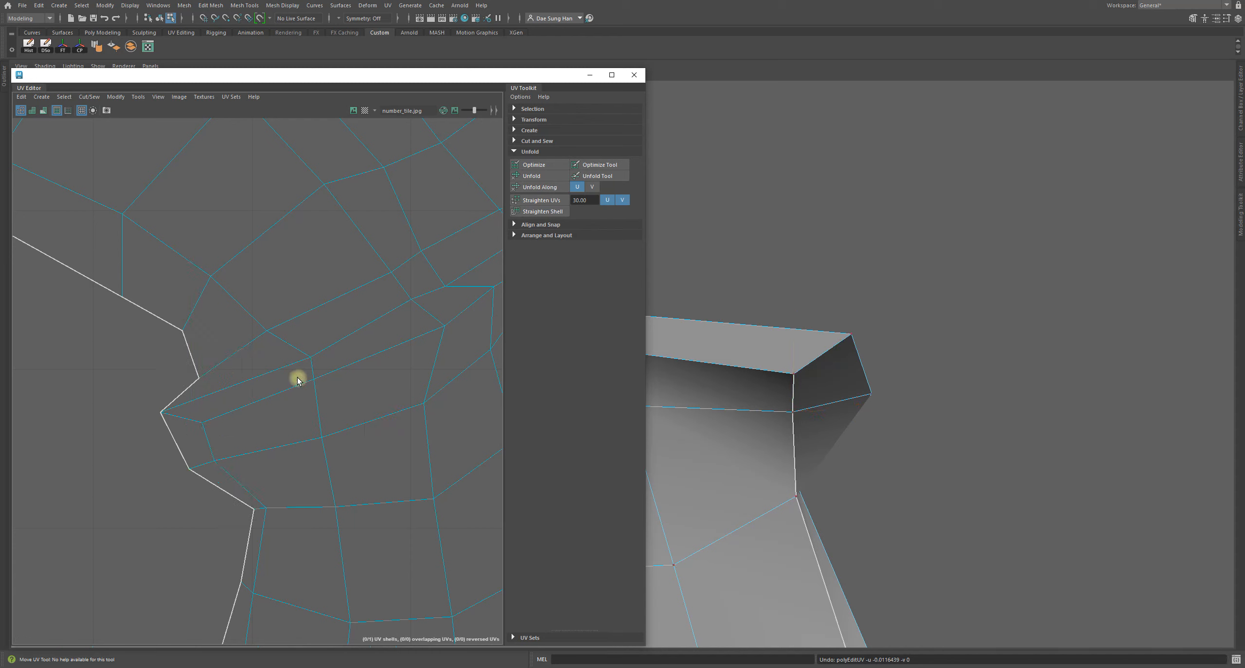
pyautogui.moveTo(208, 388); pyautogui.dragTo(147, 387, button='right')
pyautogui.click(213, 385)
pyautogui.click(199, 379)
pyautogui.moveTo(217, 423); pyautogui.dragTo(204, 428)
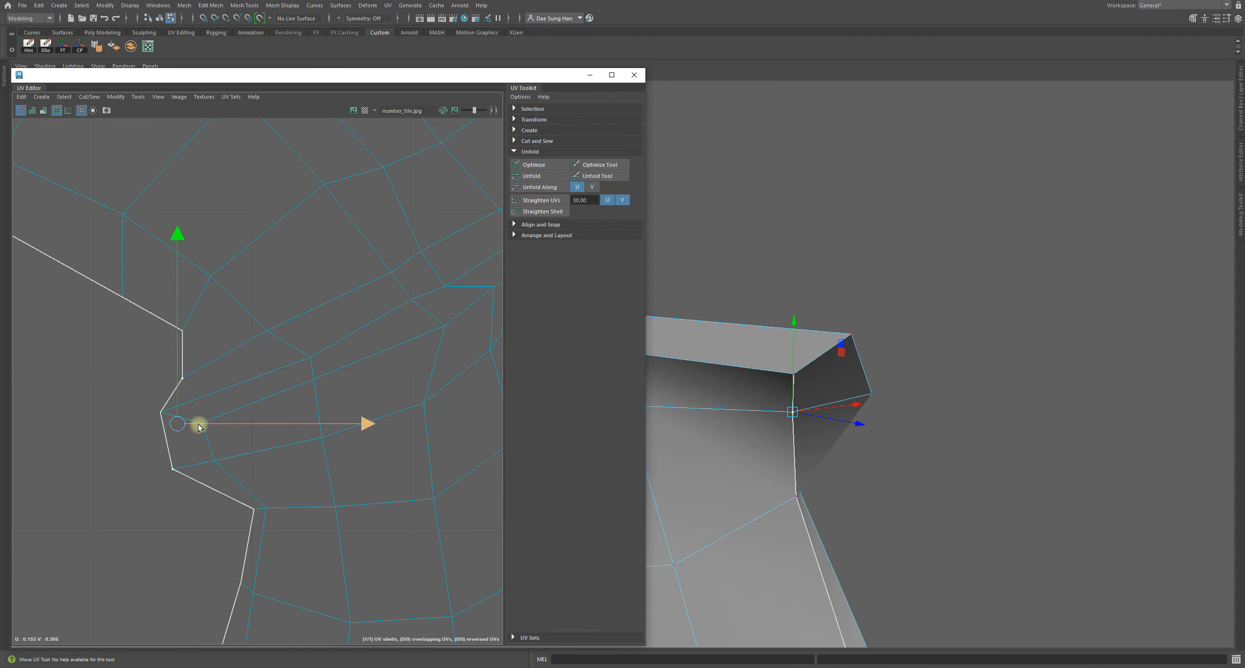
pyautogui.press('z')
# - Check the UV and vertex selection modes, reselect the opposite notch's seam pair, try a slight nudge, and undo it
pyautogui.click(86, 431)
pyautogui.moveTo(158, 312); pyautogui.dragTo(396, 513)
pyautogui.click(83, 490)
pyautogui.rightClick(301, 286)
pyautogui.moveTo(301, 286); pyautogui.dragTo(361, 293, button='right')
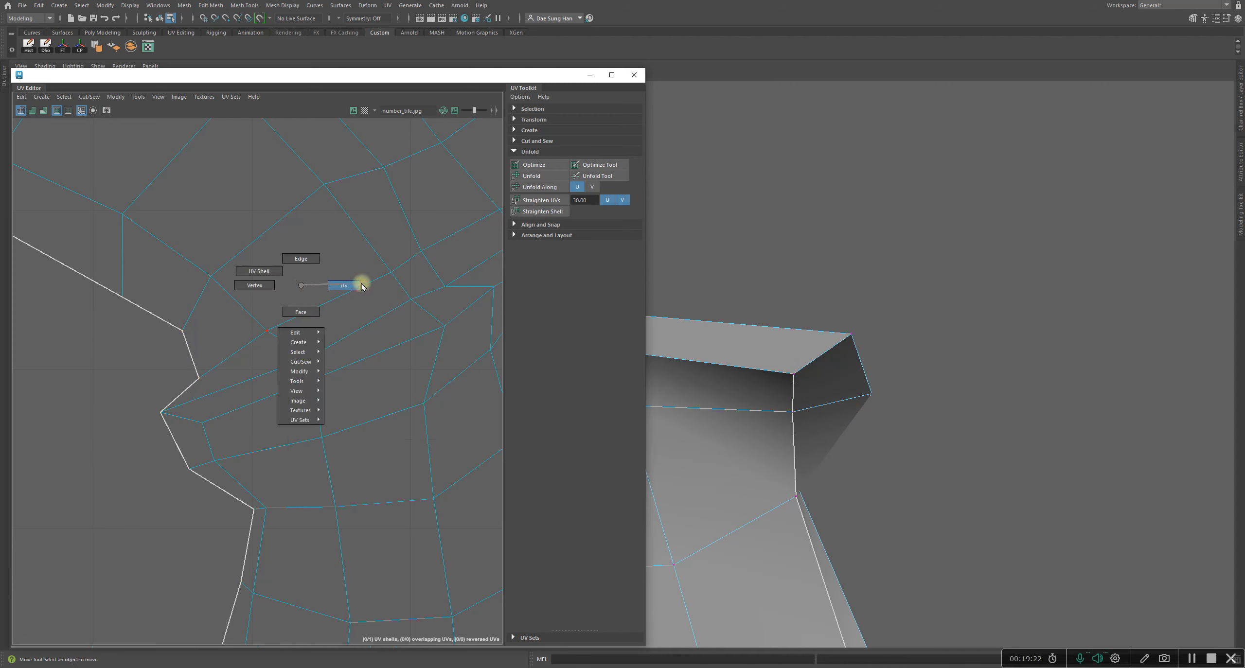
pyautogui.moveTo(362, 286); pyautogui.dragTo(273, 297, button='right')
pyautogui.press('w')
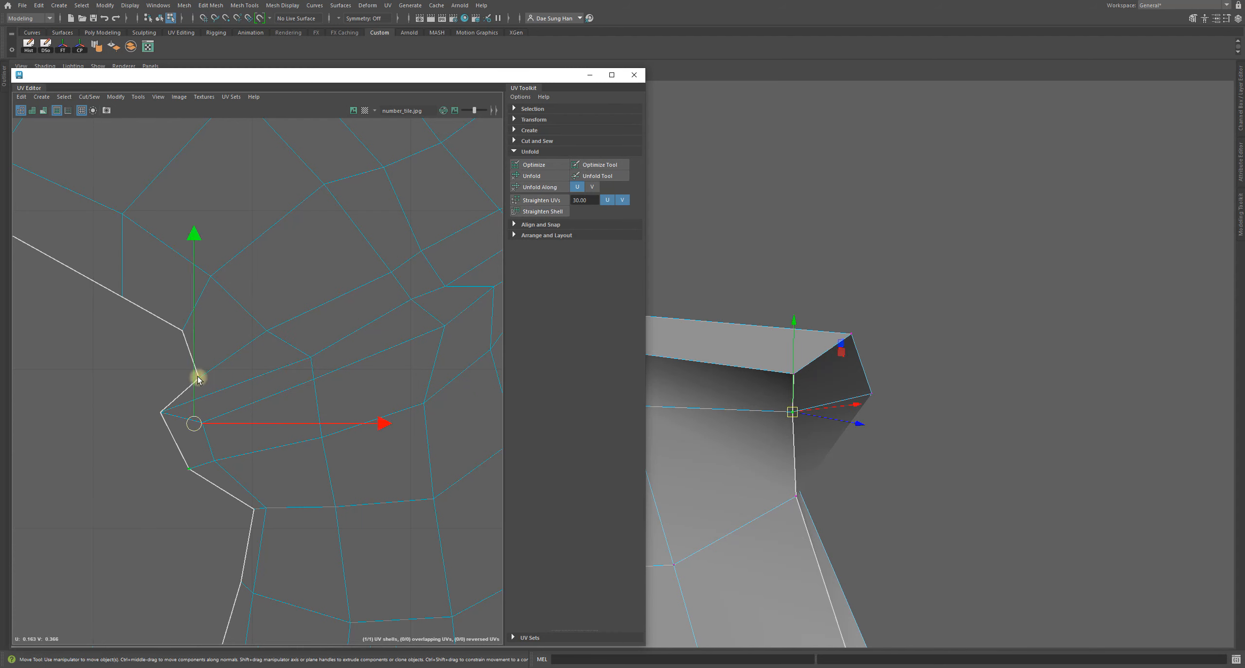
pyautogui.moveTo(193, 423)
pyautogui.mouseDown()
pyautogui.moveTo(195, 404)
pyautogui.moveTo(194, 421)
pyautogui.mouseUp()
pyautogui.press('z')
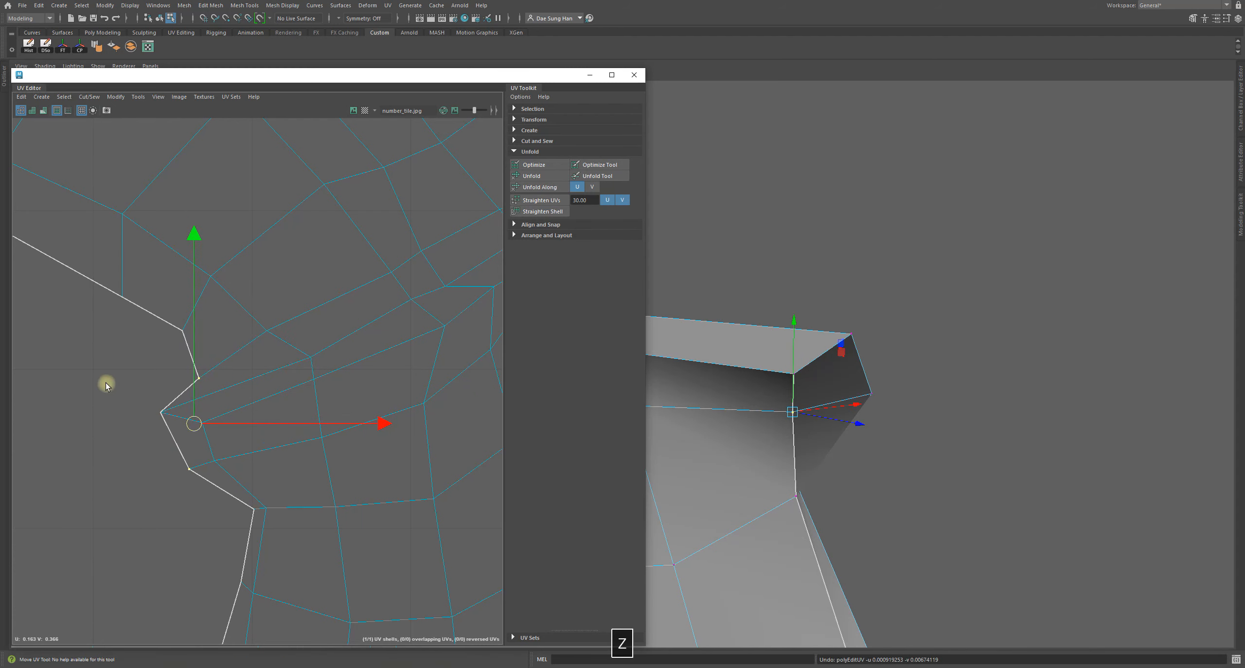
# - Clear the selection and examine the cape's upper edge and side in the viewport, briefly comparing the smooth preview with the unsmoothed mesh
pyautogui.click(107, 384)
pyautogui.keyDown('alt'); pyautogui.moveTo(359, 399); pyautogui.dragTo(322, 368, button='right'); pyautogui.keyUp('alt')
pyautogui.keyDown('alt'); pyautogui.moveTo(322, 367); pyautogui.dragTo(181, 414, button='middle'); pyautogui.keyUp('alt')
pyautogui.keyDown('alt'); pyautogui.moveTo(946, 376); pyautogui.dragTo(649, 375, button='right'); pyautogui.keyUp('alt')
pyautogui.keyDown('alt'); pyautogui.moveTo(649, 367); pyautogui.dragTo(893, 323, button='middle'); pyautogui.keyUp('alt')
pyautogui.keyDown('alt'); pyautogui.moveTo(893, 323); pyautogui.dragTo(778, 340, button='right'); pyautogui.keyUp('alt')
pyautogui.keyDown('alt'); pyautogui.moveTo(945, 397); pyautogui.dragTo(798, 382); pyautogui.keyUp('alt')
pyautogui.keyDown('alt'); pyautogui.moveTo(783, 384); pyautogui.dragTo(1047, 482, button='right'); pyautogui.keyUp('alt')
pyautogui.press('3')
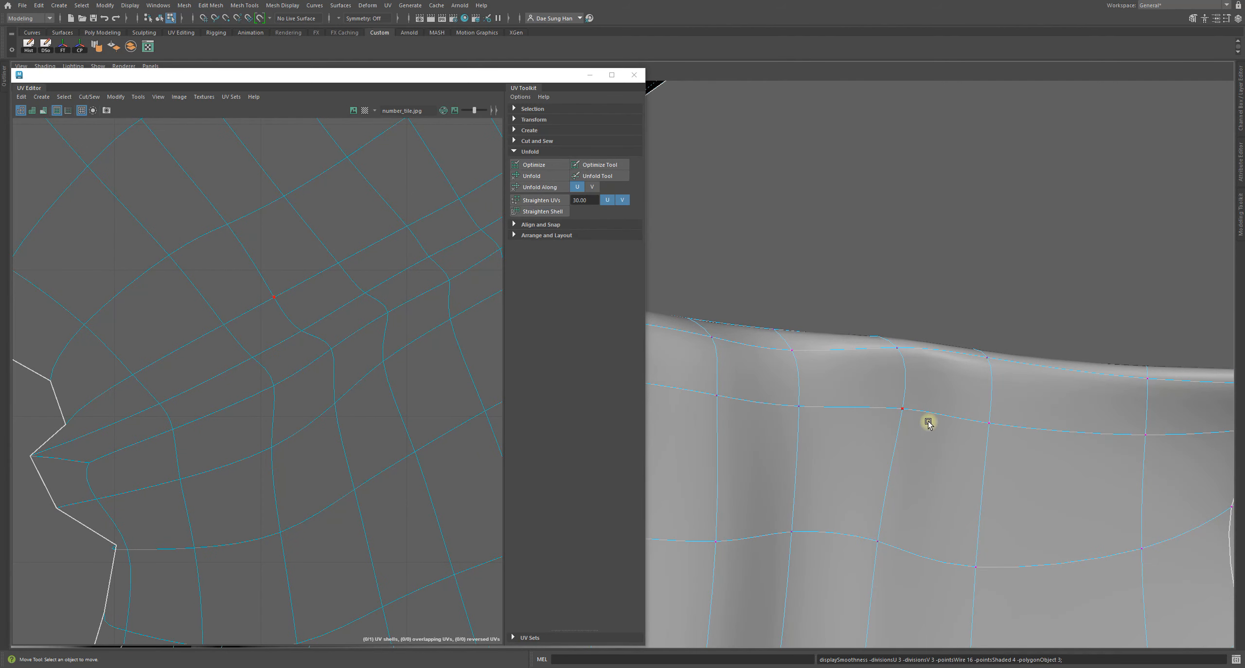
pyautogui.press('1')
pyautogui.keyDown('alt'); pyautogui.moveTo(924, 421); pyautogui.dragTo(657, 394, button='right'); pyautogui.keyUp('alt')
pyautogui.keyDown('alt'); pyautogui.moveTo(939, 464); pyautogui.dragTo(633, 492); pyautogui.keyUp('alt')
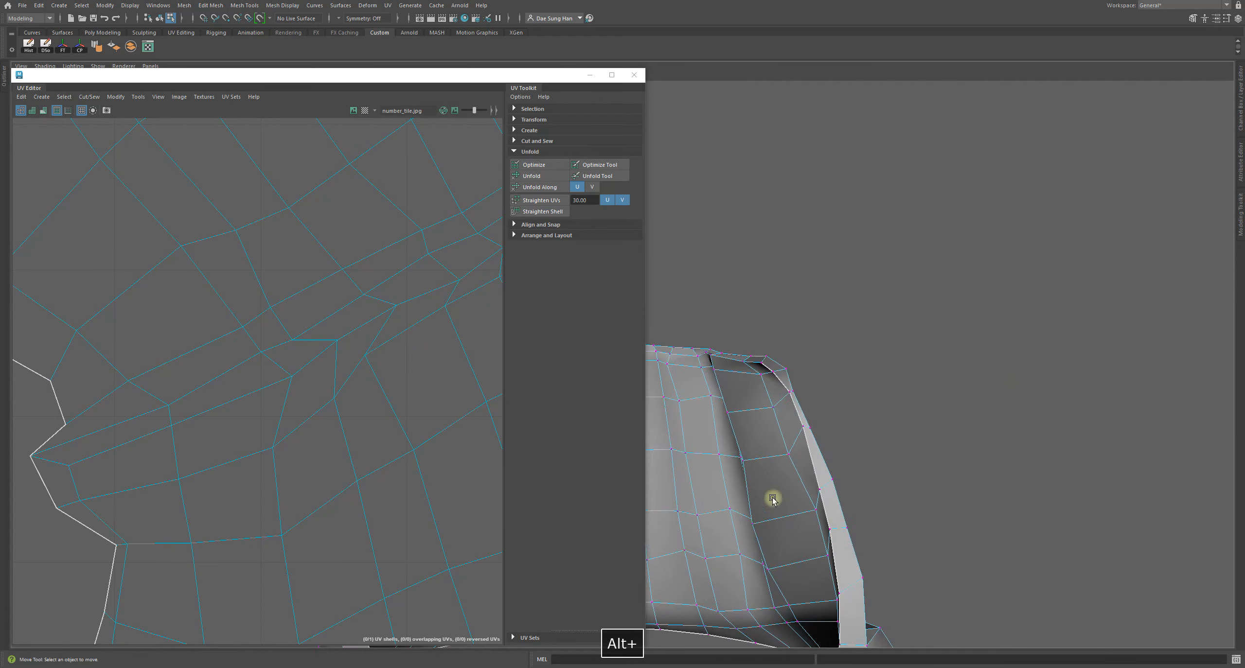
# - Return to object mode, reselect the cape and select all UVs of its shell with the Move tool active
pyautogui.keyDown('alt'); pyautogui.moveTo(654, 428); pyautogui.dragTo(739, 323, button='middle'); pyautogui.keyUp('alt')
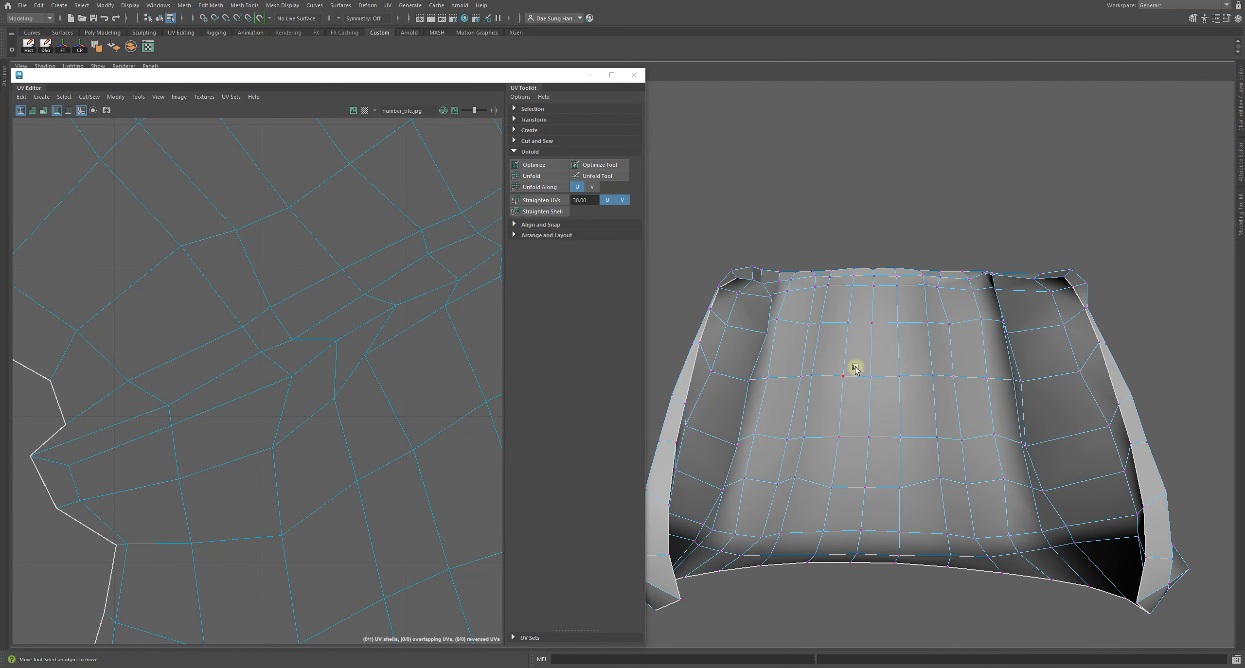
pyautogui.press('F8')
pyautogui.click(1020, 180)
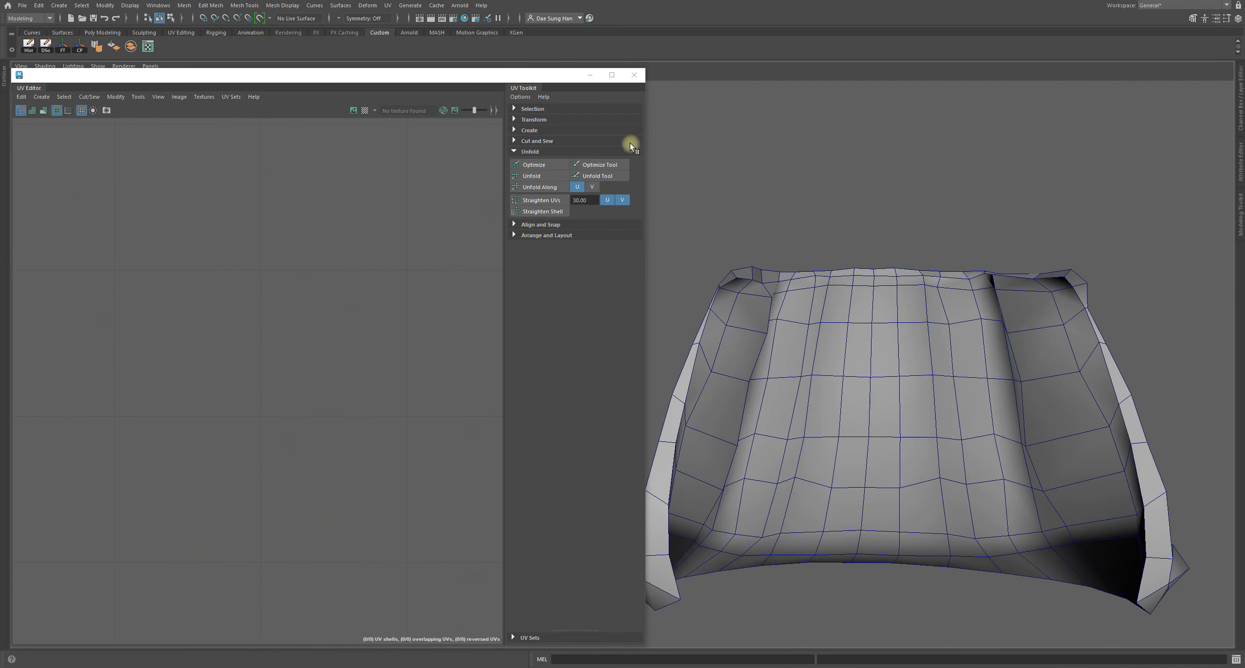
pyautogui.click(770, 364)
pyautogui.keyDown('alt'); pyautogui.moveTo(146, 375); pyautogui.dragTo(29, 424, button='right'); pyautogui.keyUp('alt')
pyautogui.moveTo(258, 366)
pyautogui.keyDown('alt'); pyautogui.mouseDown(button='middle')
pyautogui.moveTo(330, 387)
pyautogui.moveTo(257, 360)
pyautogui.mouseUp(button='middle'); pyautogui.keyUp('alt')
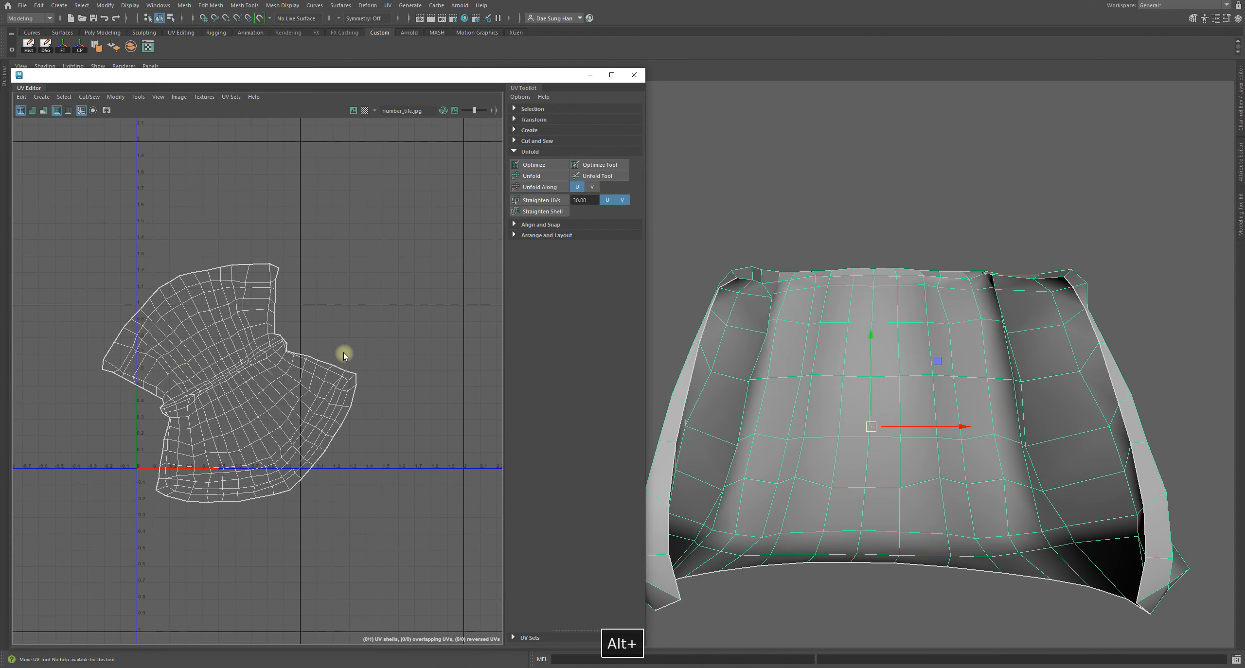
pyautogui.moveTo(228, 291); pyautogui.dragTo(355, 282, button='right')
pyautogui.moveTo(75, 223); pyautogui.dragTo(439, 598)
pyautogui.press('w')
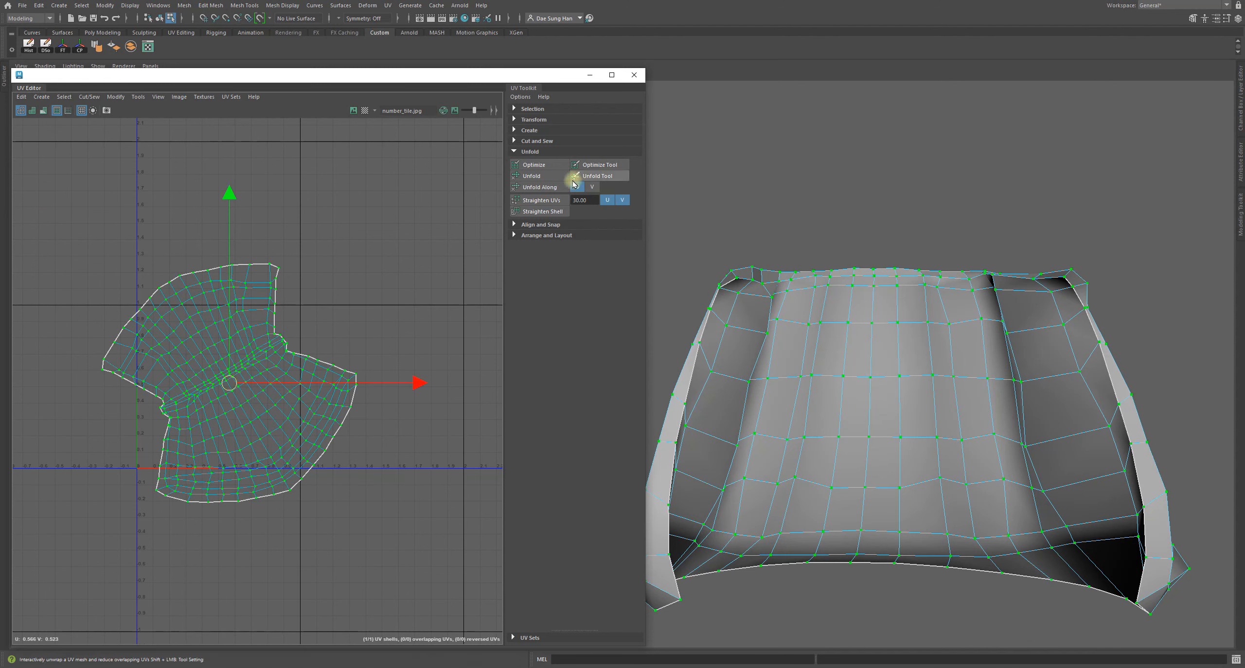
# - Try Optimize and Unfold on the whole cape shell, undoing each result
pyautogui.click(547, 162)
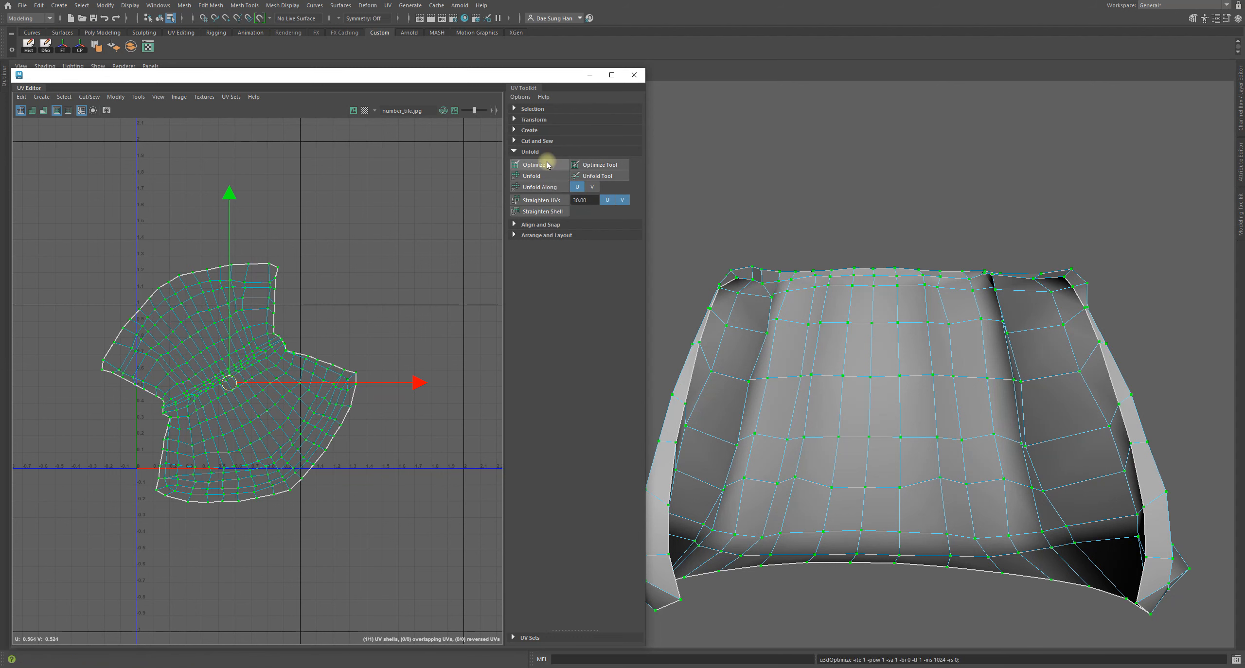
pyautogui.keyDown('alt'); pyautogui.moveTo(38, 265); pyautogui.dragTo(388, 446, button='right'); pyautogui.keyUp('alt')
pyautogui.keyDown('alt'); pyautogui.moveTo(388, 447); pyautogui.dragTo(63, 270, button='middle'); pyautogui.keyUp('alt')
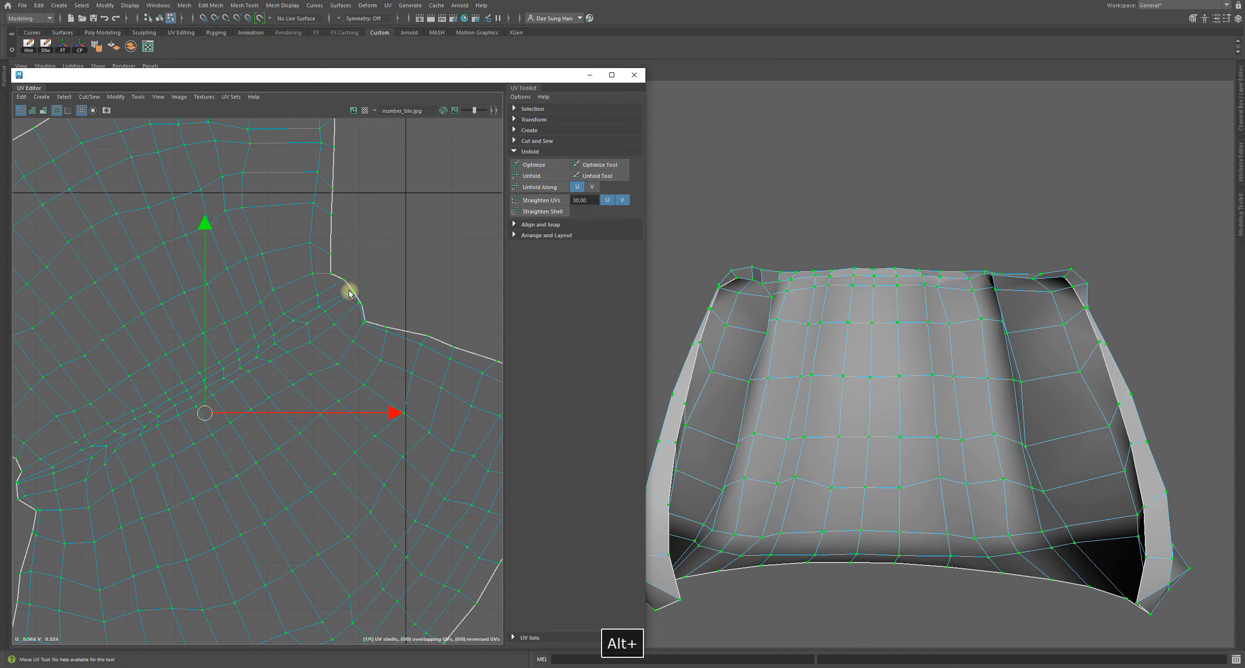
pyautogui.hotkey('ctrl', 'z')
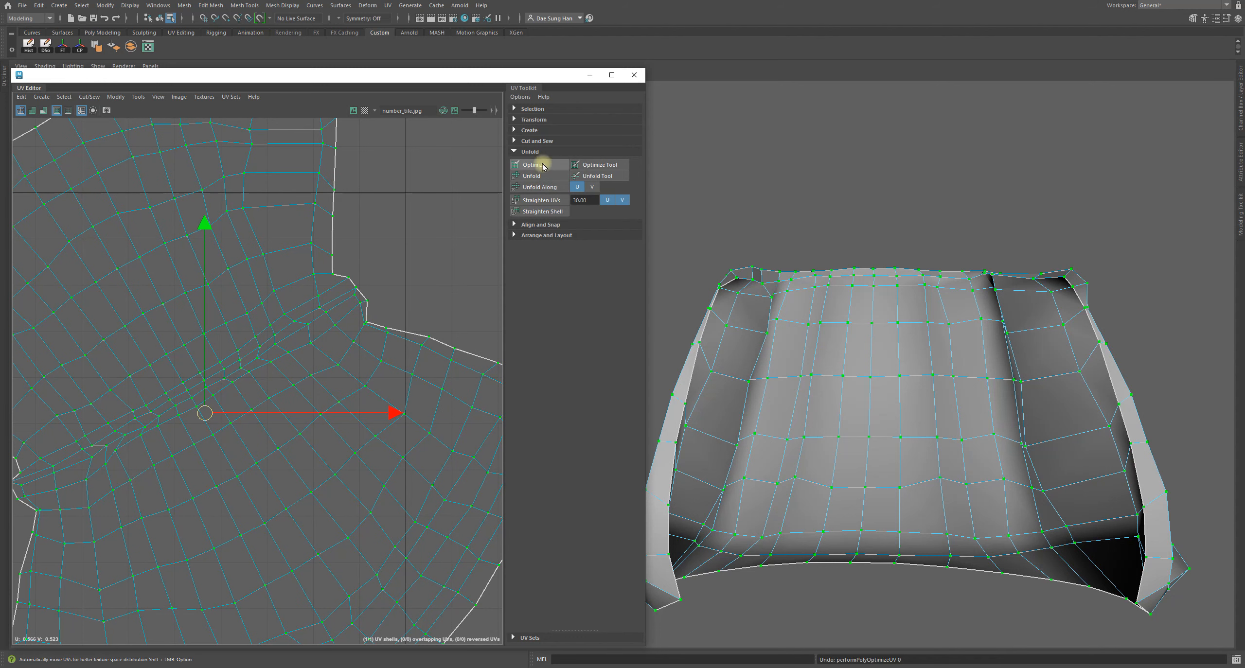
pyautogui.click(547, 177)
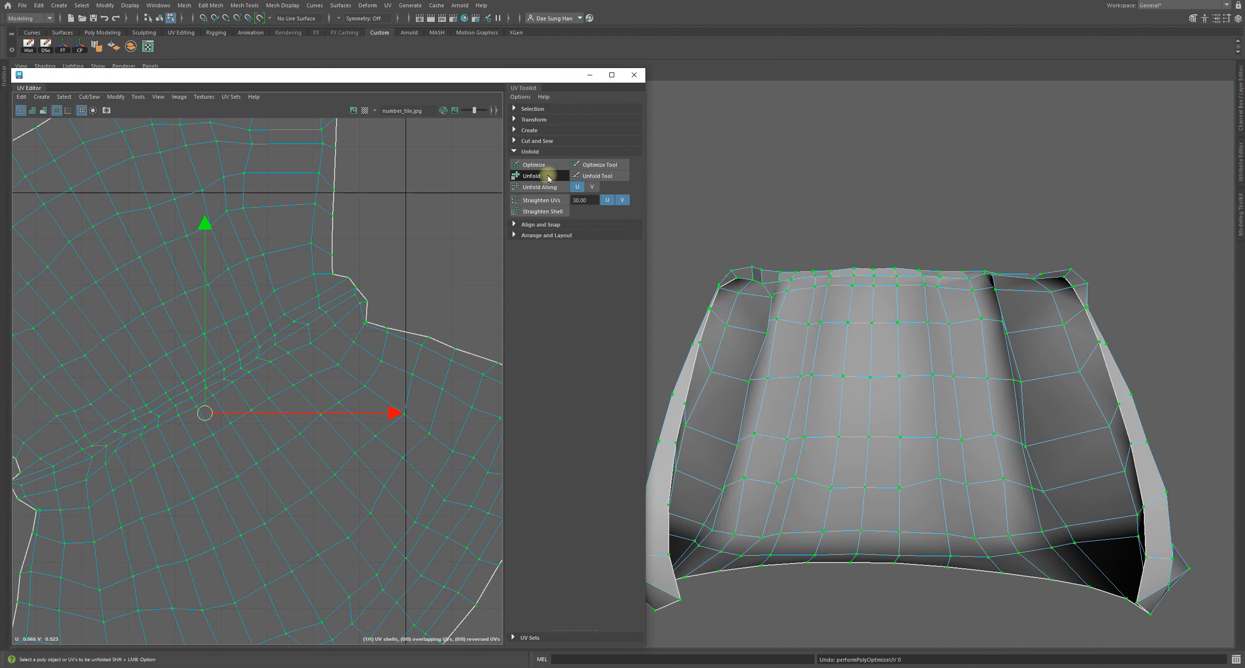
pyautogui.hotkey('ctrl', 'z')
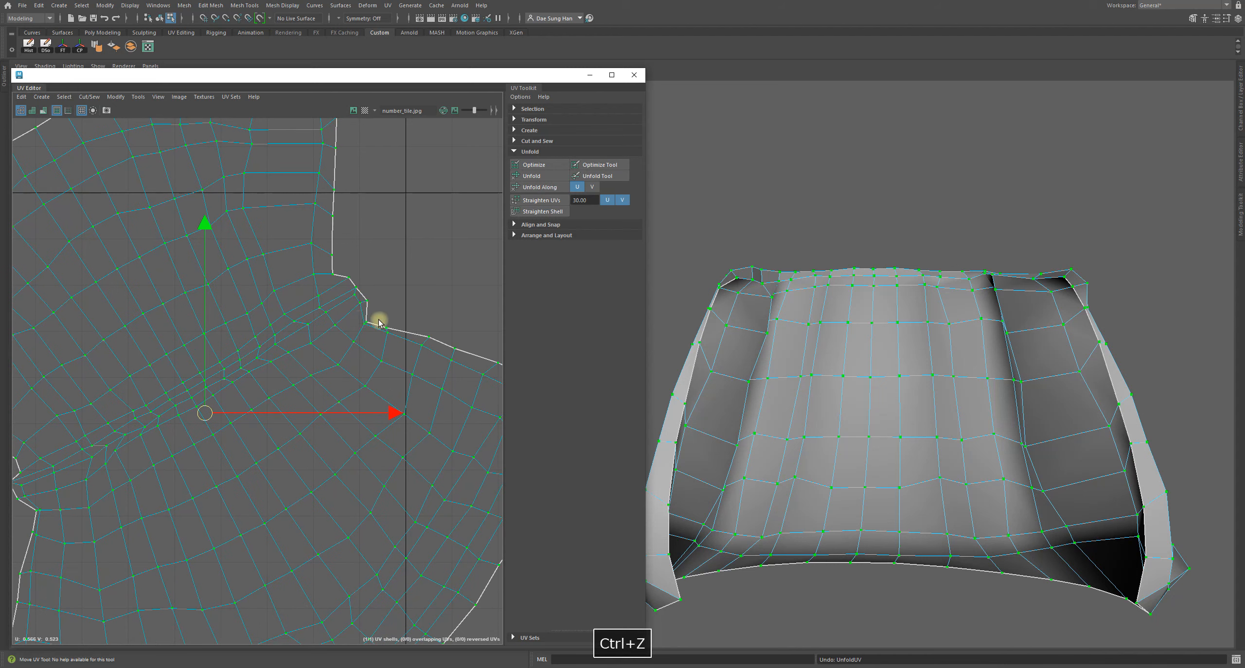
# - Pick the lower corner UV of the side notch and examine its location on the cape edge, comparing smoothed and unsmoothed display
pyautogui.keyDown('alt'); pyautogui.moveTo(258, 350); pyautogui.dragTo(34, 417, button='middle'); pyautogui.keyUp('alt')
pyautogui.keyDown('alt'); pyautogui.moveTo(184, 300); pyautogui.dragTo(425, 419, button='right'); pyautogui.keyUp('alt')
pyautogui.click(342, 360)
pyautogui.keyDown('alt'); pyautogui.moveTo(296, 380); pyautogui.dragTo(499, 482, button='right'); pyautogui.keyUp('alt')
pyautogui.click(307, 419)
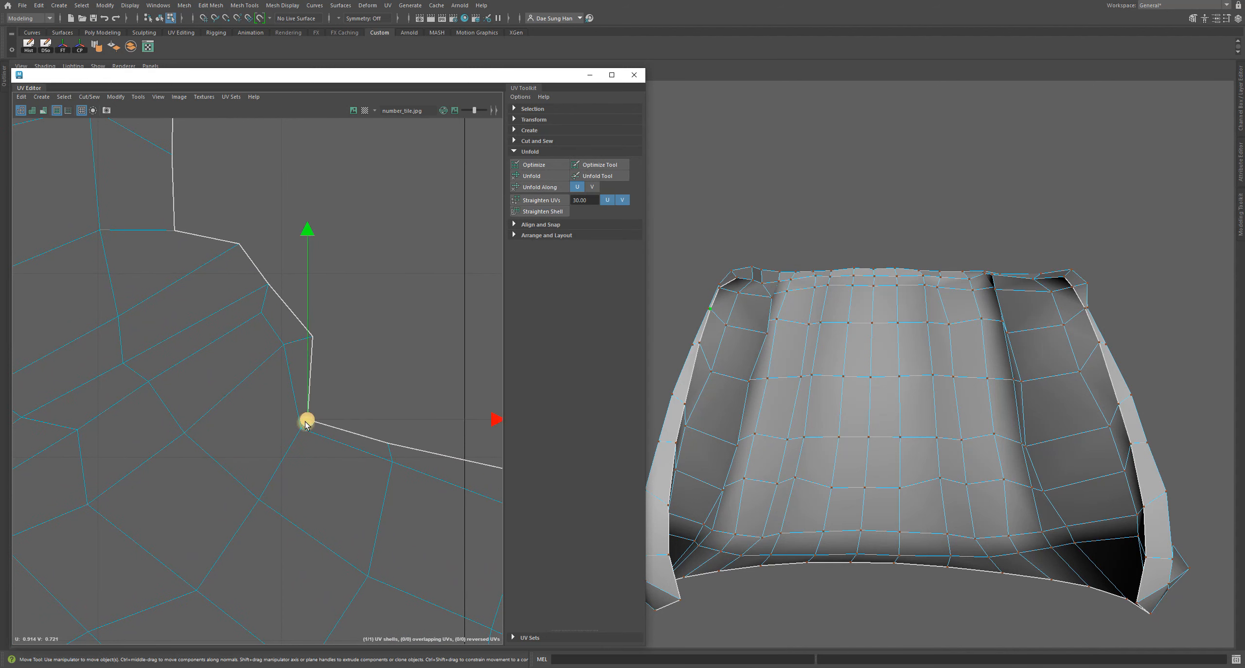
pyautogui.keyDown('alt'); pyautogui.moveTo(727, 287); pyautogui.dragTo(812, 346, button='middle'); pyautogui.keyUp('alt')
pyautogui.keyDown('alt'); pyautogui.moveTo(812, 346); pyautogui.dragTo(1083, 344, button='right'); pyautogui.keyUp('alt')
pyautogui.keyDown('alt'); pyautogui.moveTo(1076, 330); pyautogui.dragTo(1076, 297, button='middle'); pyautogui.keyUp('alt')
pyautogui.keyDown('alt'); pyautogui.moveTo(1077, 281); pyautogui.dragTo(964, 281); pyautogui.keyUp('alt')
pyautogui.press('3')
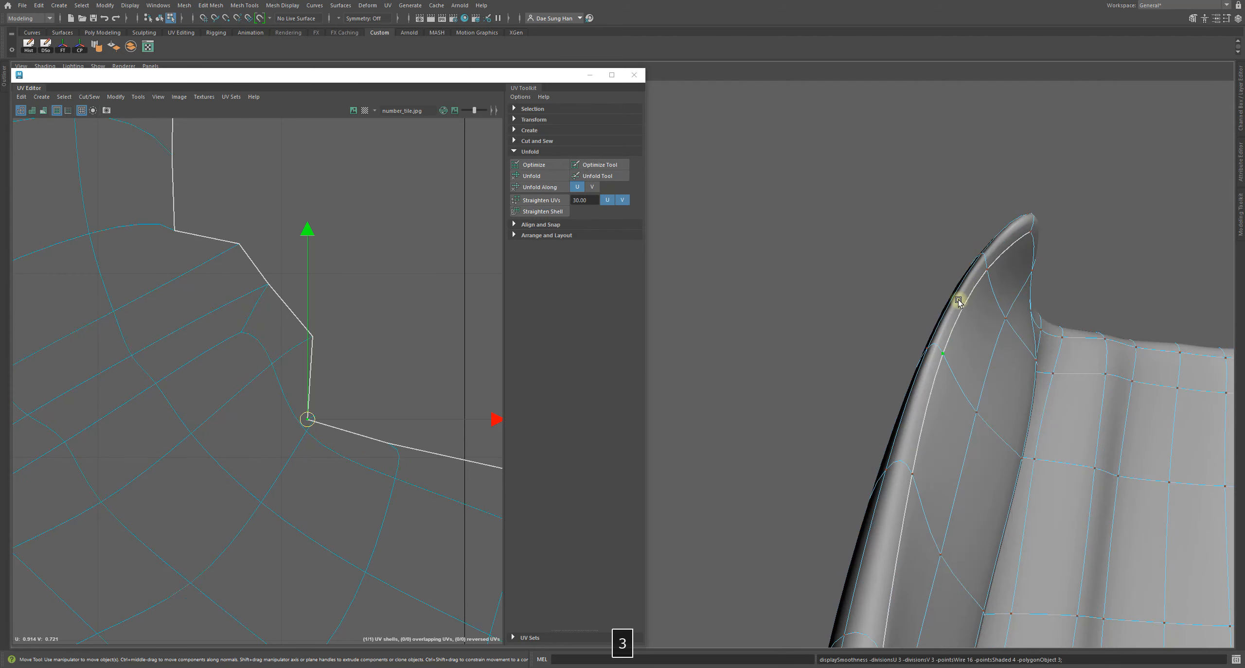
pyautogui.press('1')
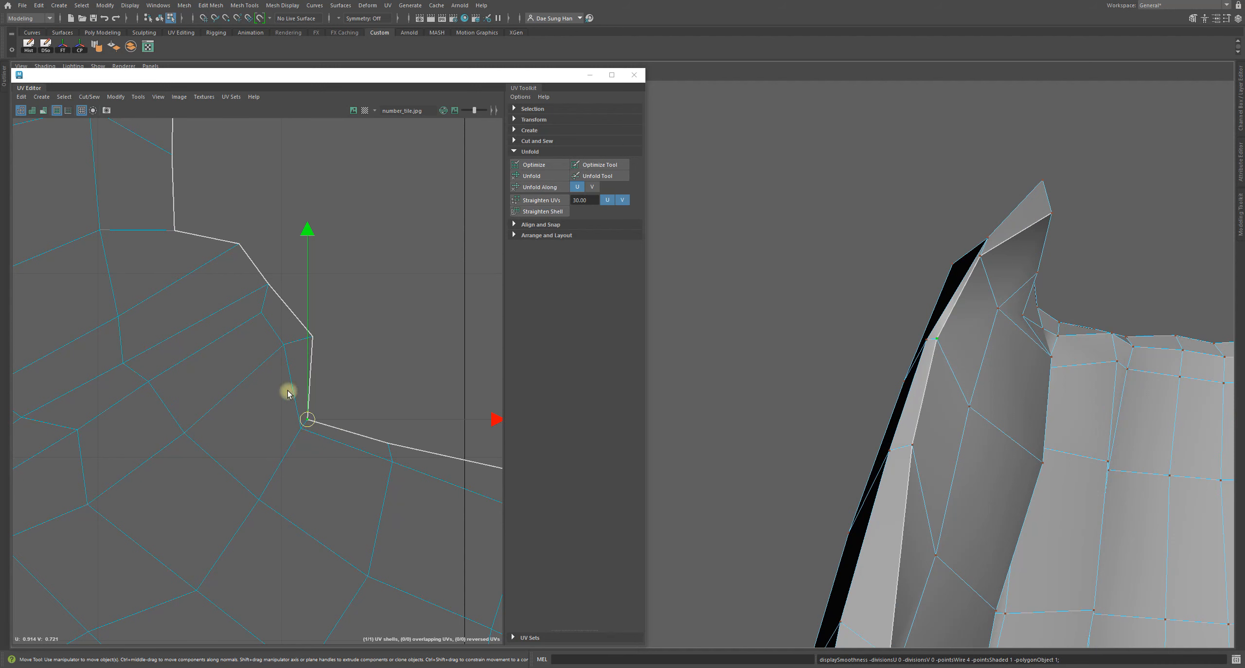
# - Select the entire cape shell and rotate it clockwise until it stands upright and symmetrical with the notch band horizontal
pyautogui.keyDown('alt'); pyautogui.moveTo(330, 505); pyautogui.dragTo(161, 506, button='right'); pyautogui.keyUp('alt')
pyautogui.keyDown('alt'); pyautogui.moveTo(333, 514); pyautogui.dragTo(239, 530, button='right'); pyautogui.keyUp('alt')
pyautogui.keyDown('alt'); pyautogui.moveTo(139, 447); pyautogui.dragTo(129, 251, button='middle'); pyautogui.keyUp('alt')
pyautogui.moveTo(424, 559); pyautogui.dragTo(60, 174)
pyautogui.press('e')
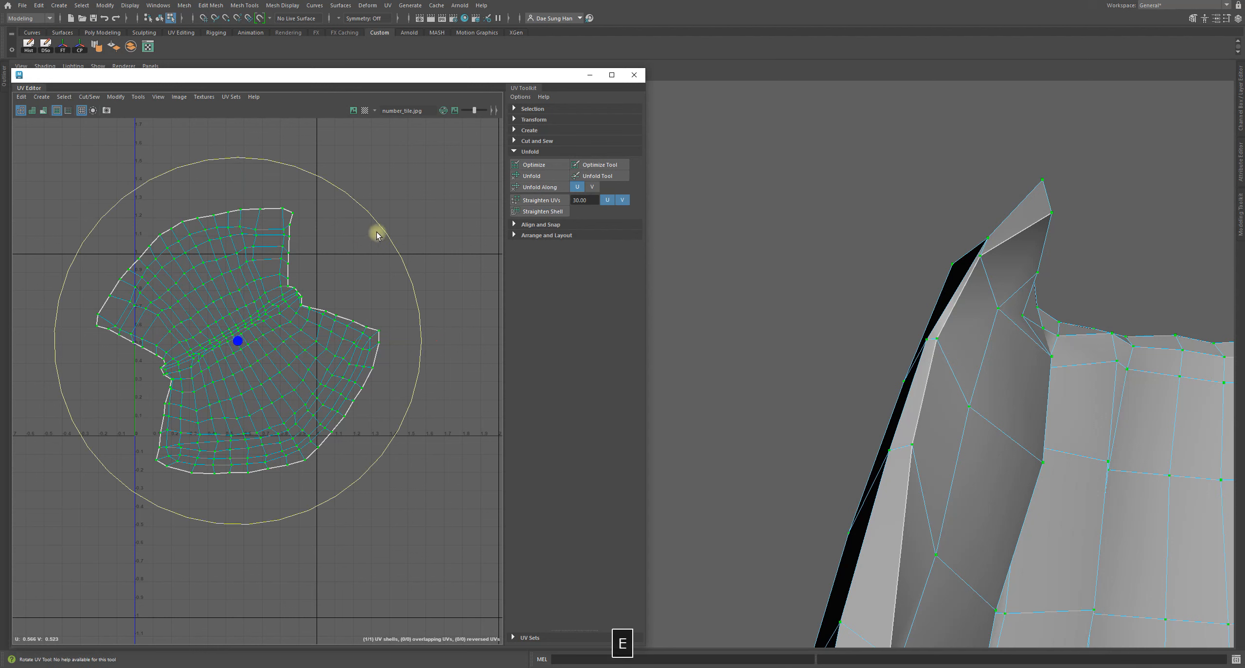
pyautogui.moveTo(385, 235); pyautogui.dragTo(409, 323)
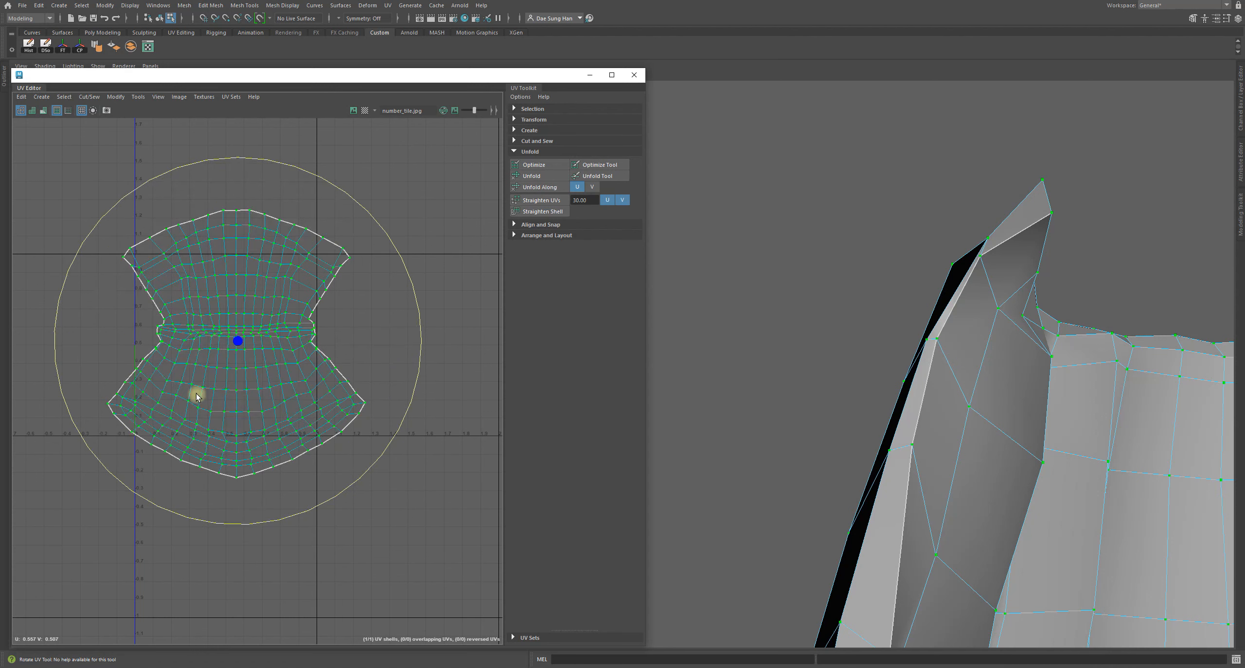
# - Display the cape in smooth preview with its number-tile texture, framed fully from the back
pyautogui.keyDown('alt'); pyautogui.moveTo(986, 362); pyautogui.dragTo(1084, 399); pyautogui.keyUp('alt')
pyautogui.press('3')
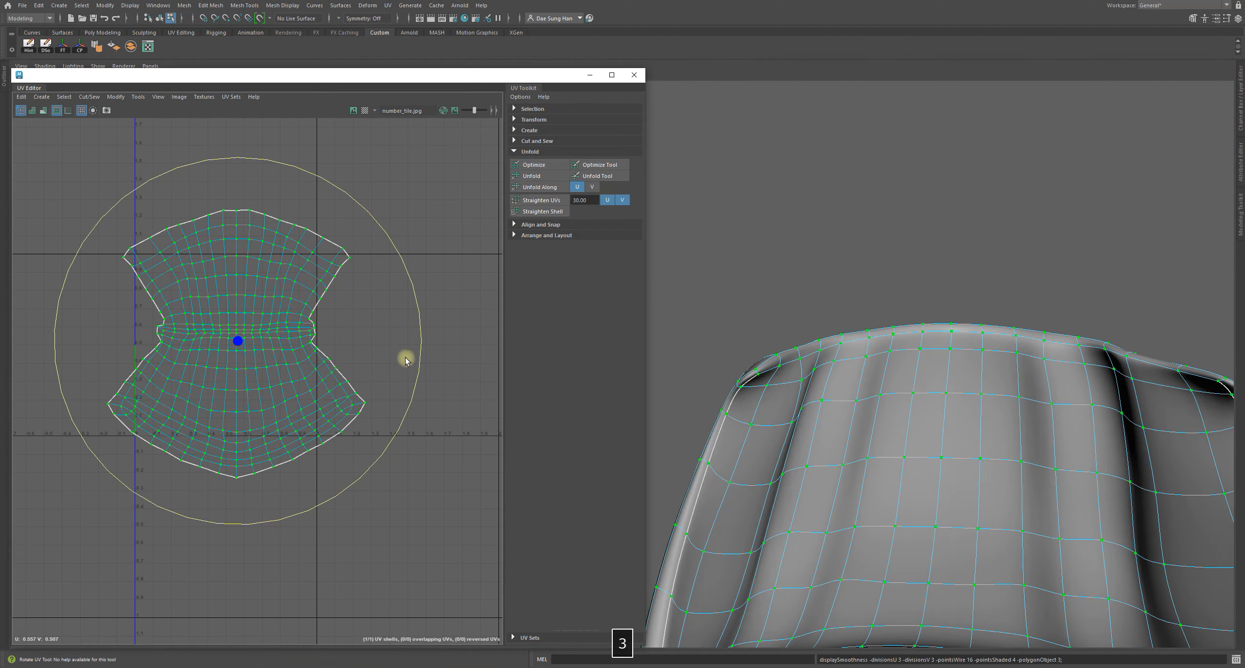
pyautogui.keyDown('alt'); pyautogui.moveTo(153, 287); pyautogui.dragTo(420, 326, button='right'); pyautogui.keyUp('alt')
pyautogui.keyDown('alt'); pyautogui.moveTo(719, 404); pyautogui.dragTo(516, 403, button='right'); pyautogui.keyUp('alt')
pyautogui.keyDown('alt'); pyautogui.moveTo(772, 419); pyautogui.dragTo(851, 396, button='middle'); pyautogui.keyUp('alt')
pyautogui.moveTo(862, 432)
pyautogui.keyDown('alt'); pyautogui.mouseDown()
pyautogui.moveTo(878, 445)
pyautogui.moveTo(872, 503)
pyautogui.moveTo(1033, 514)
pyautogui.moveTo(1155, 408)
pyautogui.moveTo(887, 400)
pyautogui.moveTo(914, 457)
pyautogui.moveTo(943, 453)
pyautogui.moveTo(948, 427)
pyautogui.moveTo(1000, 418)
pyautogui.moveTo(918, 415)
pyautogui.mouseUp(); pyautogui.keyUp('alt')
pyautogui.press('6')
# - Scale down and move the whole cape shell to fit inside the 0 to 1 UV tile, then clear the UV selection
pyautogui.keyDown('alt'); pyautogui.moveTo(422, 390); pyautogui.dragTo(208, 357, button='middle'); pyautogui.keyUp('alt')
pyautogui.press('r')
pyautogui.keyDown('alt'); pyautogui.moveTo(109, 282); pyautogui.dragTo(281, 324, button='right'); pyautogui.keyUp('alt')
pyautogui.keyDown('alt'); pyautogui.moveTo(281, 324); pyautogui.dragTo(166, 295, button='middle'); pyautogui.keyUp('alt')
pyautogui.keyDown('alt'); pyautogui.moveTo(166, 295); pyautogui.dragTo(305, 252, button='right'); pyautogui.keyUp('alt')
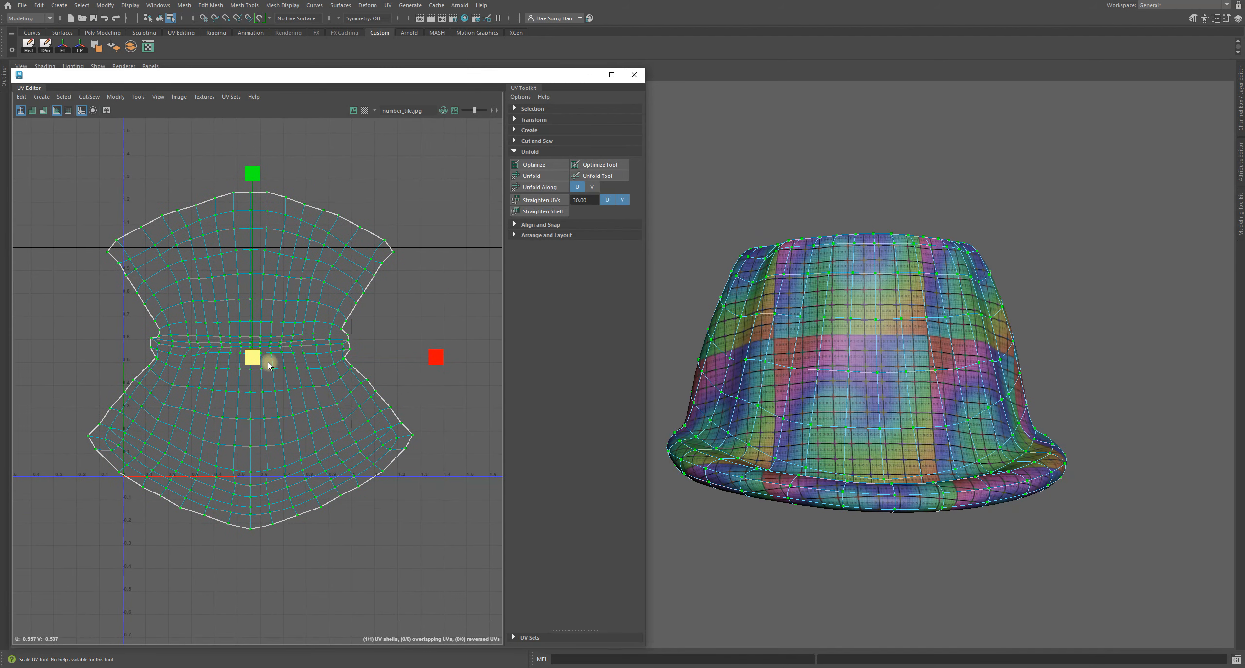
pyautogui.moveTo(252, 359)
pyautogui.mouseDown()
pyautogui.moveTo(187, 390)
pyautogui.moveTo(239, 384)
pyautogui.moveTo(264, 356)
pyautogui.moveTo(241, 359)
pyautogui.mouseUp()
pyautogui.press('w')
pyautogui.press('r')
pyautogui.press('w')
pyautogui.press('r')
pyautogui.press('w')
pyautogui.click(282, 518)
pyautogui.keyDown('alt'); pyautogui.moveTo(181, 352); pyautogui.dragTo(261, 528, button='right'); pyautogui.keyUp('alt')
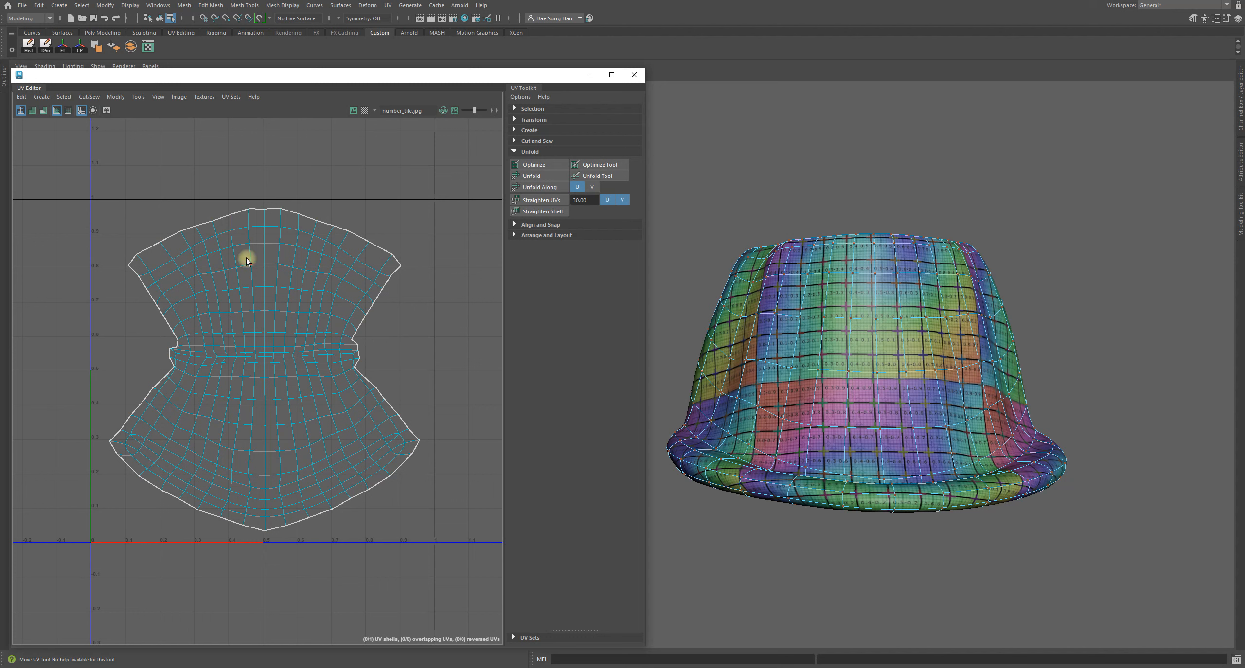
# - Return to object mode and inspect the textured cape from the side, briefly comparing unsmoothed and smoothed display
pyautogui.press('F8')
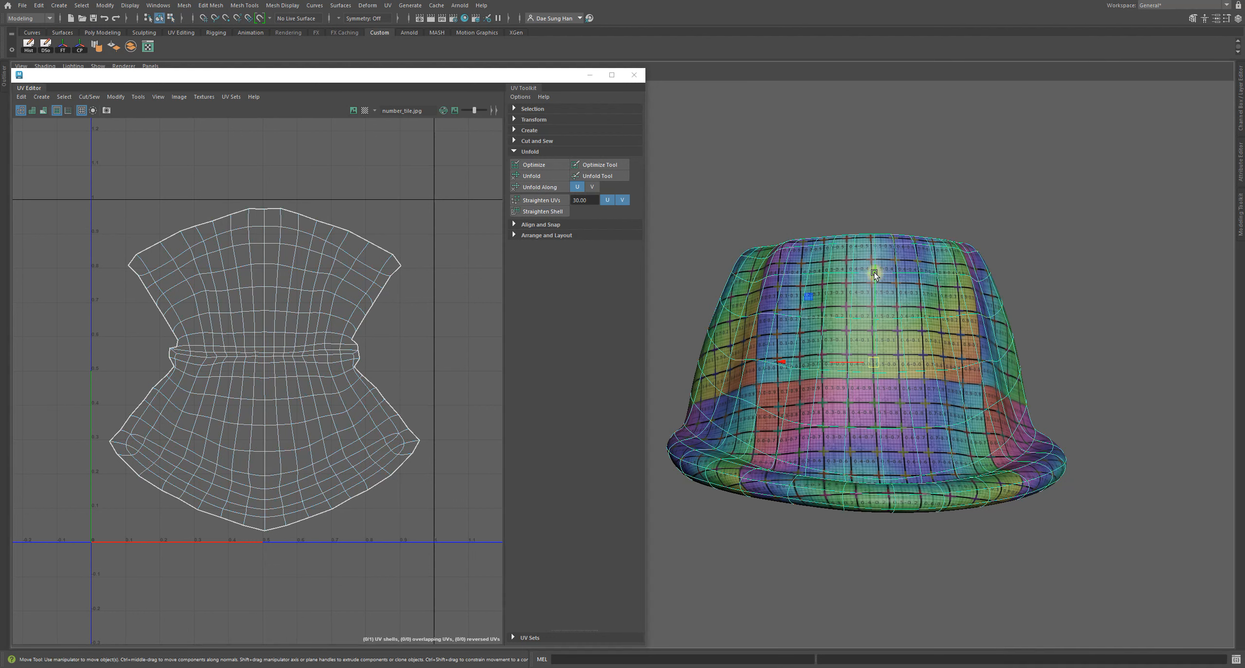
pyautogui.press('1')
pyautogui.press('3')
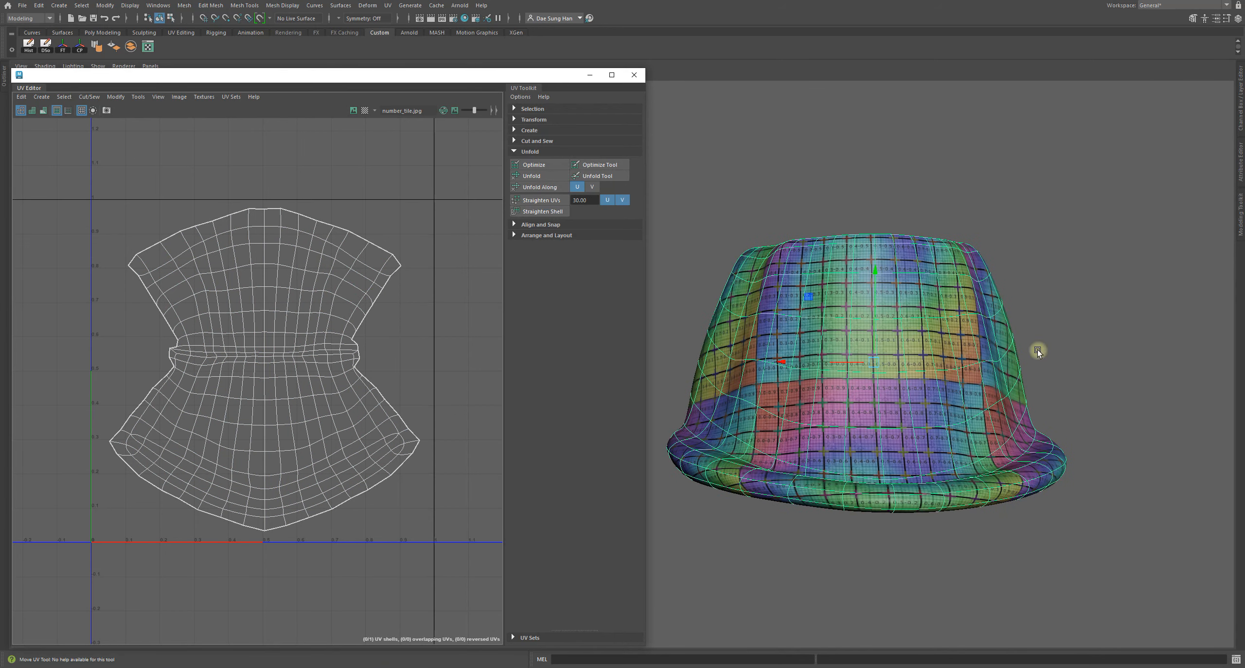
pyautogui.keyDown('alt'); pyautogui.moveTo(1041, 408); pyautogui.dragTo(914, 377); pyautogui.keyUp('alt')
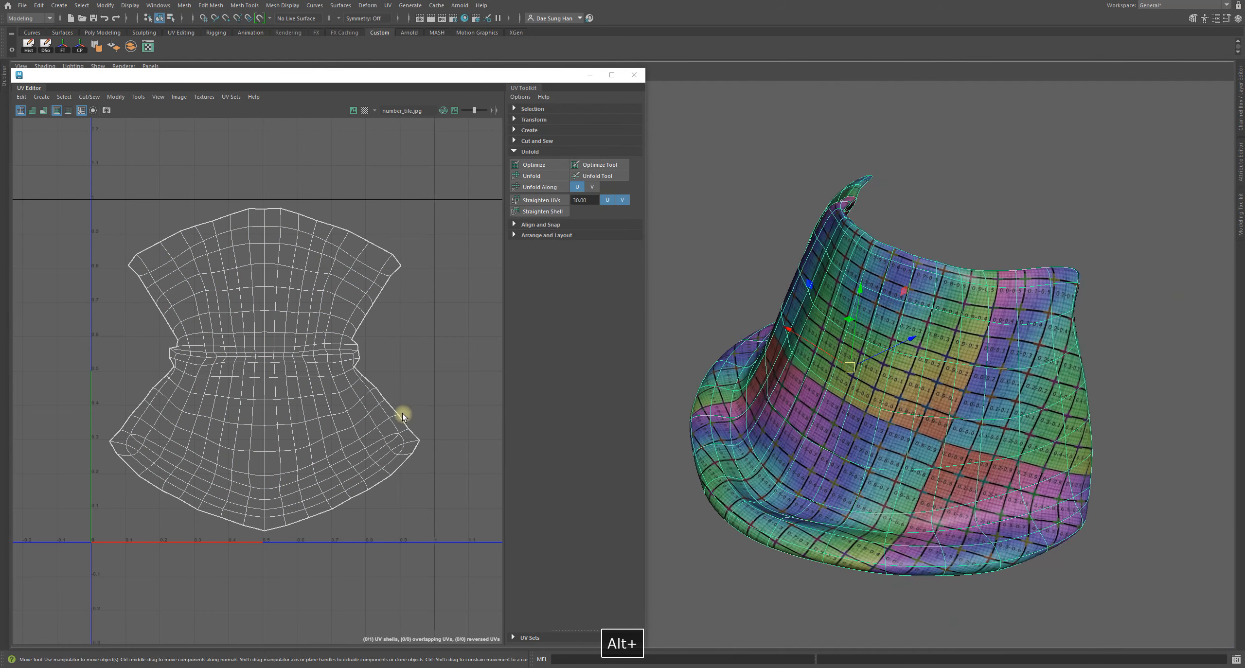
pyautogui.keyDown('alt'); pyautogui.moveTo(986, 364); pyautogui.dragTo(844, 349, button='right'); pyautogui.keyUp('alt')
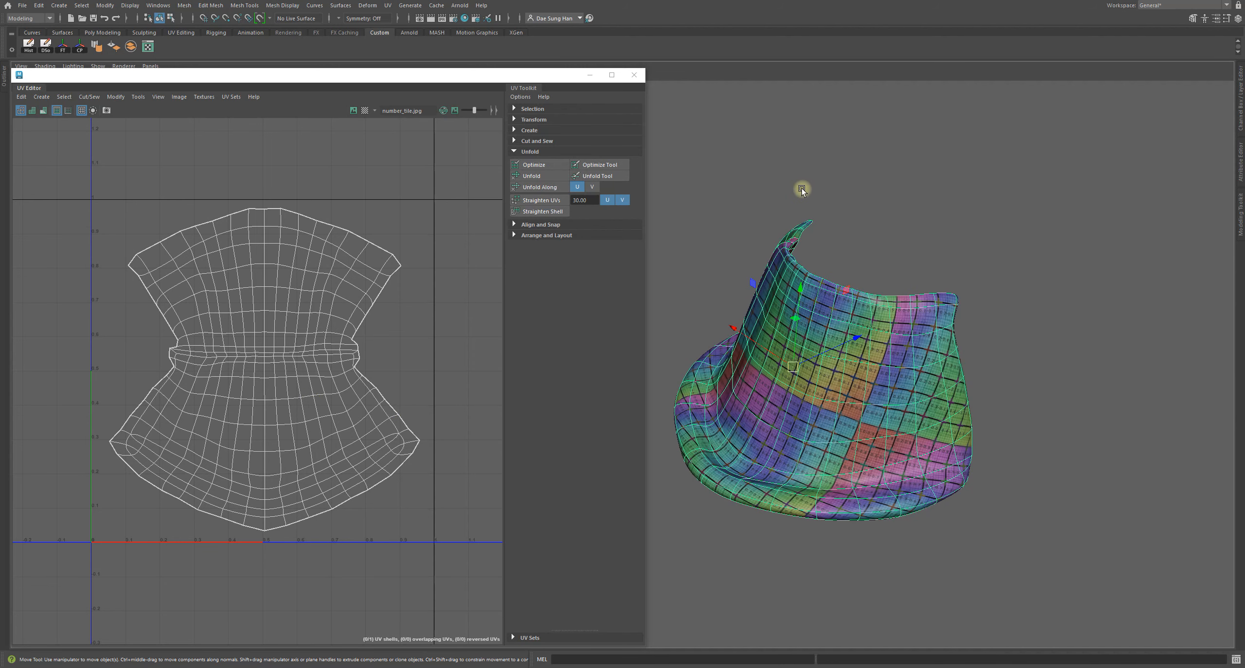
# - Show the Channel Box and Layer Editor and move the UV Editor window away to uncover the viewport
pyautogui.click(1240, 93)
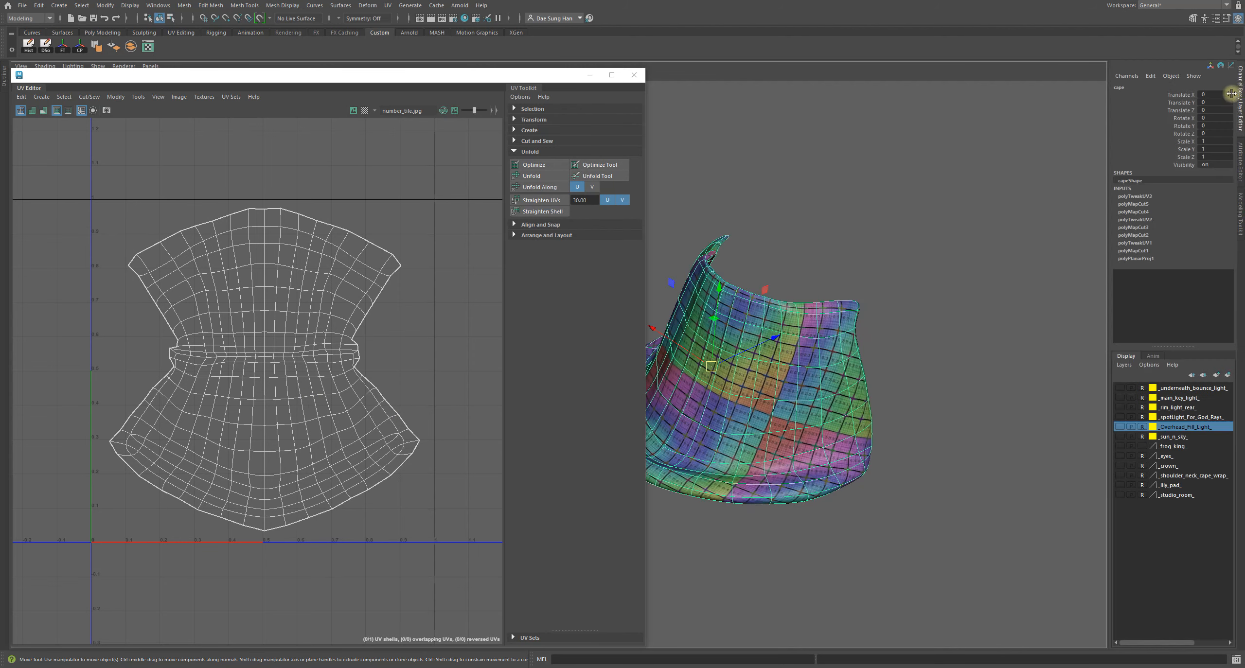
pyautogui.moveTo(528, 79); pyautogui.dragTo(1244, 248)
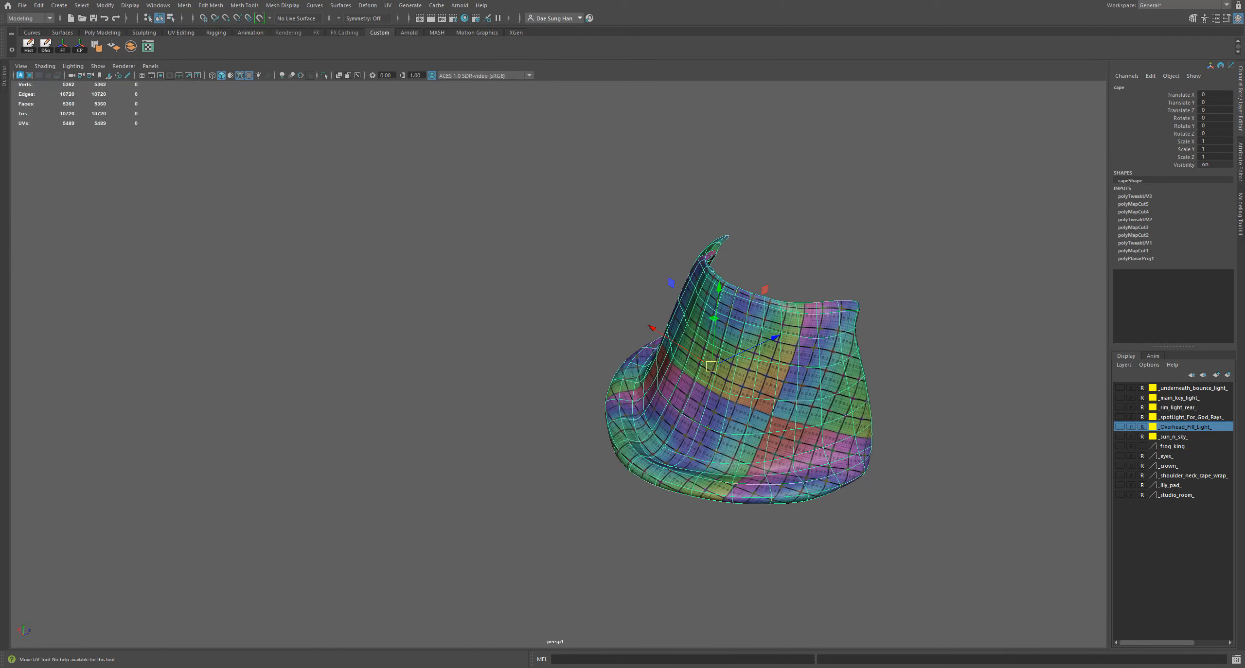
pyautogui.keyDown('alt'); pyautogui.moveTo(751, 327); pyautogui.dragTo(720, 302, button='middle'); pyautogui.keyUp('alt')
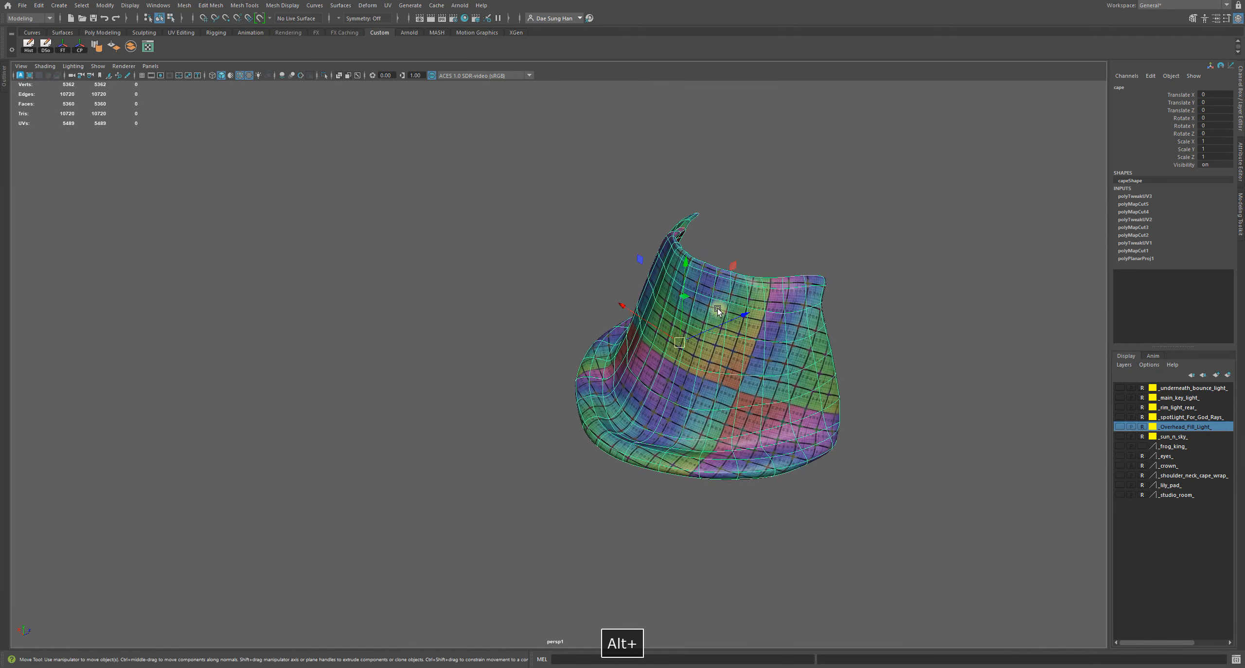
# - Save the scene under the new name King_Frog_Additional_UV_Mapping_Demo_File as Maya Binary
pyautogui.hotkey('ctrl', 'shift', 's')
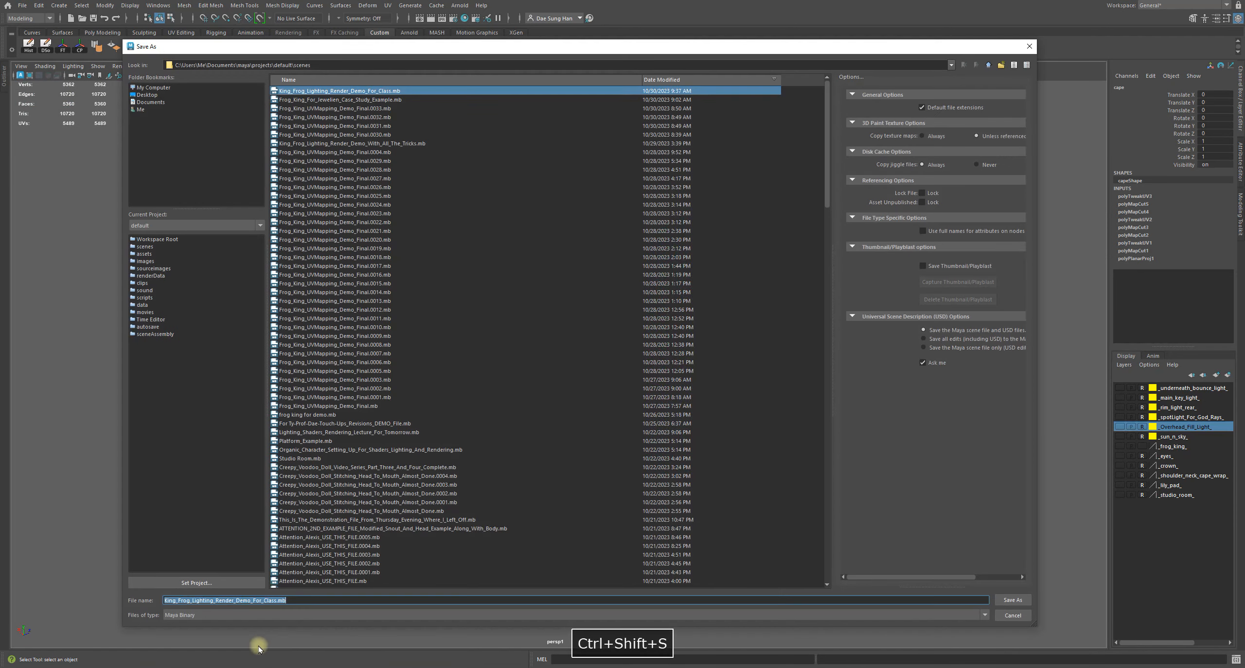
pyautogui.click(207, 600)
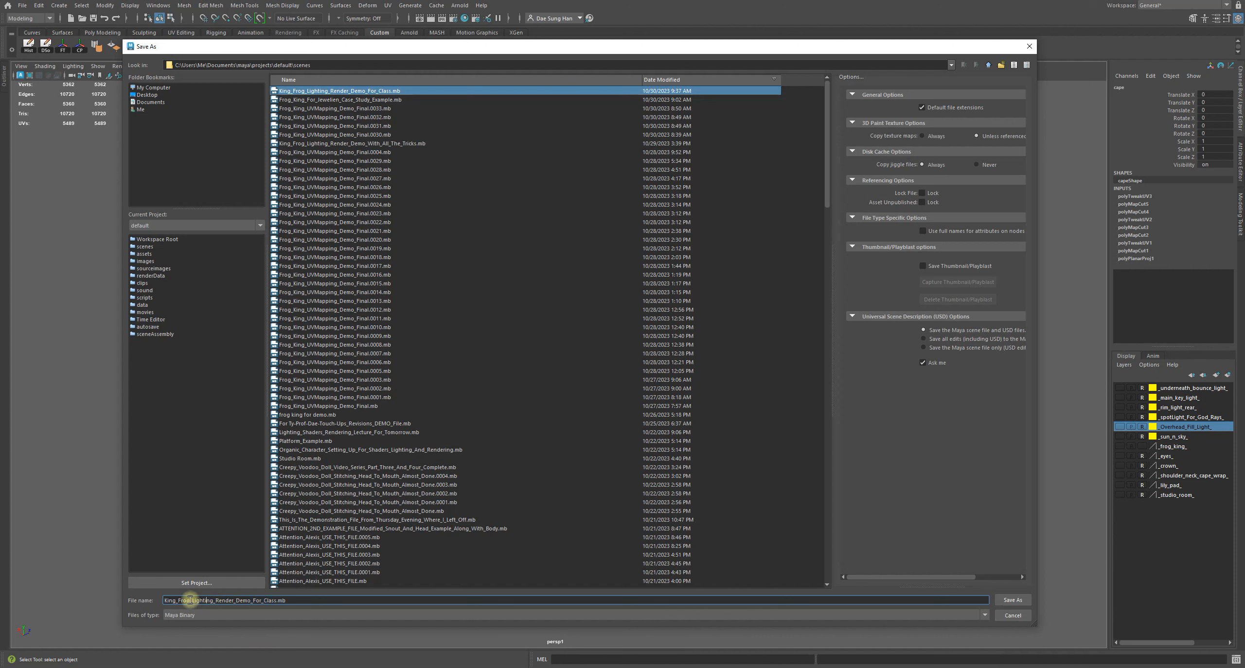
pyautogui.moveTo(194, 600); pyautogui.dragTo(393, 601)
pyautogui.write('Add')
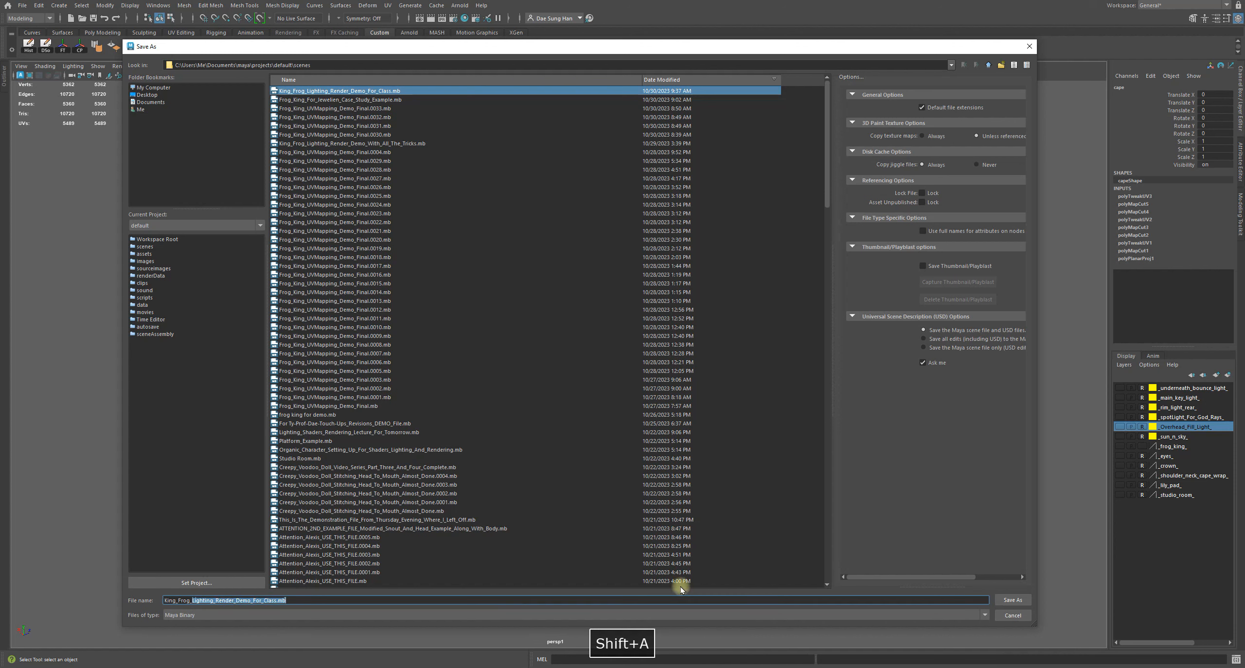
pyautogui.write('itional')
pyautogui.press('BackSpace')
pyautogui.write('_UV_')
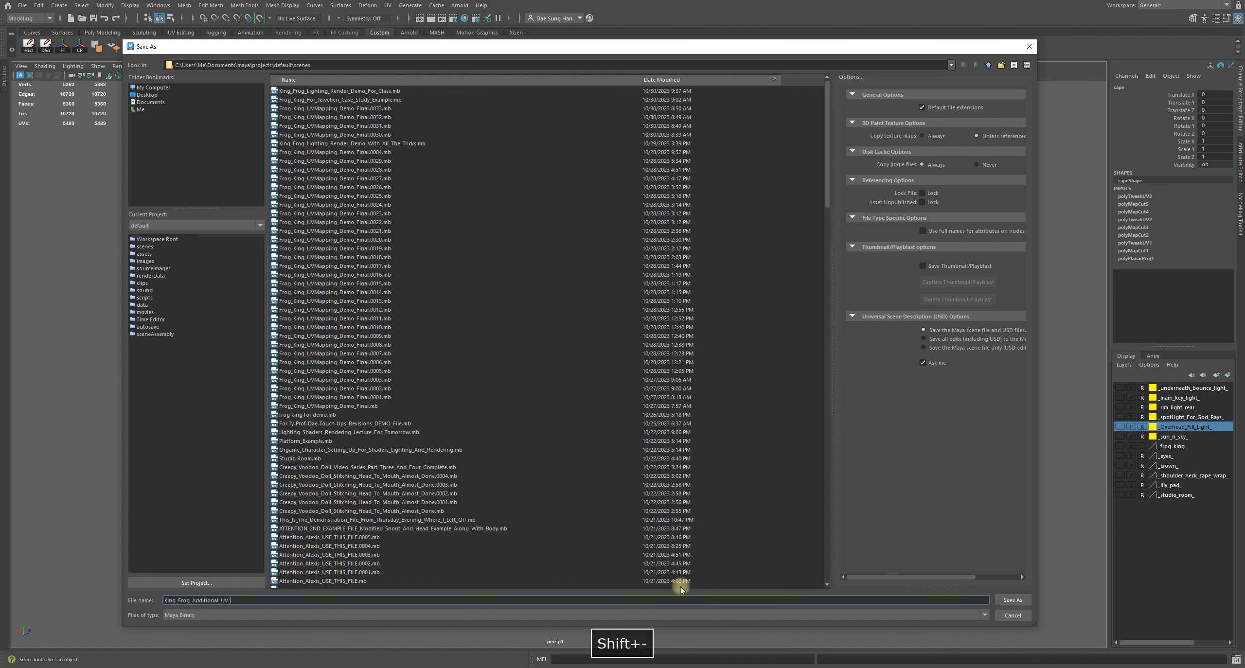
pyautogui.write('Mapping_Demo_File')
pyautogui.press('Return')
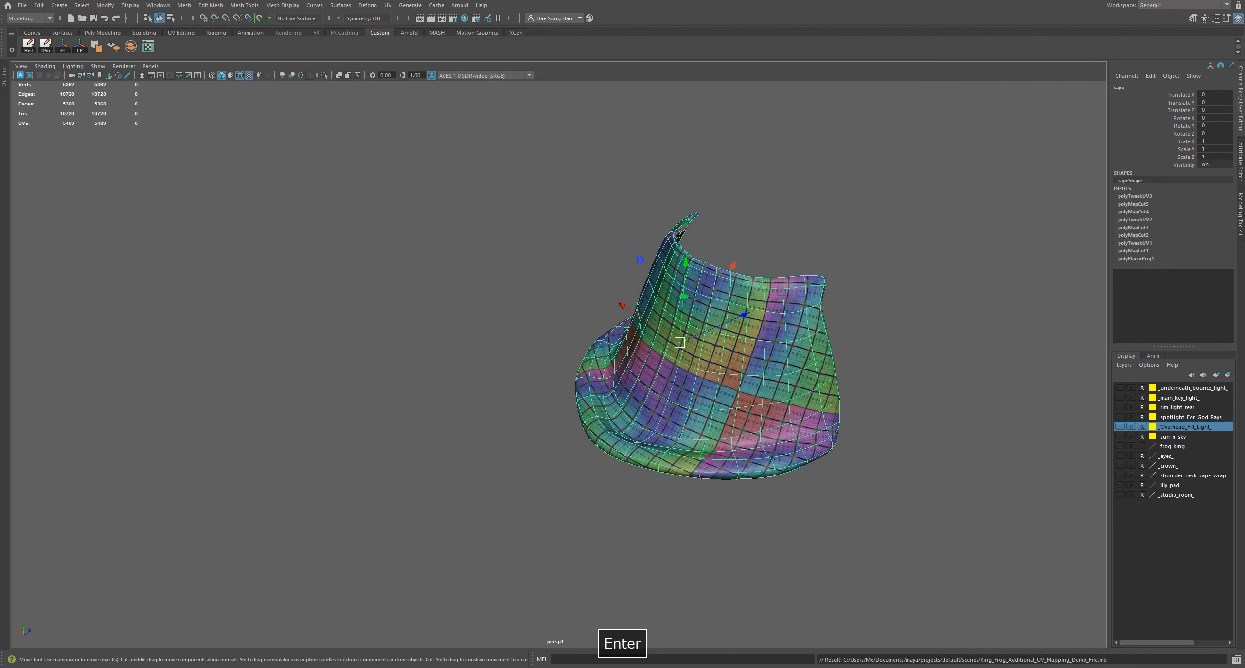
# - Deselect the cape and make the crown and shoulder_neck_cape_wrap layers visible
pyautogui.keyDown('alt'); pyautogui.moveTo(733, 330); pyautogui.dragTo(520, 333, button='middle'); pyautogui.keyUp('alt')
pyautogui.click(686, 355)
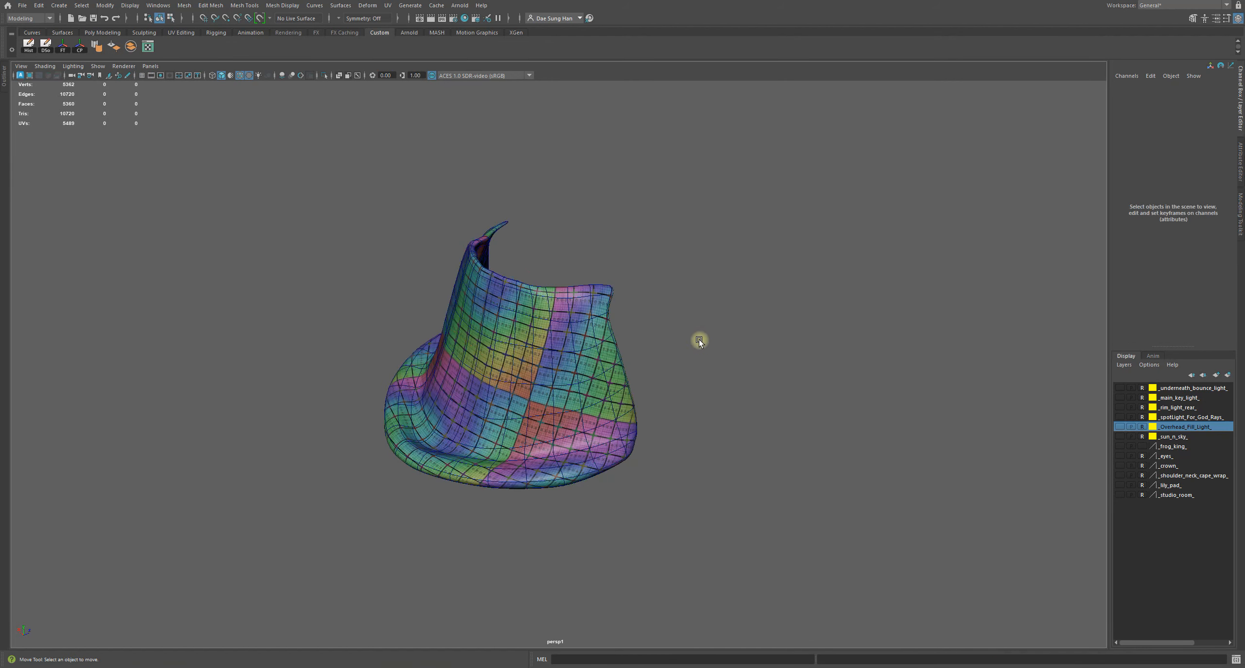
pyautogui.keyDown('alt'); pyautogui.moveTo(699, 340); pyautogui.dragTo(846, 399, button='right'); pyautogui.keyUp('alt')
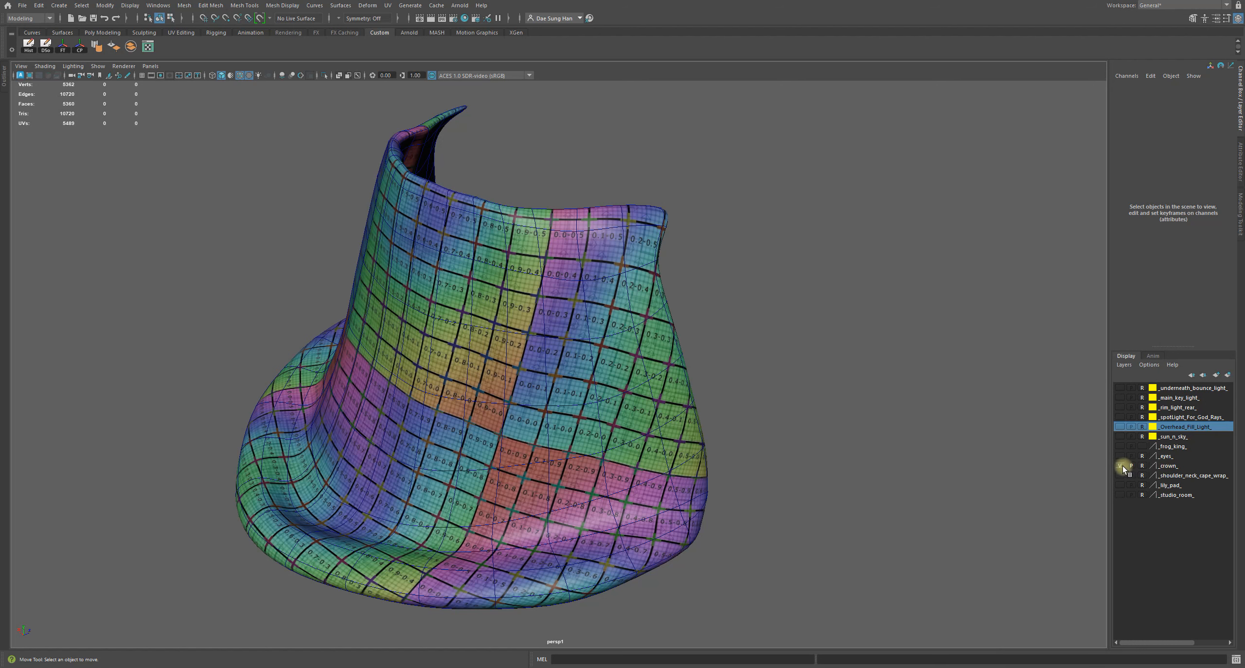
pyautogui.keyDown('alt'); pyautogui.moveTo(720, 409); pyautogui.dragTo(361, 360, button='right'); pyautogui.keyUp('alt')
pyautogui.keyDown('alt'); pyautogui.moveTo(361, 360); pyautogui.dragTo(545, 340); pyautogui.keyUp('alt')
pyautogui.keyDown('alt'); pyautogui.moveTo(544, 340); pyautogui.dragTo(605, 223, button='right'); pyautogui.keyUp('alt')
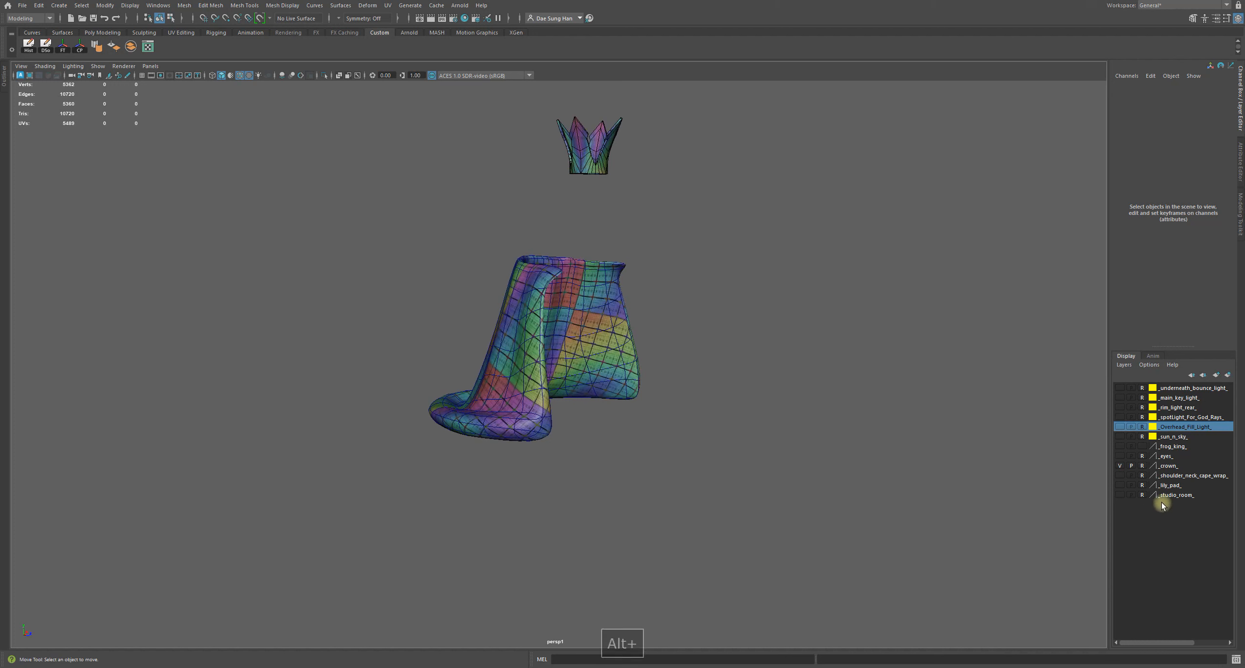
pyautogui.click(1172, 476)
pyautogui.click(1119, 476)
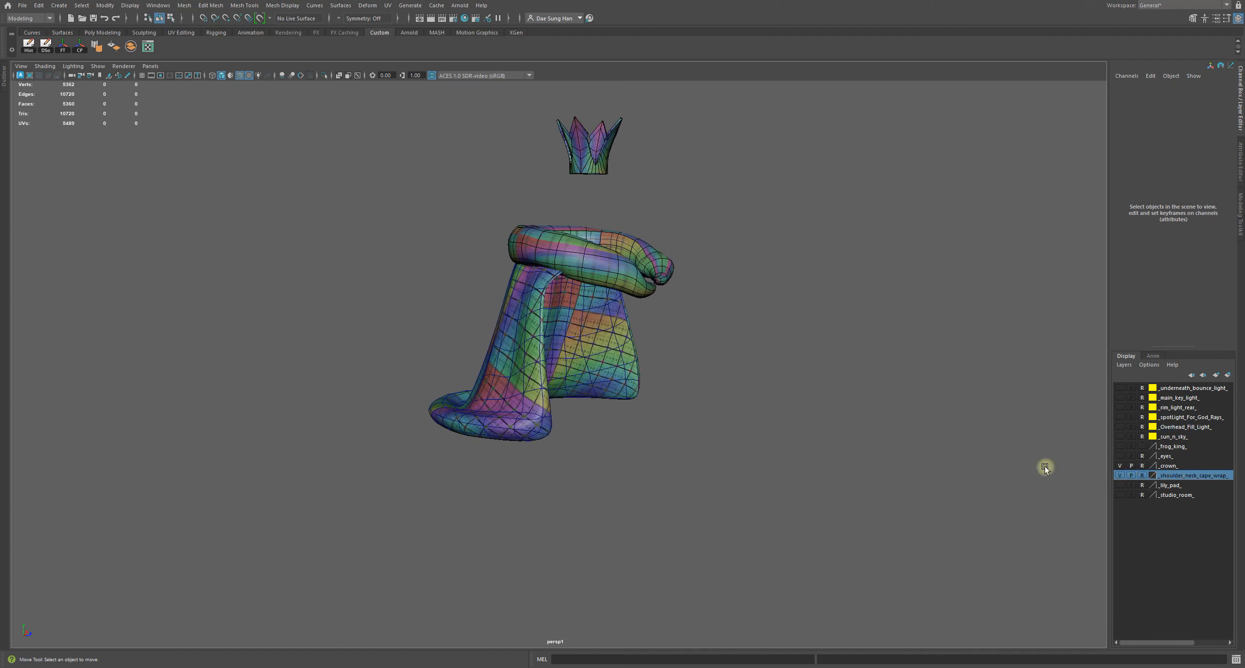
# - Frame the crown, shoulder wrap and cape together and select the cape
pyautogui.keyDown('alt'); pyautogui.moveTo(548, 223); pyautogui.dragTo(508, 278, button='middle'); pyautogui.keyUp('alt')
pyautogui.keyDown('alt'); pyautogui.moveTo(509, 278); pyautogui.dragTo(626, 317, button='right'); pyautogui.keyUp('alt')
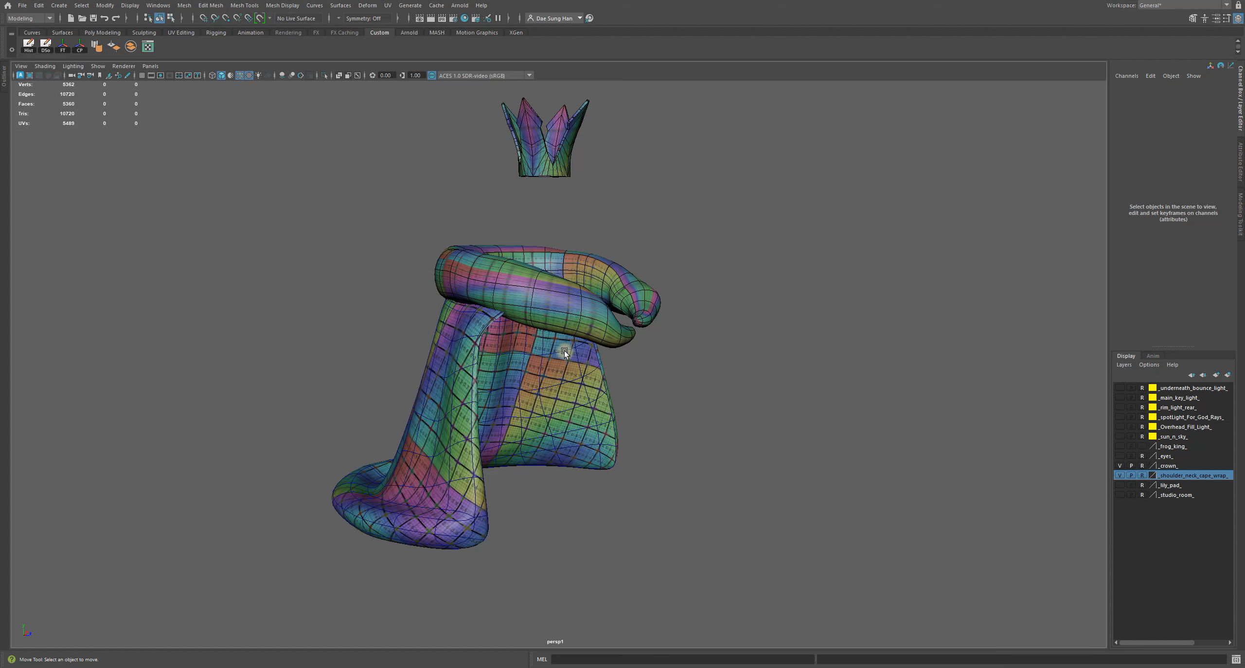
pyautogui.moveTo(603, 128); pyautogui.dragTo(371, 440)
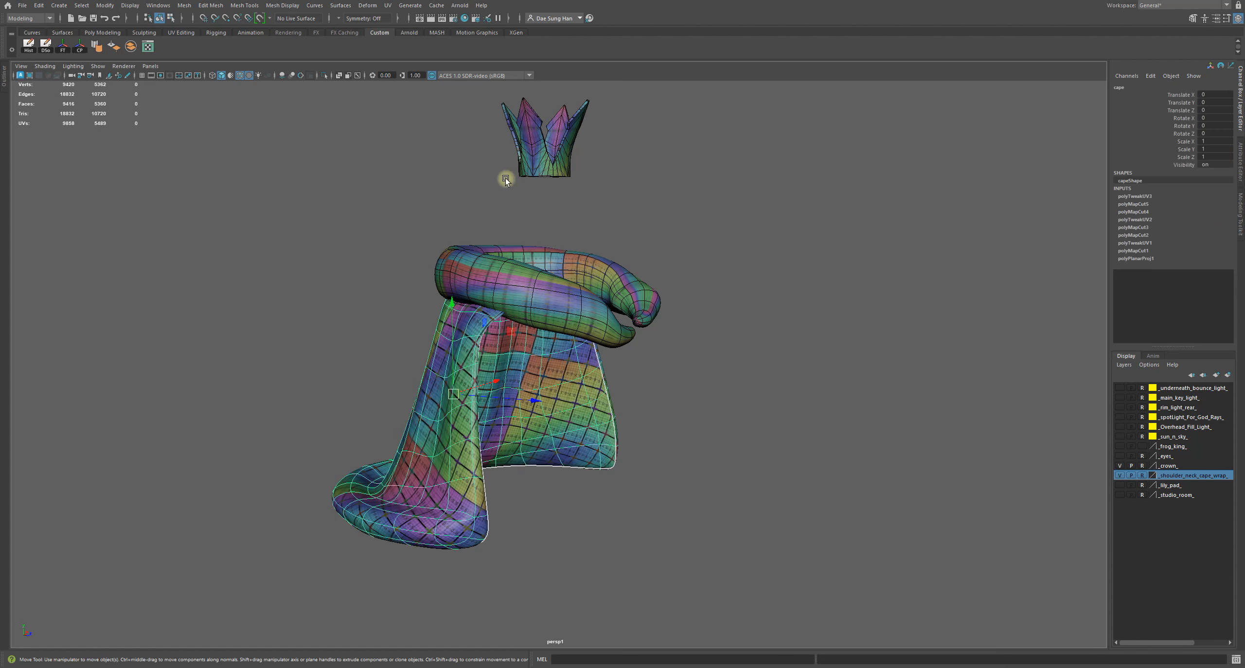
# - Deselect the cape, open Hypershade and inspect the standardSurface1 checker material
pyautogui.click(707, 283)
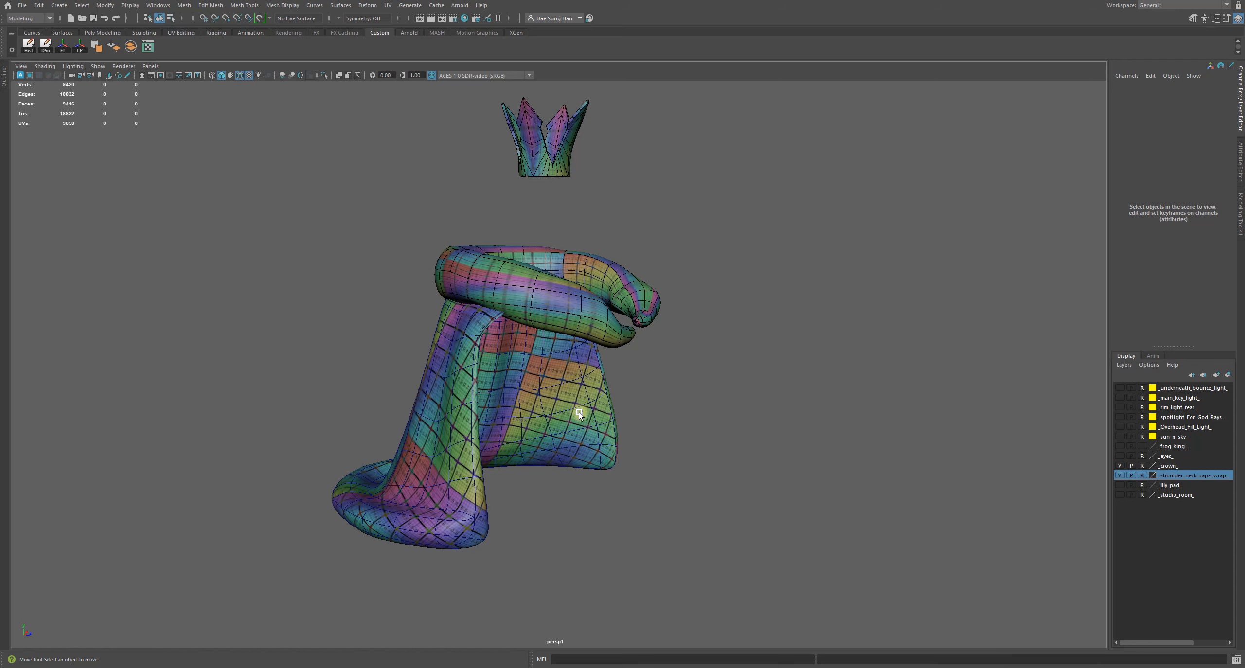
pyautogui.click(463, 18)
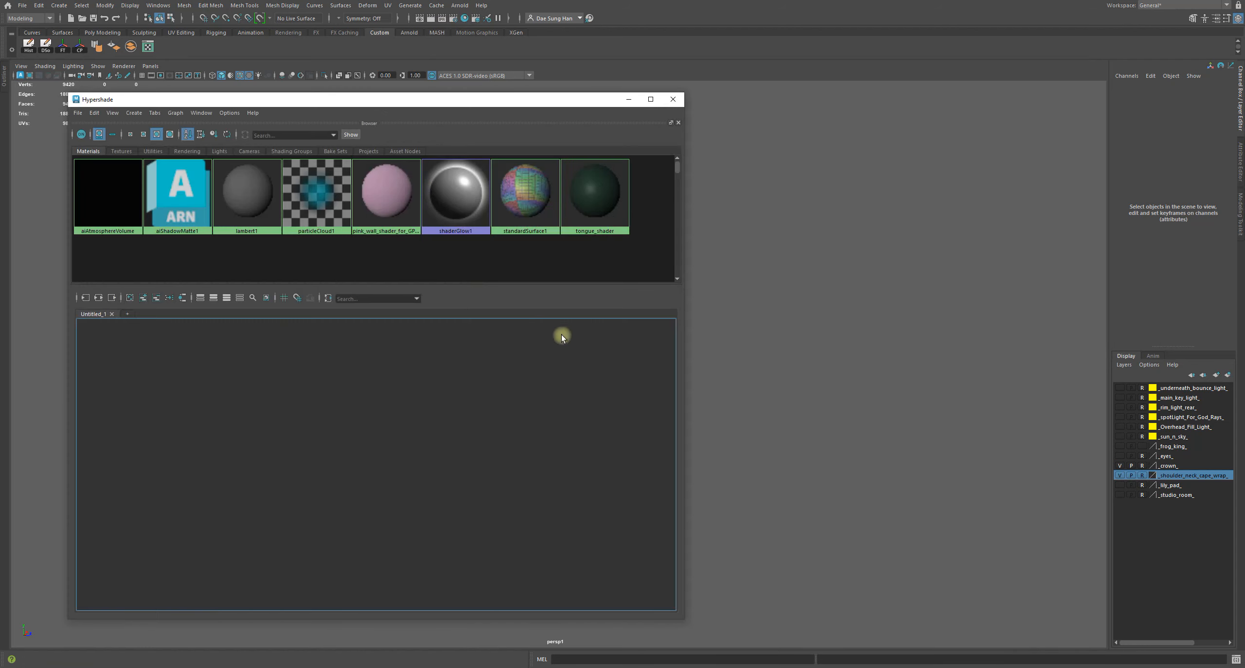
pyautogui.click(523, 215)
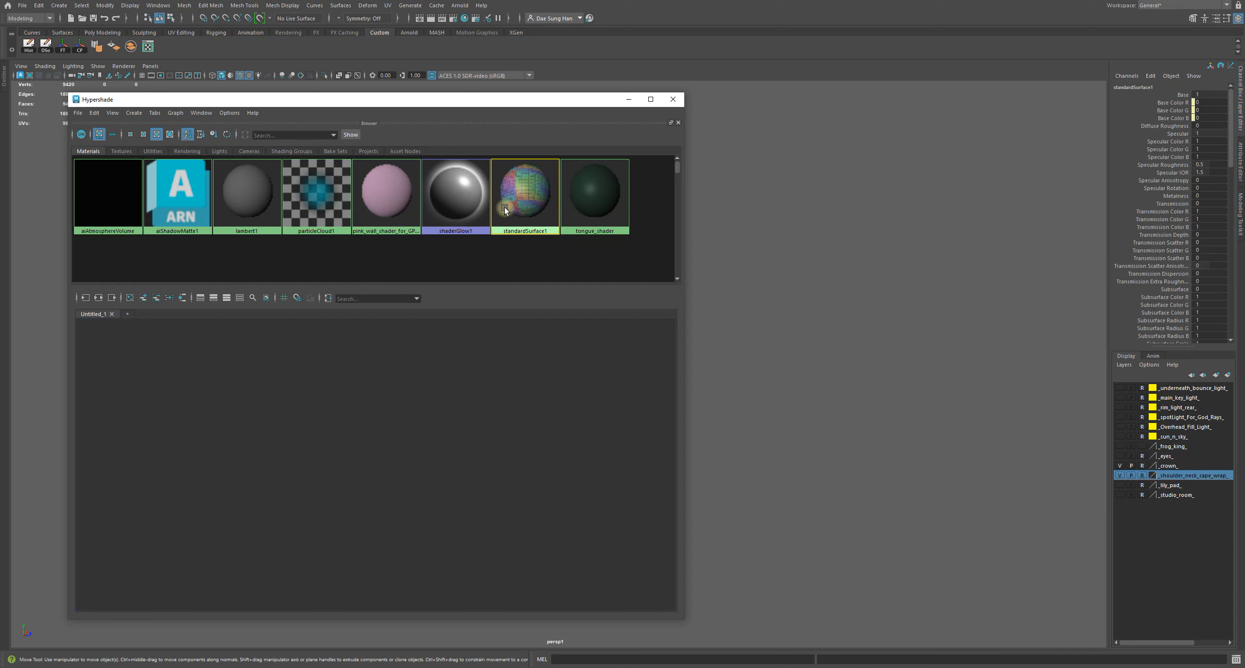
pyautogui.click(426, 474)
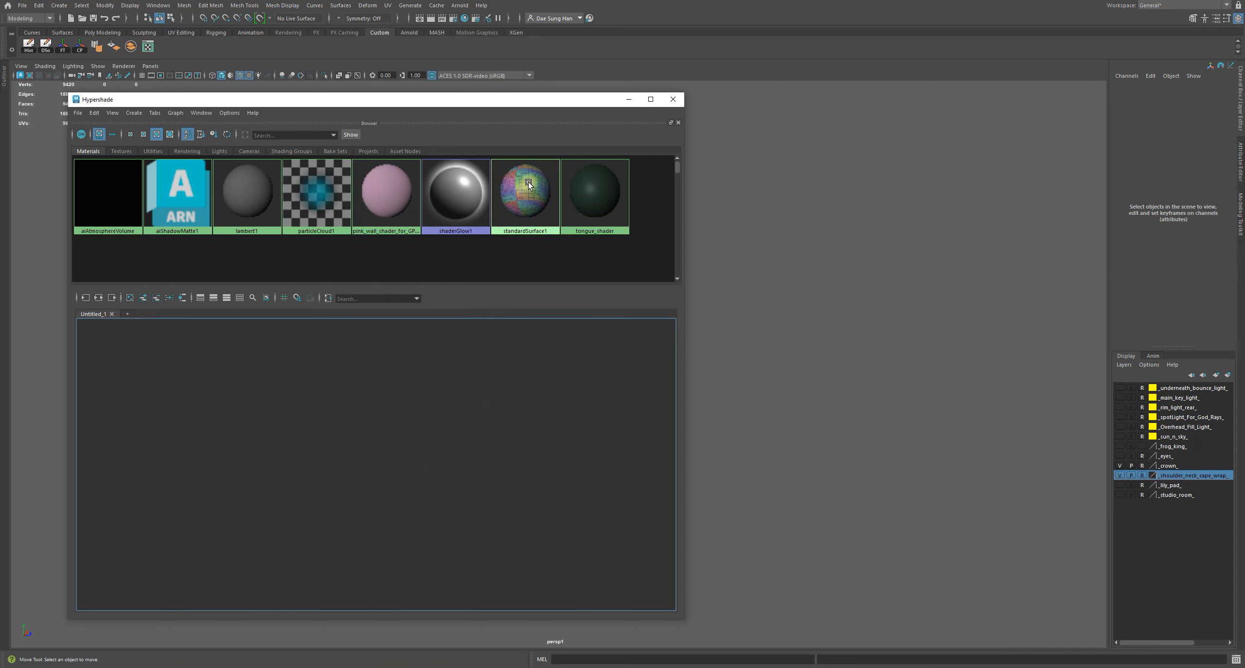
pyautogui.press('Tab')
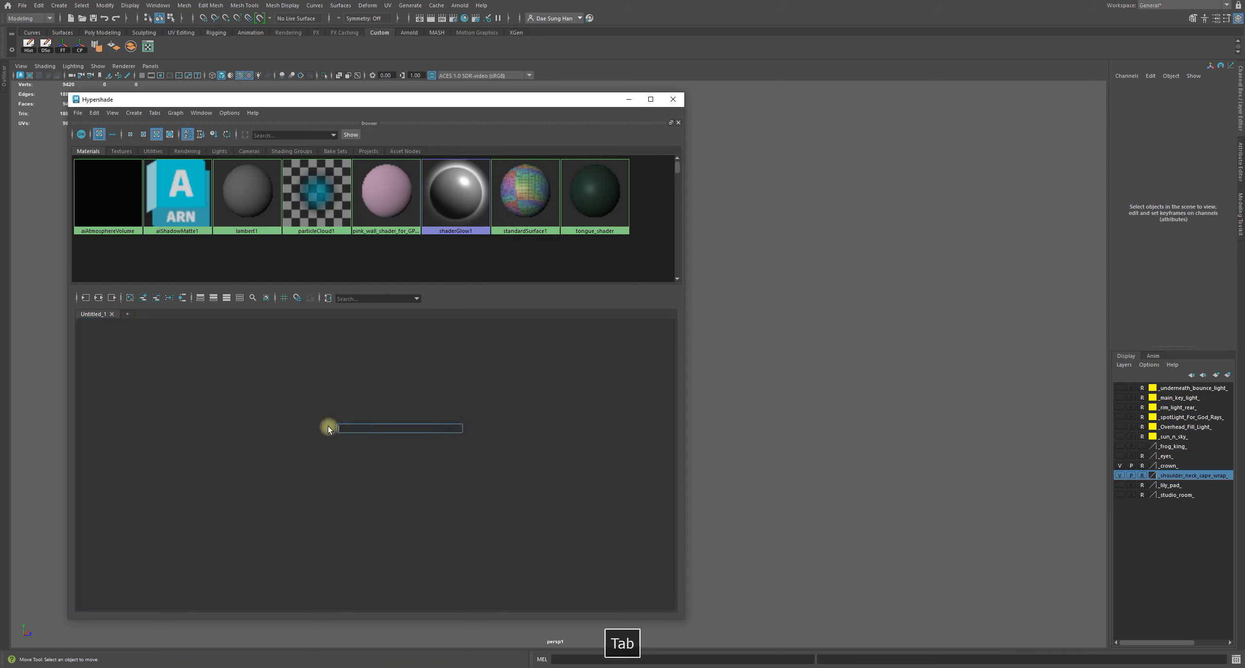
pyautogui.write('stand')
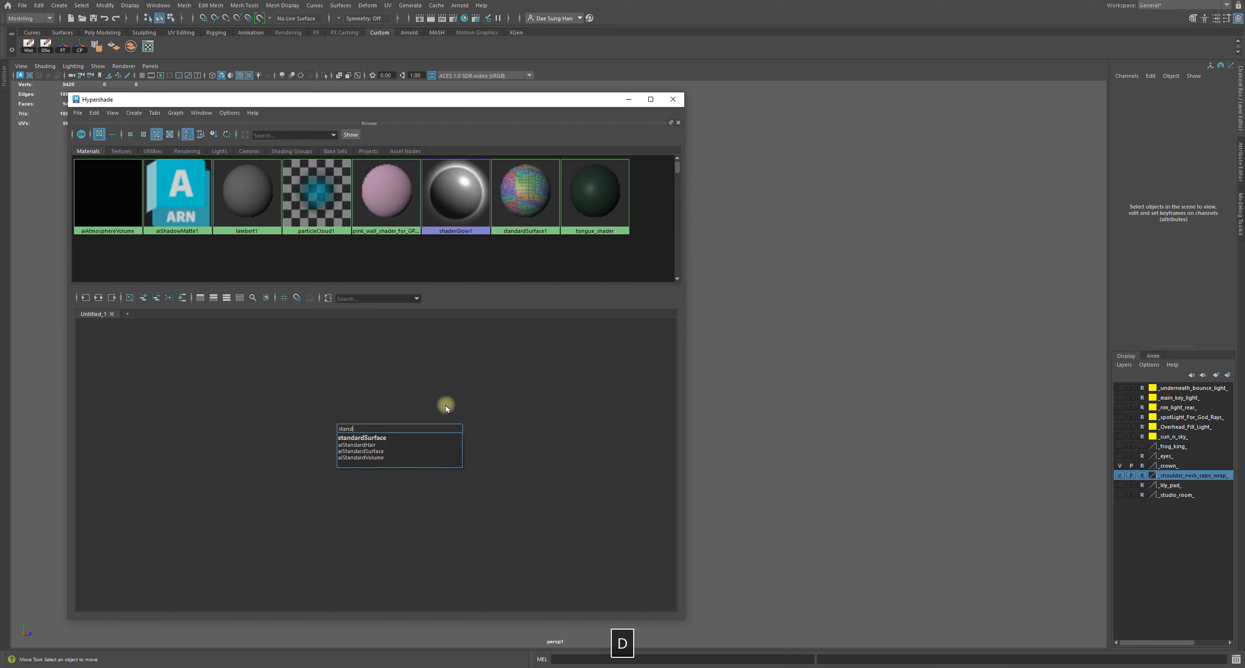
pyautogui.click(562, 414)
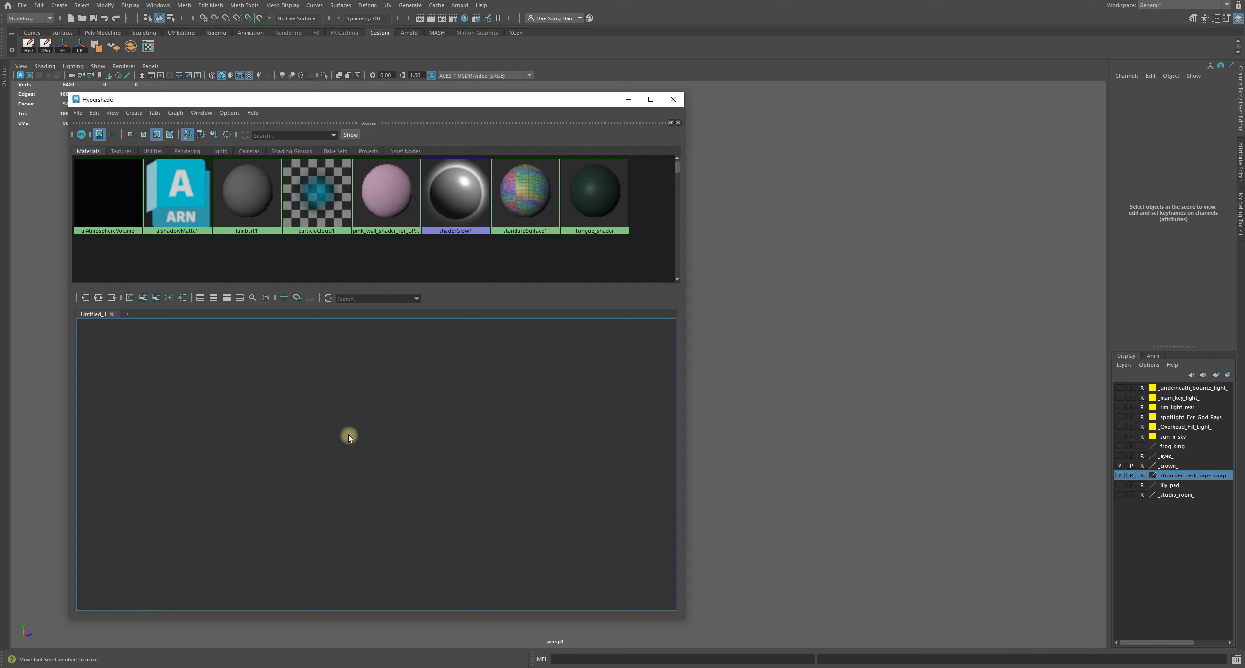
# - Select the standardSurface1 material, move Hypershade clear of the viewport and examine the checker pattern on the shoulder wrap and cape
pyautogui.click(524, 201)
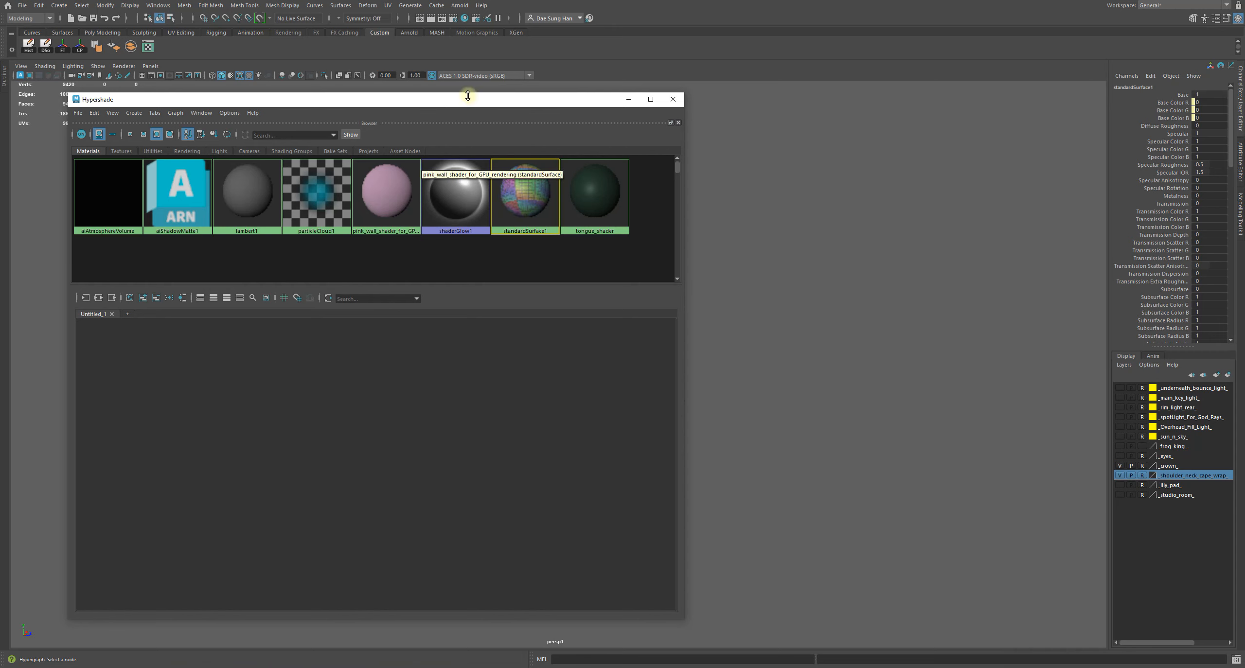
pyautogui.moveTo(352, 103); pyautogui.dragTo(1244, 233)
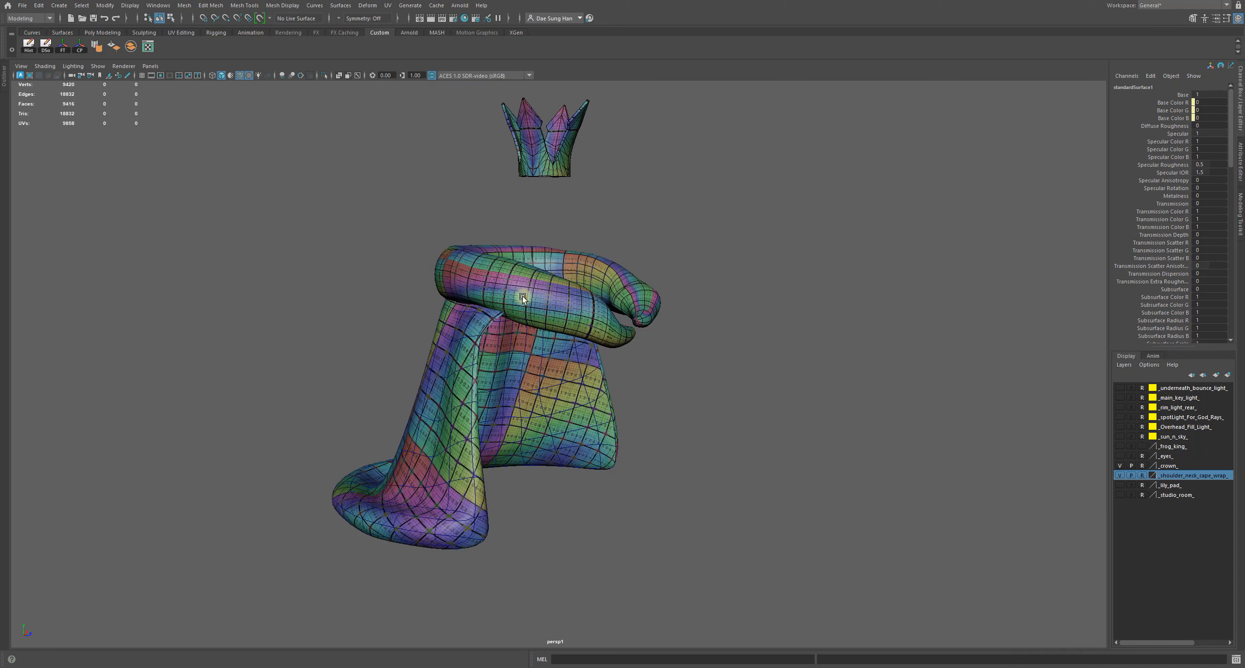
pyautogui.keyDown('alt'); pyautogui.moveTo(526, 272); pyautogui.dragTo(607, 233, button='right'); pyautogui.keyUp('alt')
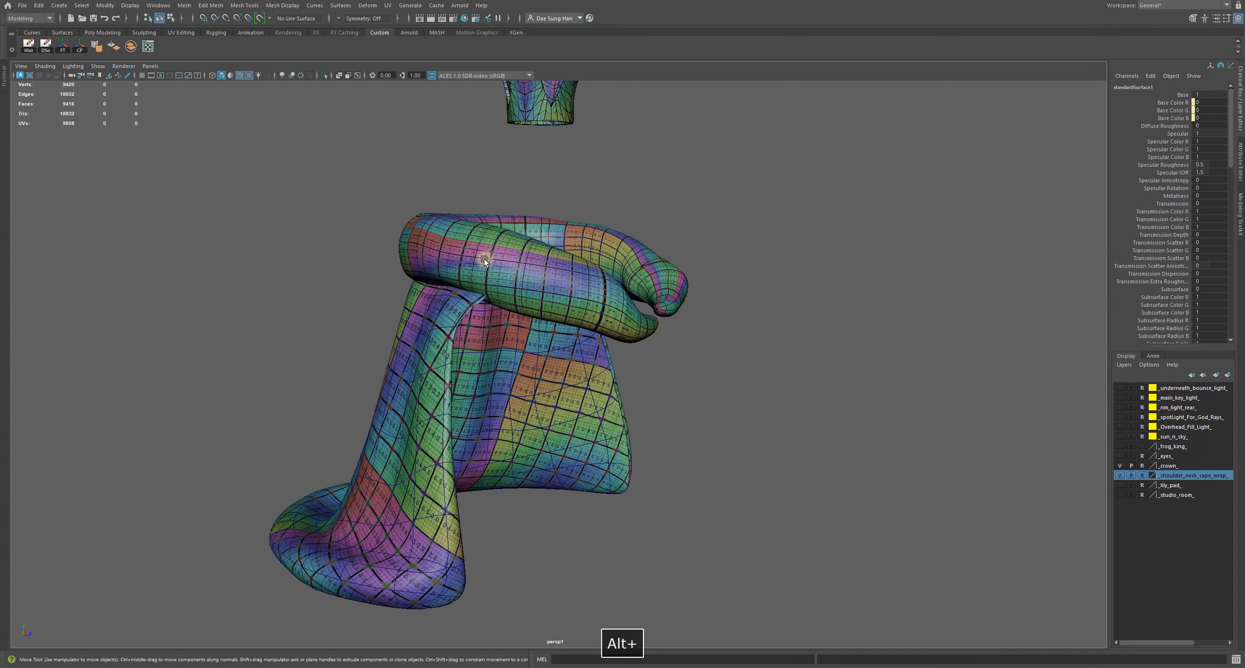
pyautogui.keyDown('alt'); pyautogui.moveTo(763, 342); pyautogui.dragTo(690, 348); pyautogui.keyUp('alt')
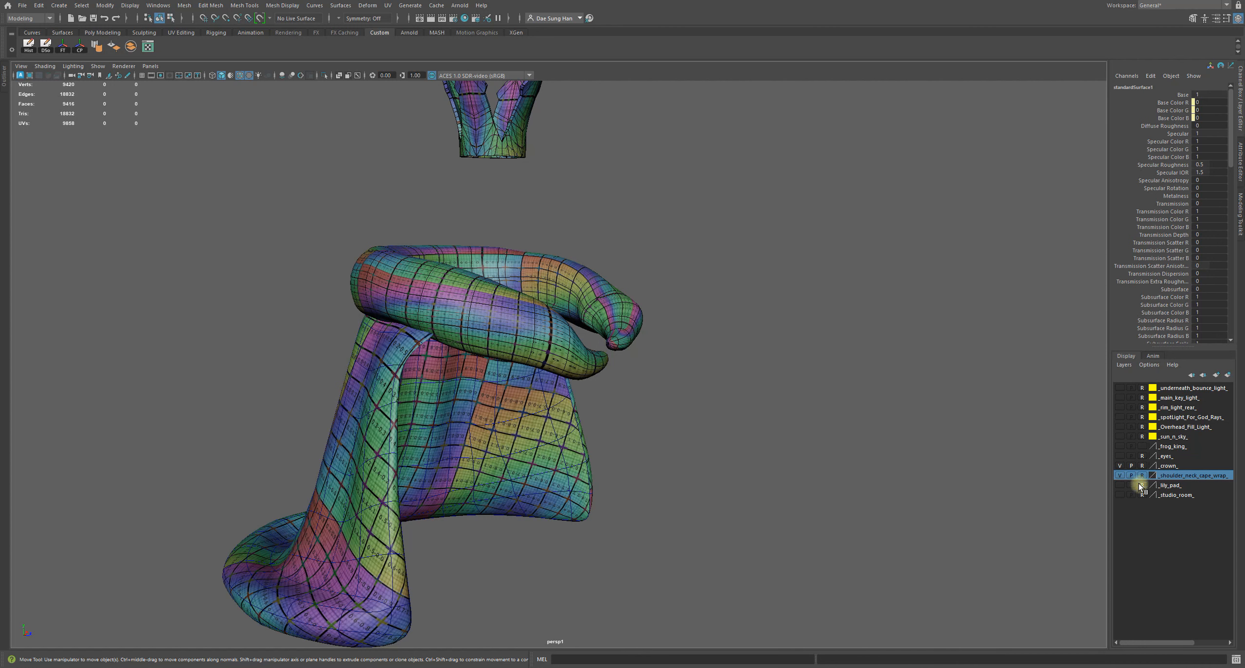
# - Turn off reference mode on the crown and shoulder_neck_cape_wrap layers and select the shoulder wrap mesh
pyautogui.click(549, 298)
pyautogui.click(594, 300)
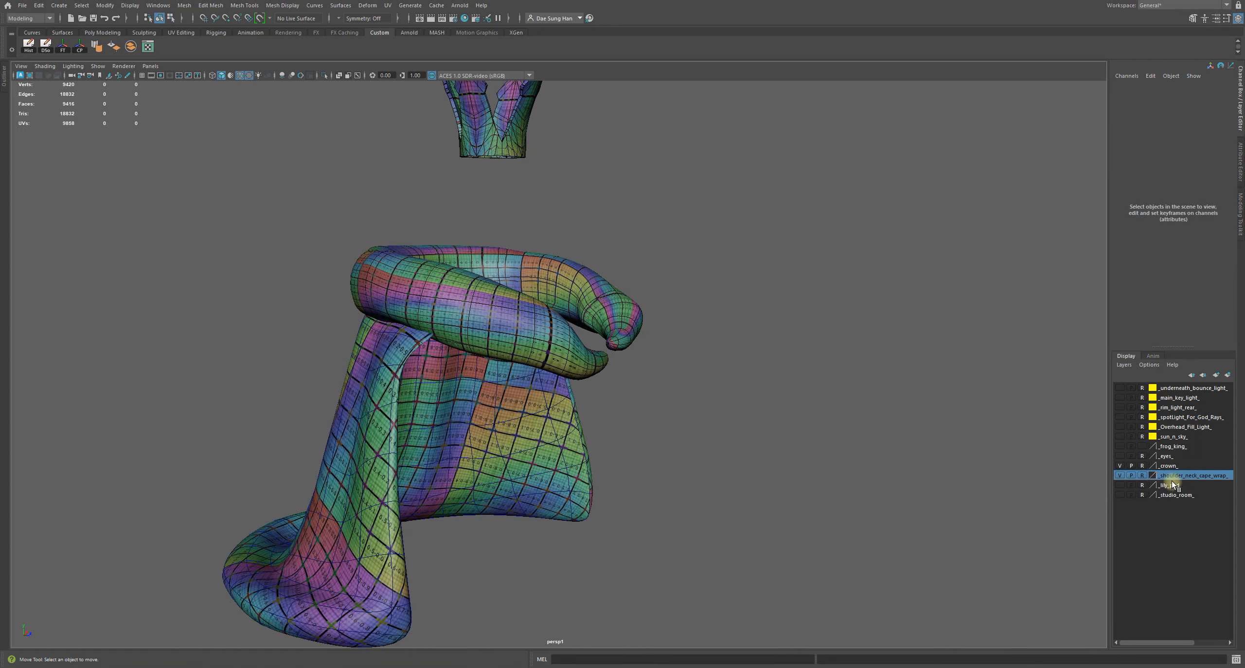
pyautogui.click(1170, 465)
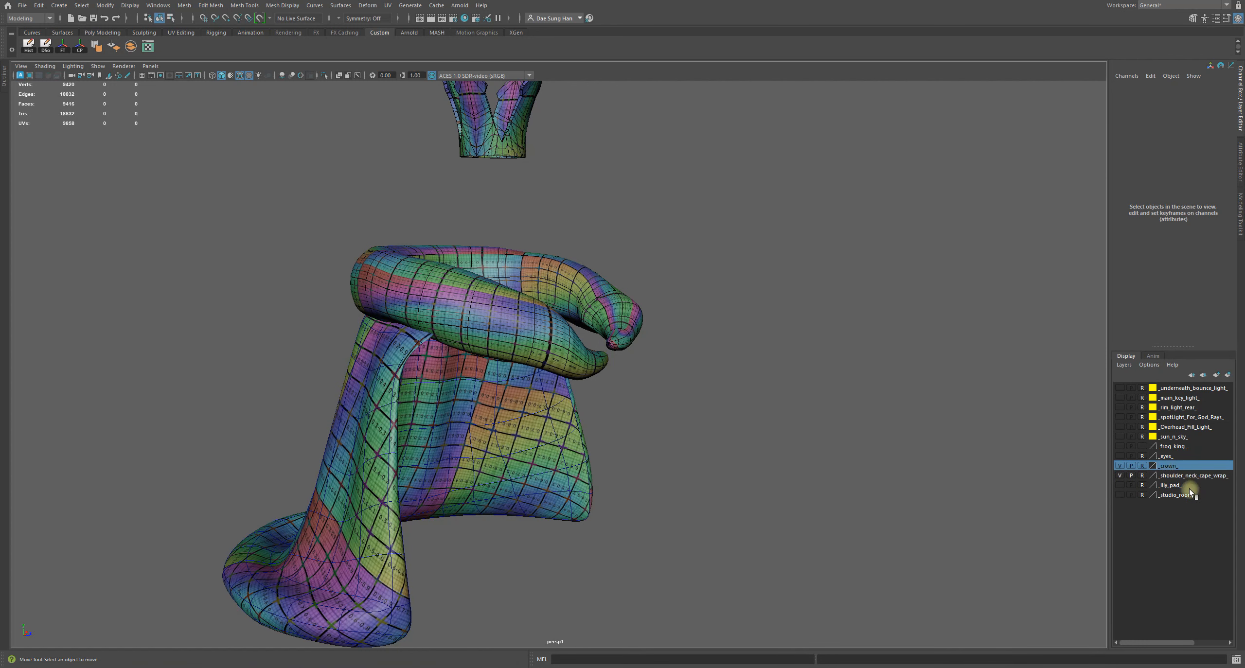
pyautogui.click(1141, 476)
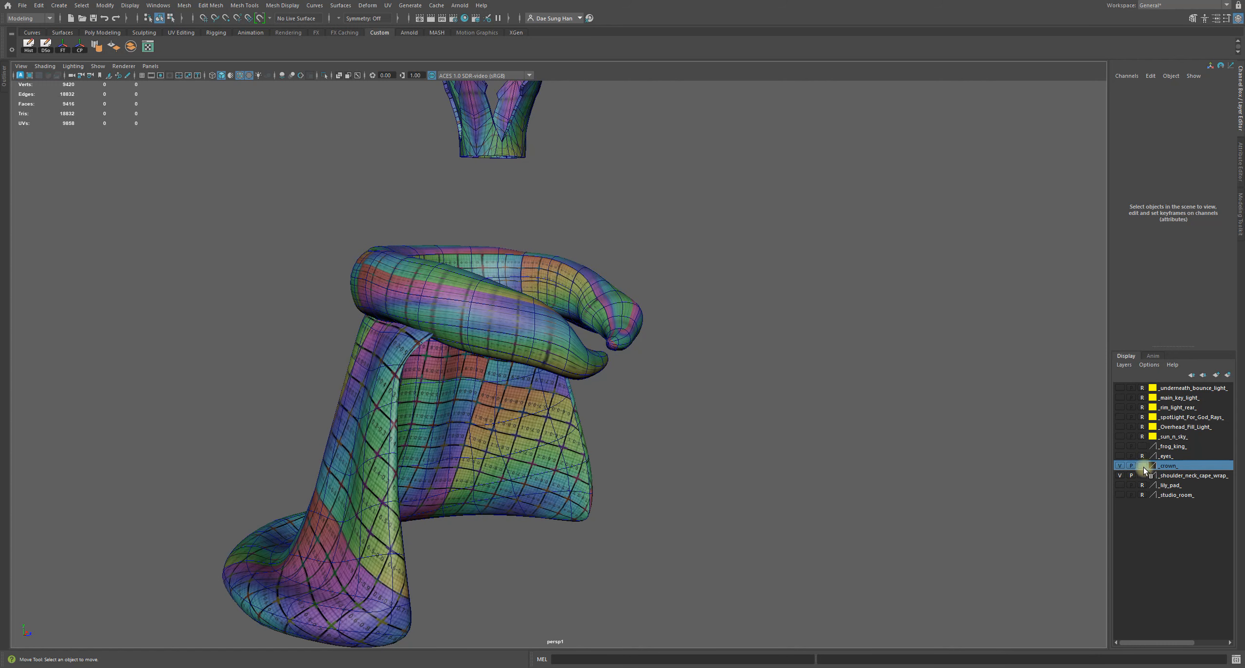
pyautogui.click(620, 302)
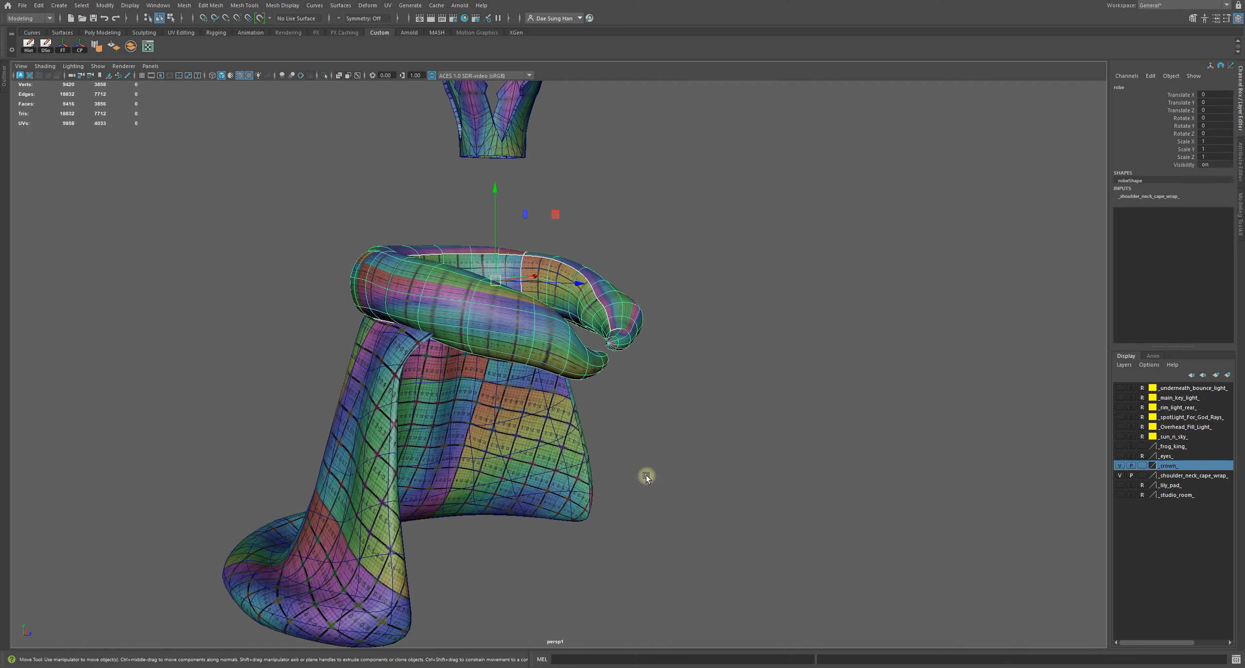
# - Select the cape, then hide and reshow the shoulder_neck_cape_wrap layer to check whether the cape belongs to it
pyautogui.click(515, 472)
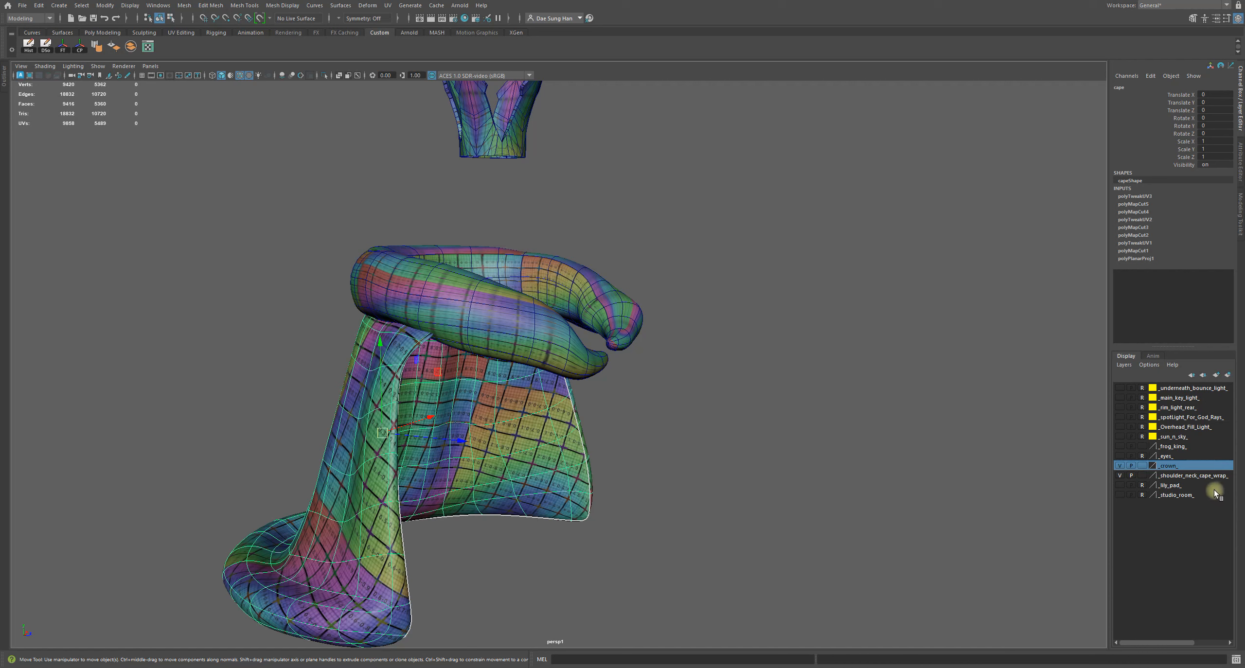
pyautogui.click(1119, 475)
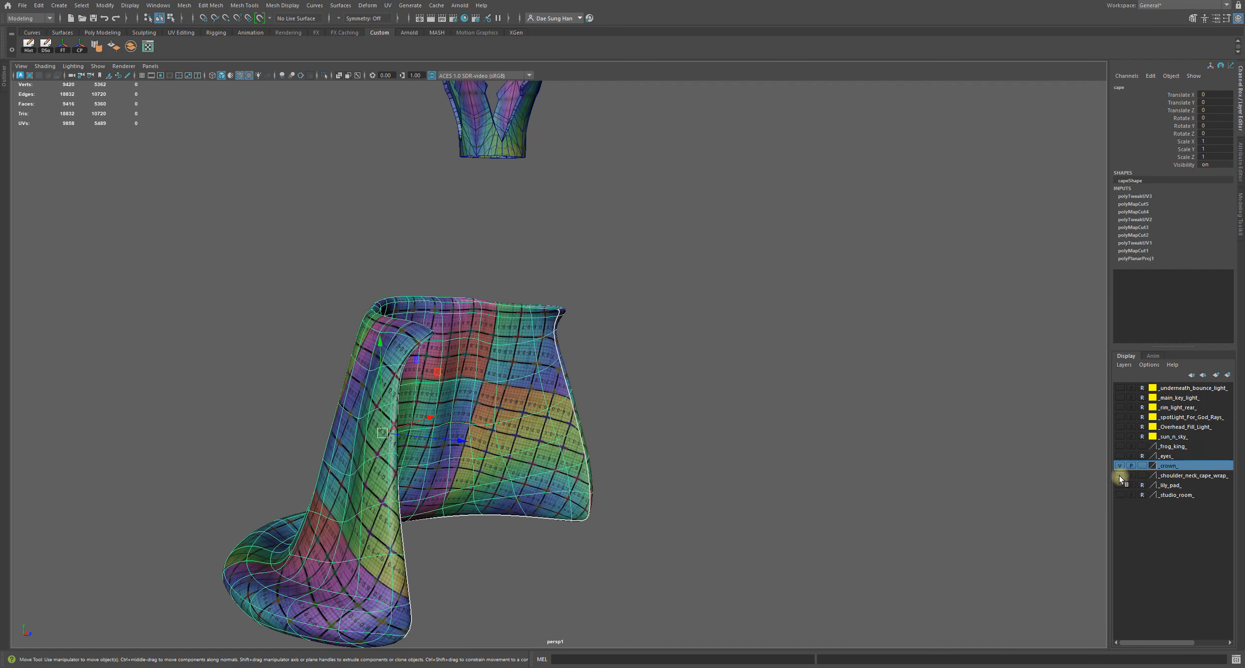
pyautogui.click(1119, 475)
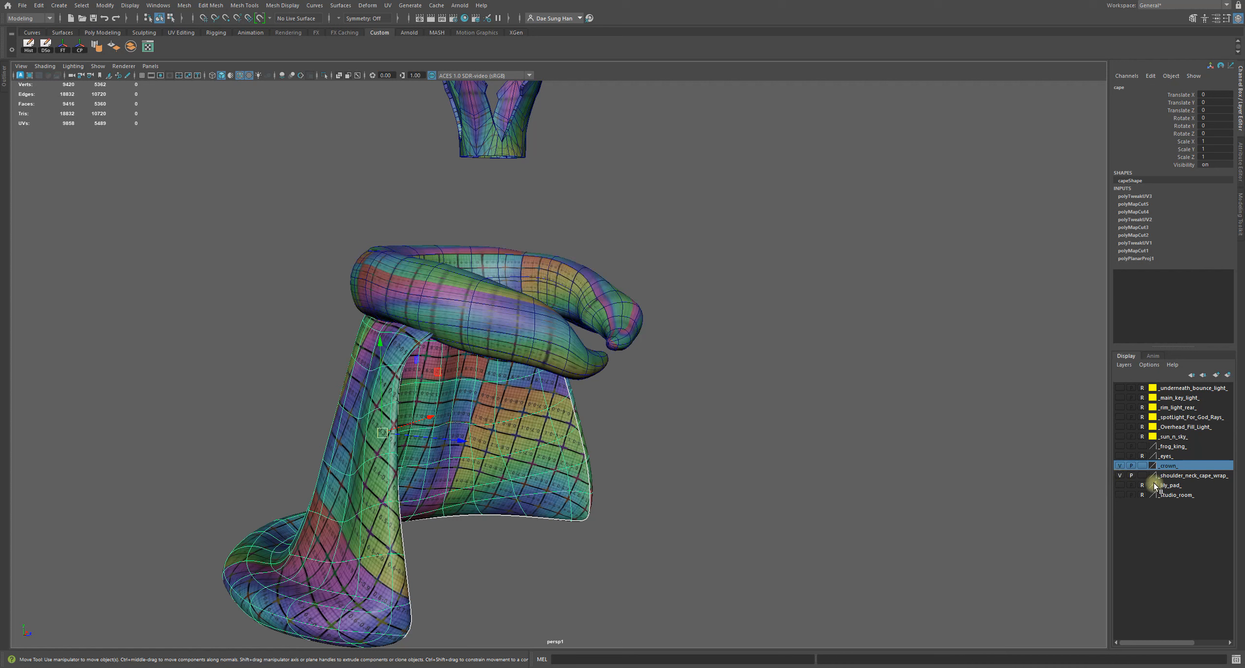
# - Create a display layer from the selected cape and name it _cape_
pyautogui.click(1228, 375)
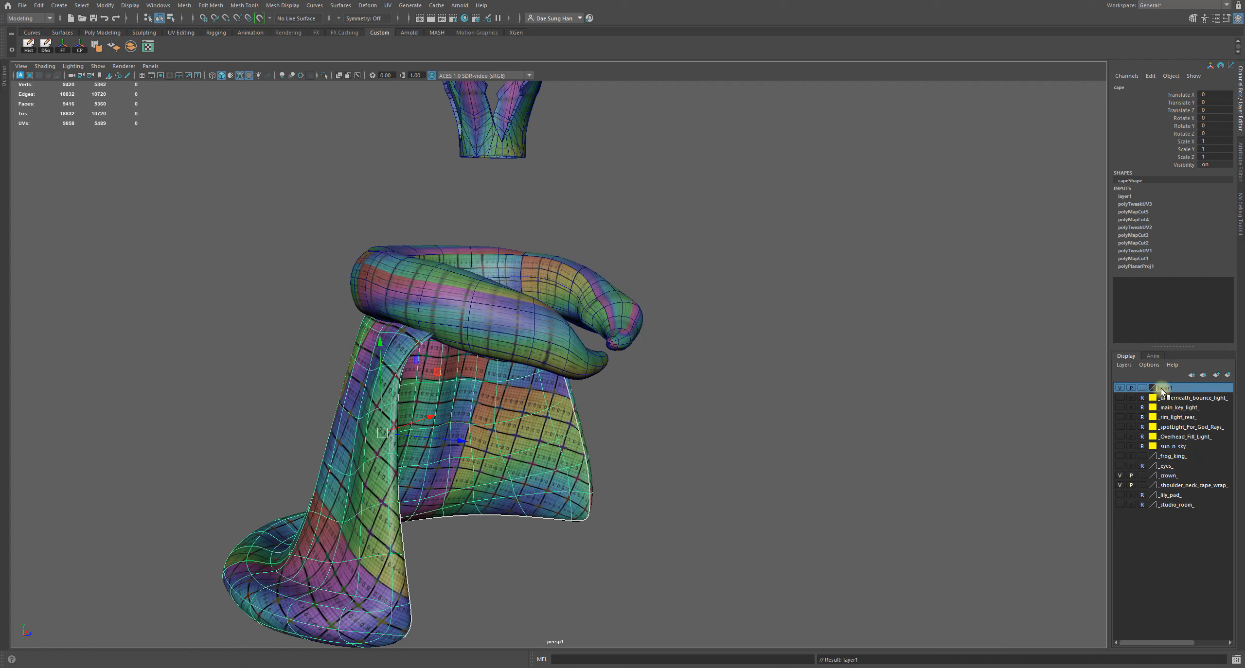
pyautogui.doubleClick(1164, 388)
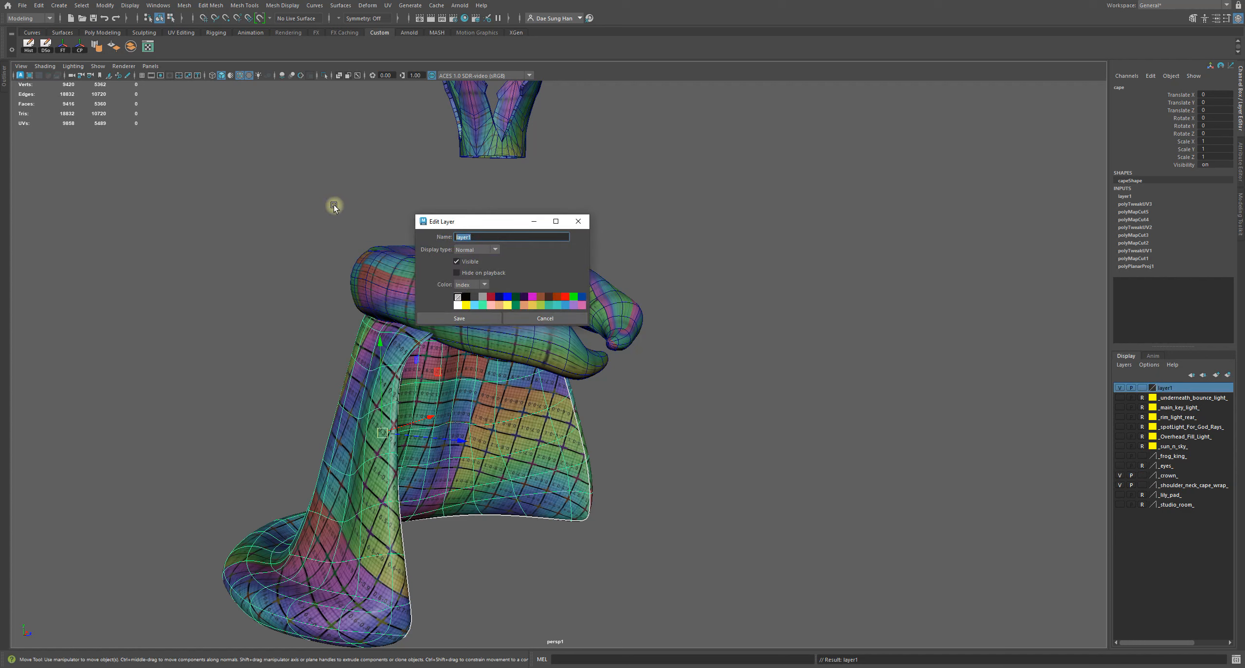
pyautogui.write('_cape_')
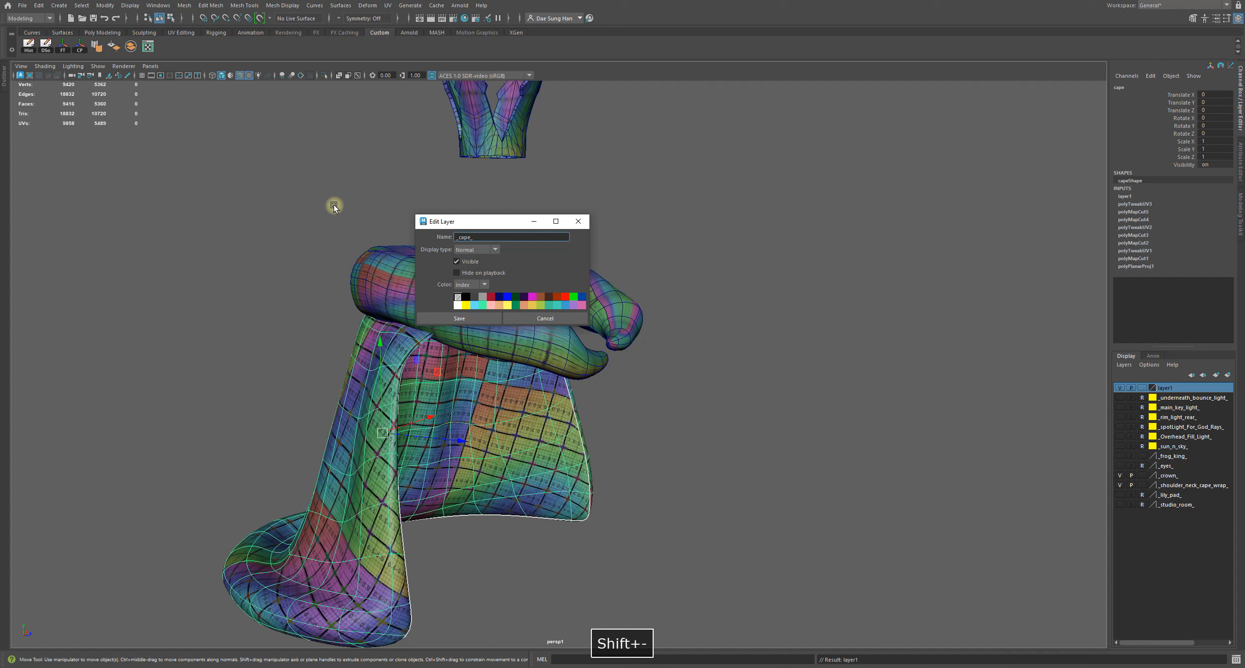
pyautogui.click(459, 318)
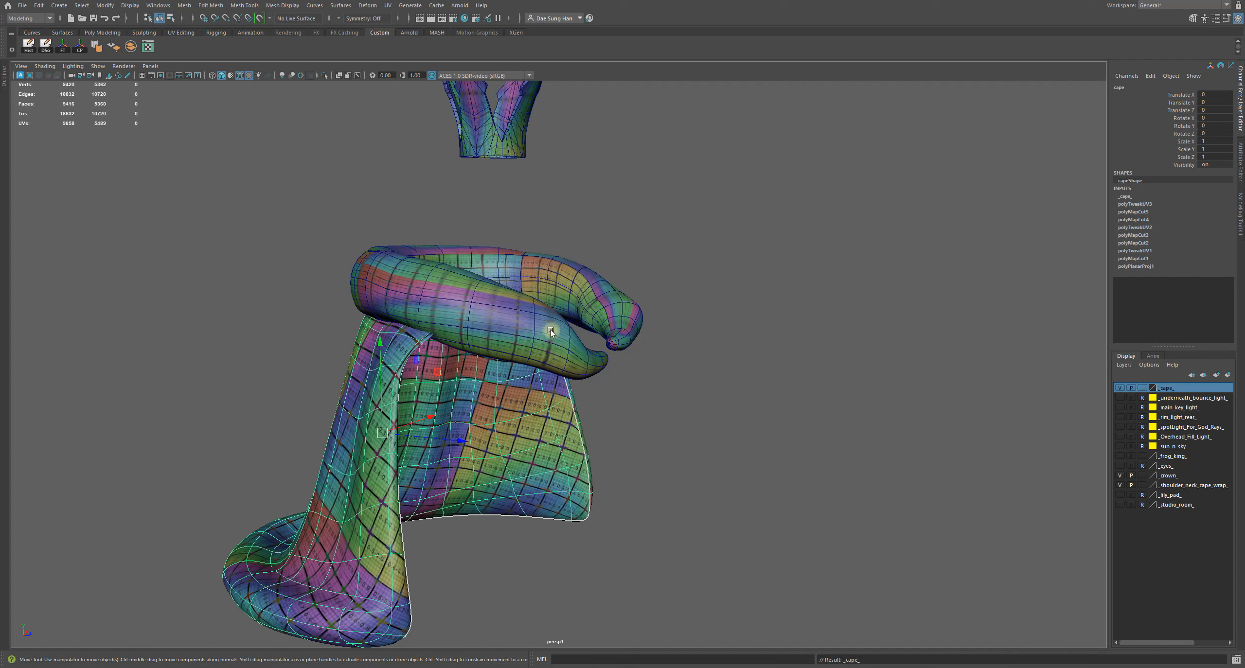